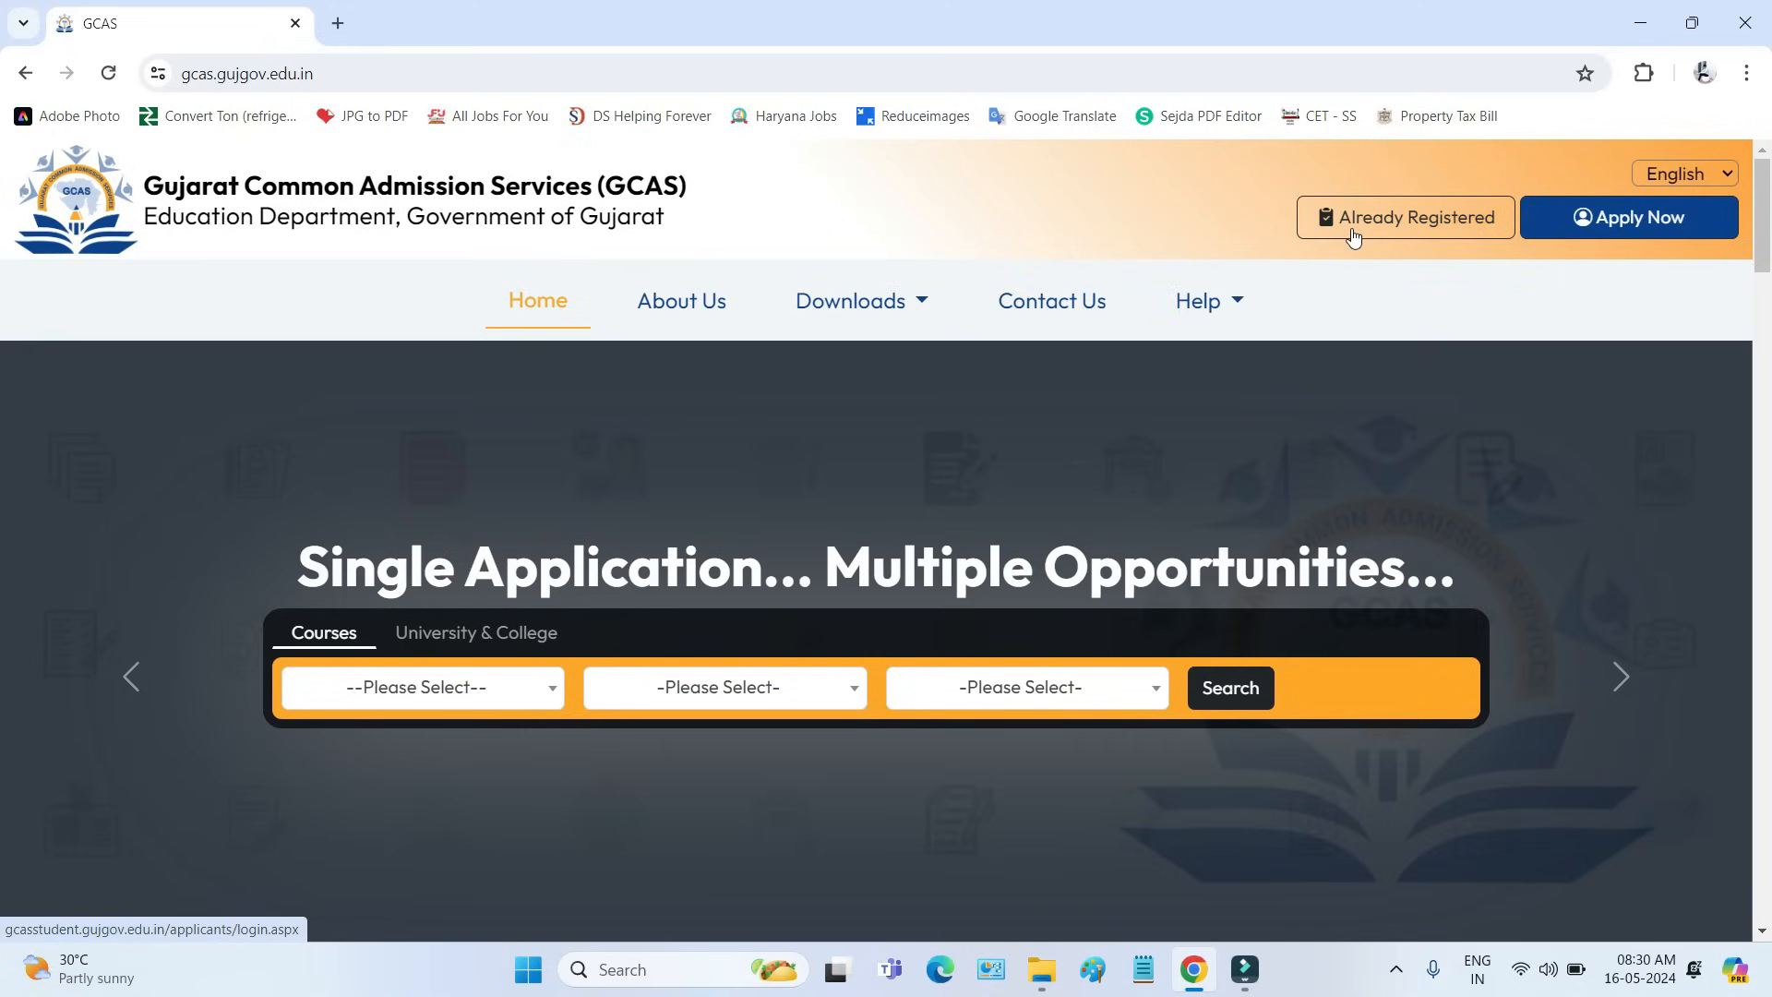
# Step: Sign in as an already registered applicant with the username, account password and captcha, and open the application's Profile section
pyautogui.click(1439, 226)
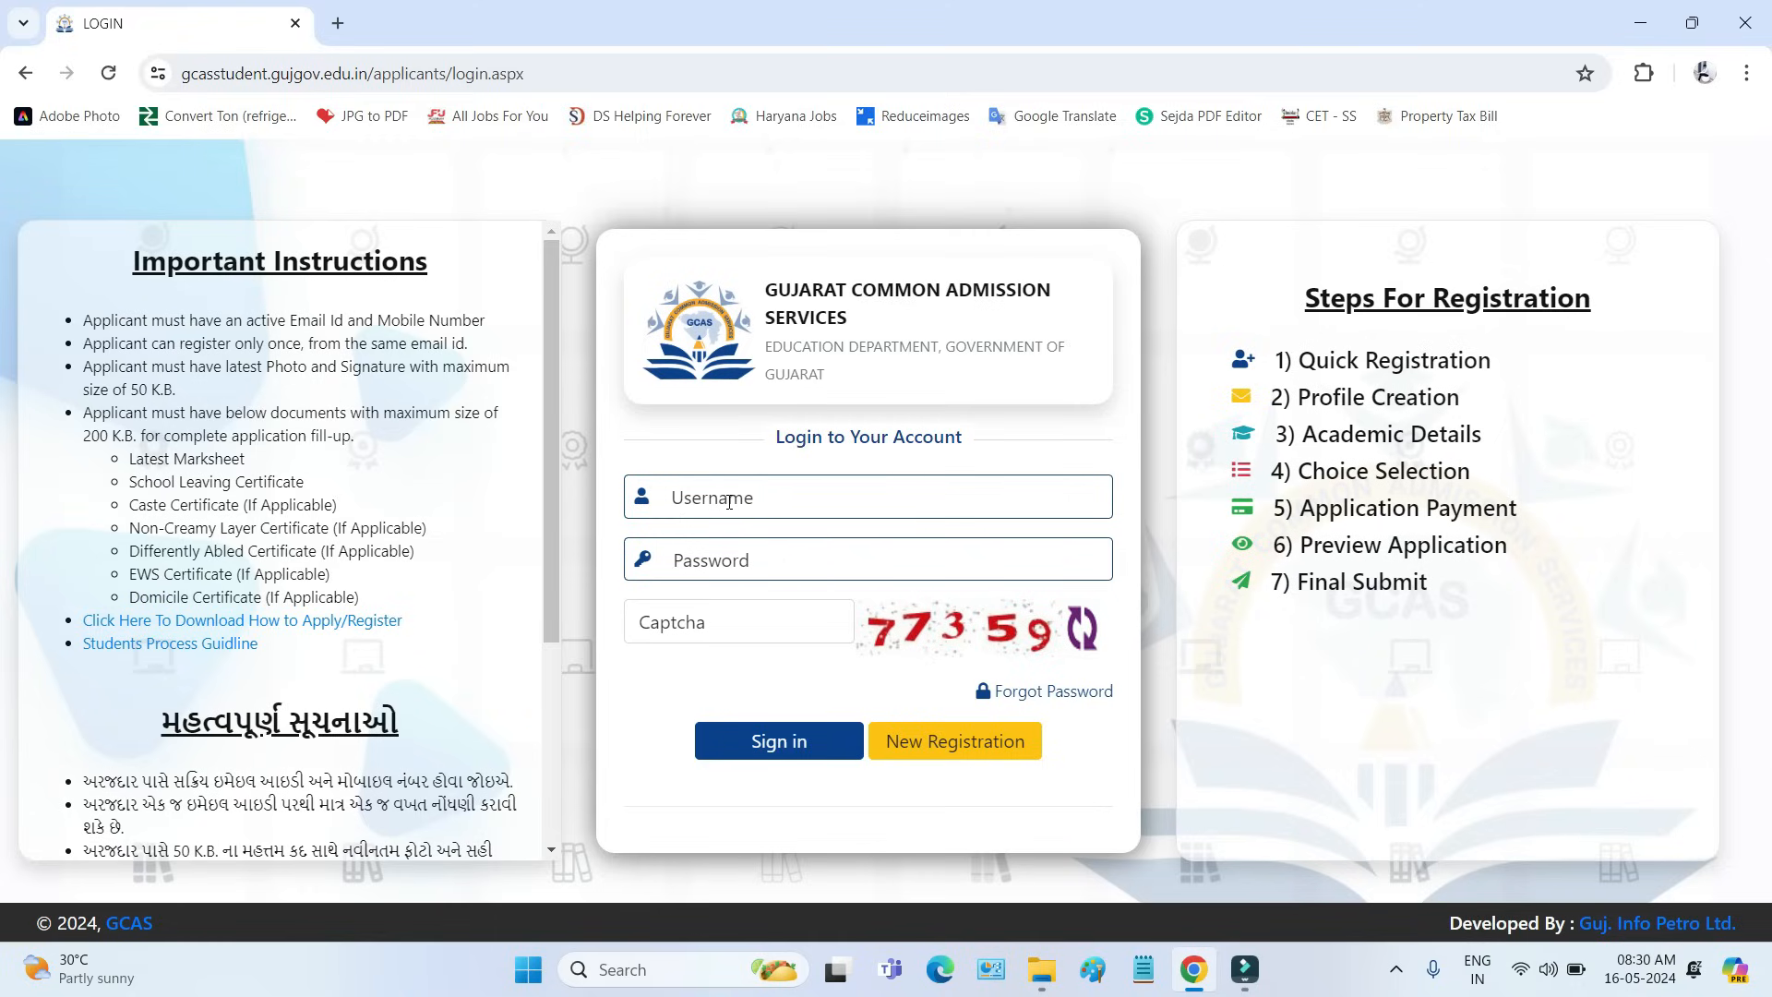
pyautogui.click(671, 561)
pyautogui.click(677, 716)
pyautogui.click(712, 626)
pyautogui.click(792, 746)
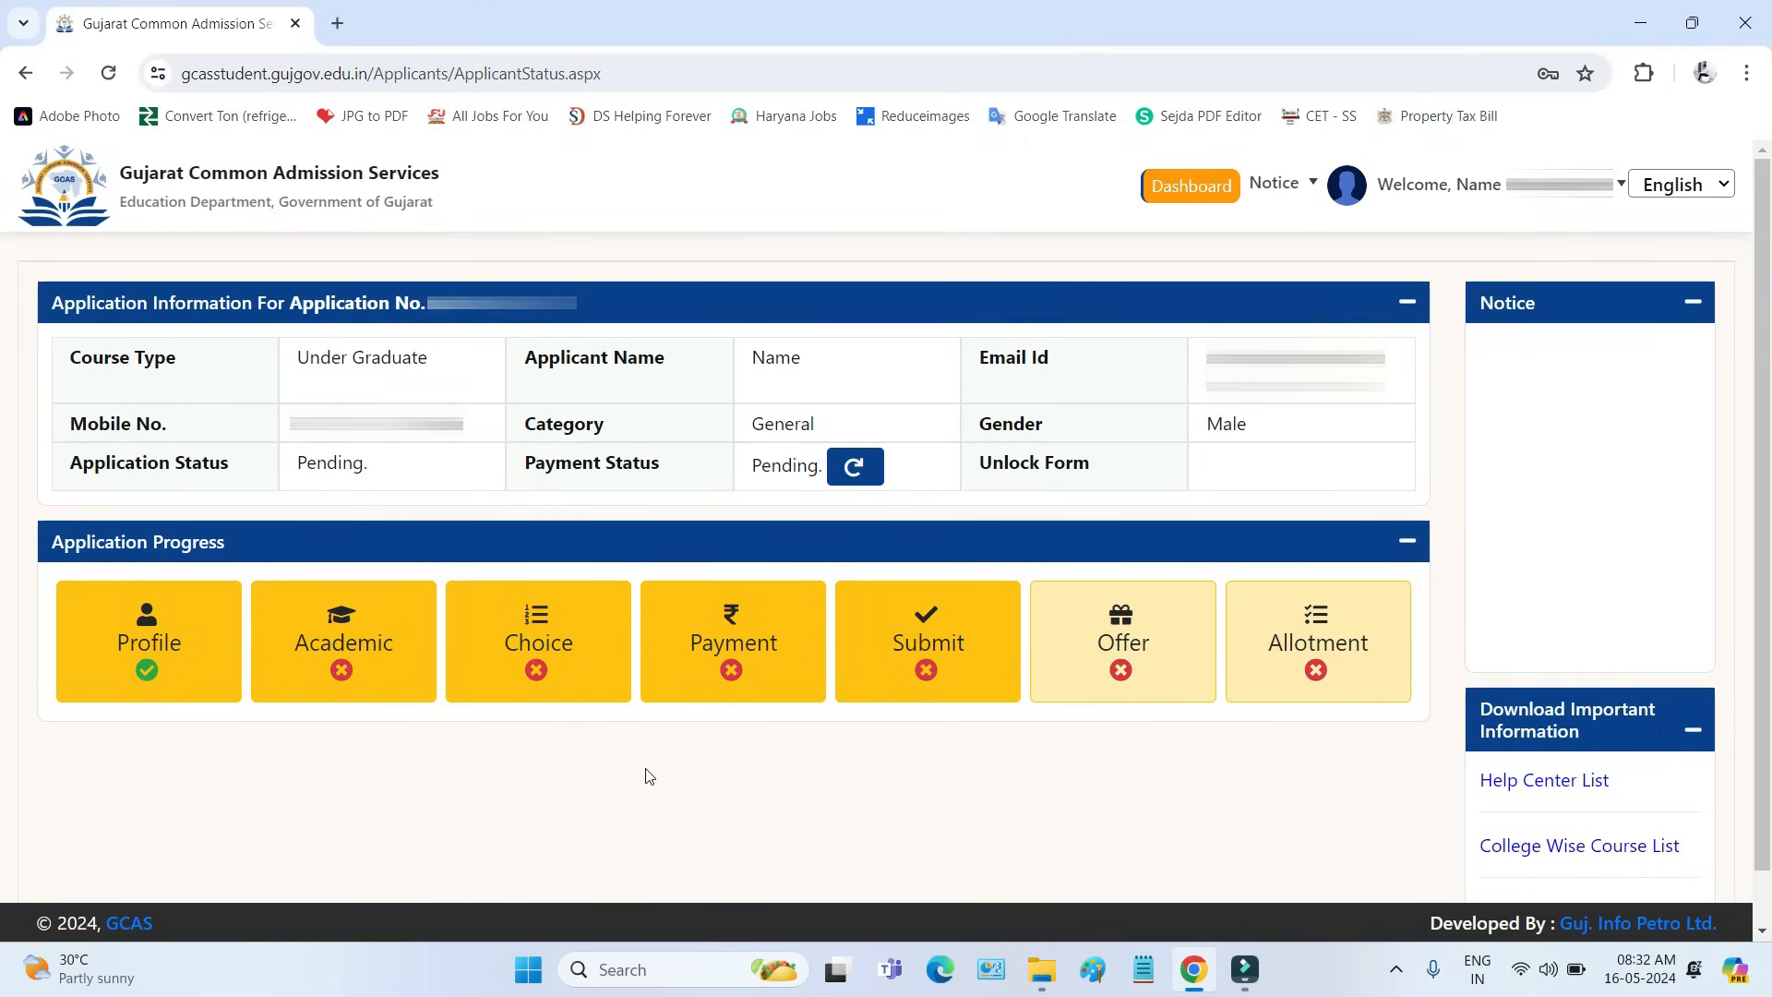
pyautogui.click(155, 665)
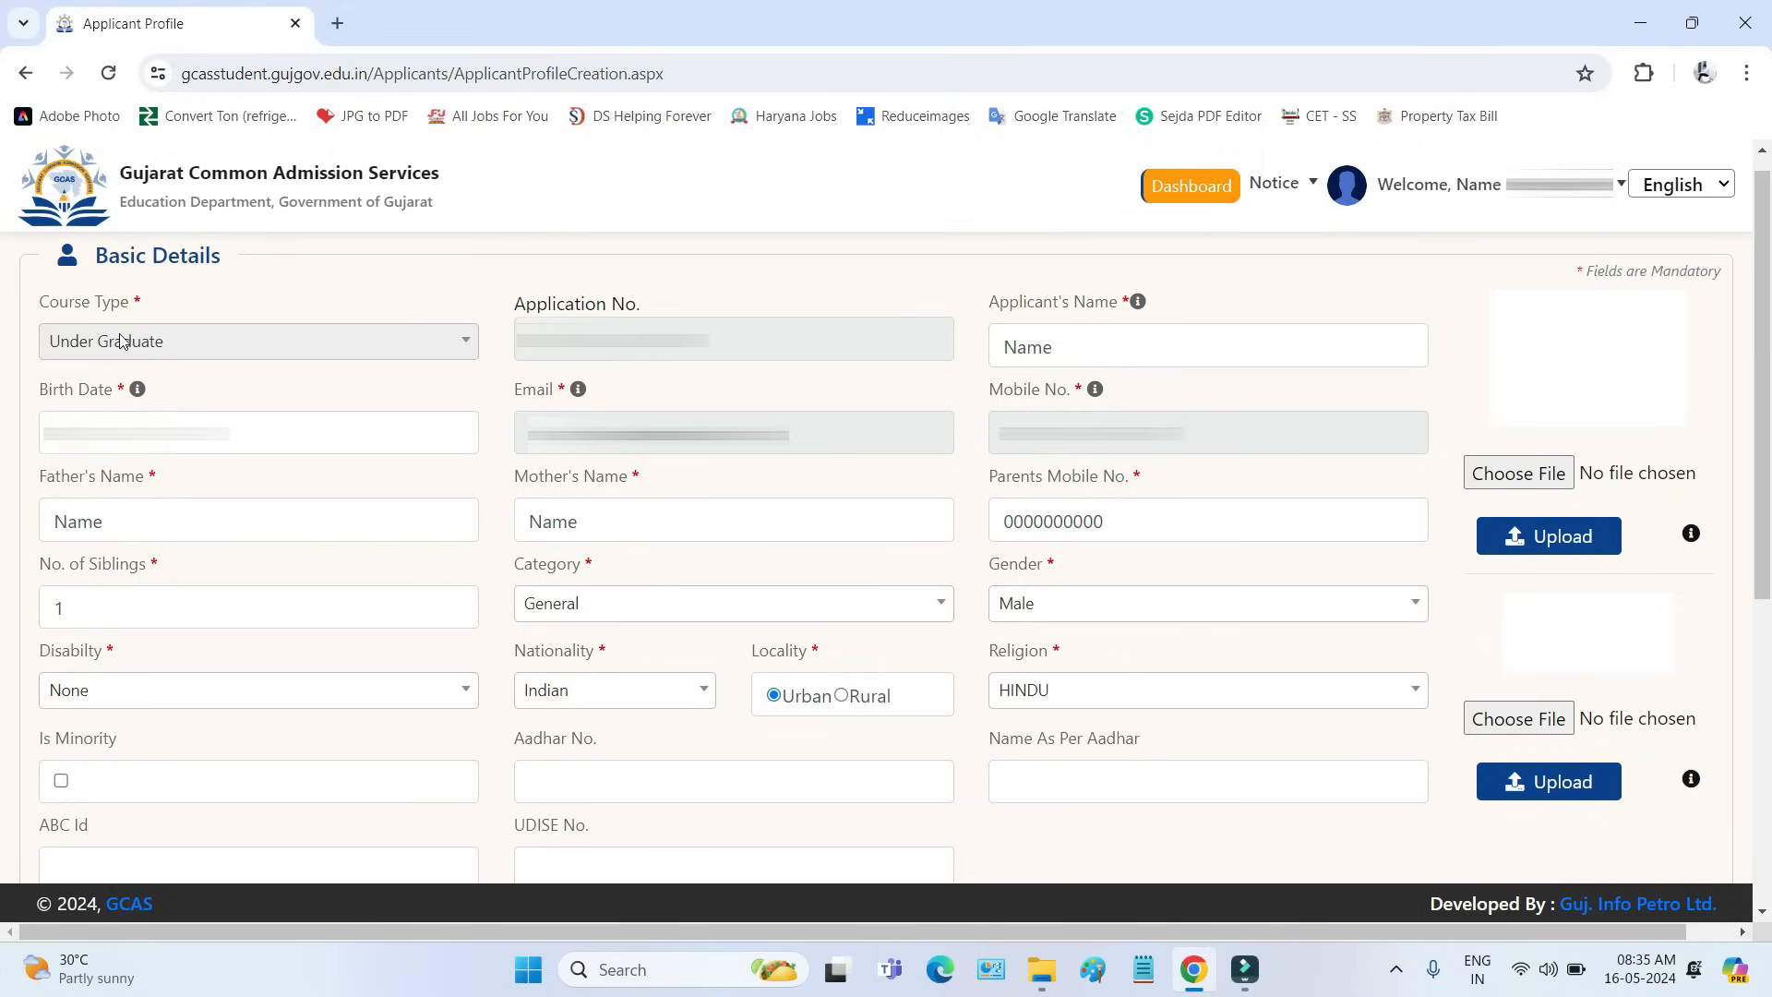
# Step: Review the prefilled basic details, from course type, application number and contact fields to birth date, parents' details and number of siblings
pyautogui.moveTo(47, 304); pyautogui.dragTo(134, 305)
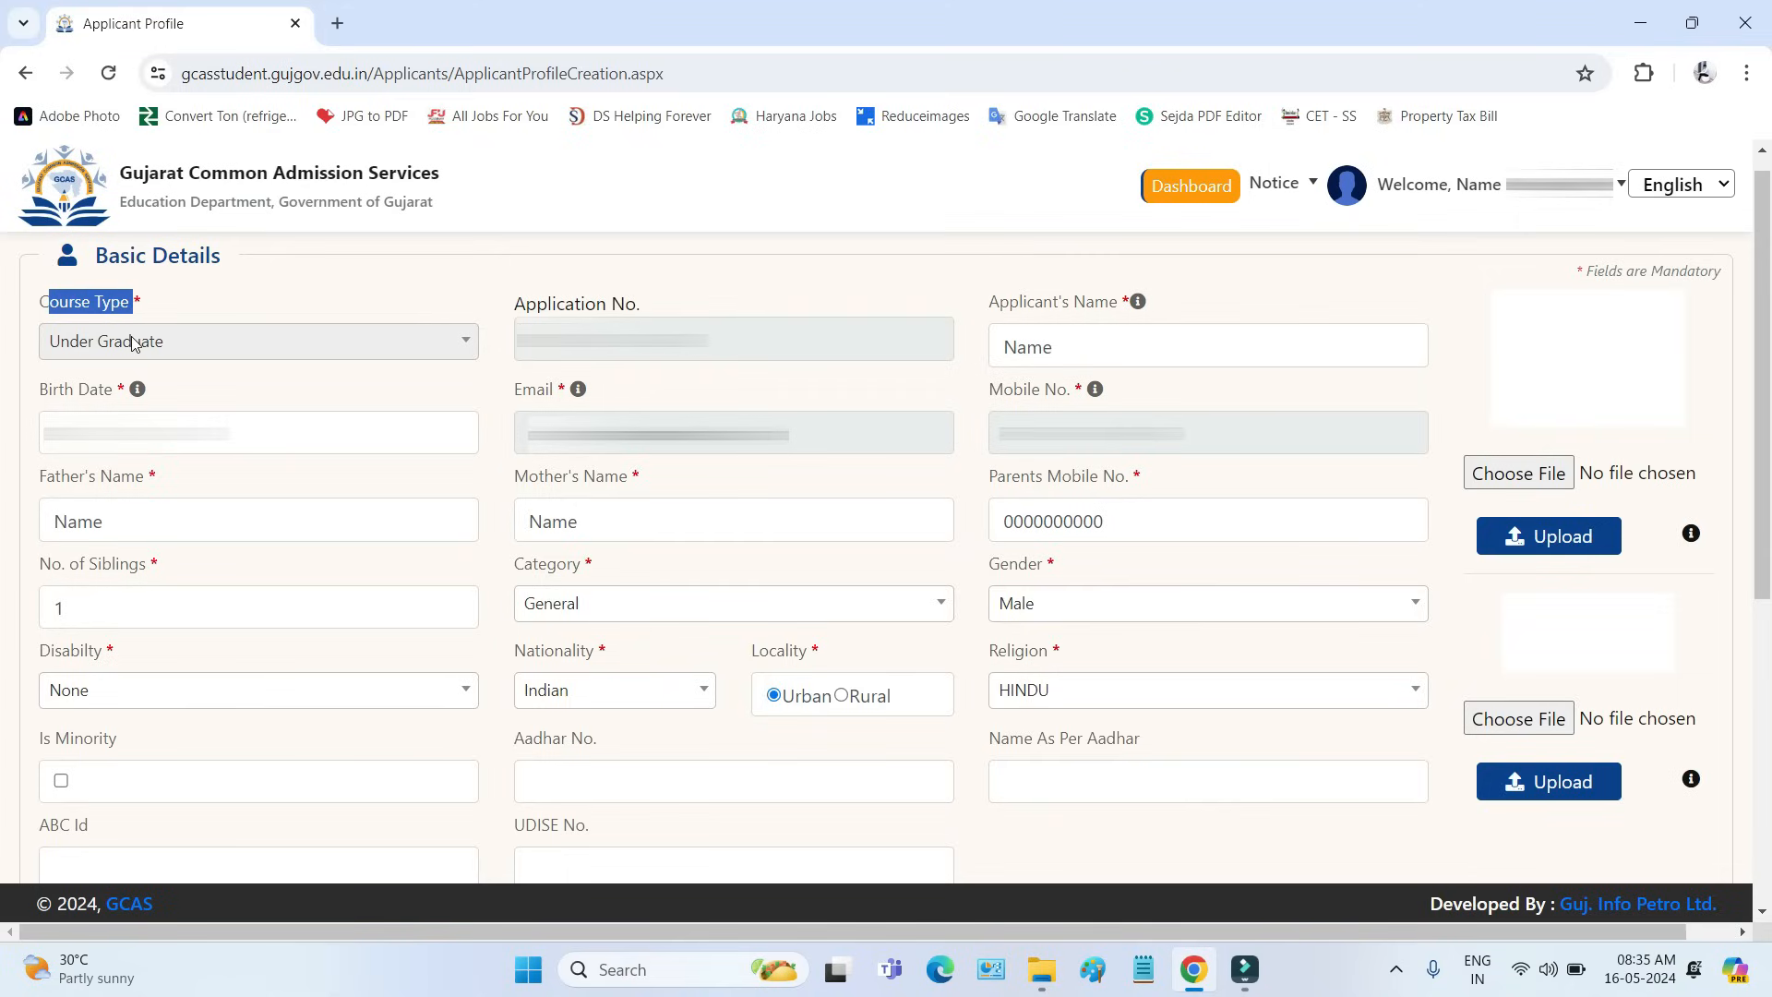
pyautogui.moveTo(685, 341); pyautogui.dragTo(824, 441)
pyautogui.moveTo(1110, 445); pyautogui.dragTo(1008, 452)
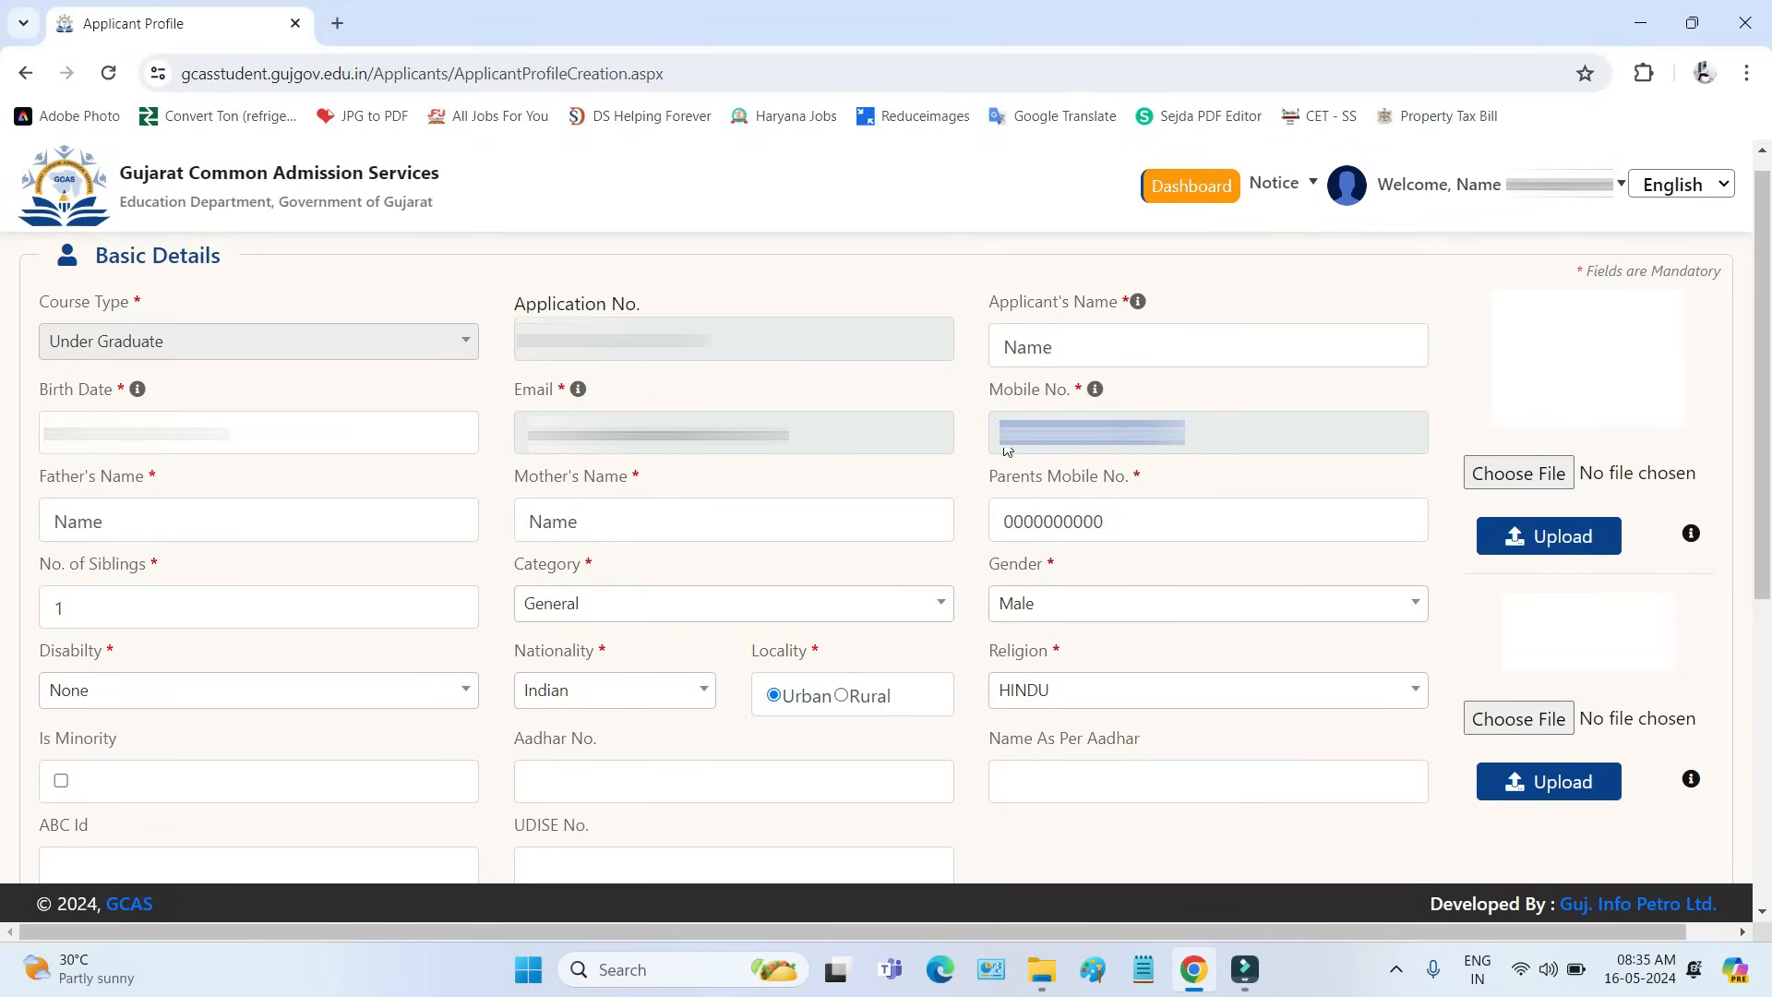
pyautogui.moveTo(990, 300); pyautogui.dragTo(1134, 302)
pyautogui.moveTo(1061, 347); pyautogui.dragTo(995, 349)
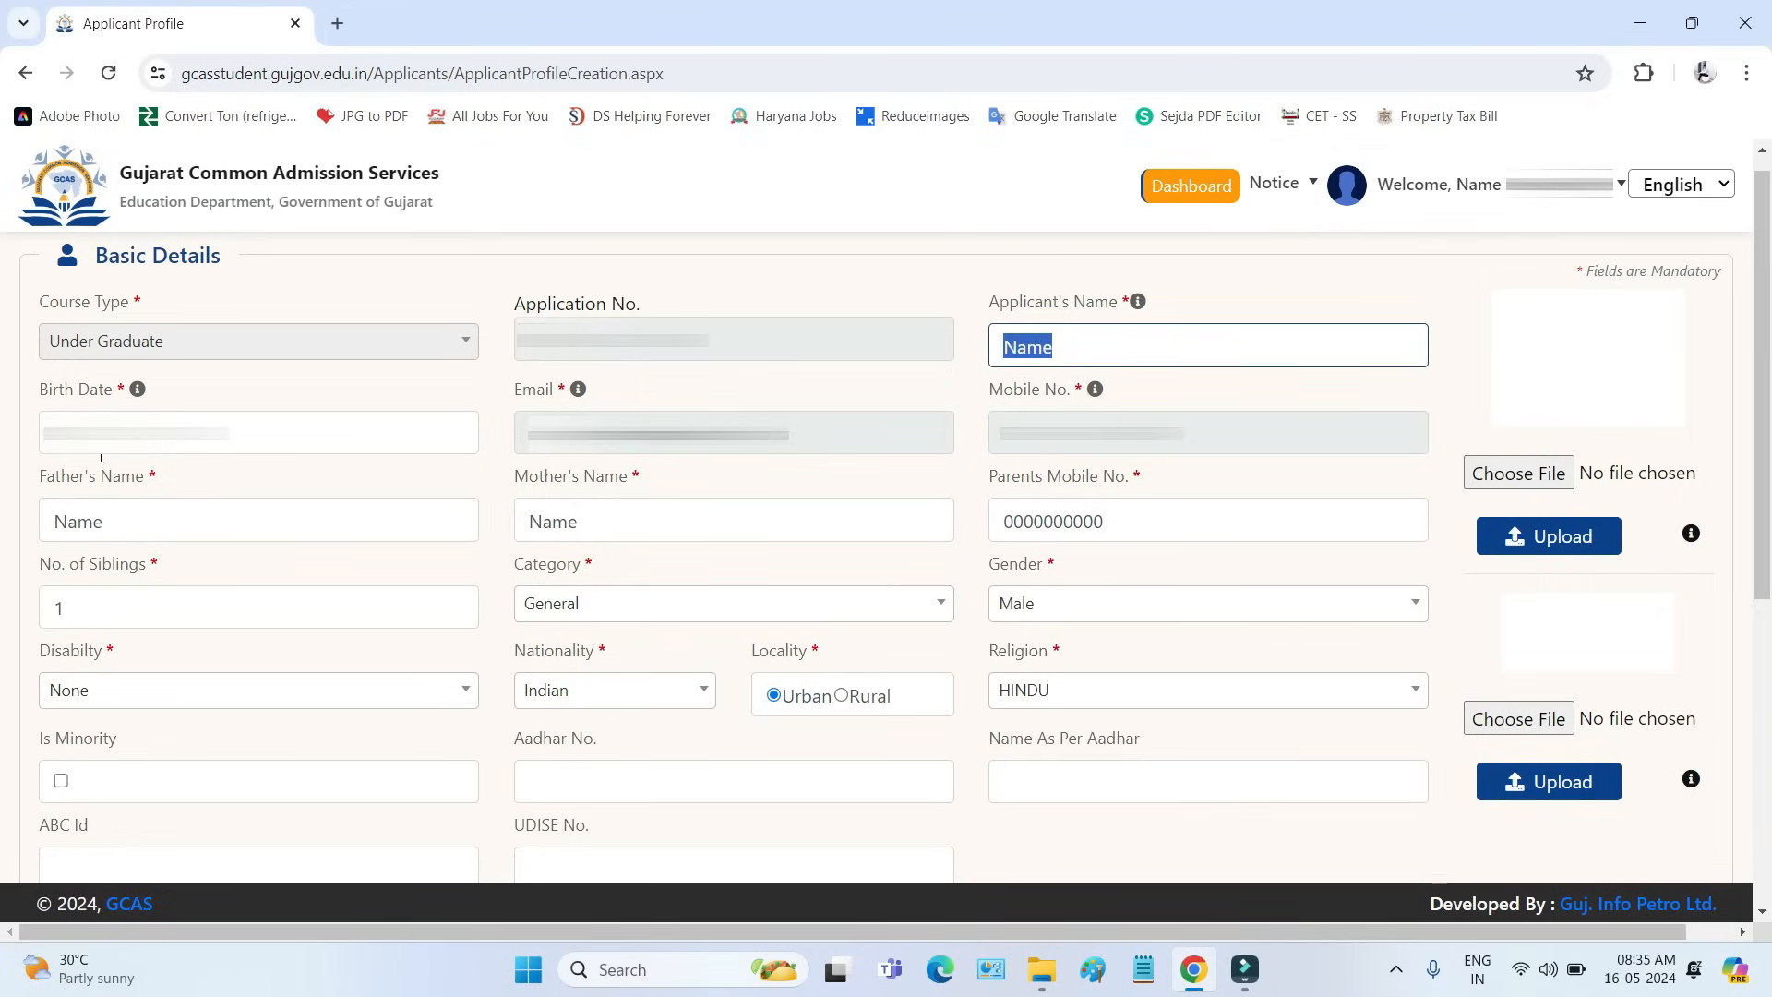
pyautogui.moveTo(152, 433); pyautogui.dragTo(52, 433)
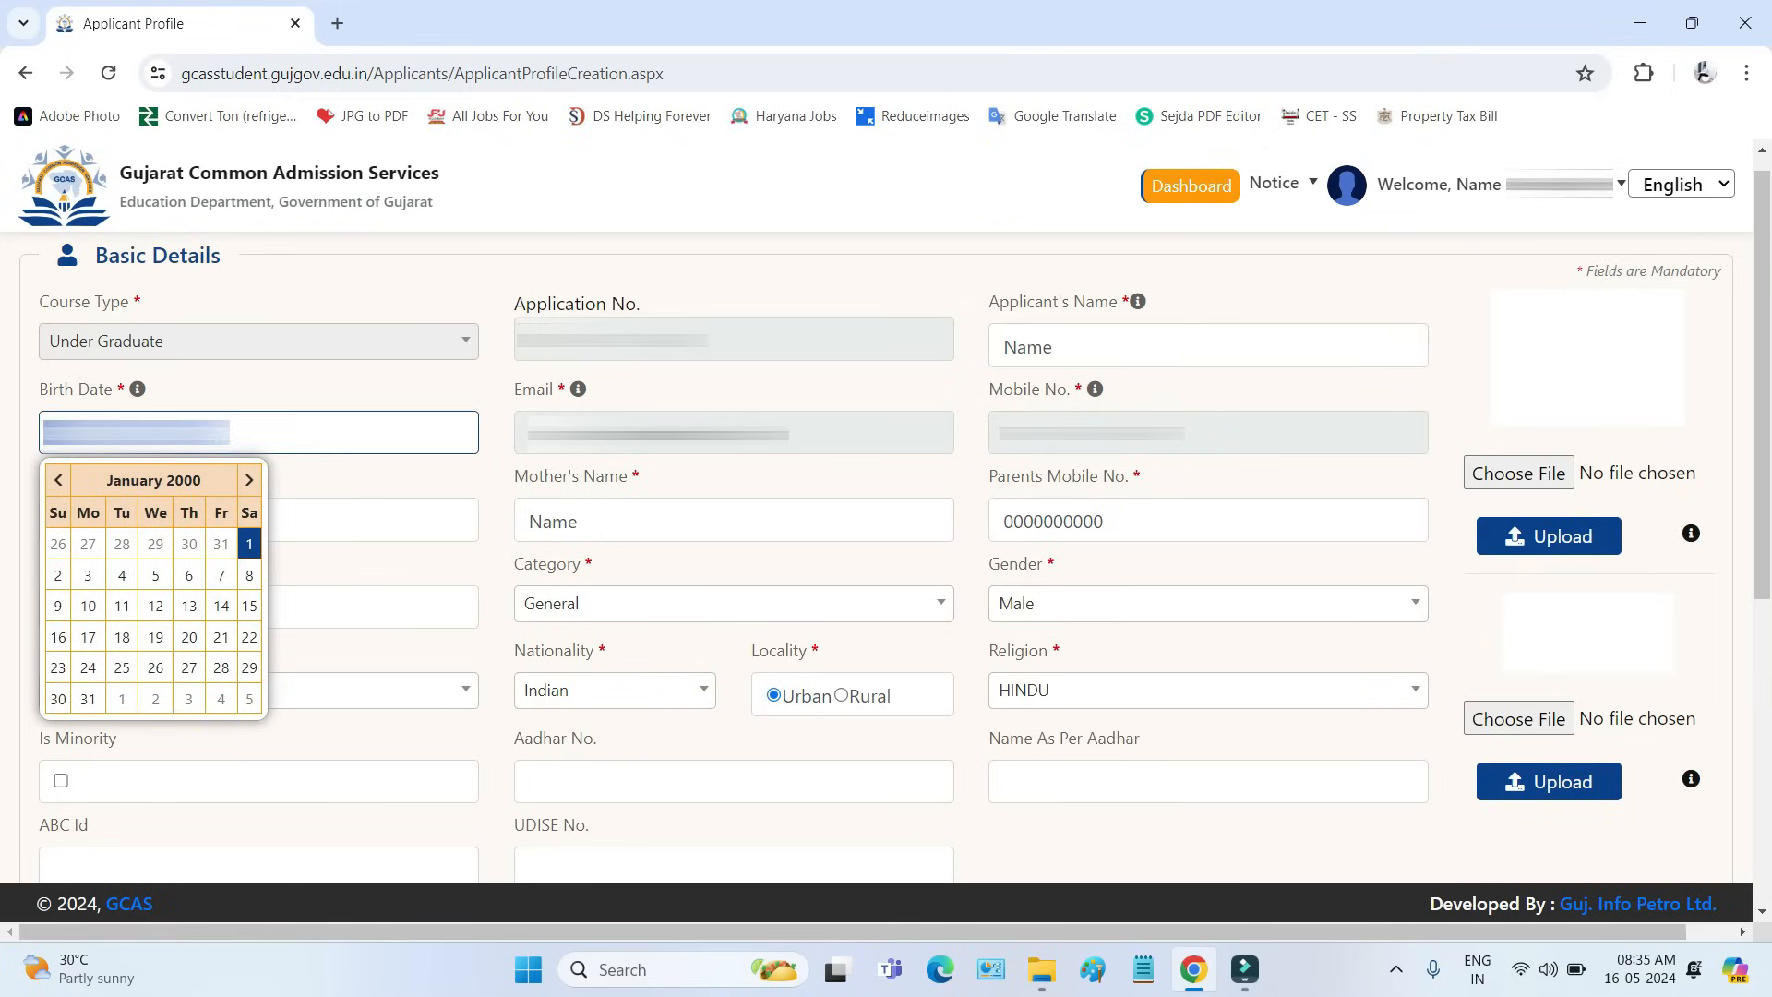
pyautogui.click(433, 480)
pyautogui.moveTo(55, 521); pyautogui.dragTo(123, 523)
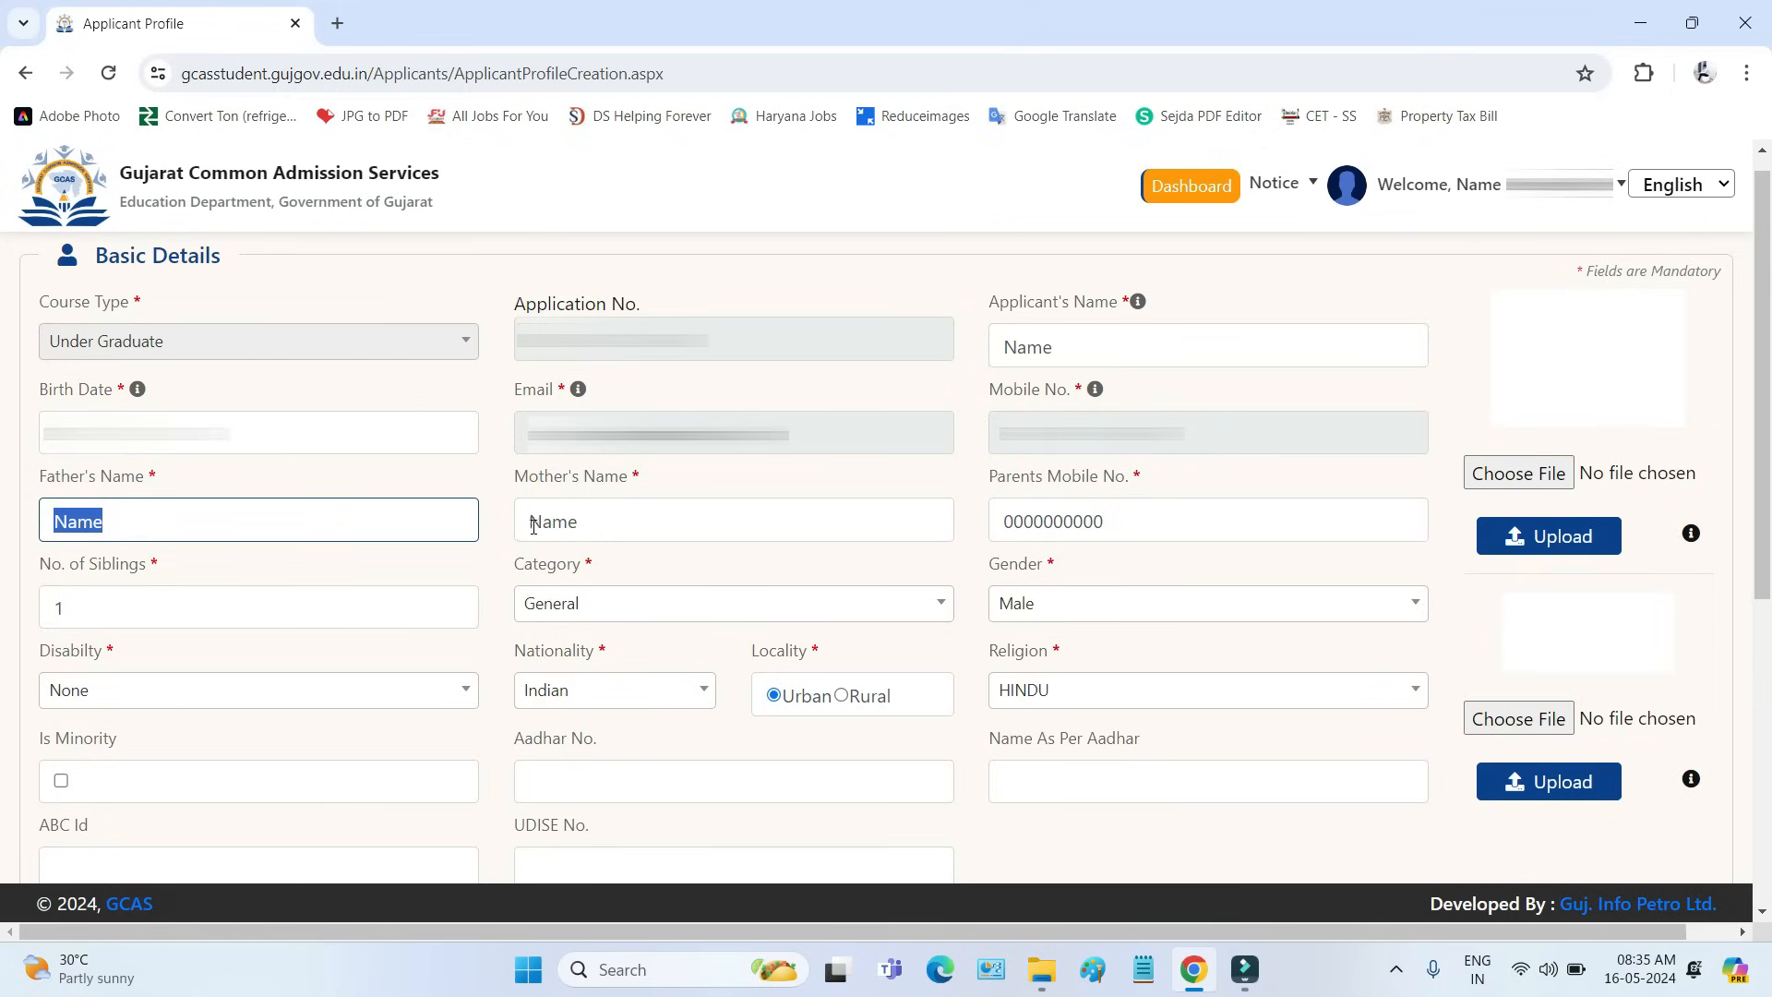
pyautogui.moveTo(531, 522); pyautogui.dragTo(601, 527)
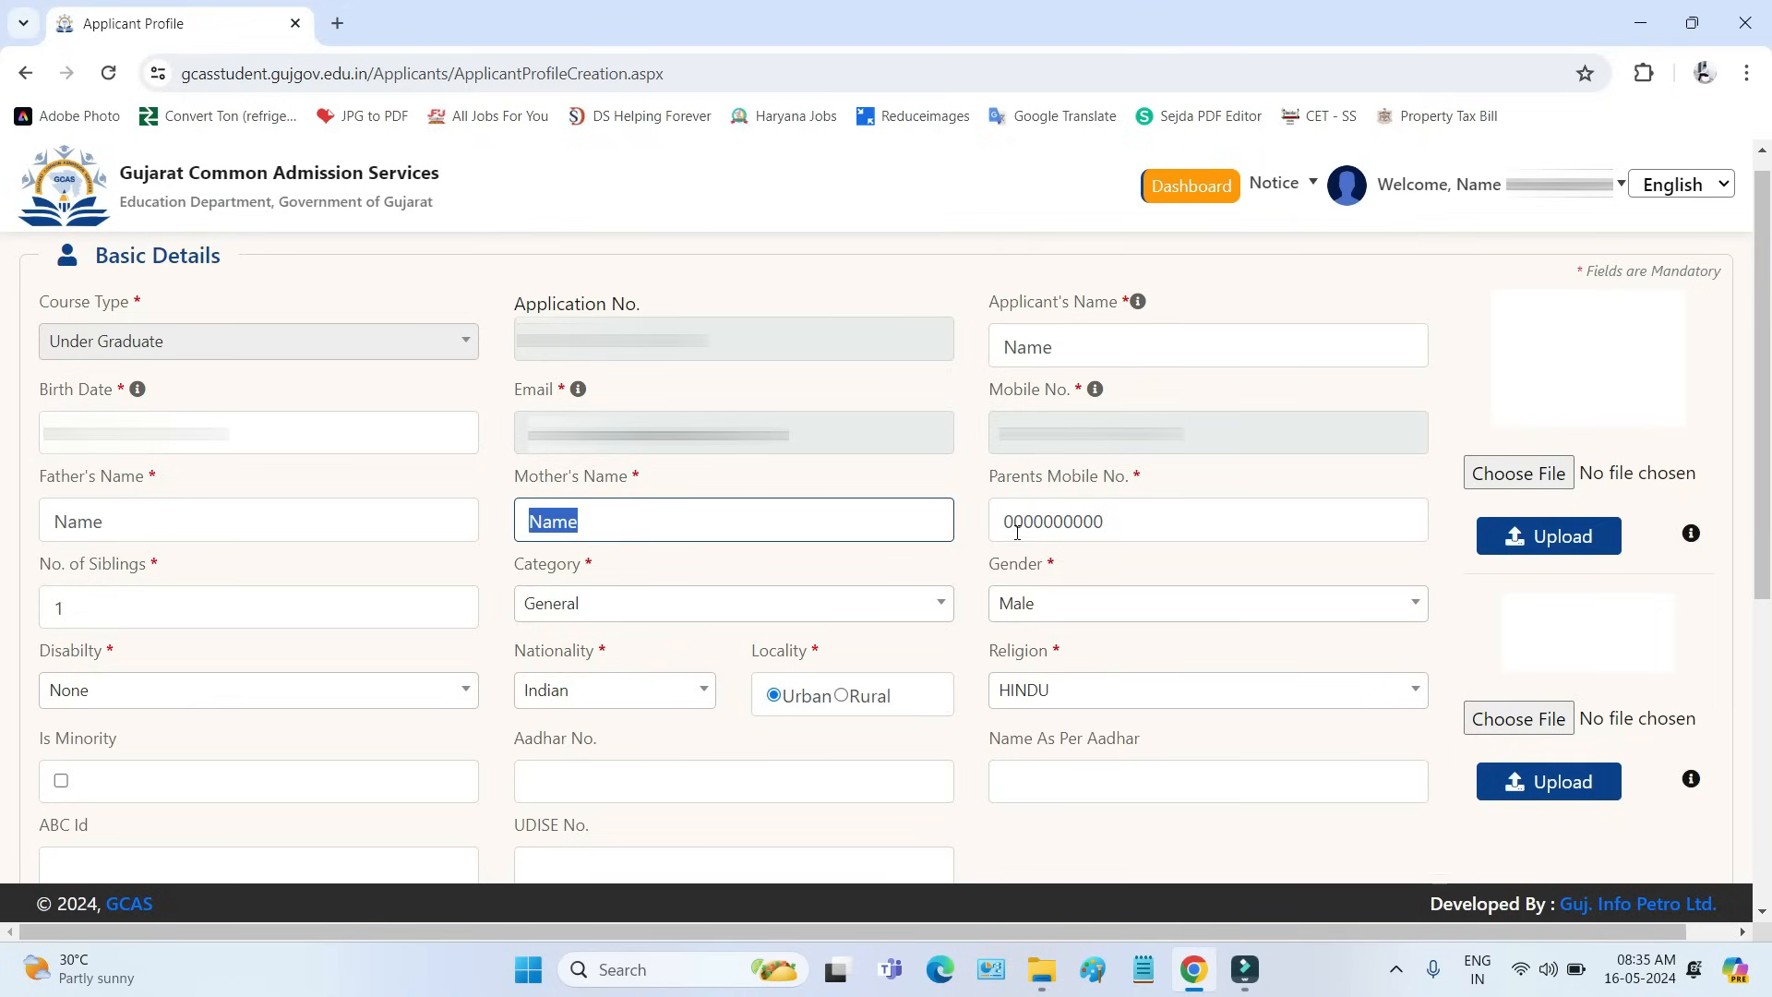
pyautogui.moveTo(997, 523); pyautogui.dragTo(1127, 523)
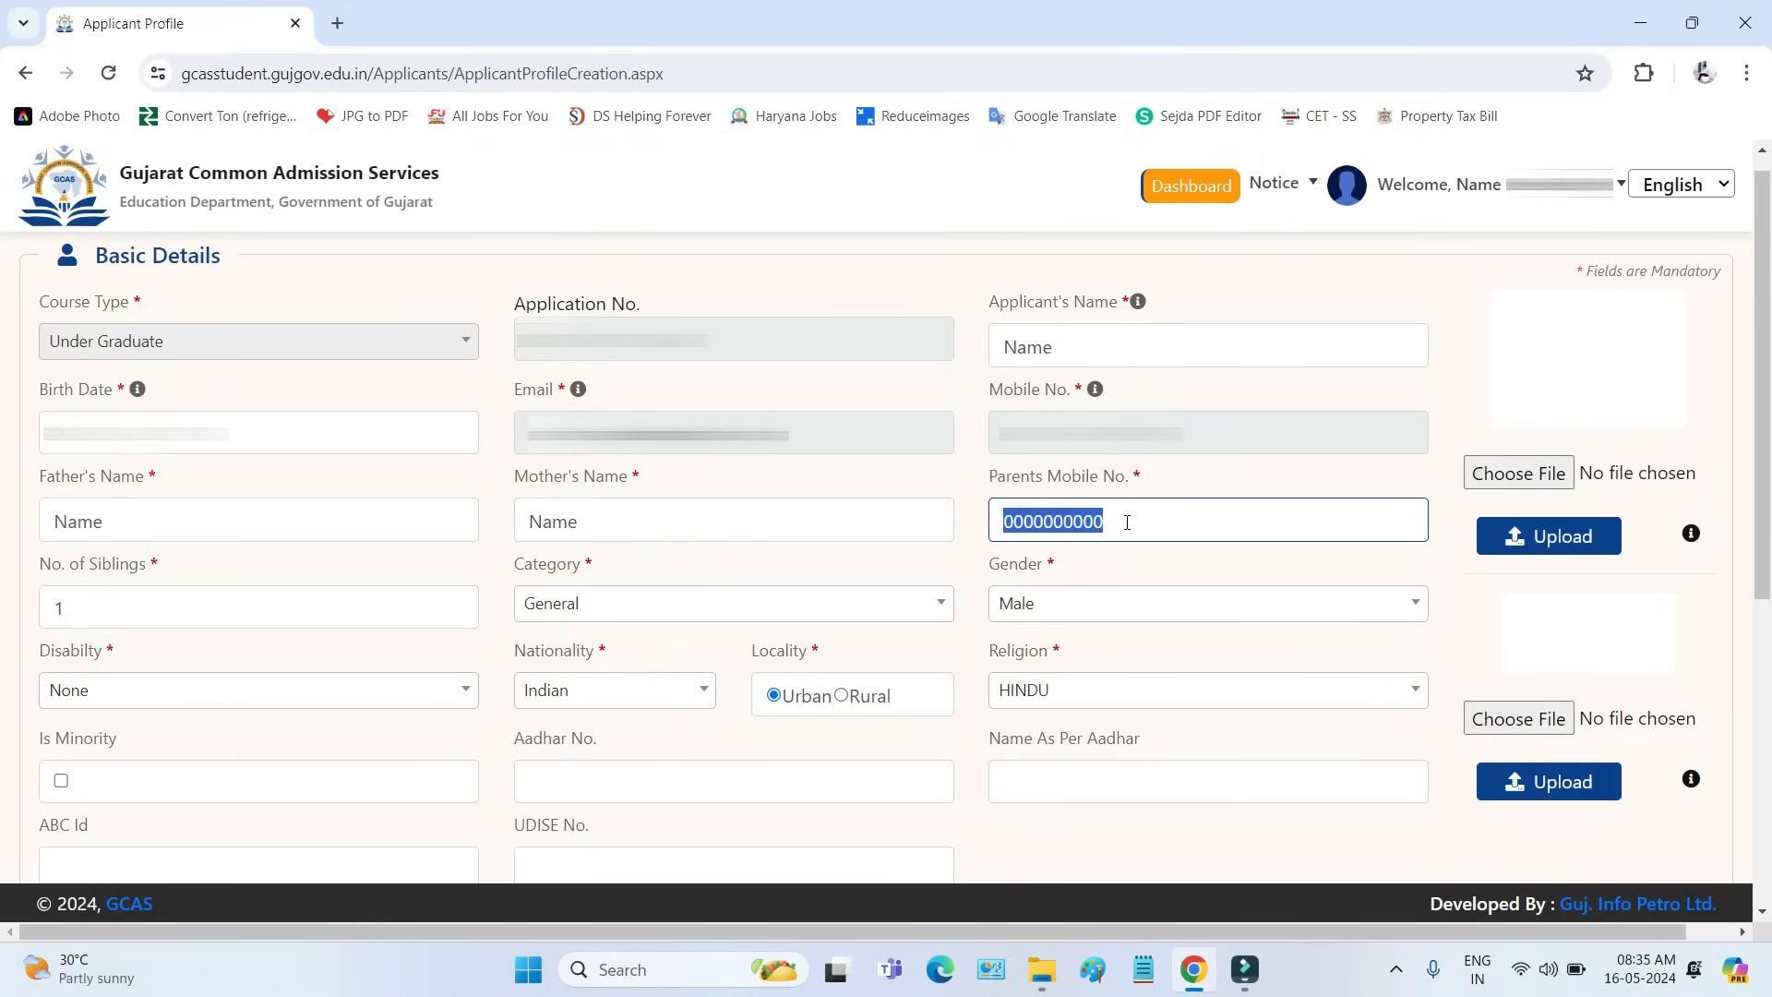
pyautogui.moveTo(67, 565); pyautogui.dragTo(55, 608)
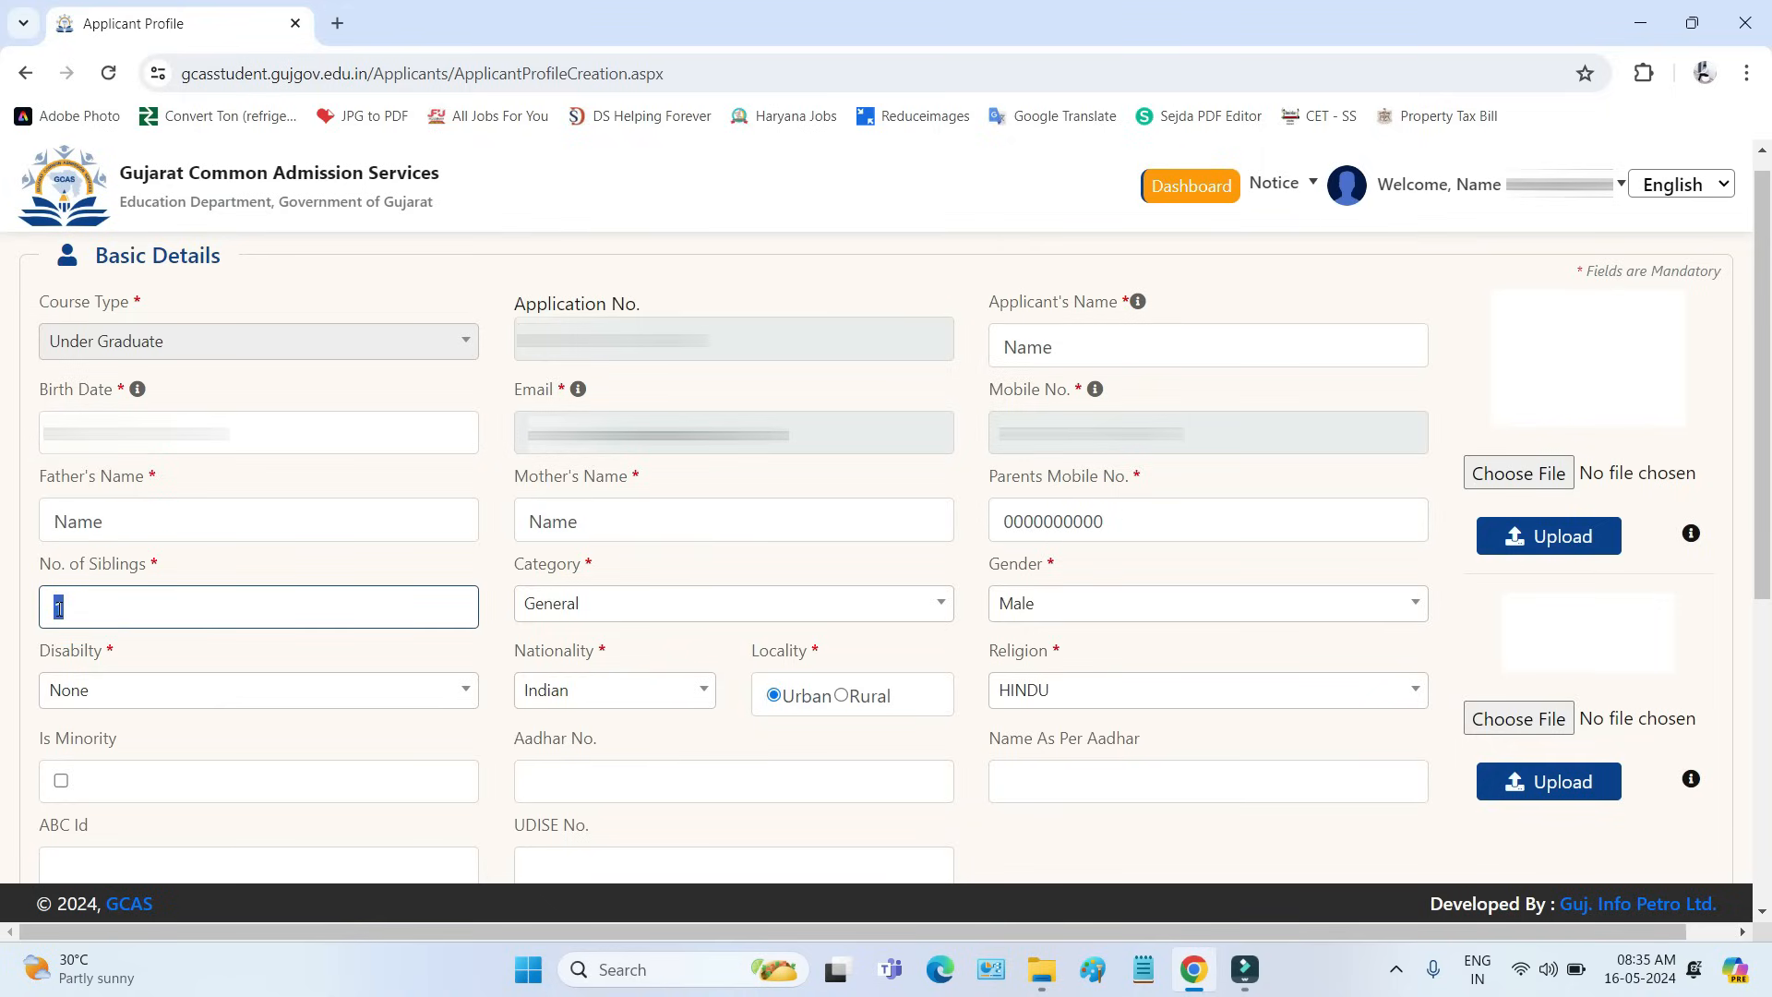
# Step: Examine the available choices for category, gender, disability, nationality, locality and religion in the basic details
pyautogui.click(576, 609)
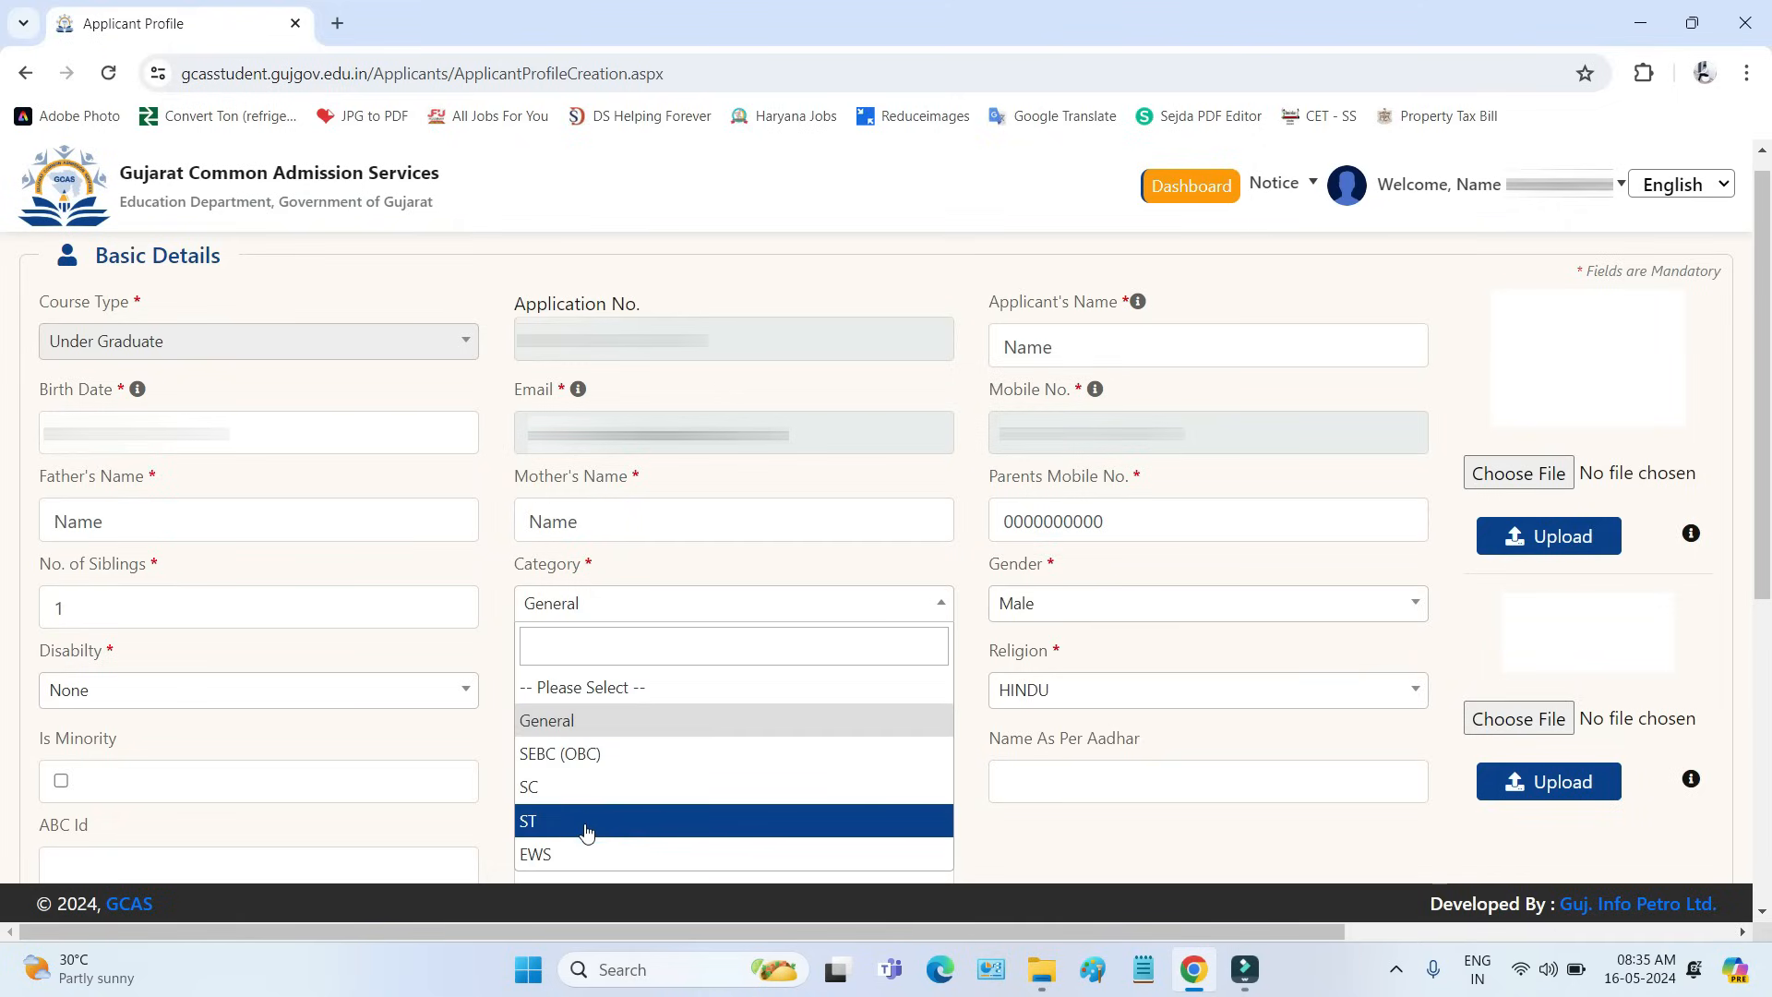
pyautogui.click(737, 577)
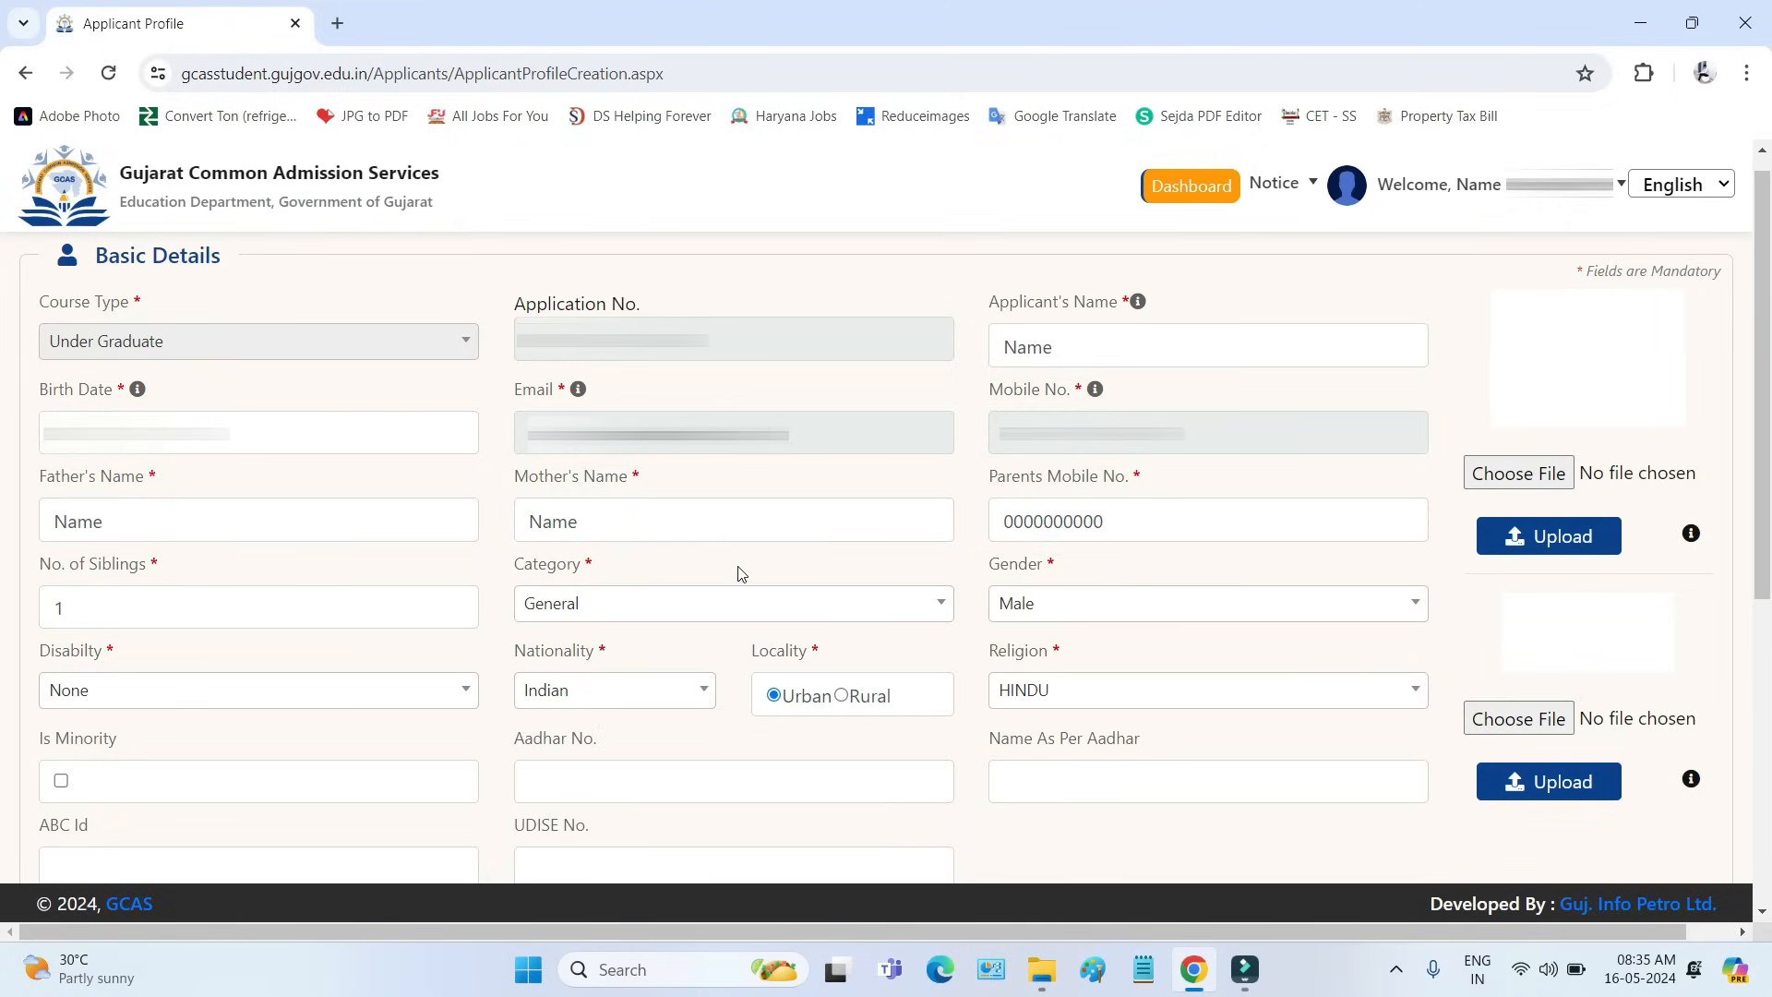
pyautogui.click(1060, 609)
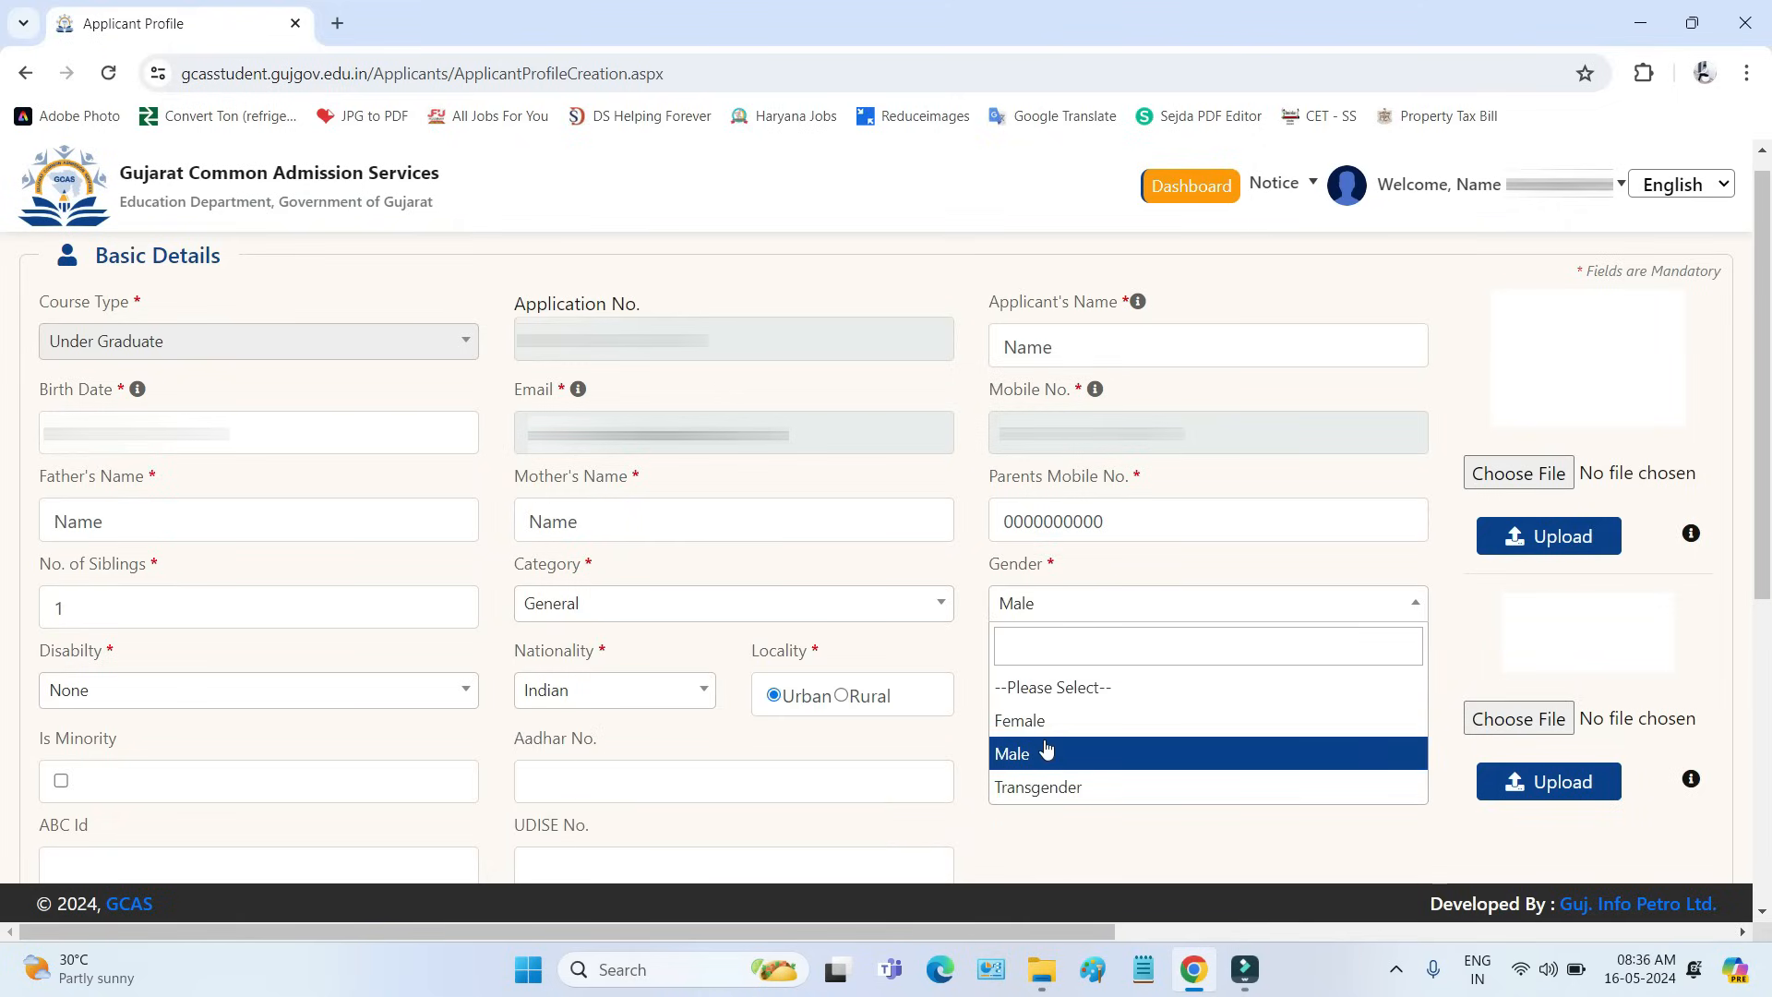
pyautogui.click(956, 563)
pyautogui.click(248, 698)
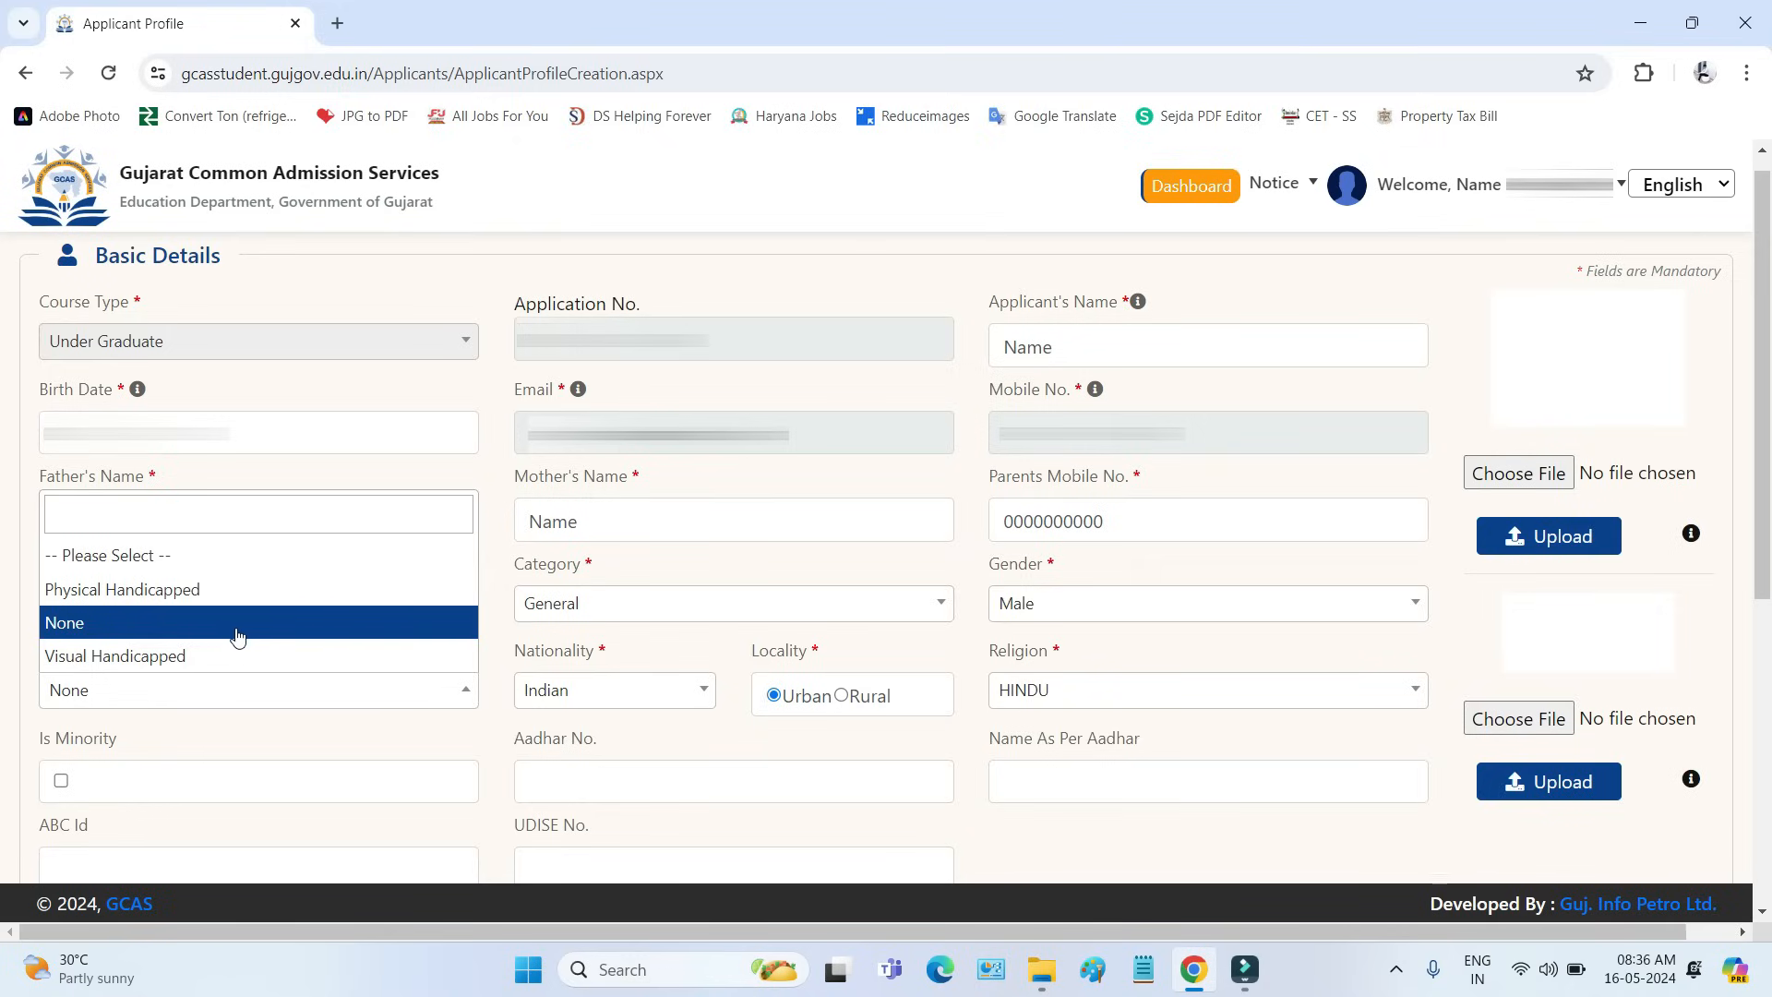
pyautogui.click(528, 650)
pyautogui.moveTo(519, 651); pyautogui.dragTo(596, 677)
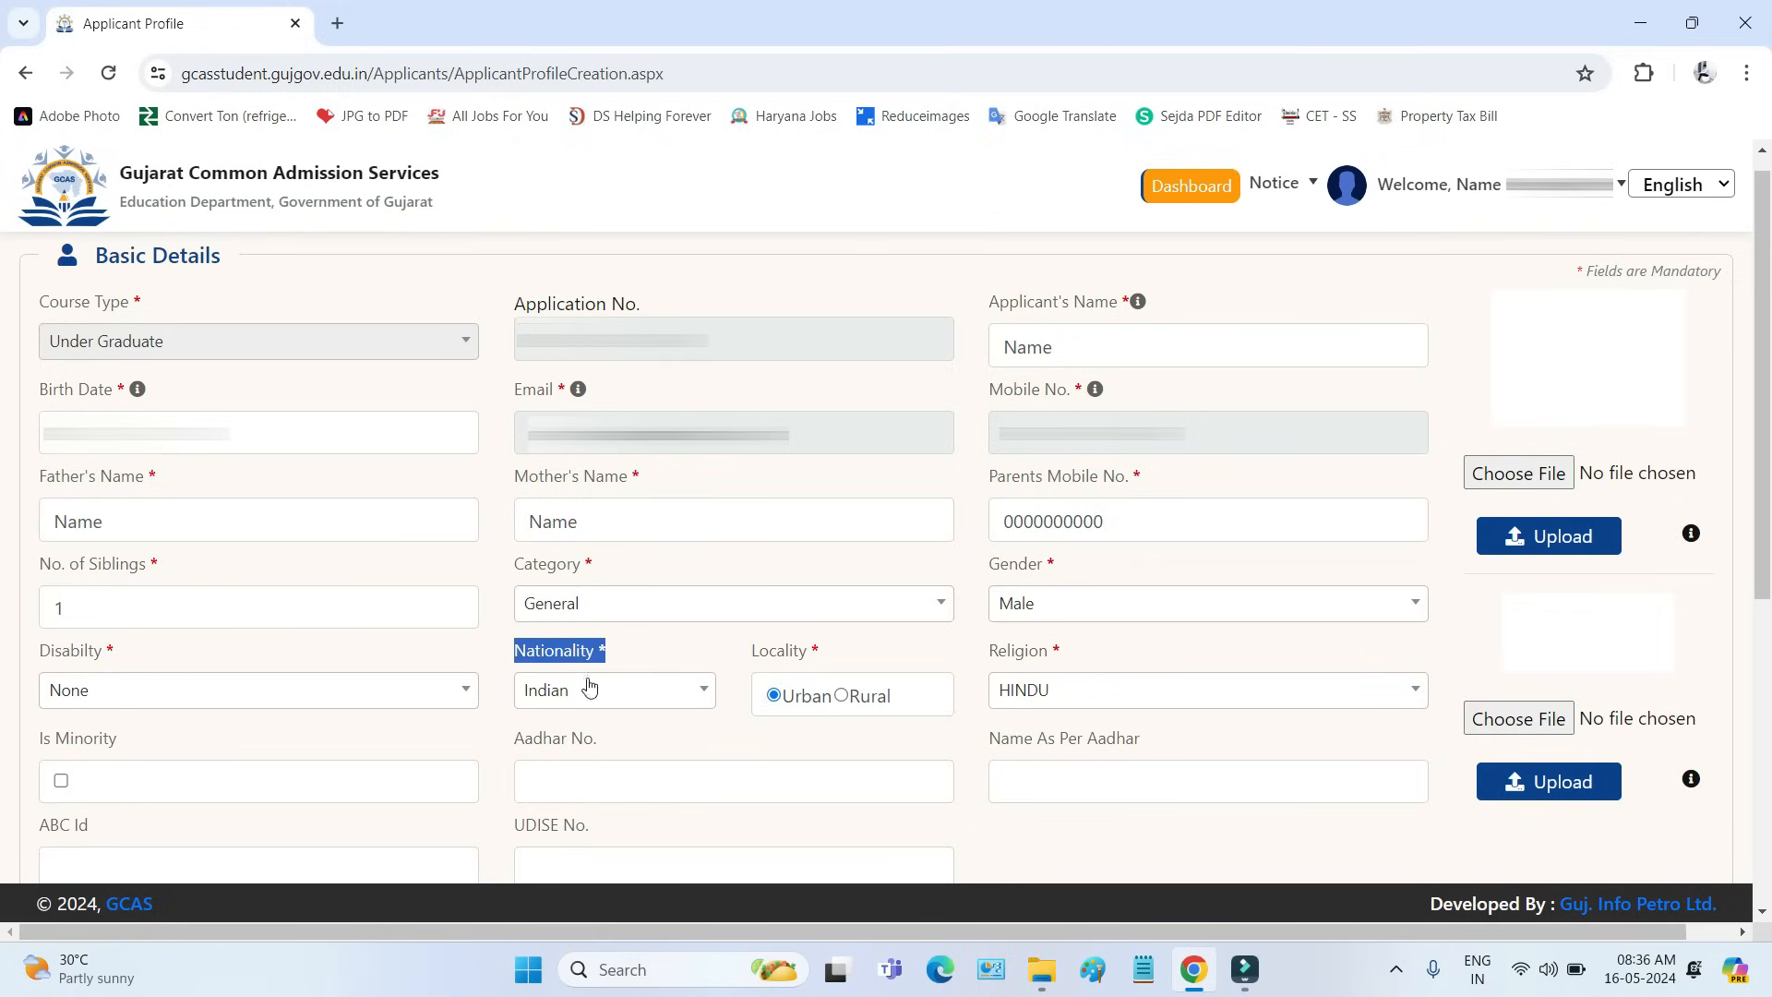
pyautogui.click(584, 701)
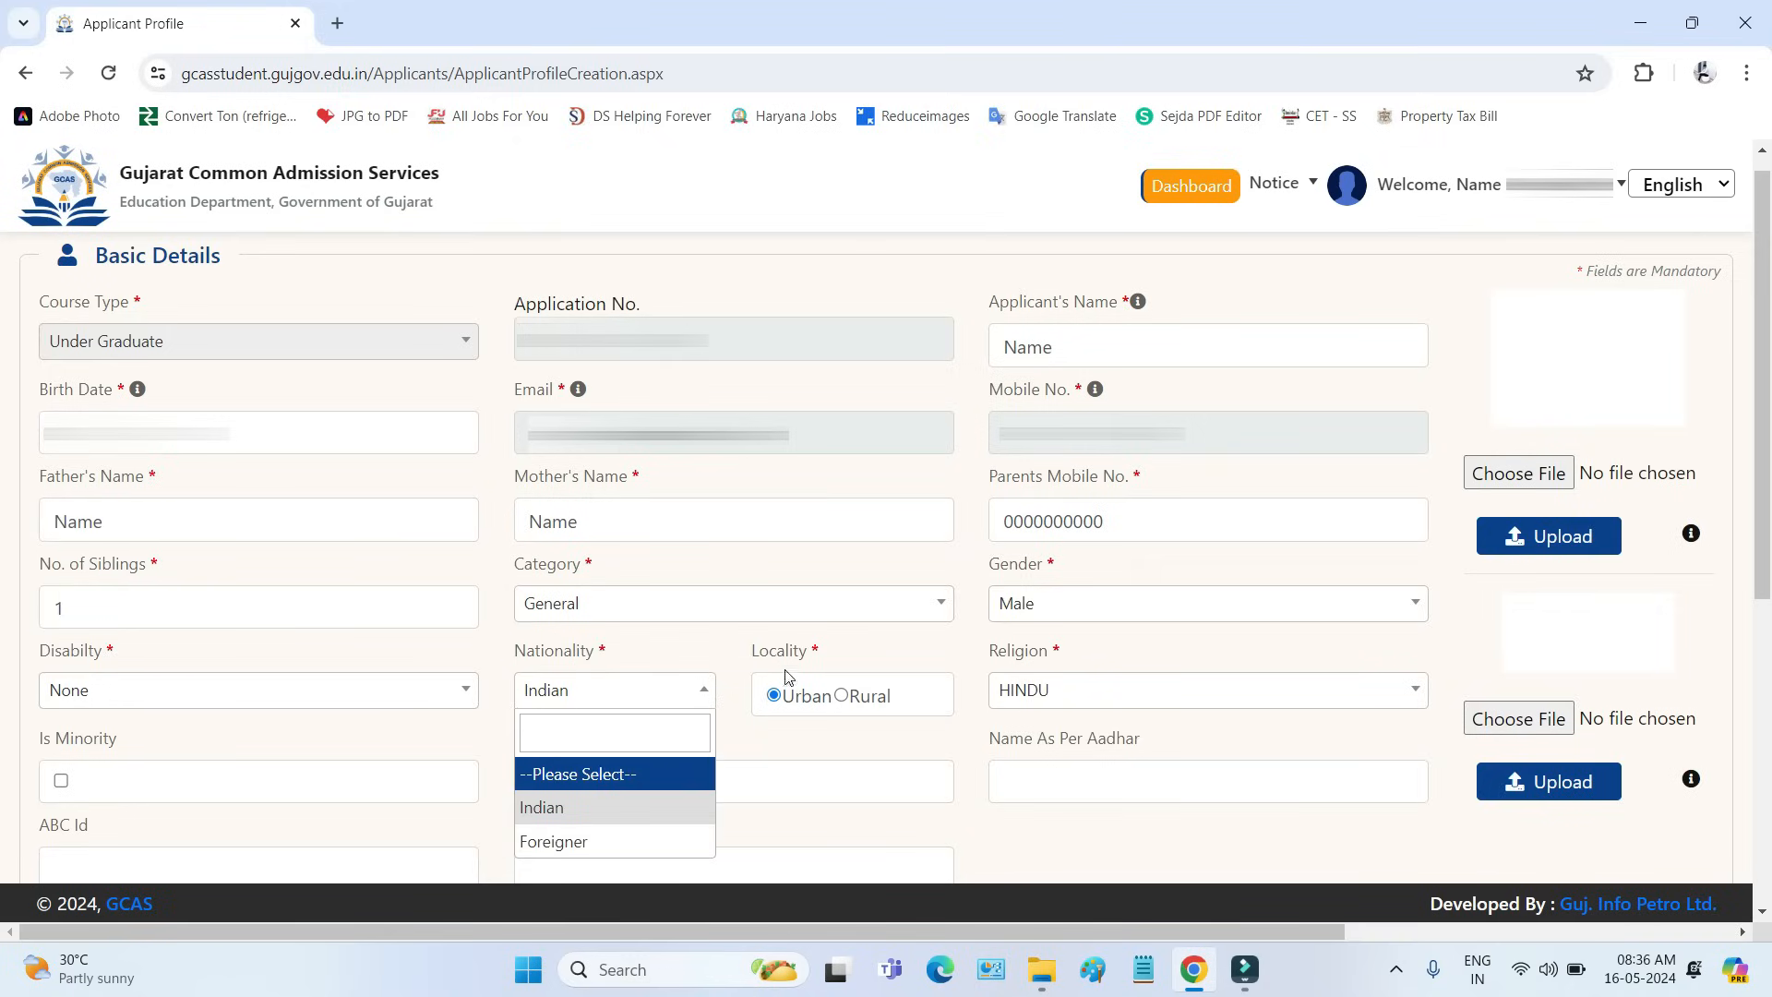
pyautogui.moveTo(751, 651); pyautogui.dragTo(843, 660)
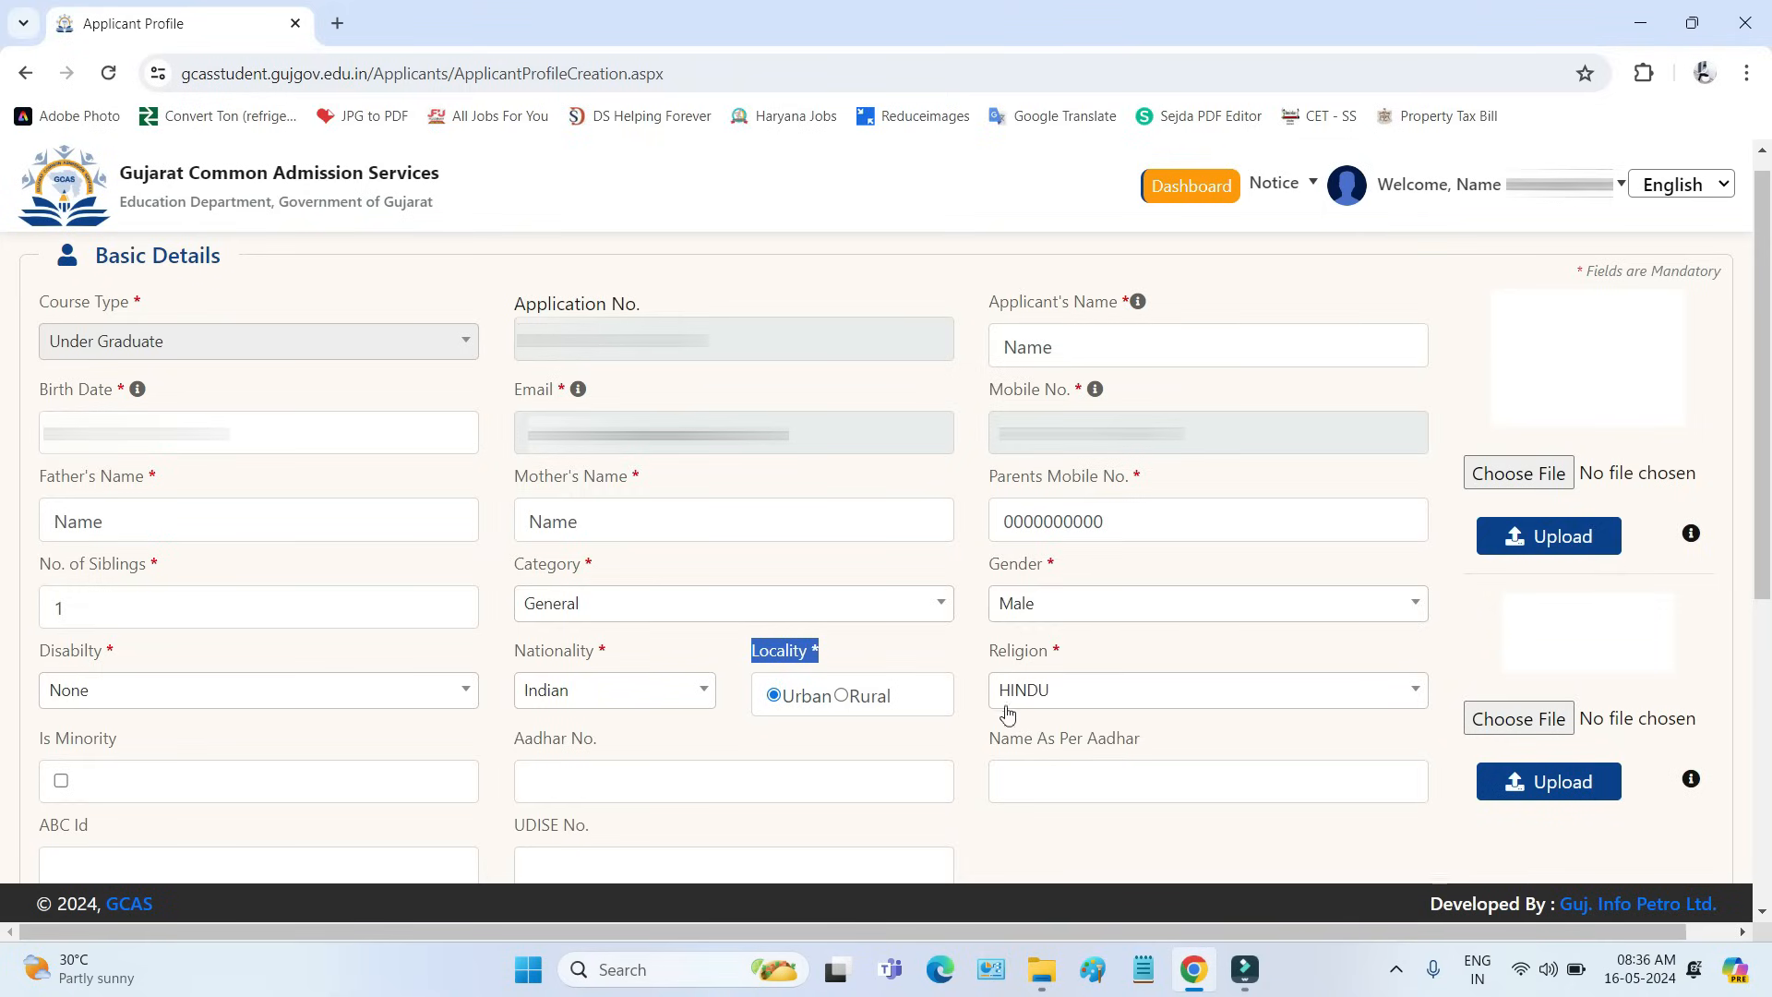
pyautogui.click(1041, 700)
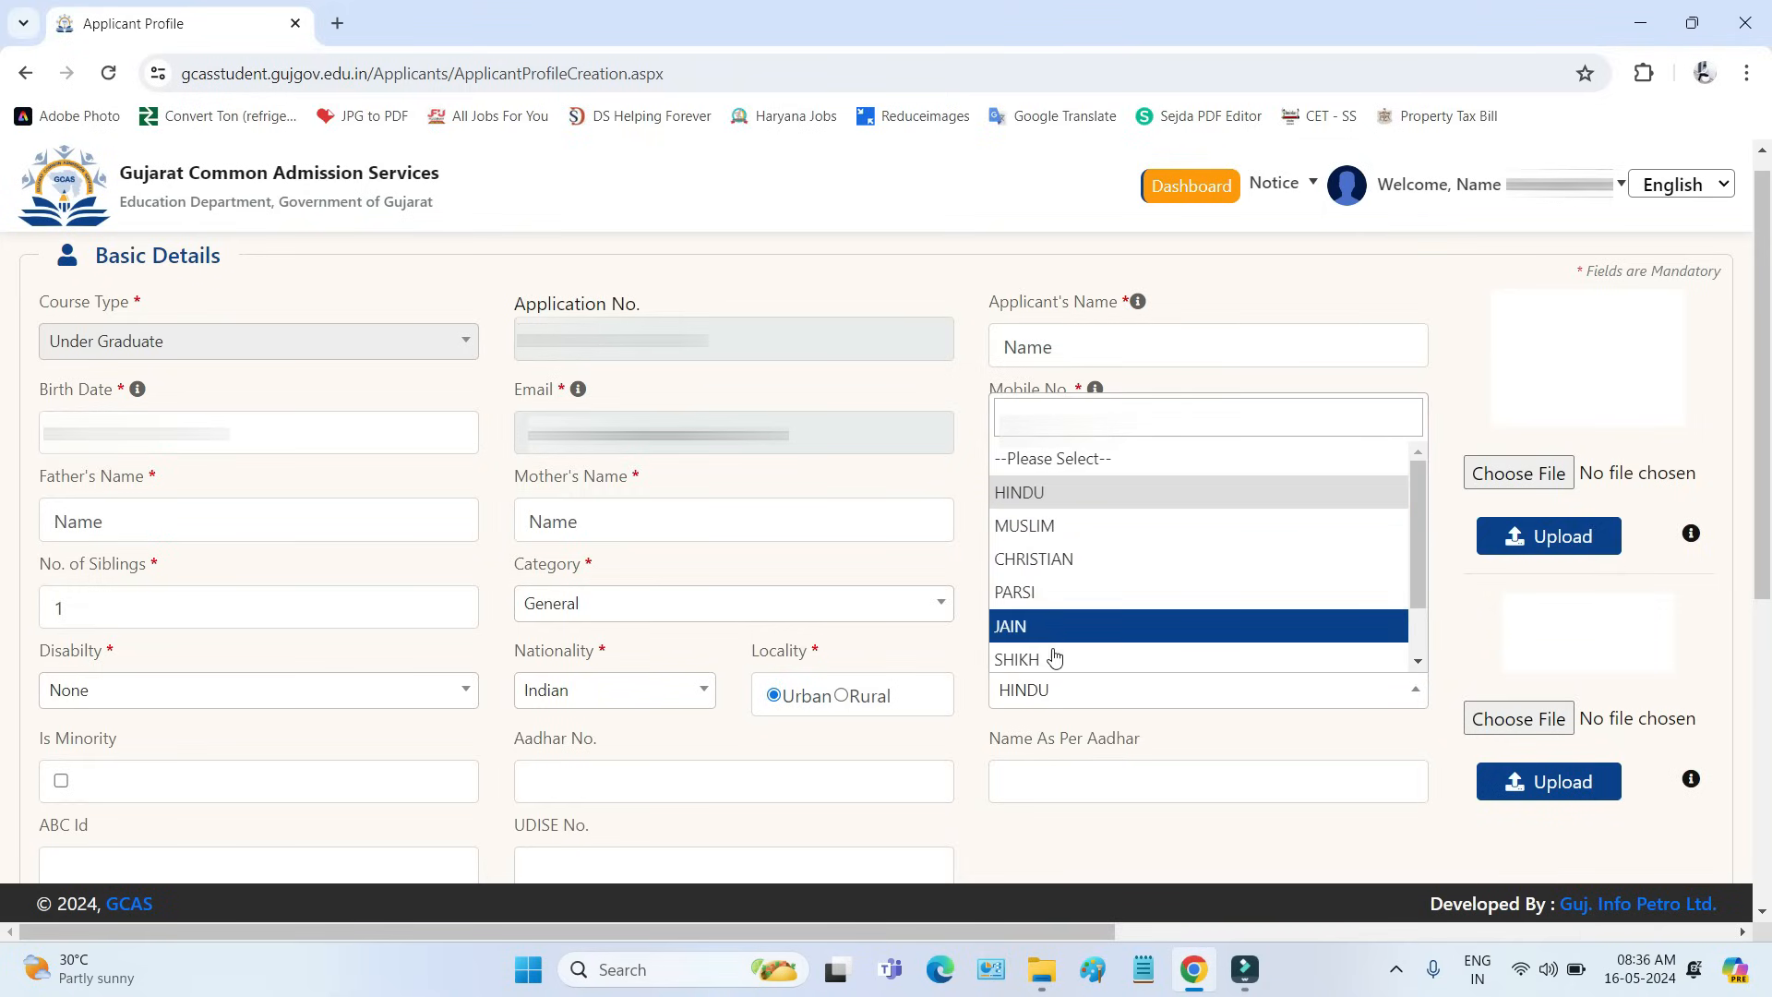
# Step: Examine the minority, Aadhar number, name as per Aadhar, ABC Id and UDISE number fields in the basic details
pyautogui.moveTo(127, 744); pyautogui.dragTo(57, 741)
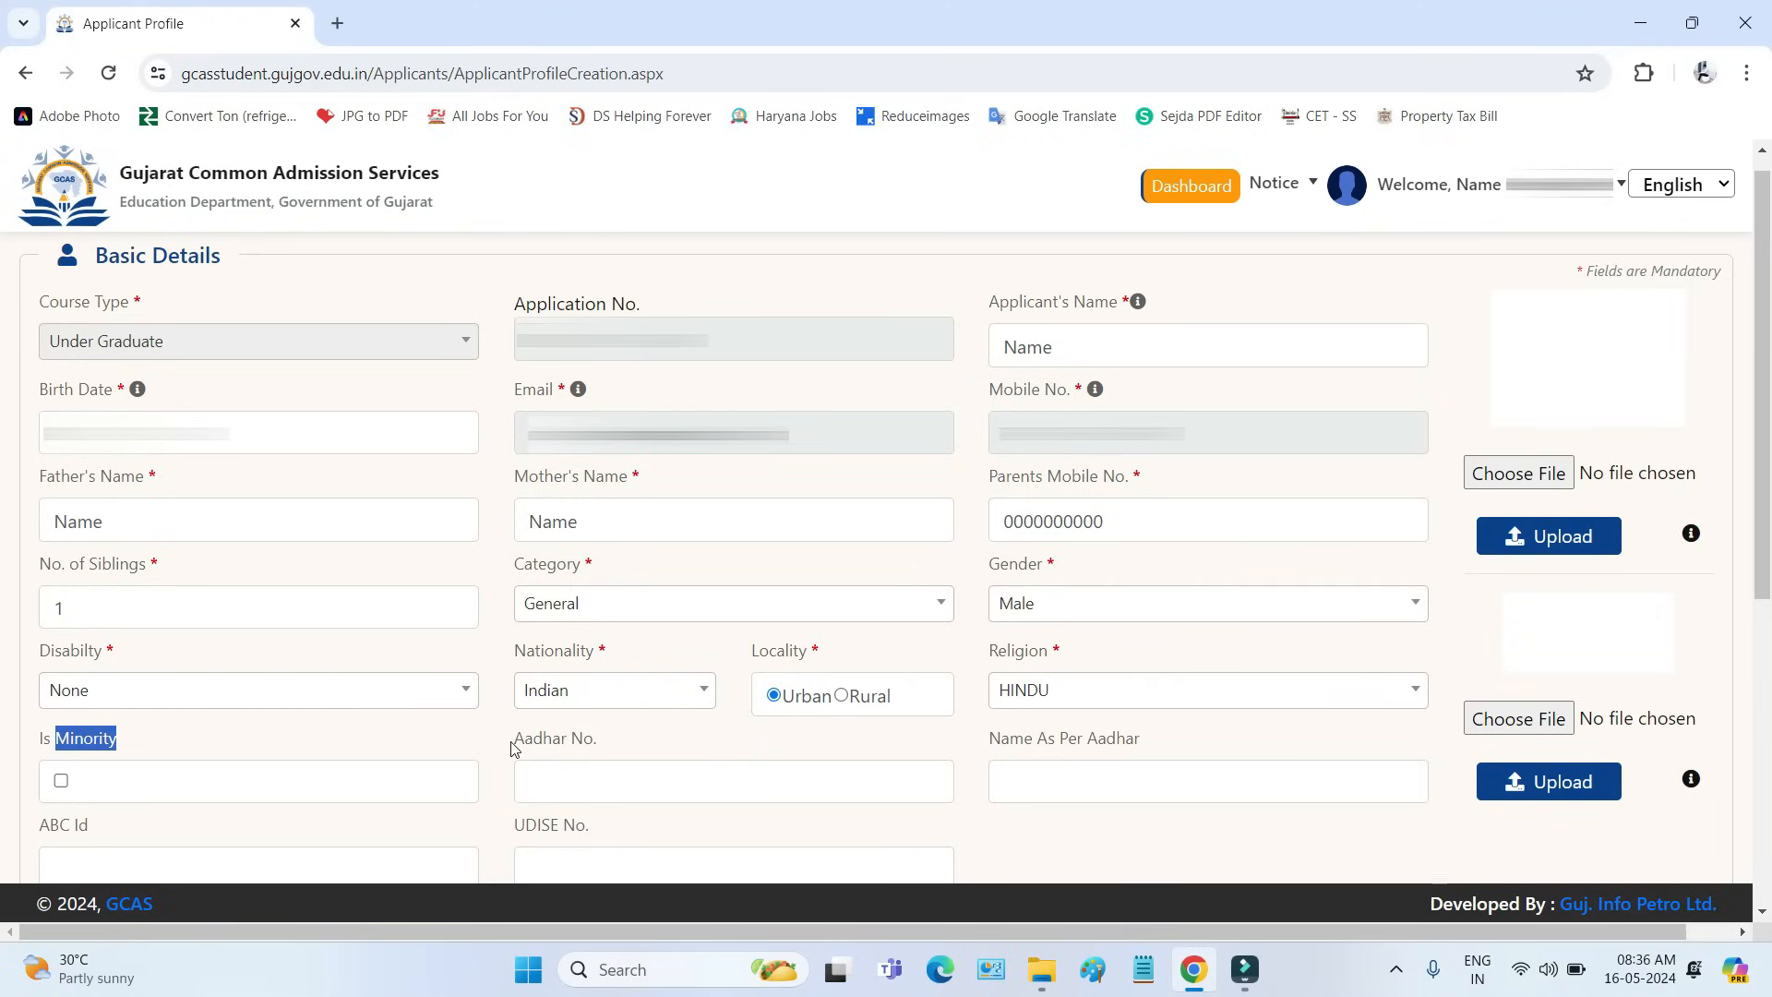
pyautogui.moveTo(513, 743); pyautogui.dragTo(630, 750)
pyautogui.click(554, 785)
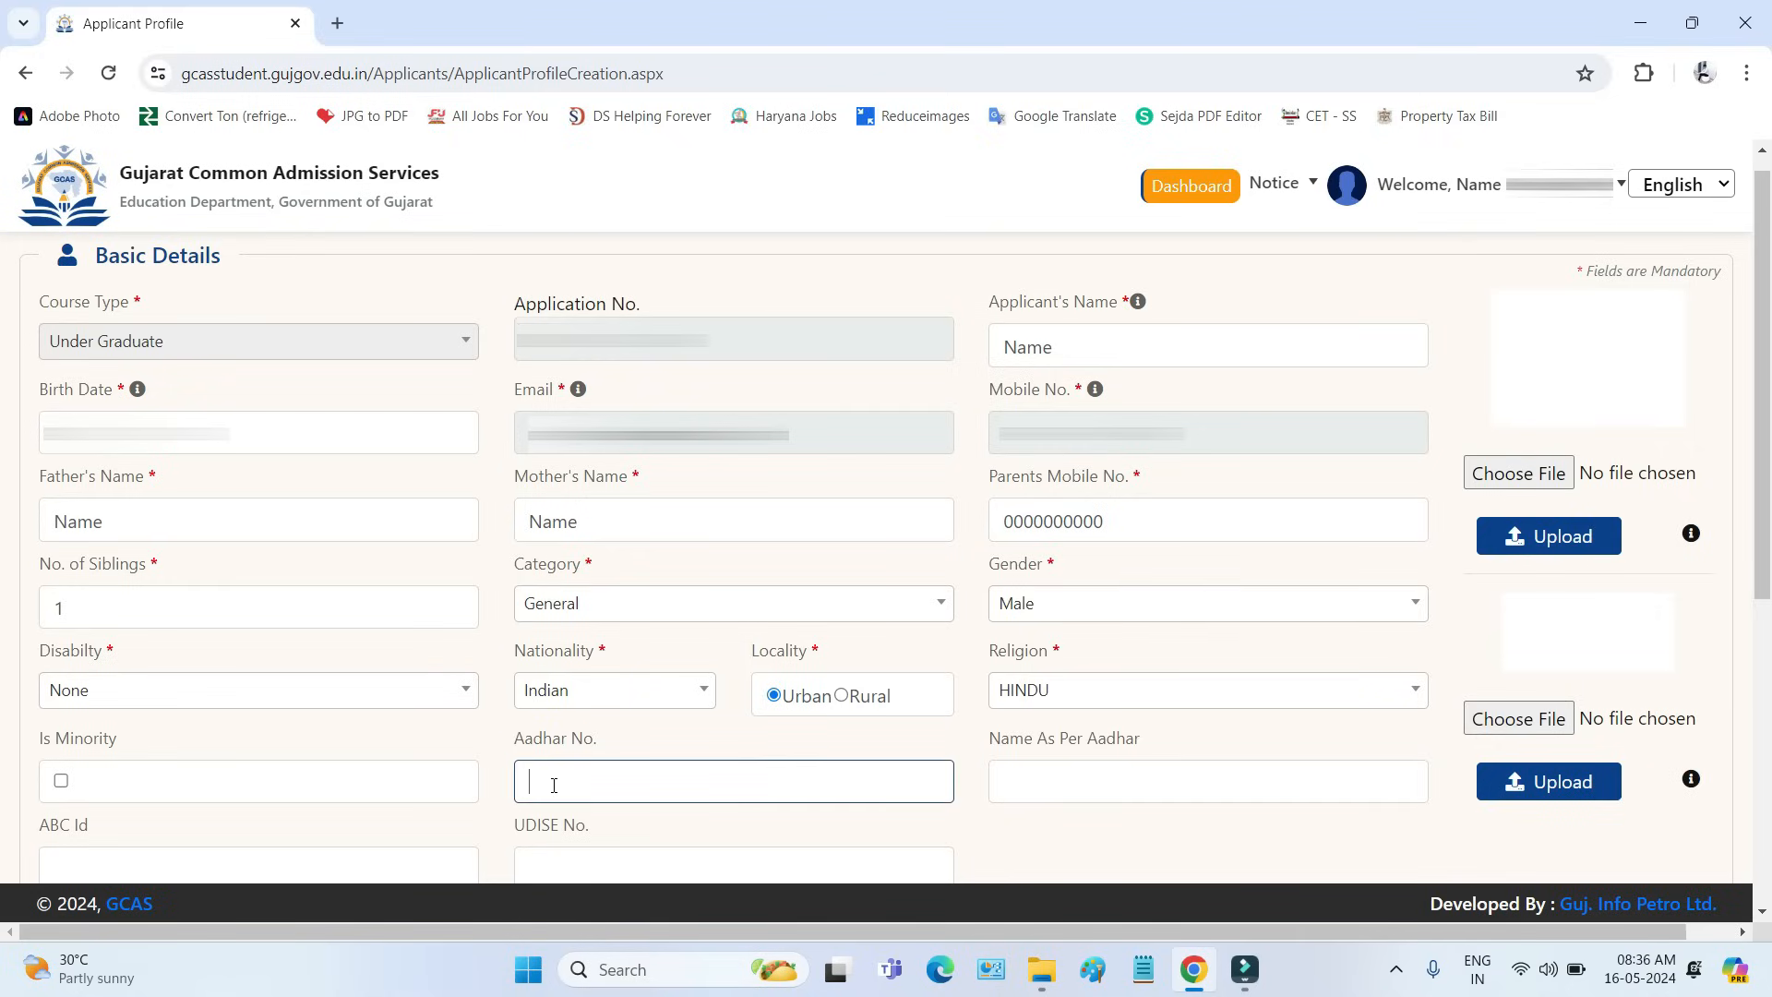
pyautogui.moveTo(990, 739); pyautogui.dragTo(1133, 745)
pyautogui.click(1031, 780)
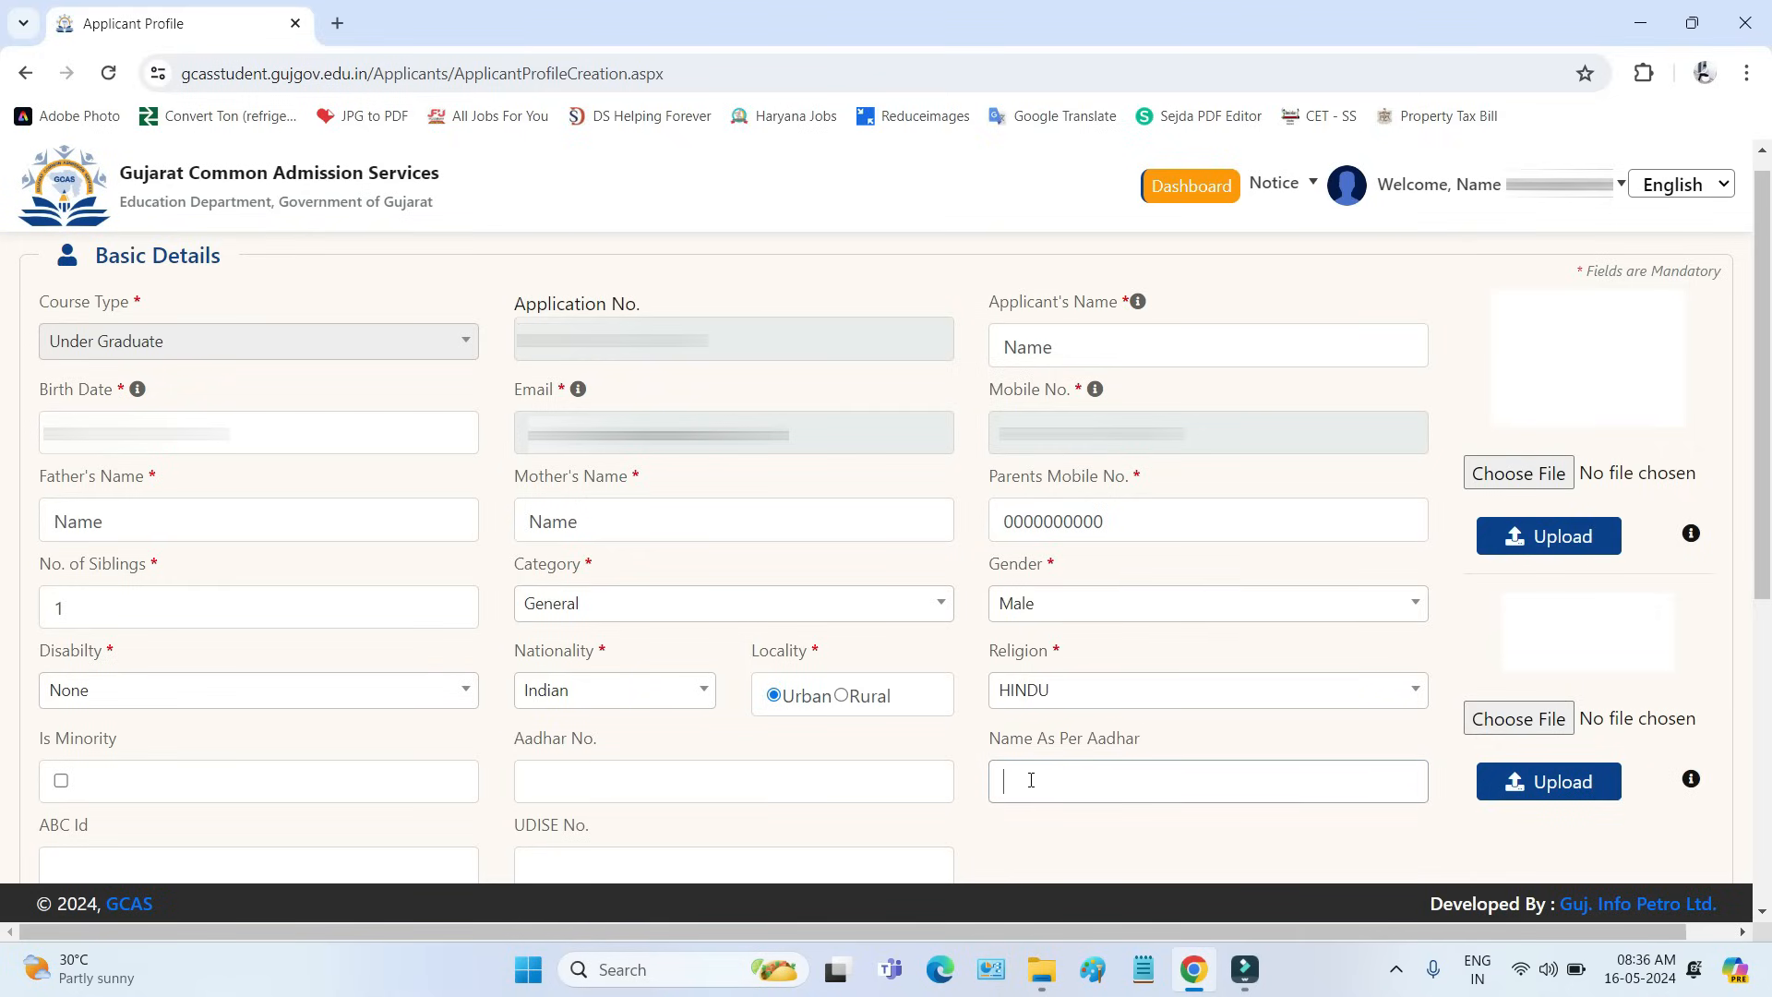
pyautogui.moveTo(52, 827); pyautogui.dragTo(113, 845)
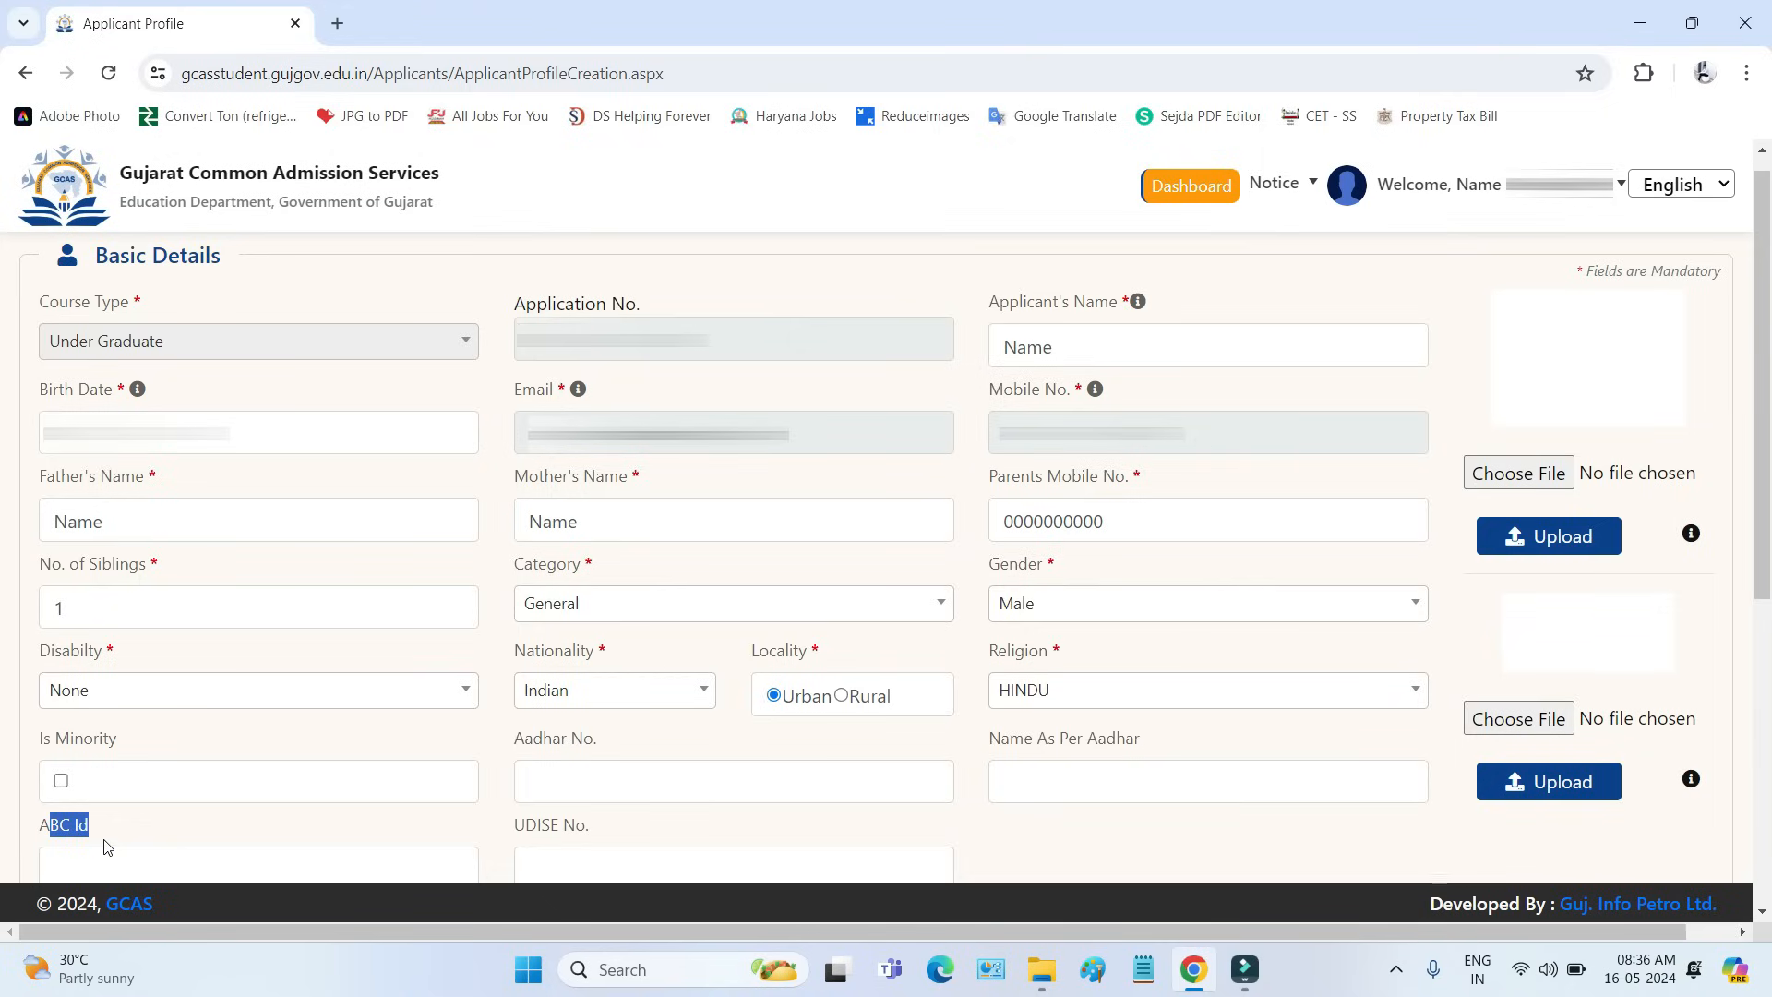
pyautogui.moveTo(523, 829); pyautogui.dragTo(581, 850)
pyautogui.click(568, 866)
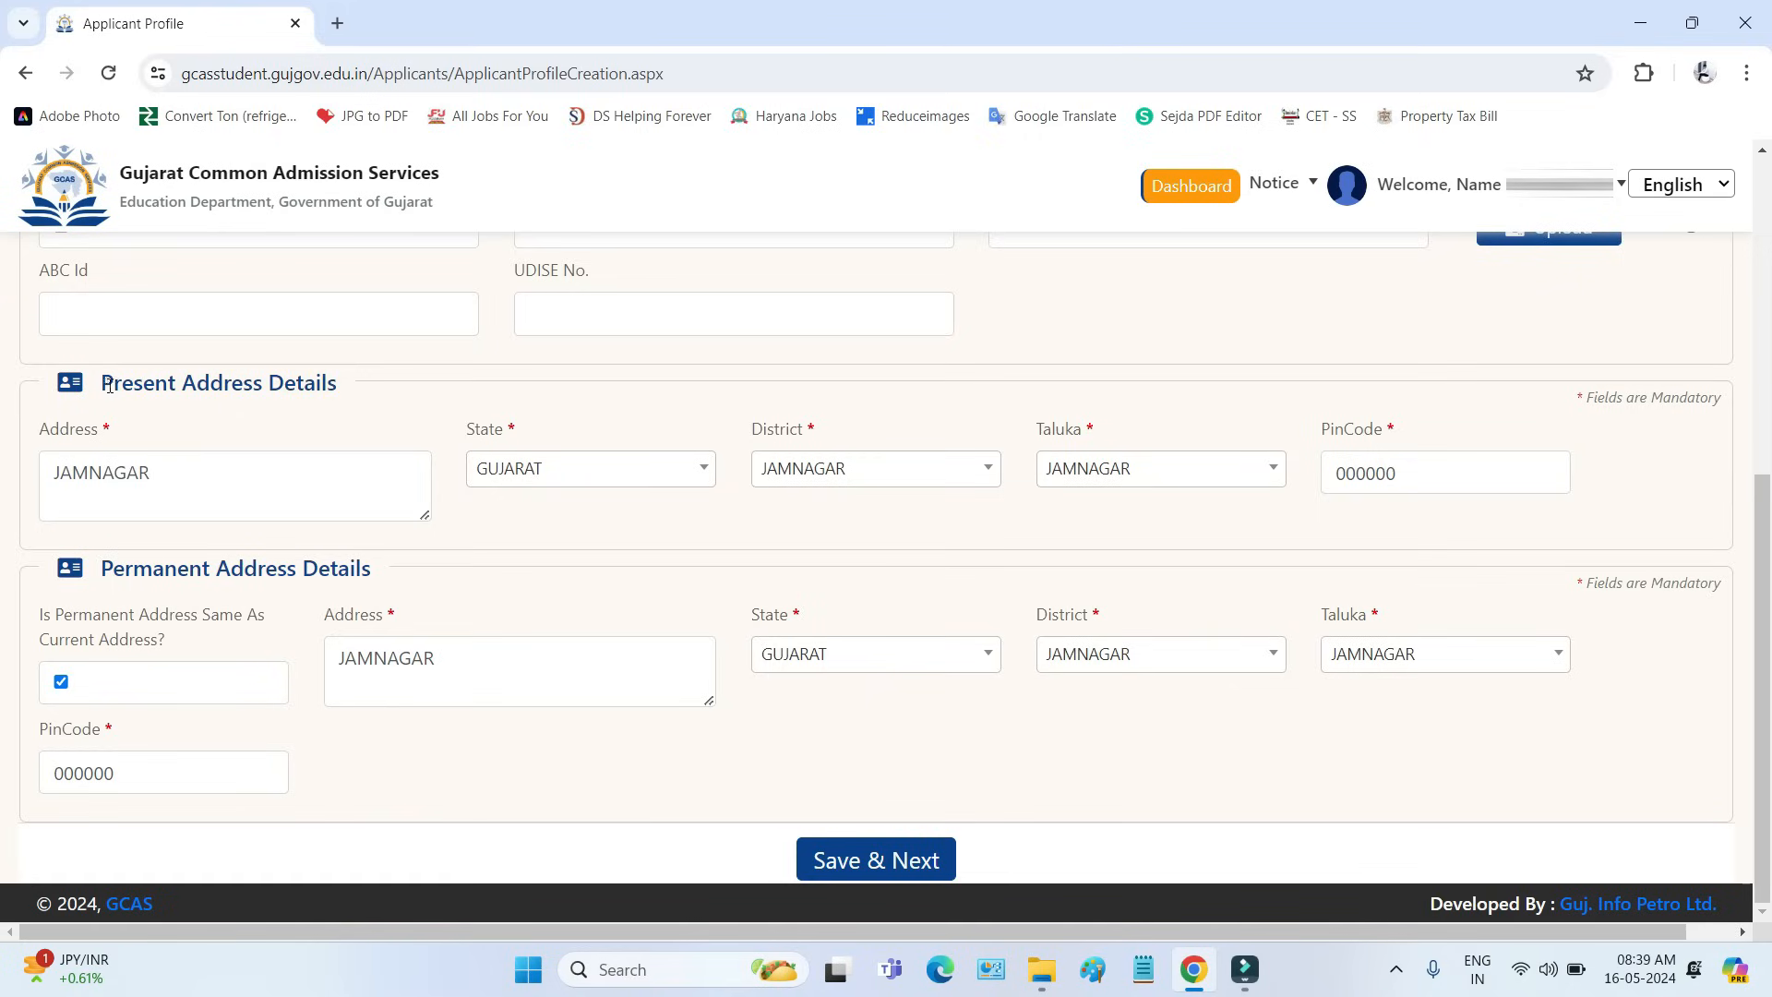
# Step: Review the present address details, including the address, the state, district and taluka choices, and the pin code
pyautogui.moveTo(113, 383); pyautogui.dragTo(336, 387)
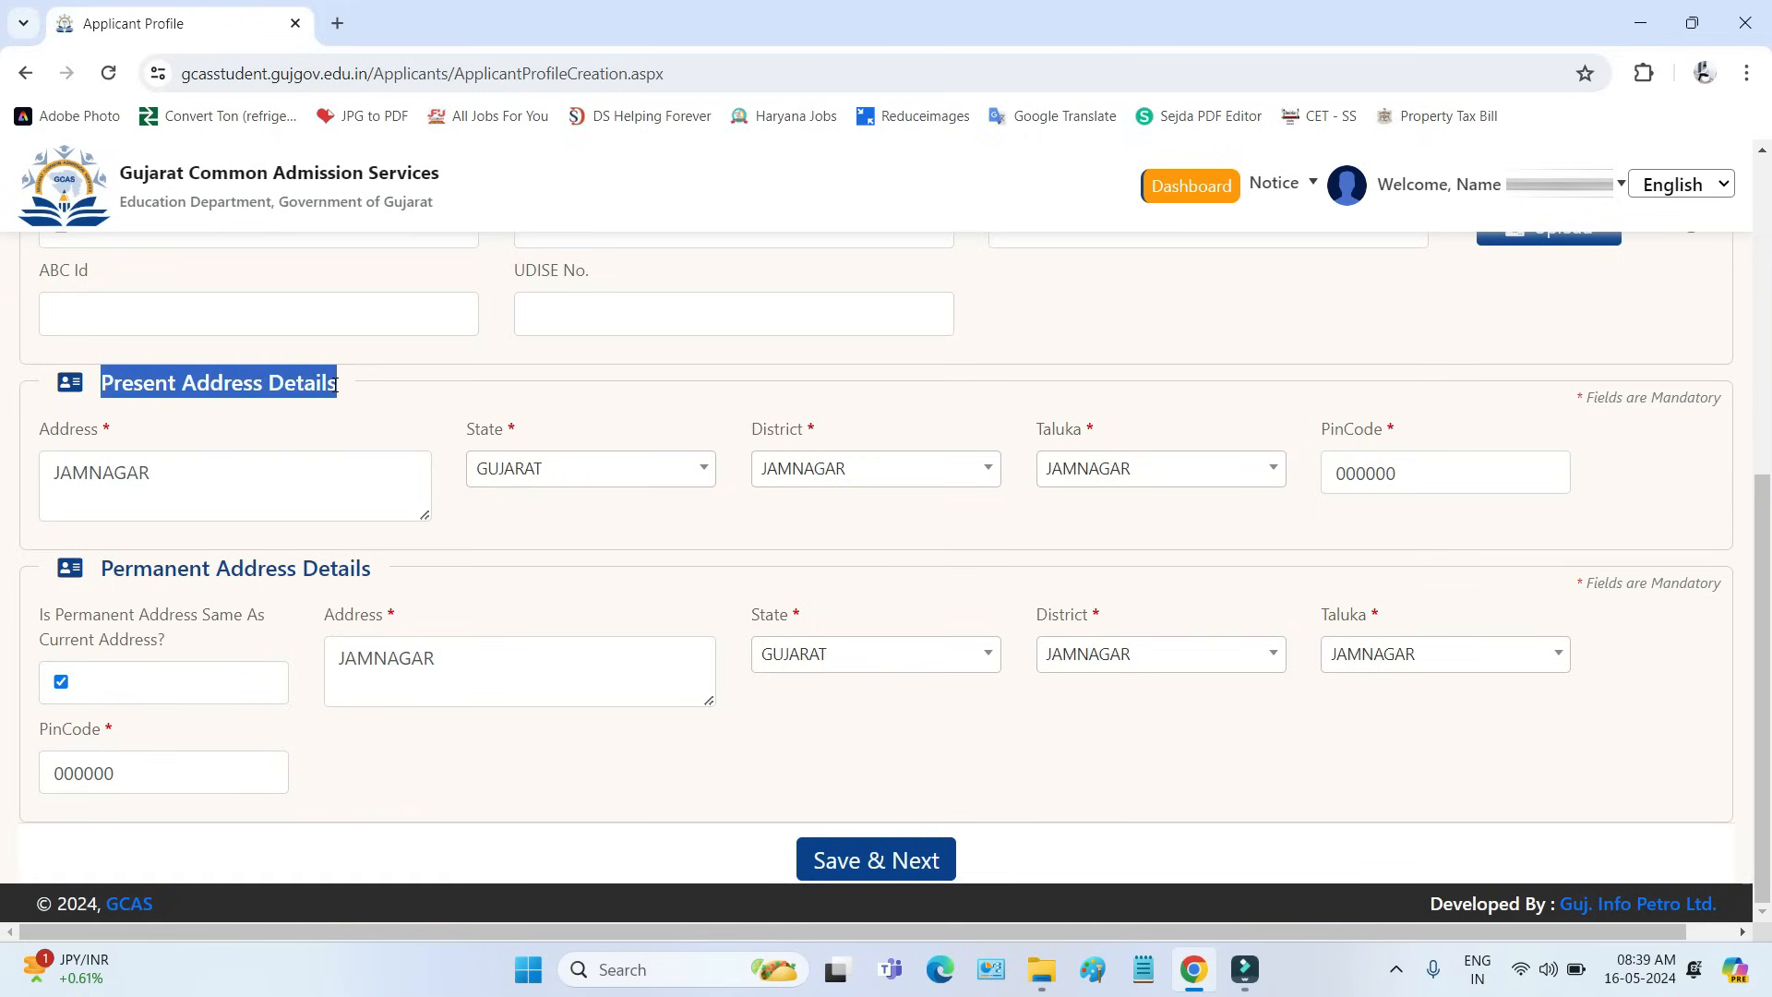
pyautogui.moveTo(199, 486); pyautogui.dragTo(50, 476)
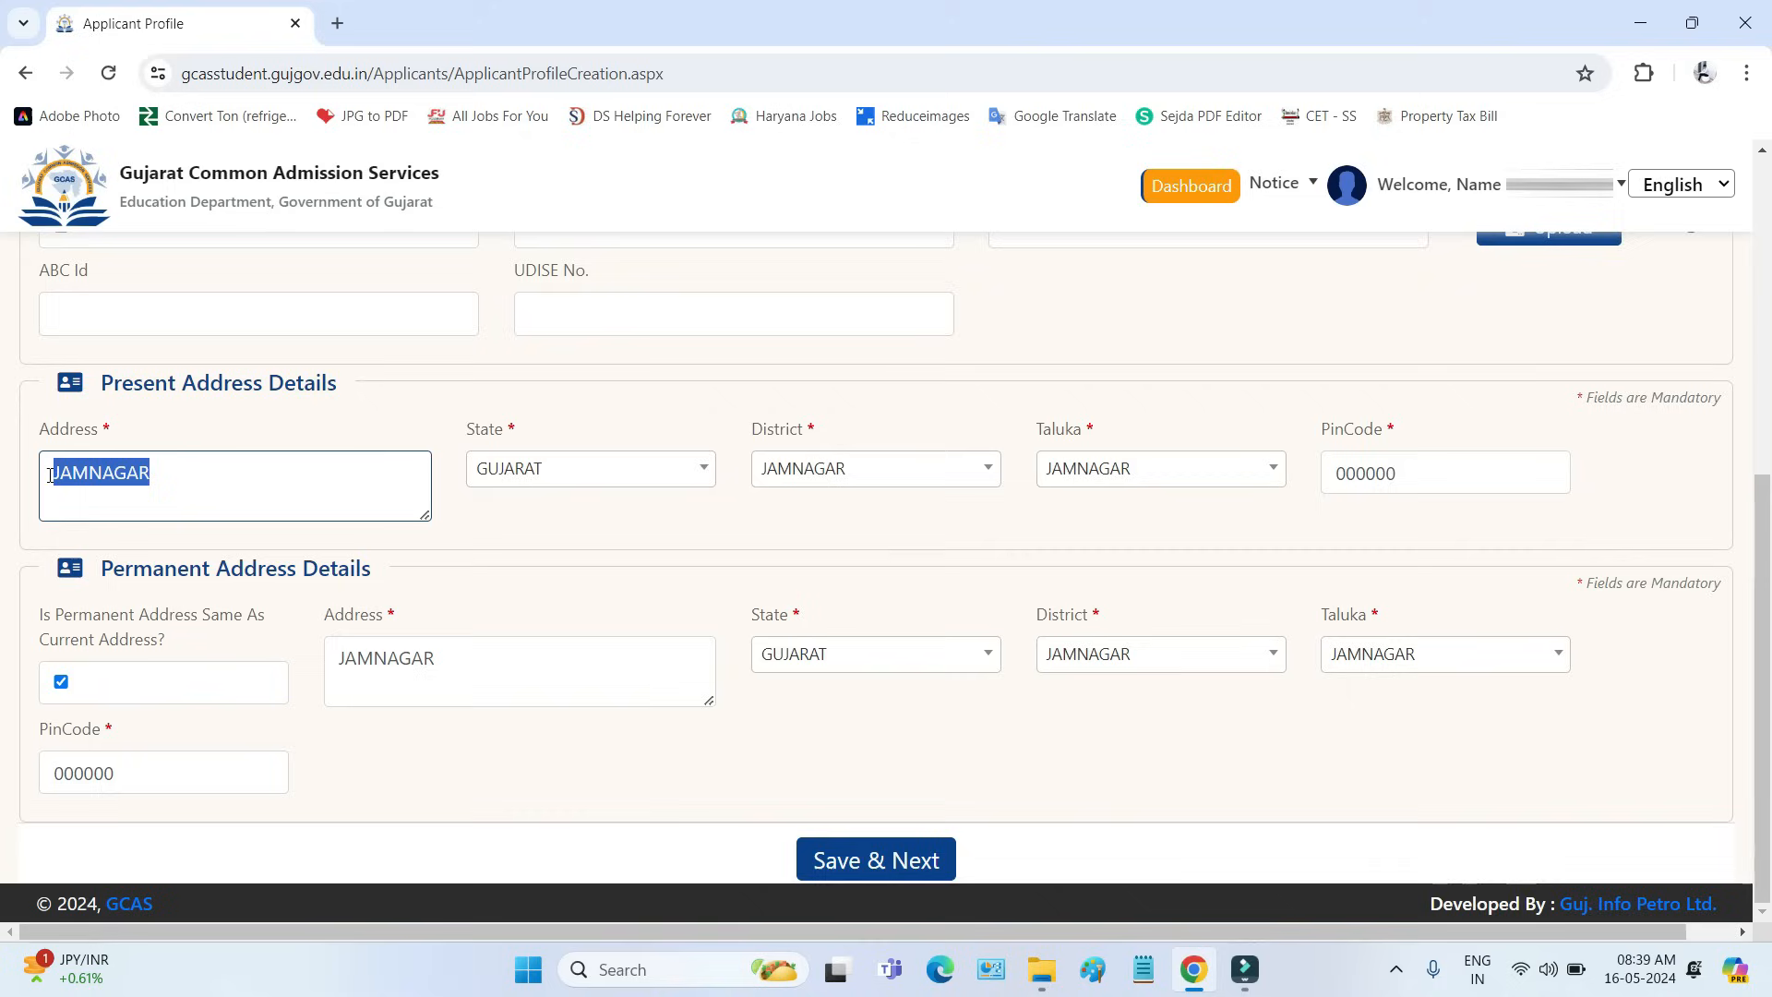
pyautogui.click(523, 471)
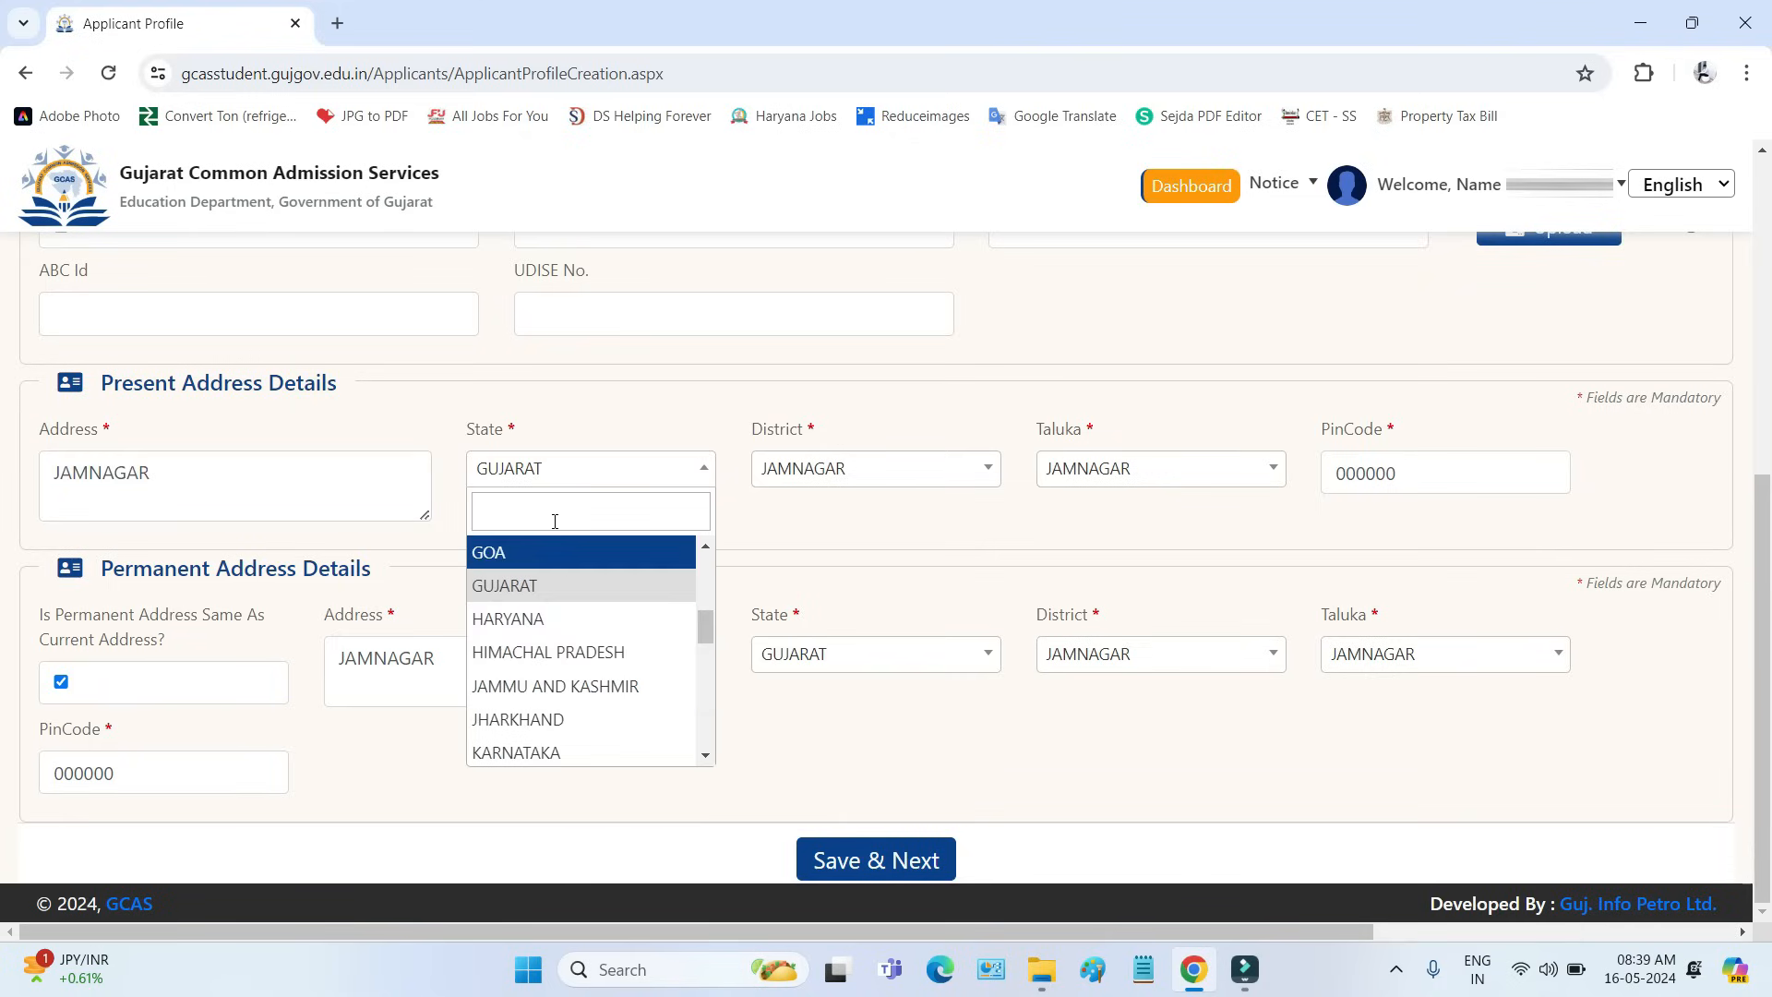
pyautogui.click(833, 487)
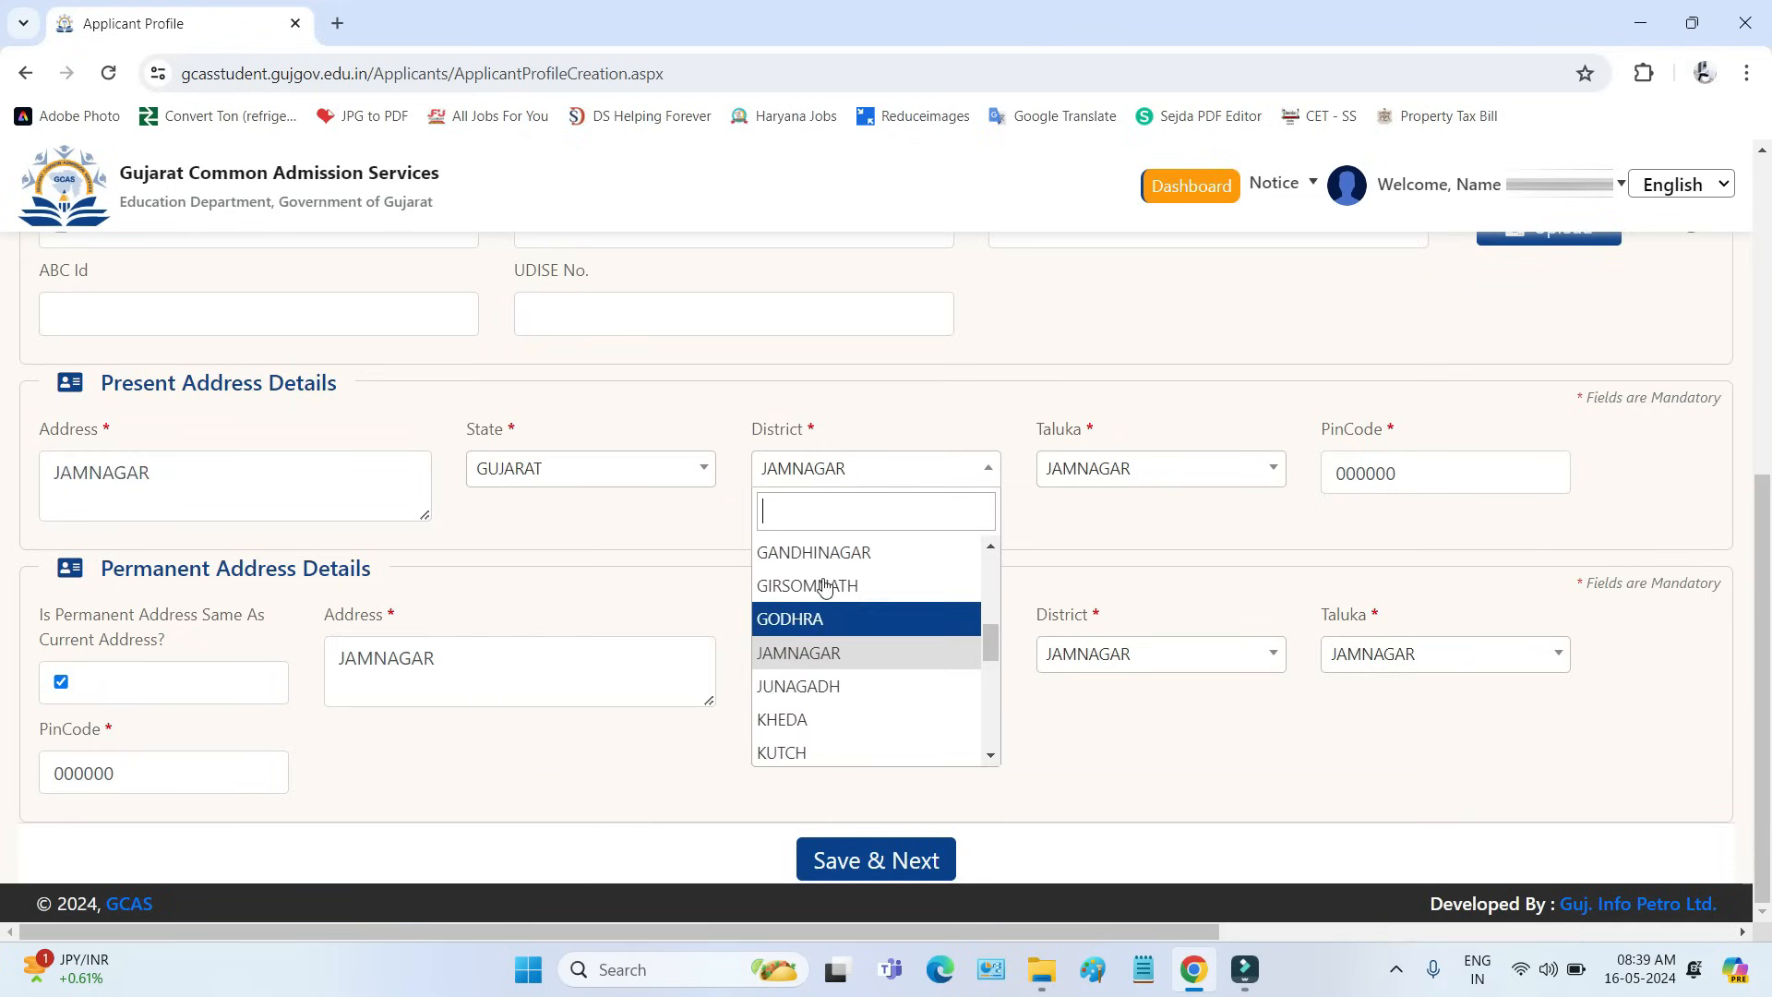
pyautogui.click(1129, 477)
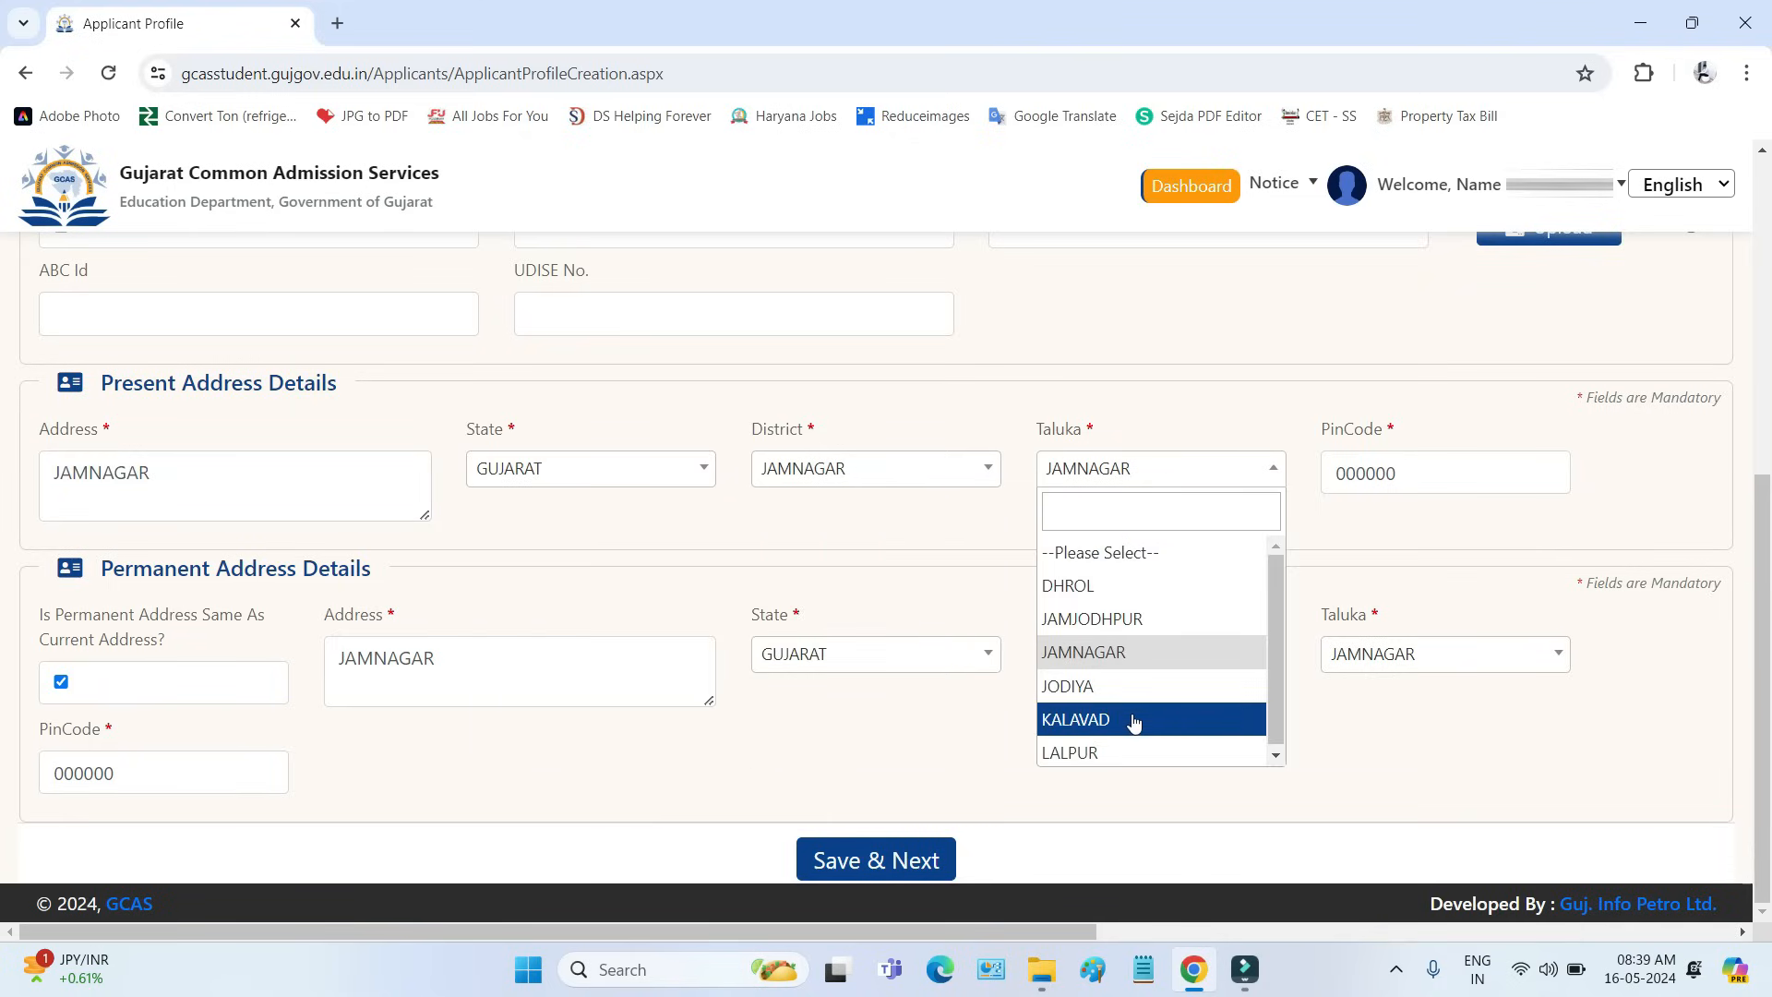
pyautogui.moveTo(1415, 475); pyautogui.dragTo(1235, 523)
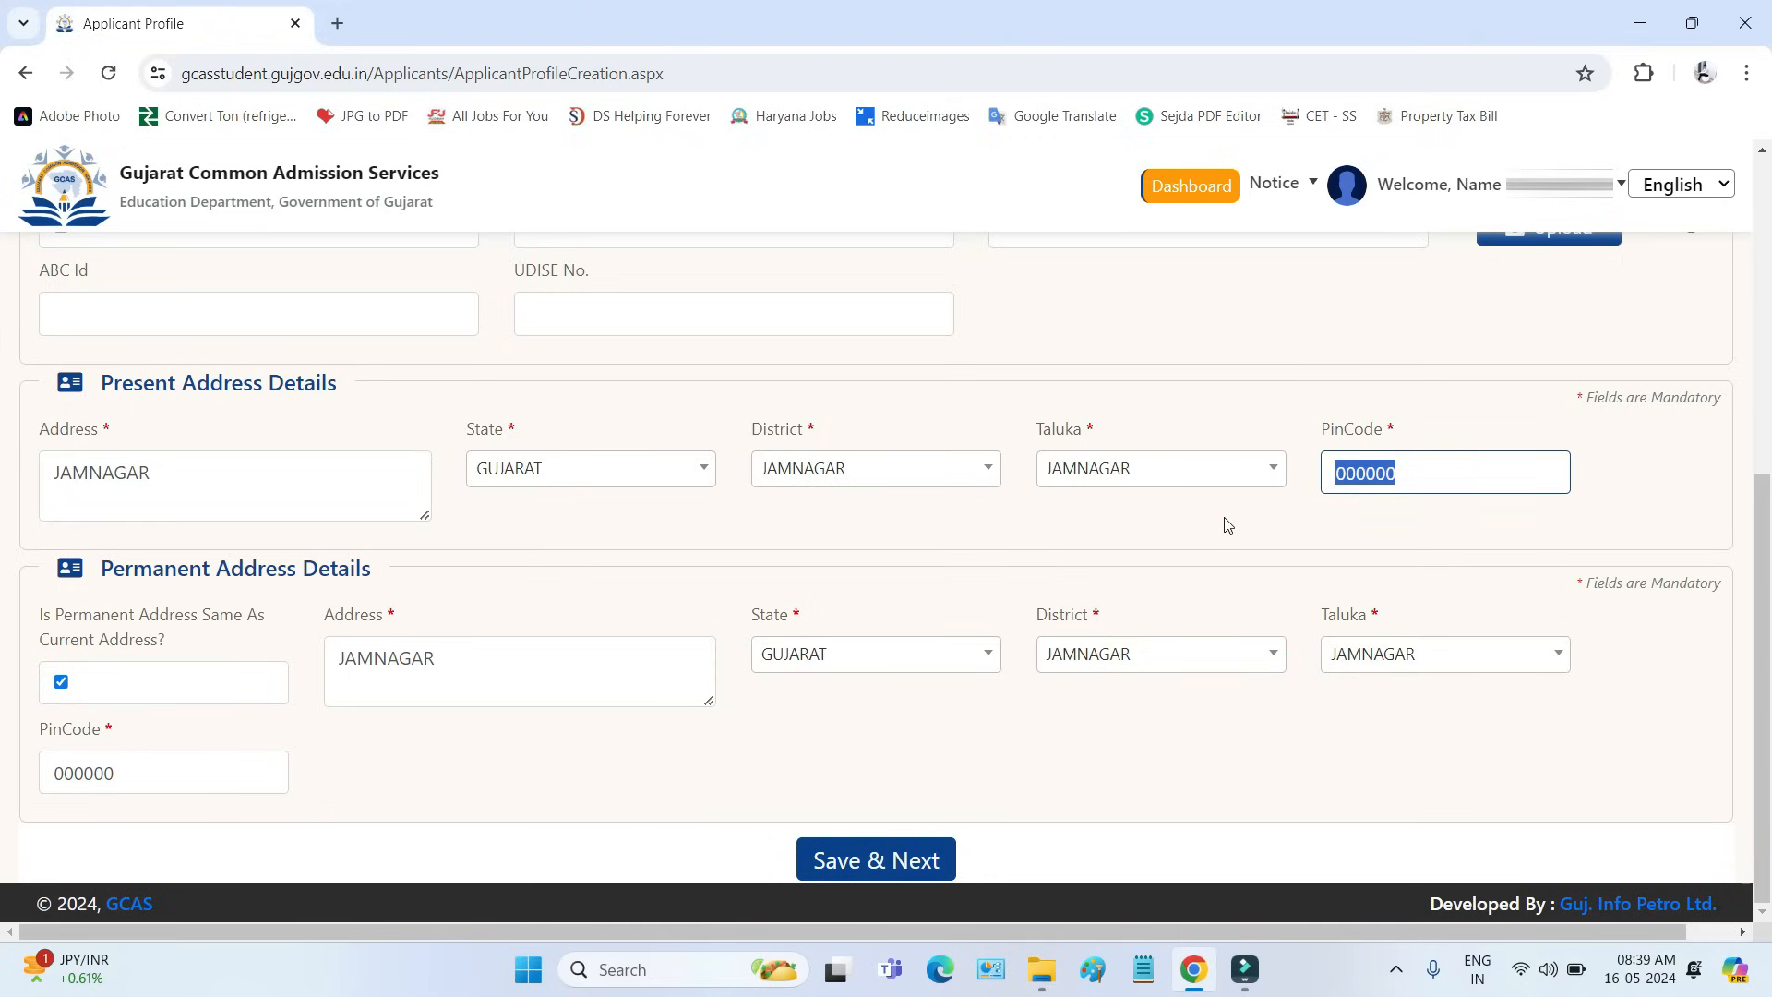
# Step: Review the permanent address details, including the same-as-current-address option, the address, the state, district and taluka choices, and the pin code
pyautogui.moveTo(103, 572); pyautogui.dragTo(376, 586)
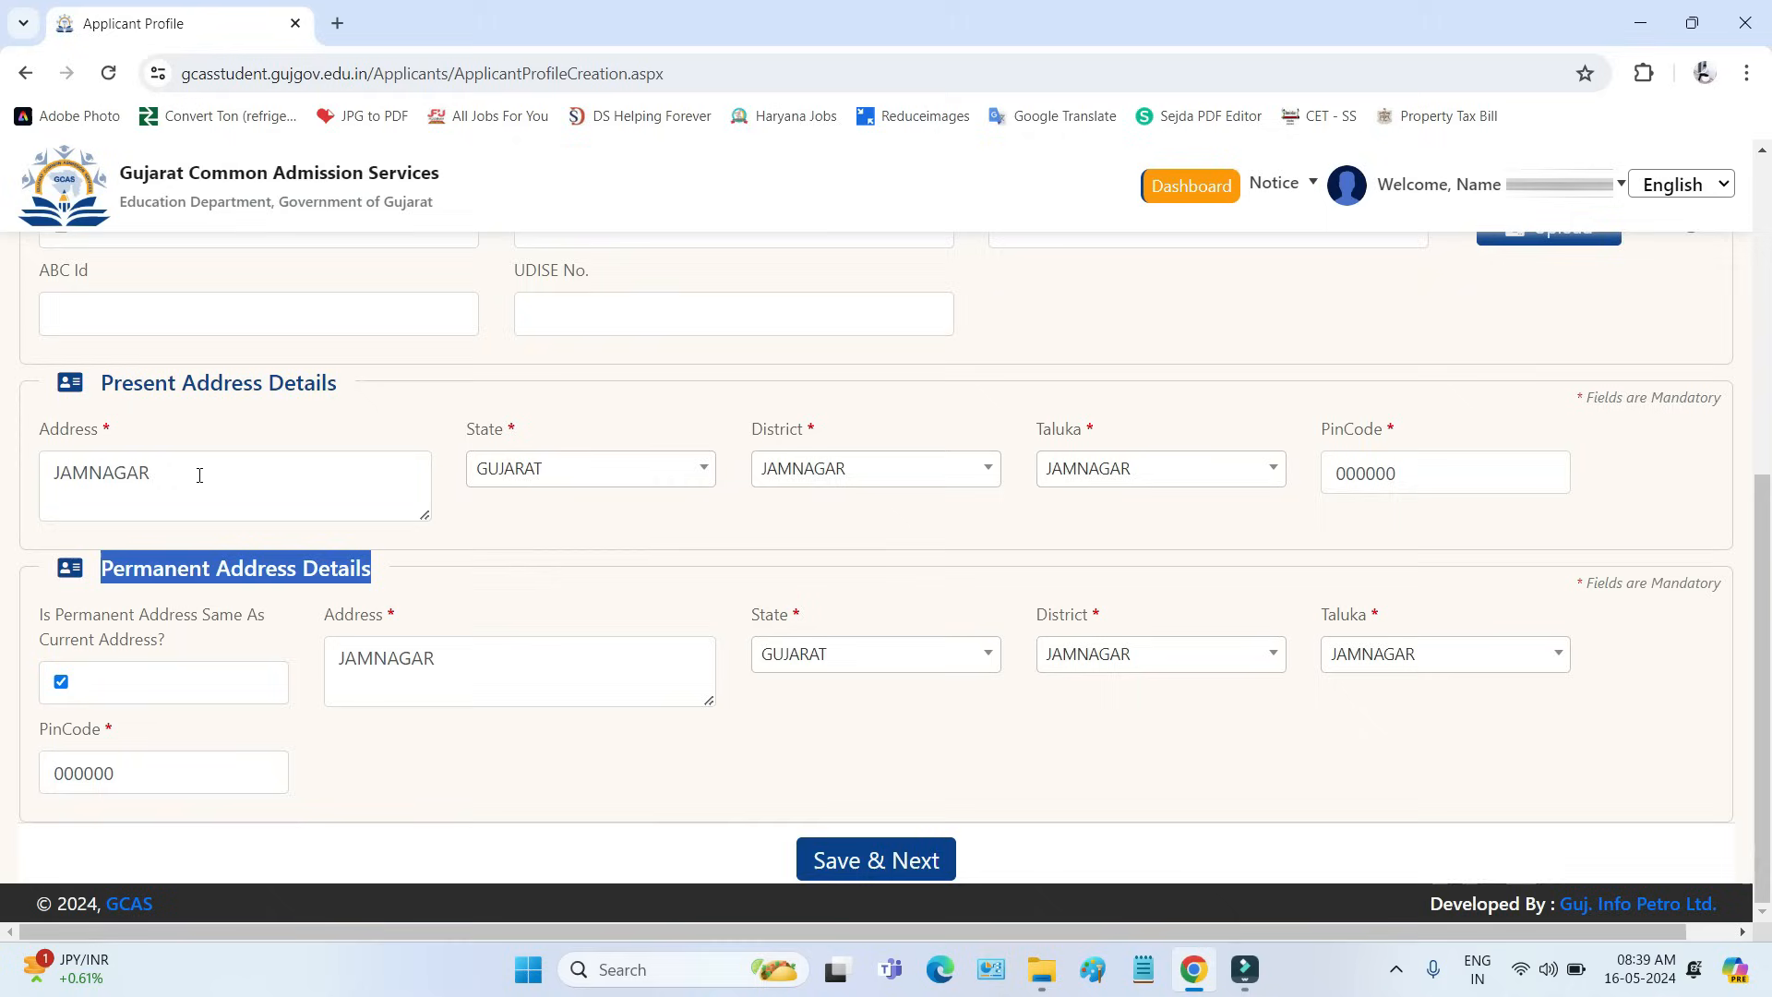
pyautogui.moveTo(108, 387); pyautogui.dragTo(170, 387)
pyautogui.moveTo(113, 570); pyautogui.dragTo(216, 573)
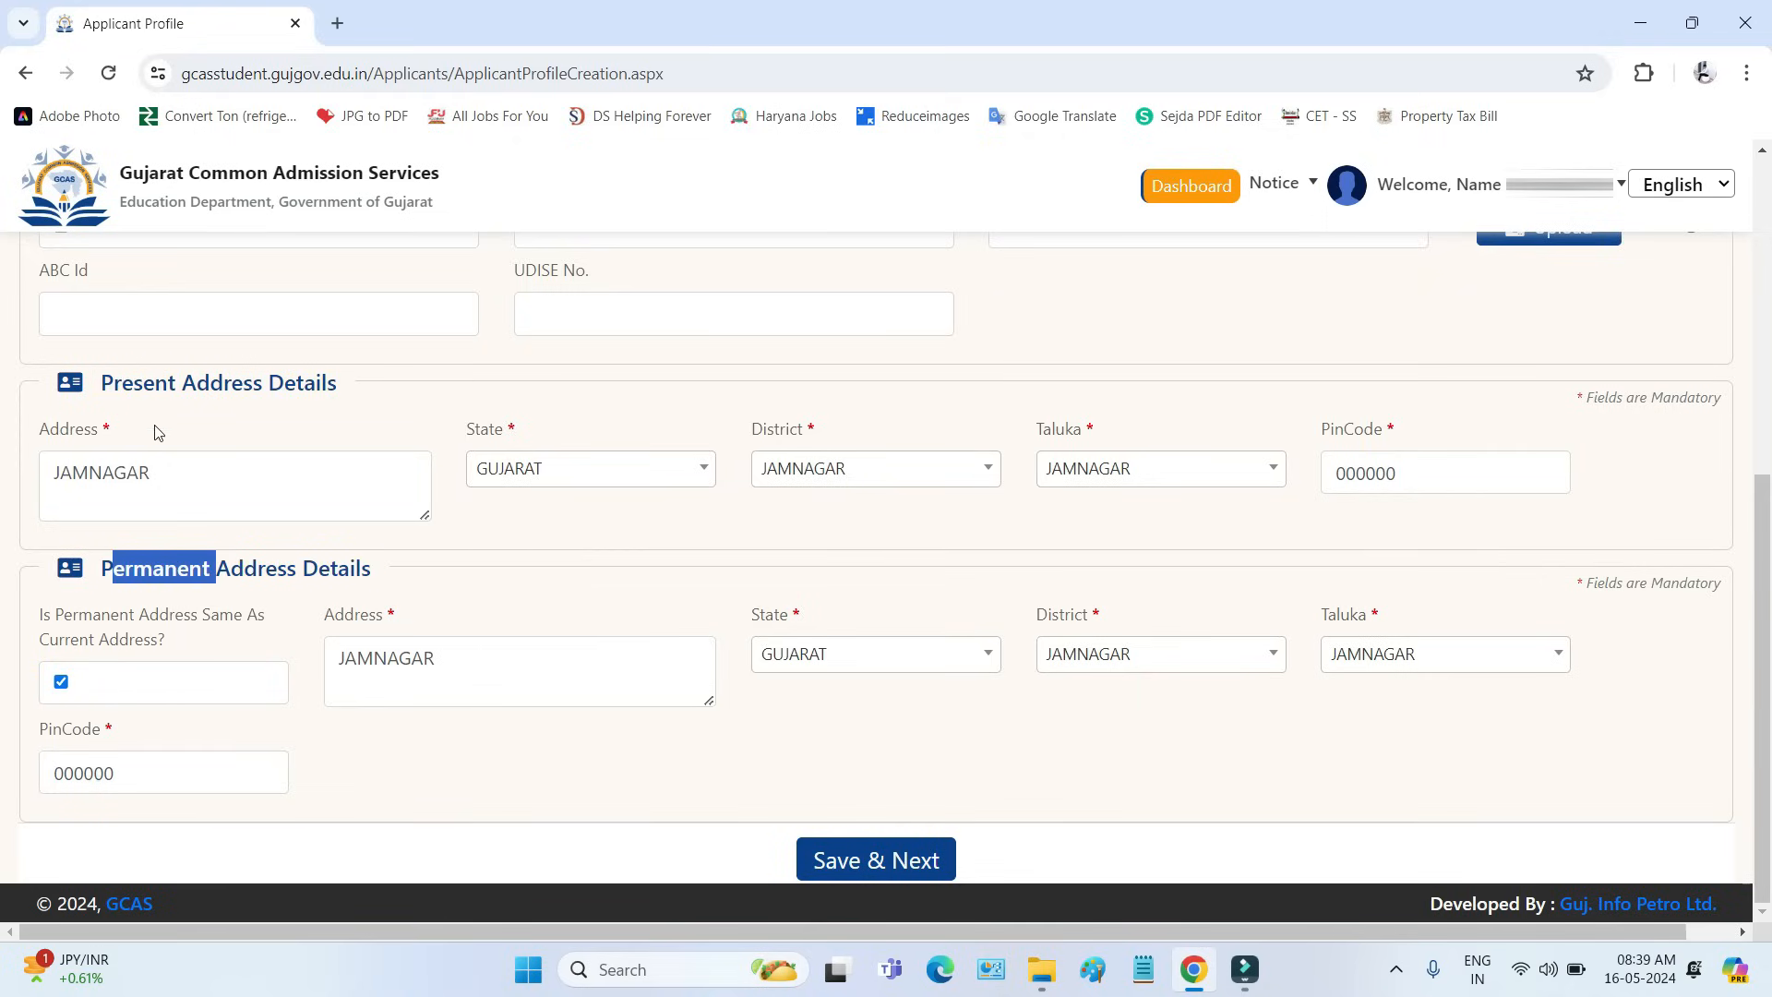
pyautogui.moveTo(460, 667); pyautogui.dragTo(330, 646)
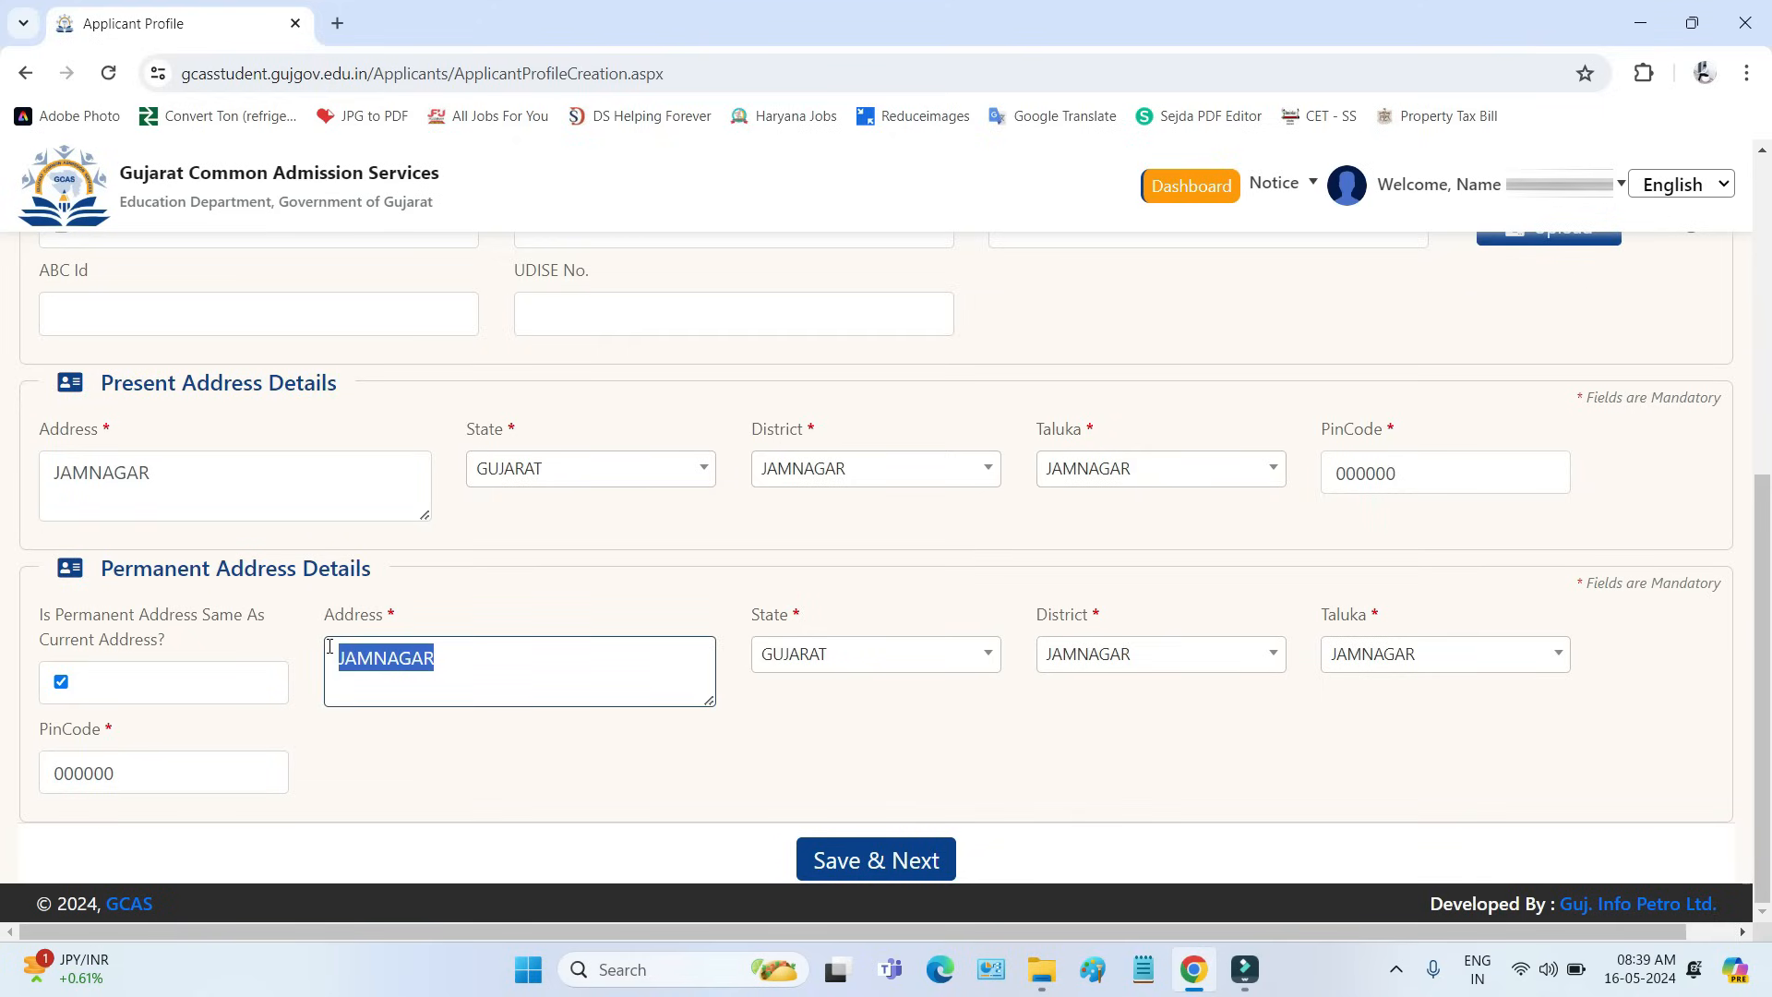
pyautogui.click(891, 659)
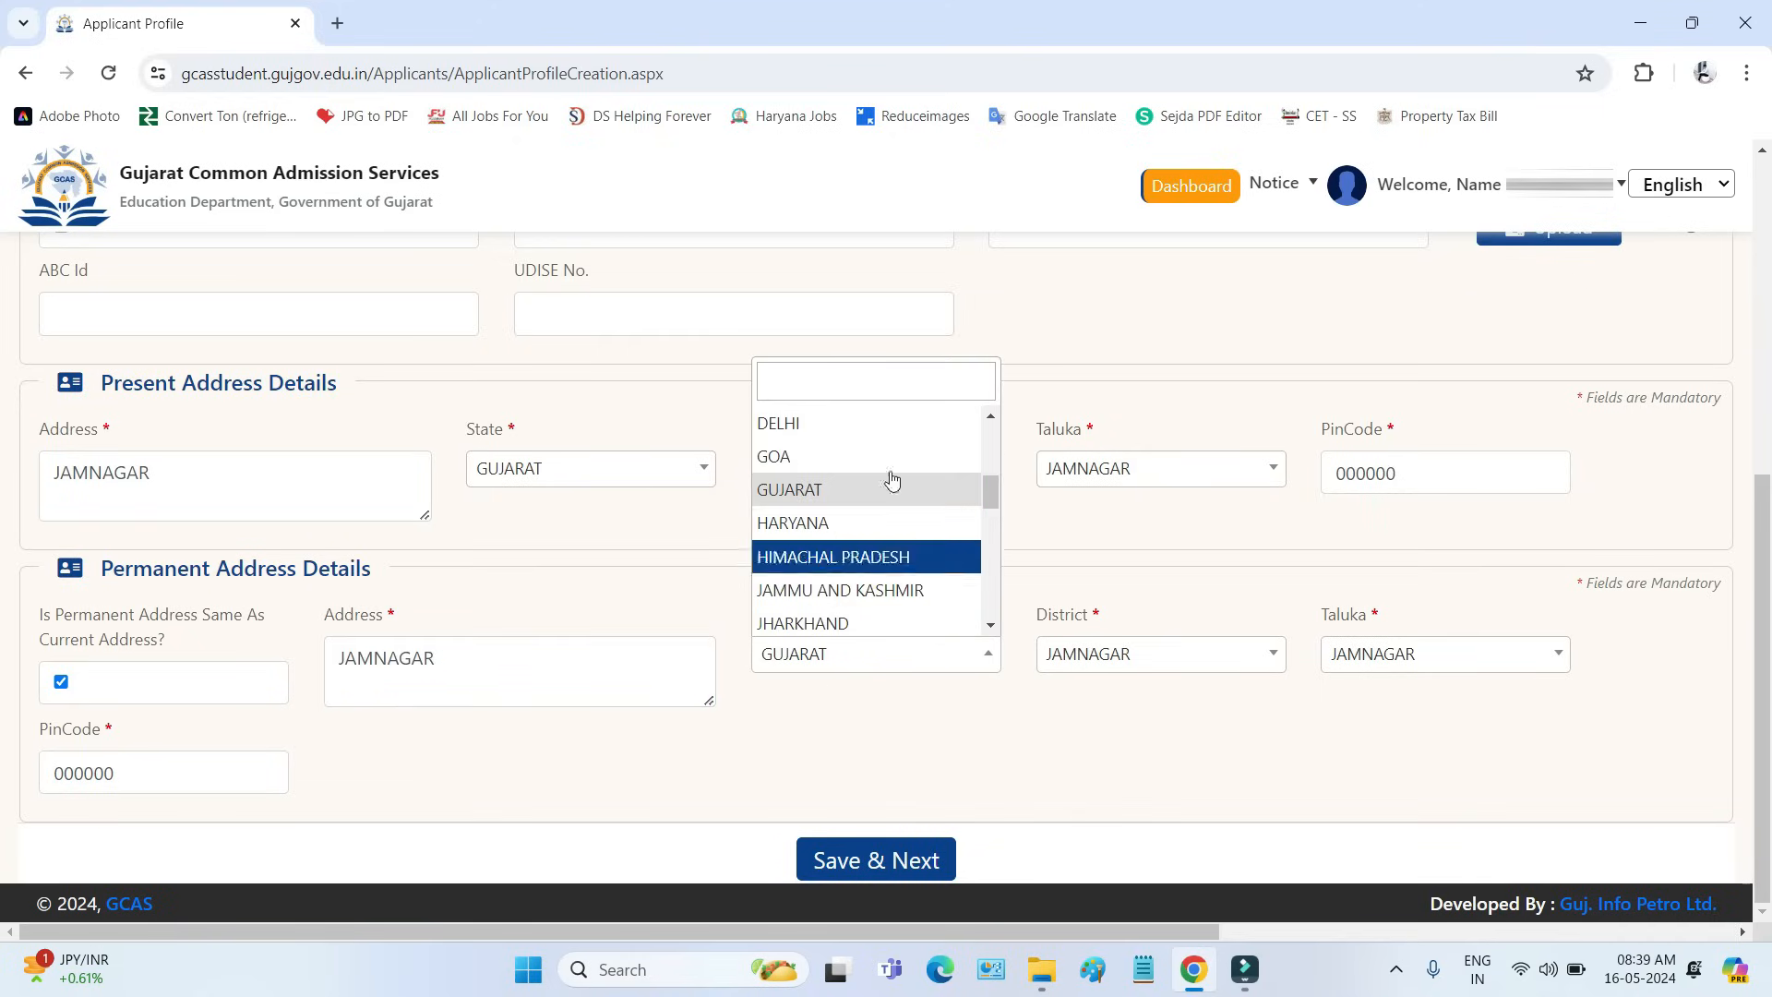
pyautogui.click(1121, 660)
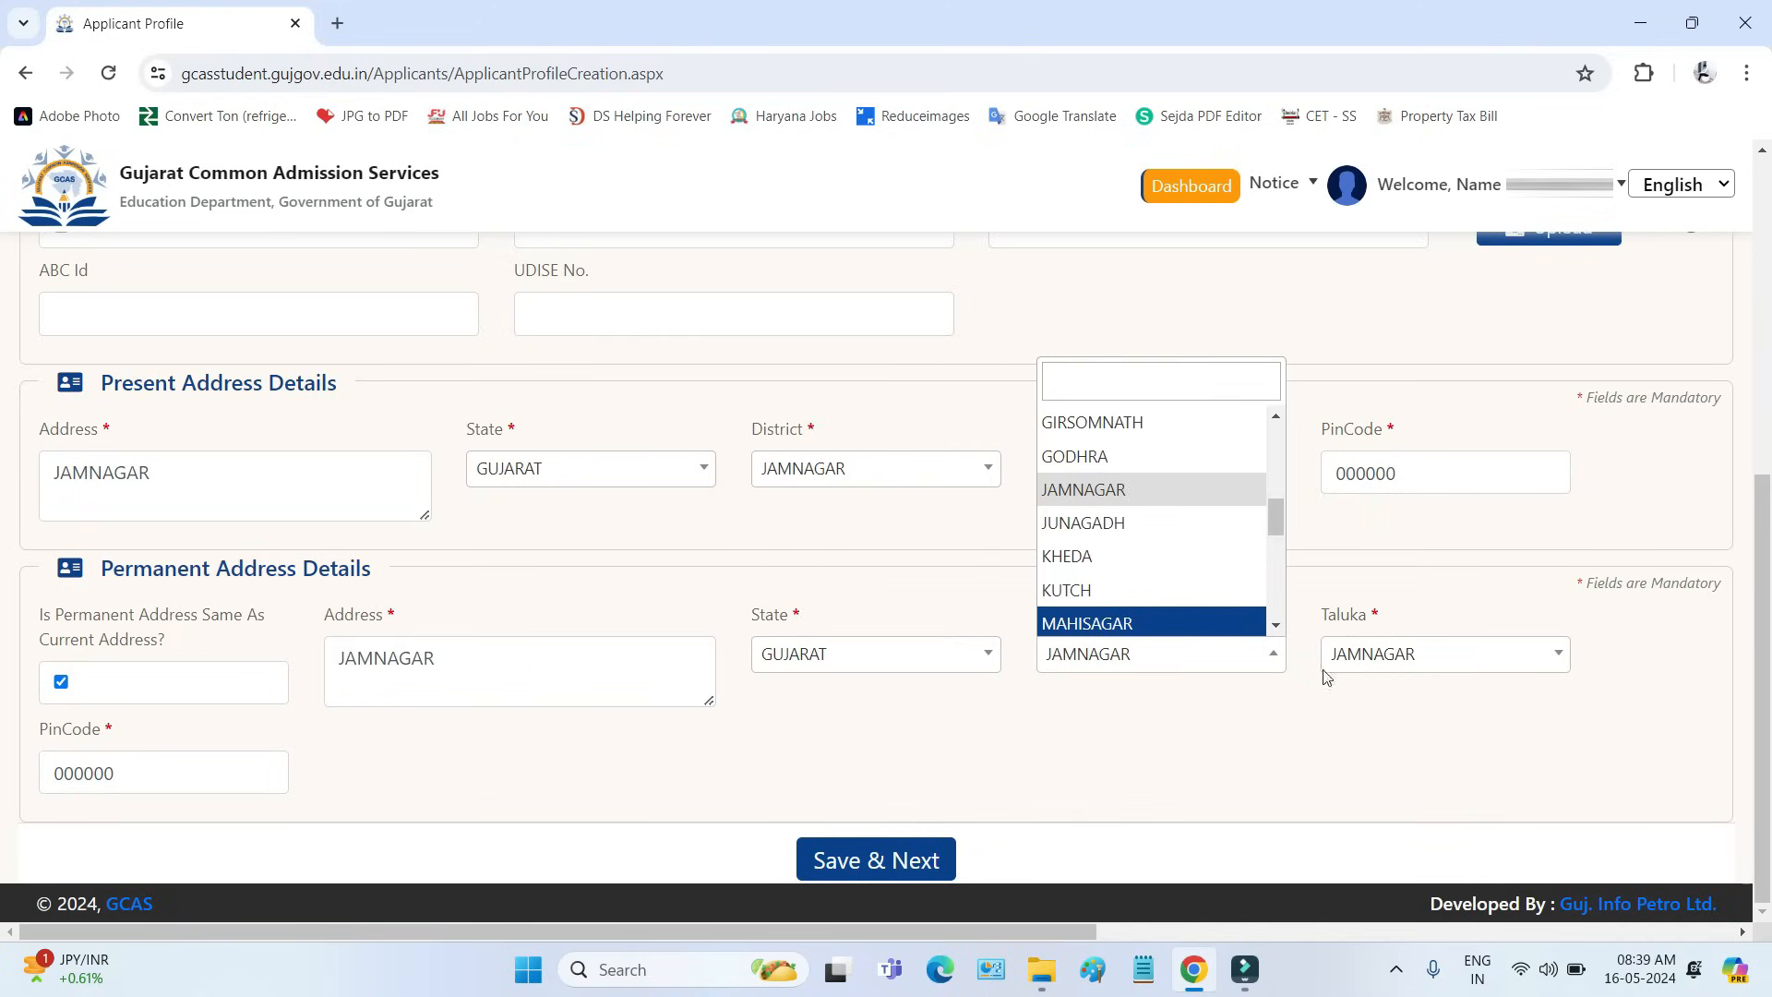
pyautogui.click(1364, 661)
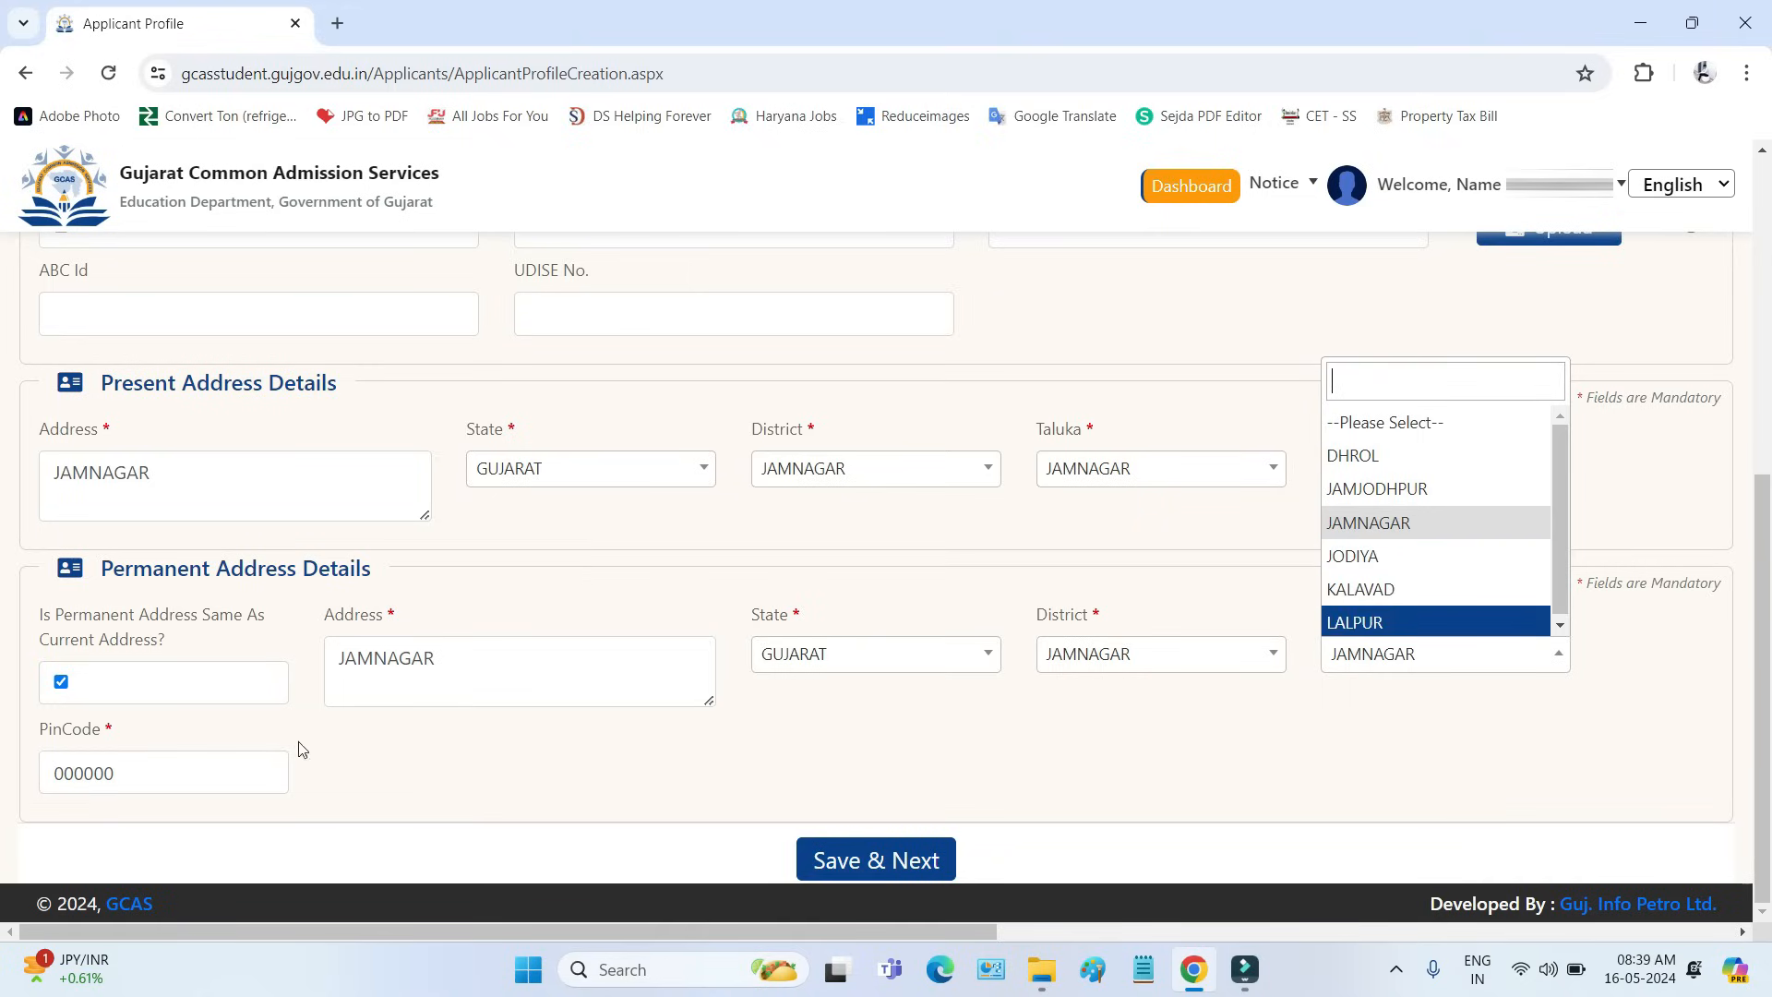
pyautogui.click(131, 767)
pyautogui.moveTo(131, 768); pyautogui.dragTo(49, 770)
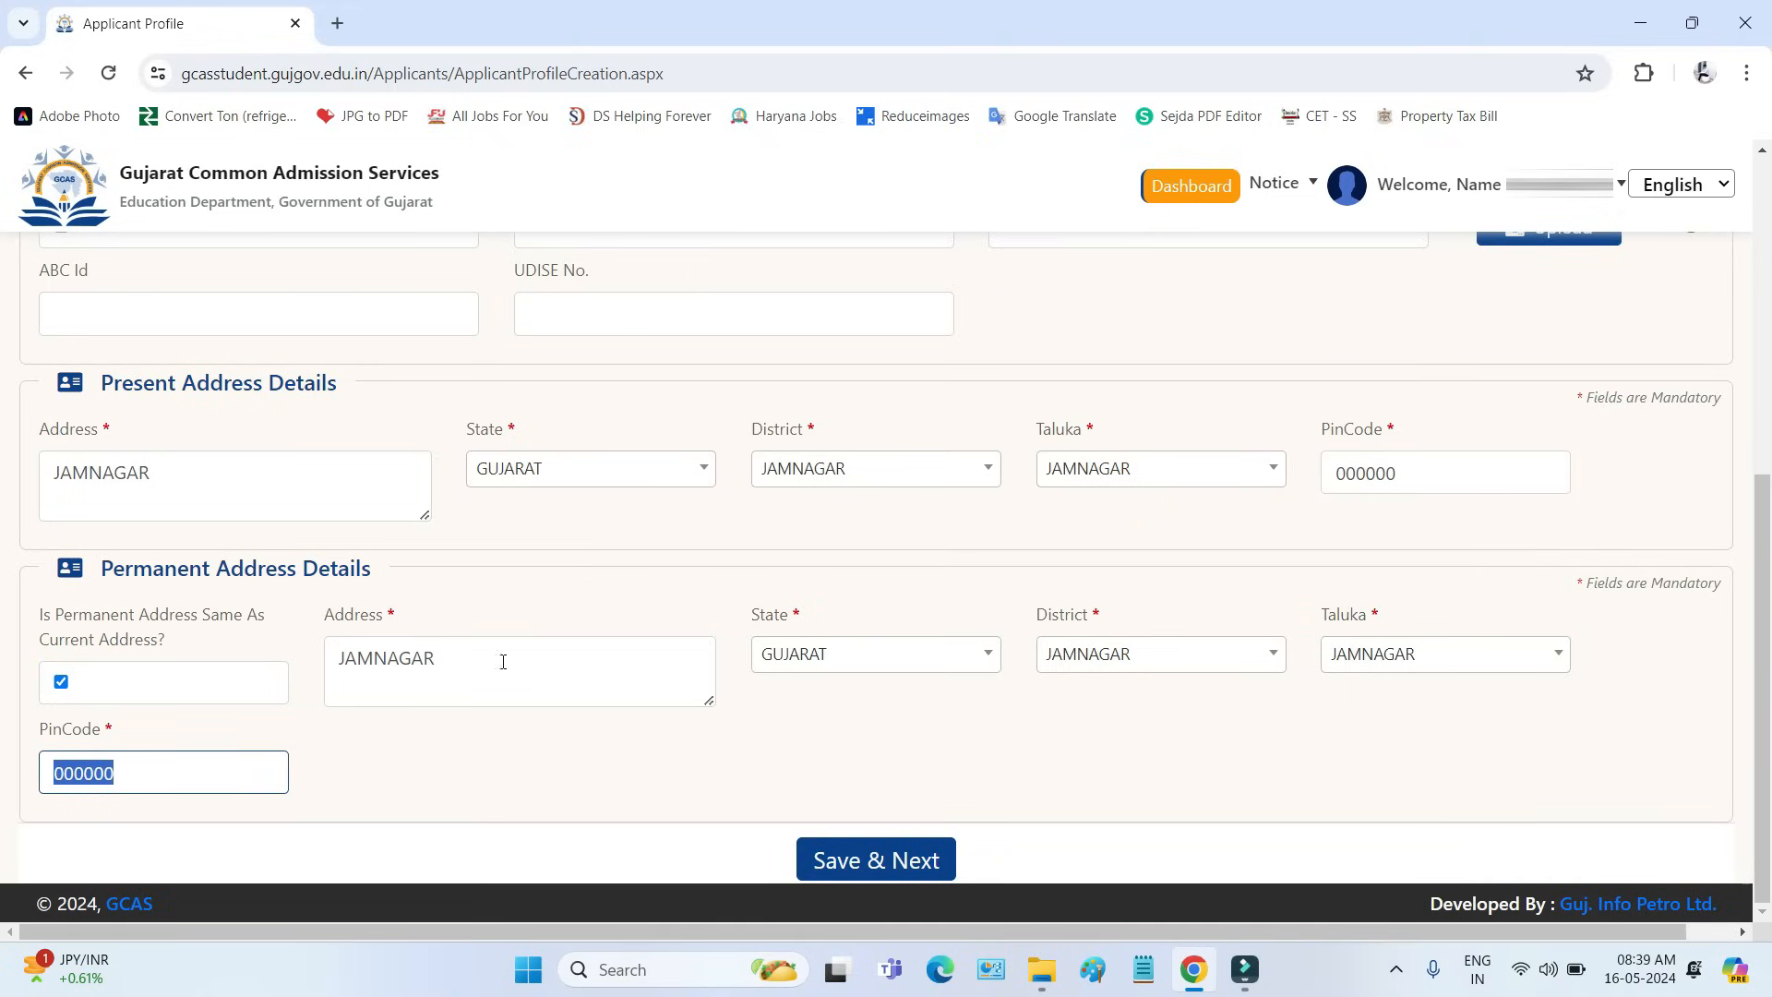
# Step: Save the applicant profile and open the Academic stage of the application
pyautogui.click(897, 874)
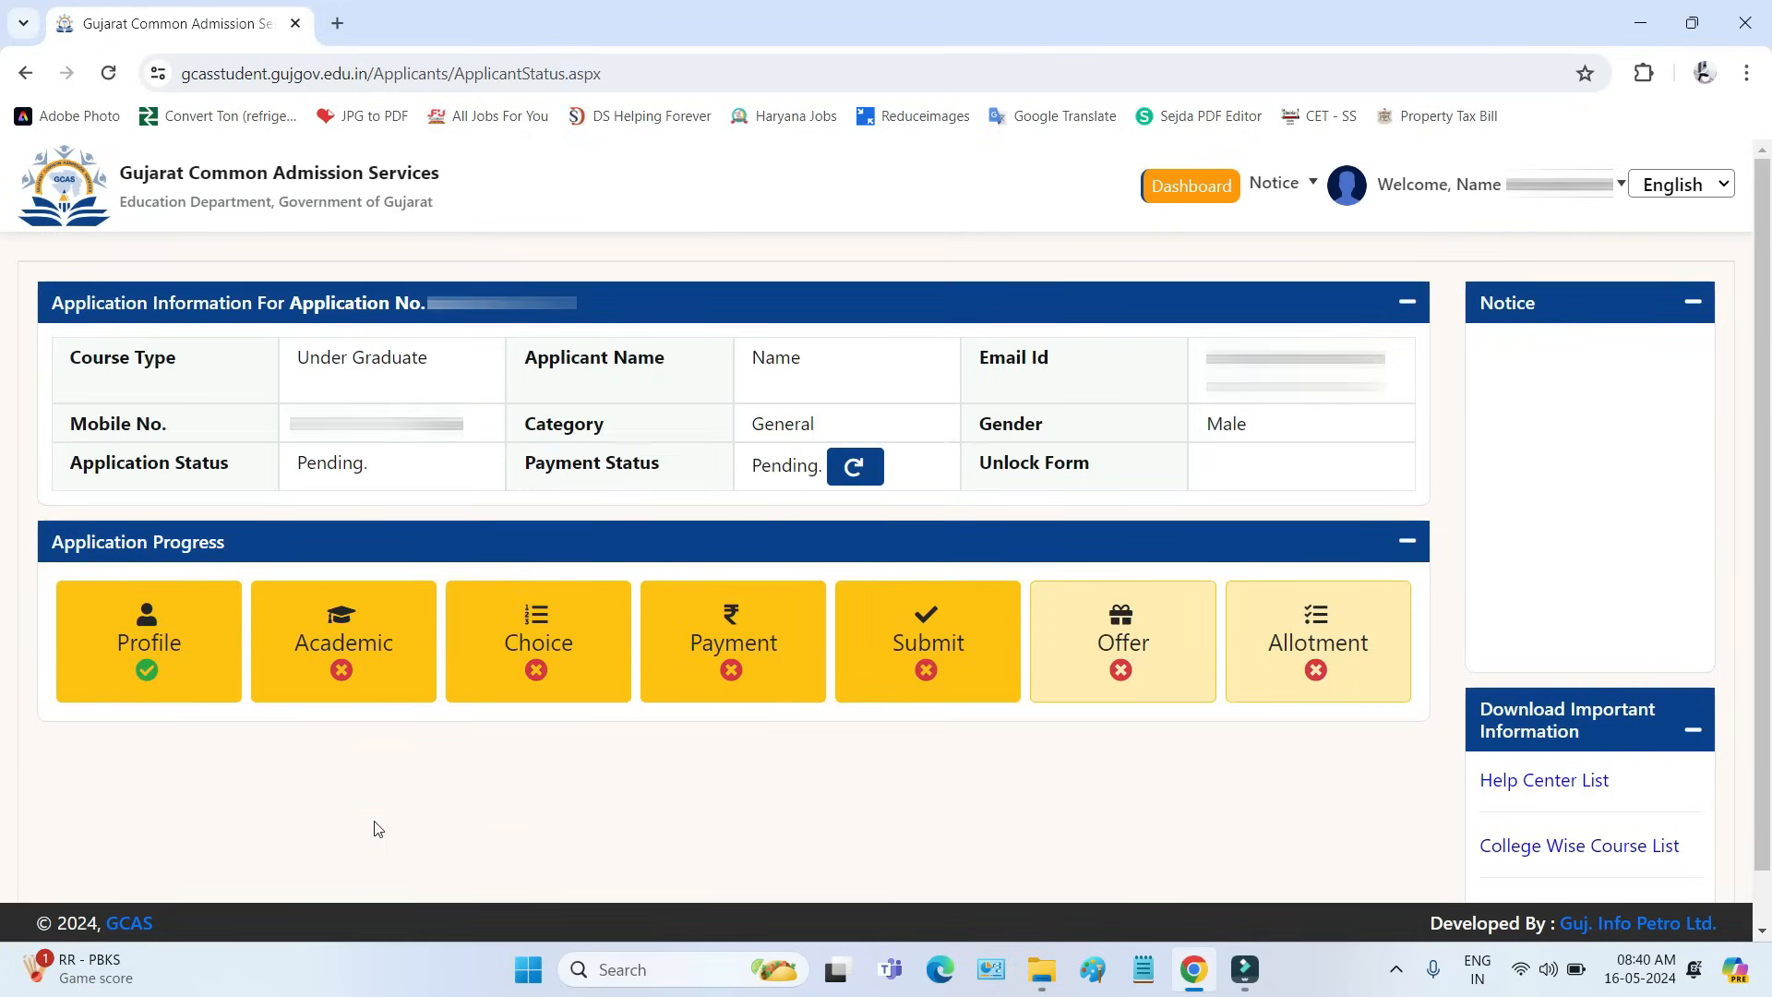
pyautogui.click(365, 658)
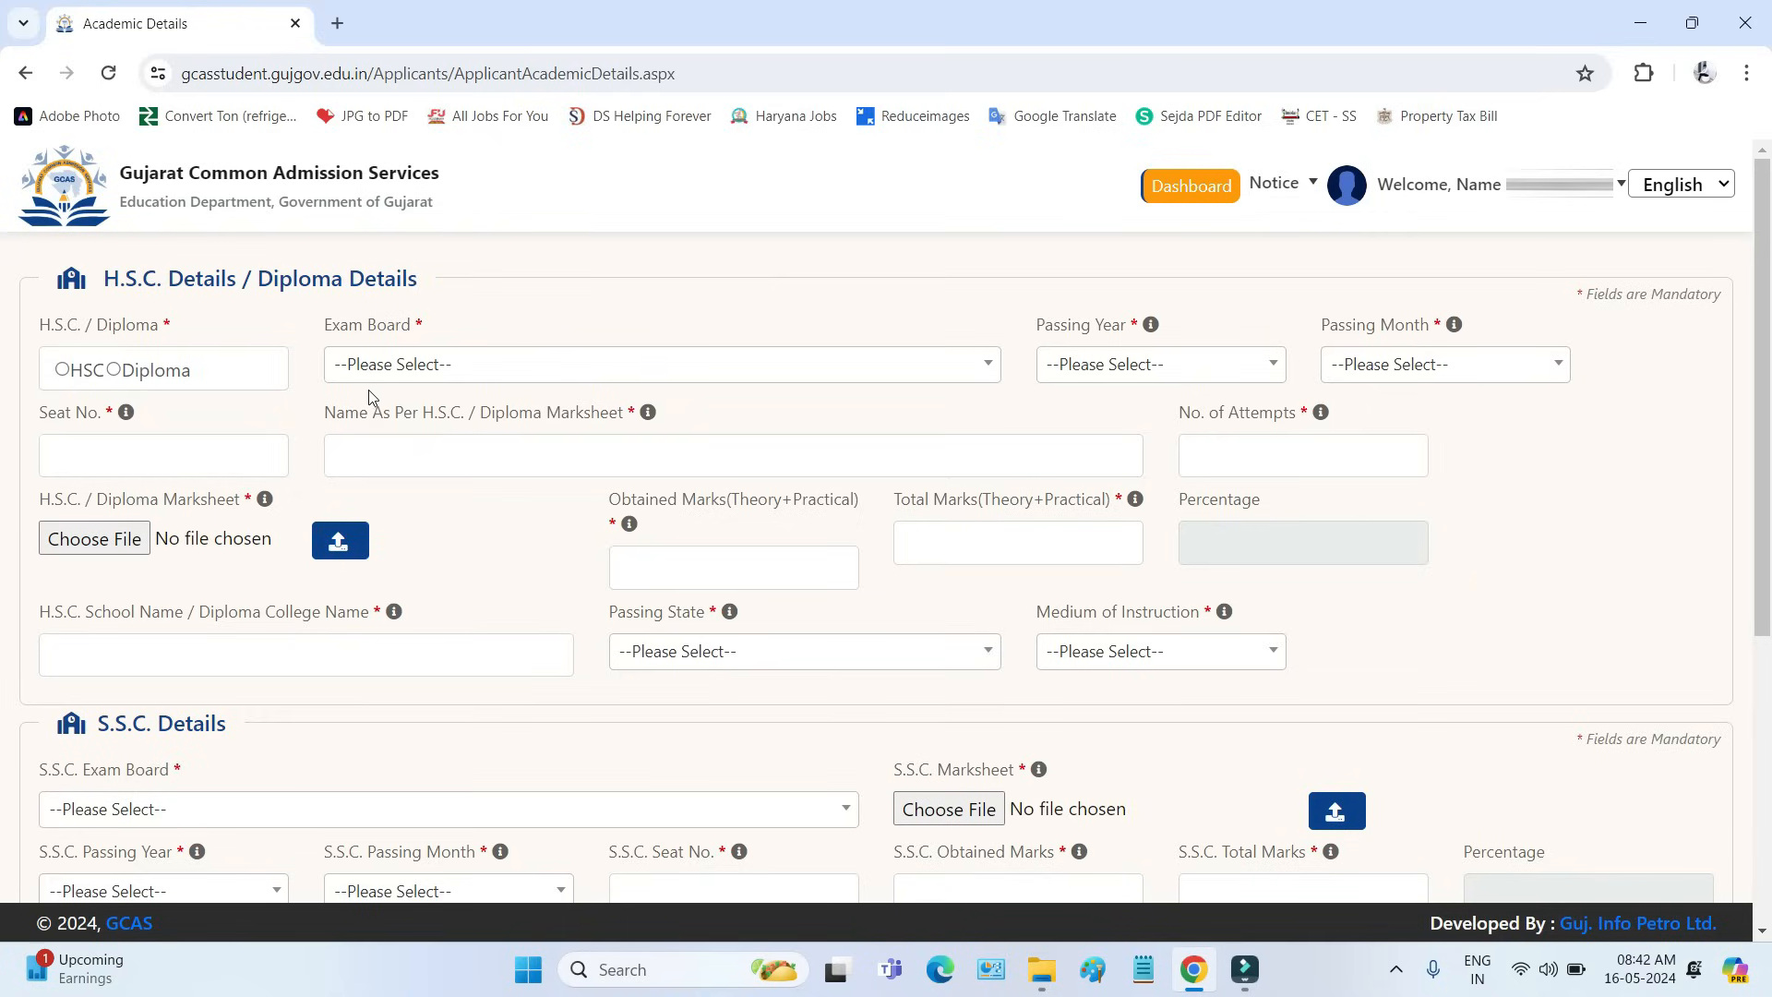
# Step: Set the qualification type in the H.S.C. / Diploma details to HSC
pyautogui.moveTo(107, 283); pyautogui.dragTo(157, 283)
pyautogui.moveTo(270, 281); pyautogui.dragTo(351, 276)
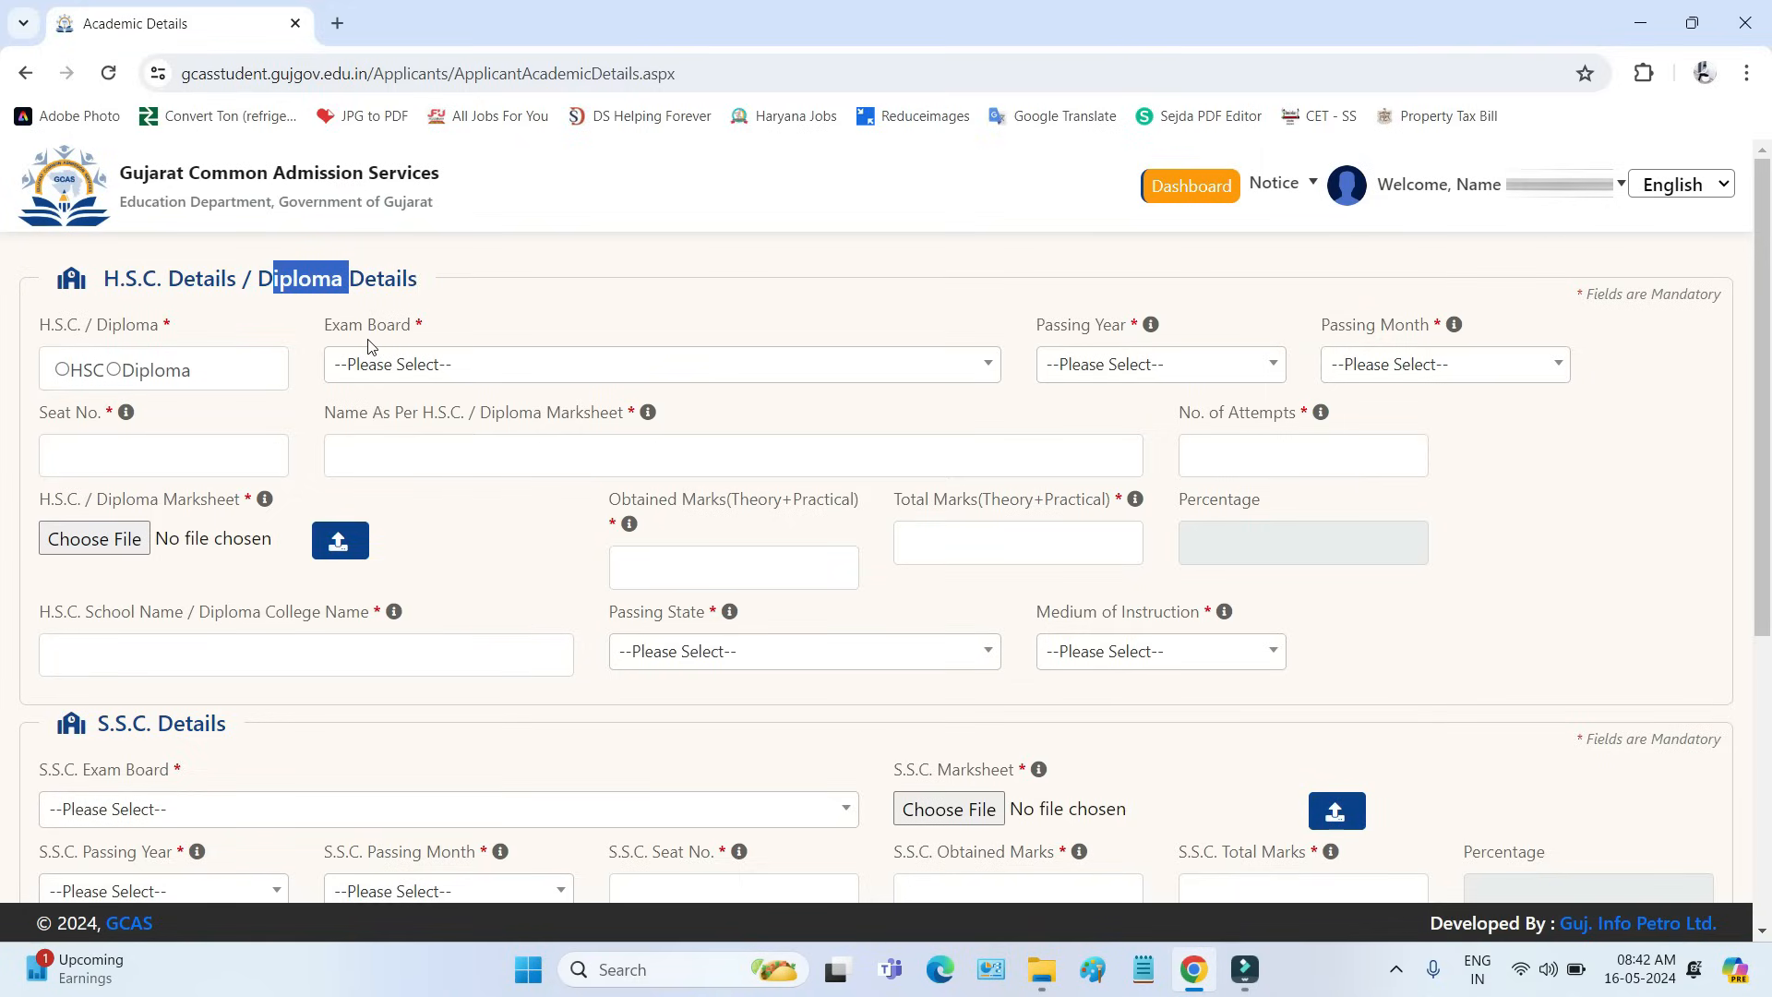
pyautogui.moveTo(41, 326); pyautogui.dragTo(161, 334)
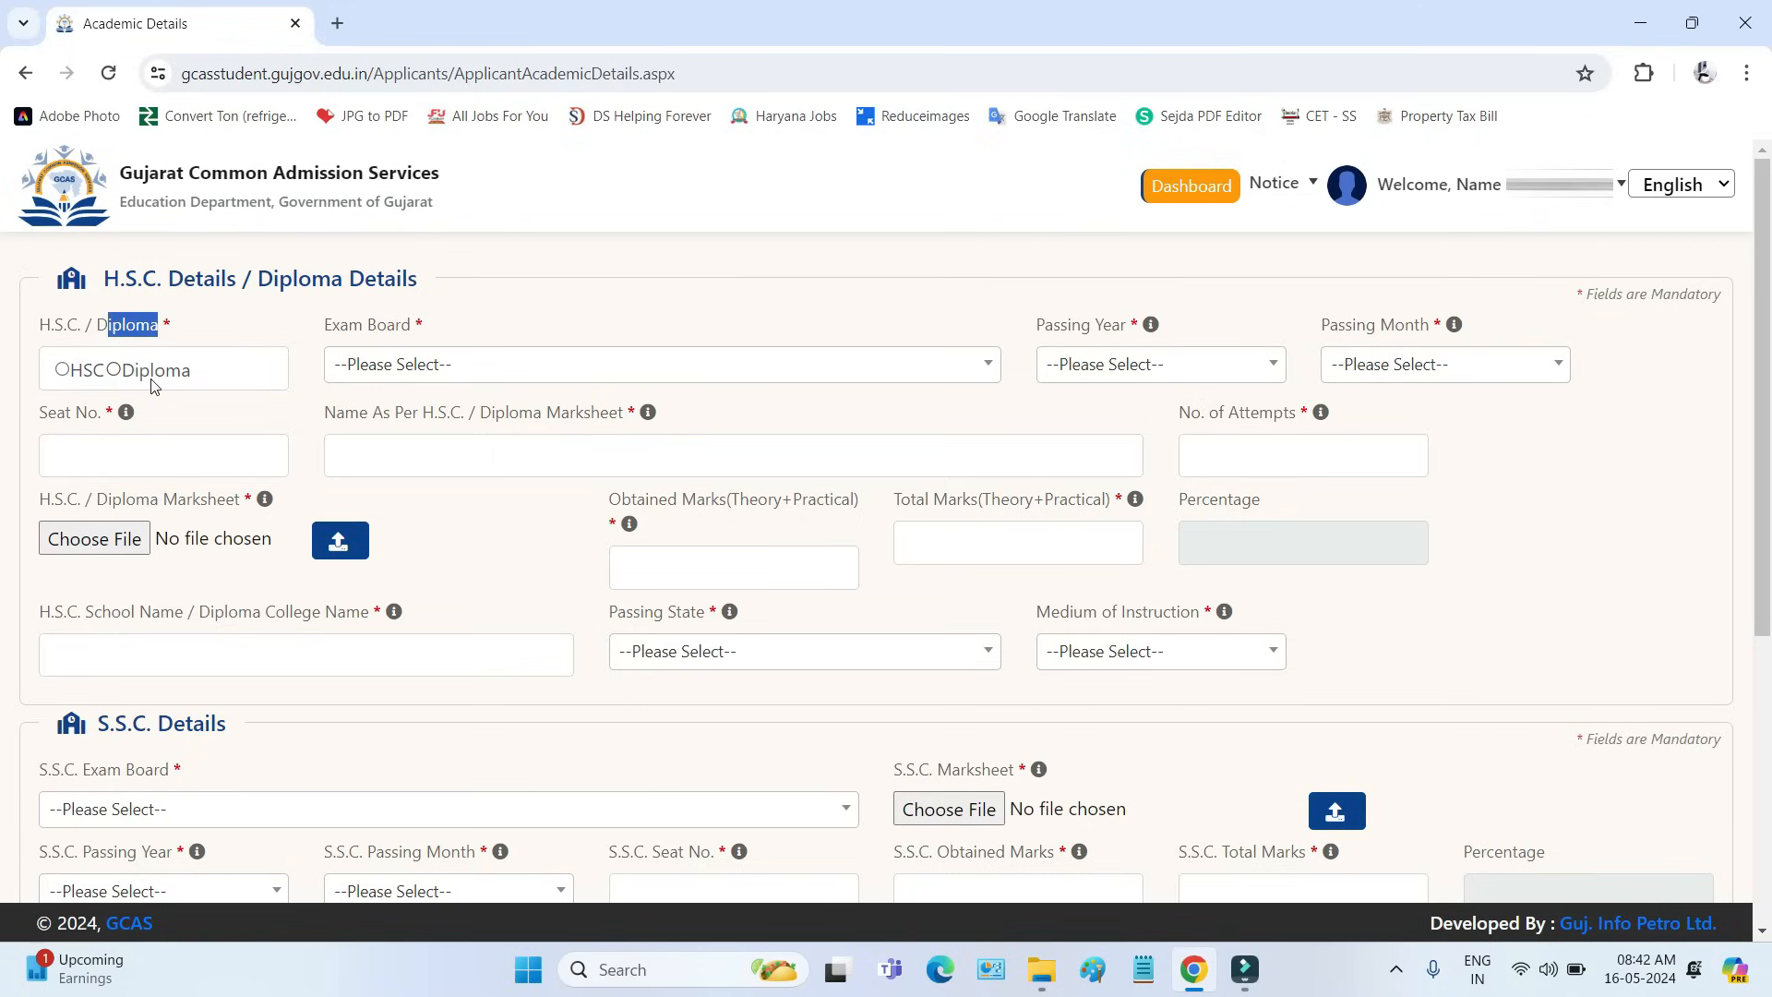
pyautogui.click(62, 375)
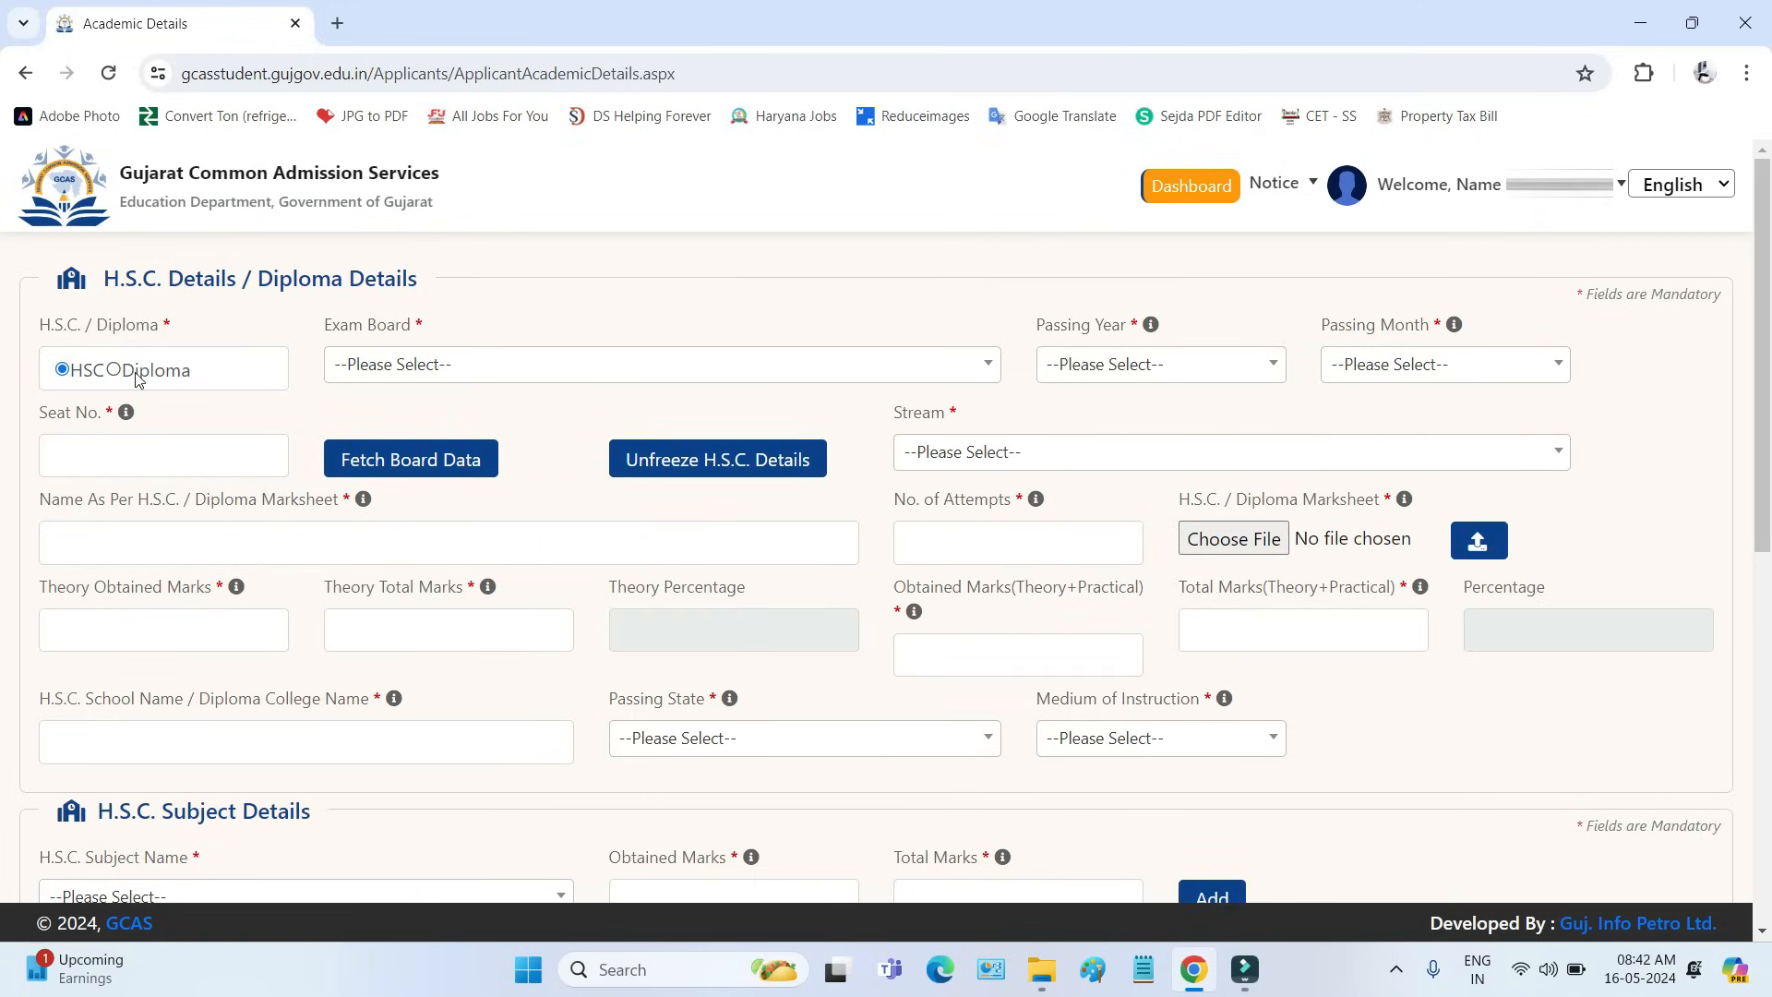
pyautogui.click(137, 378)
pyautogui.click(62, 369)
# Step: Examine the available choices for exam board, passing year and passing month in the H.S.C. details
pyautogui.moveTo(329, 324); pyautogui.dragTo(415, 325)
pyautogui.click(411, 366)
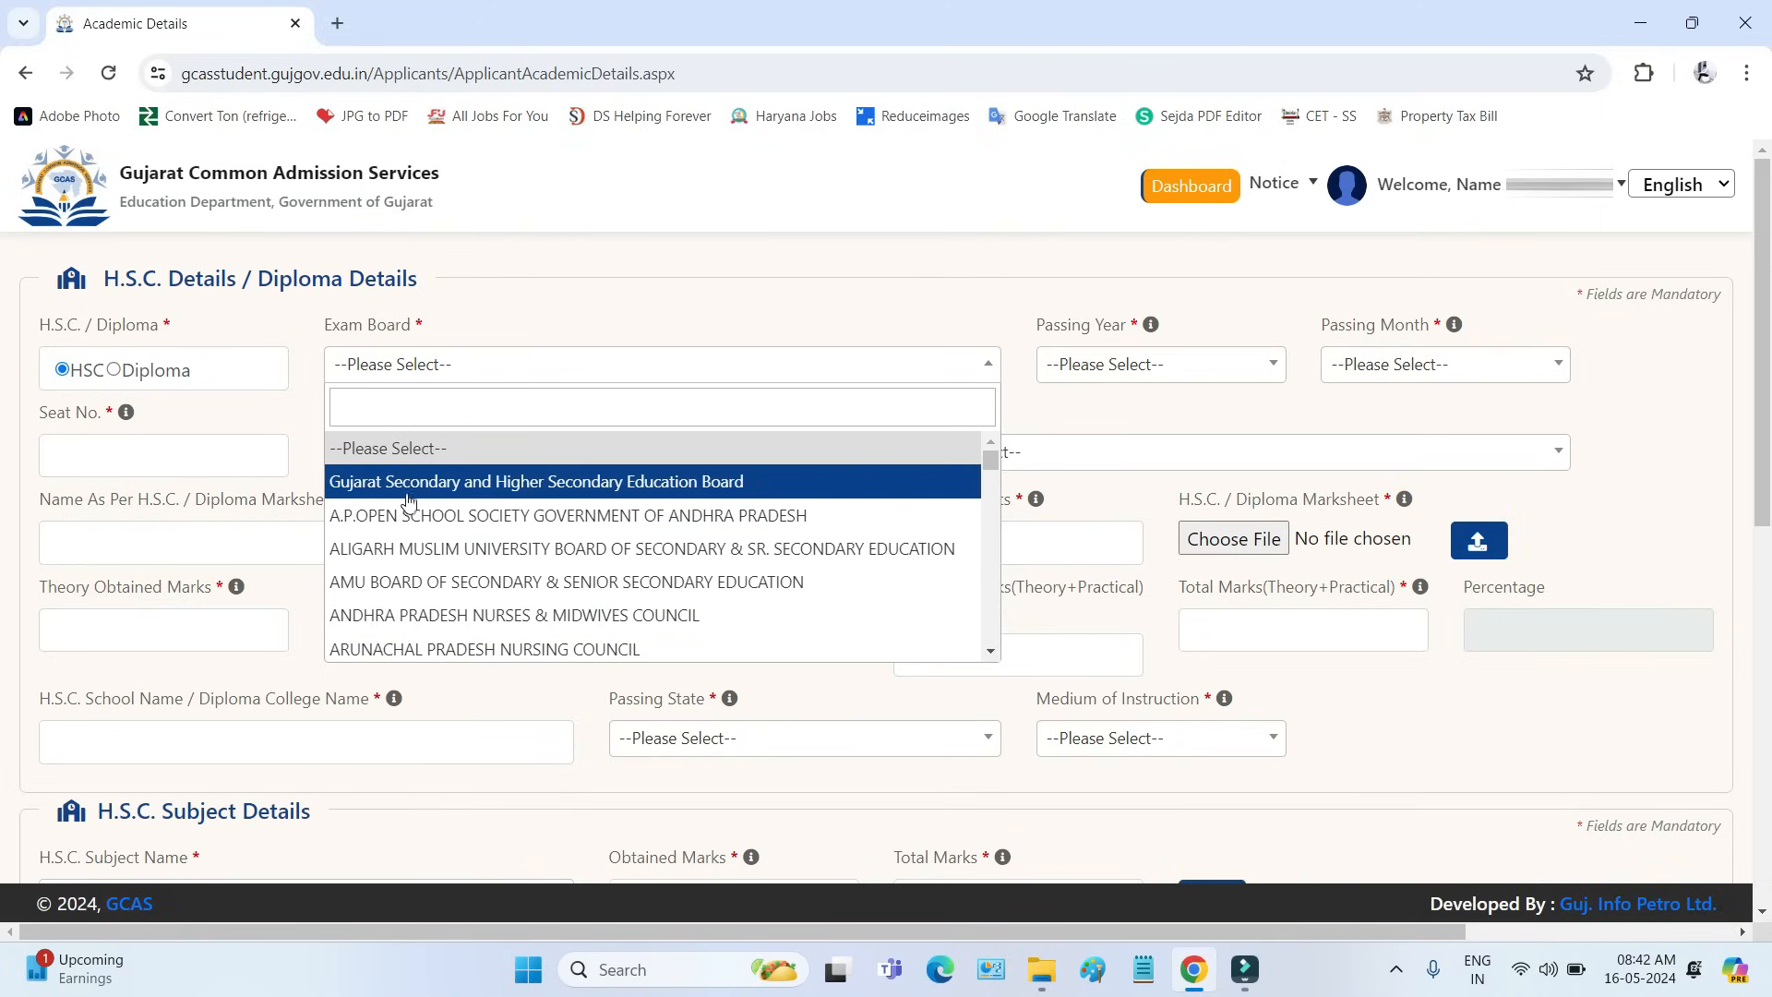
pyautogui.click(1111, 367)
pyautogui.scroll(-8, 1092, 553)
pyautogui.scroll(8, 1089, 591)
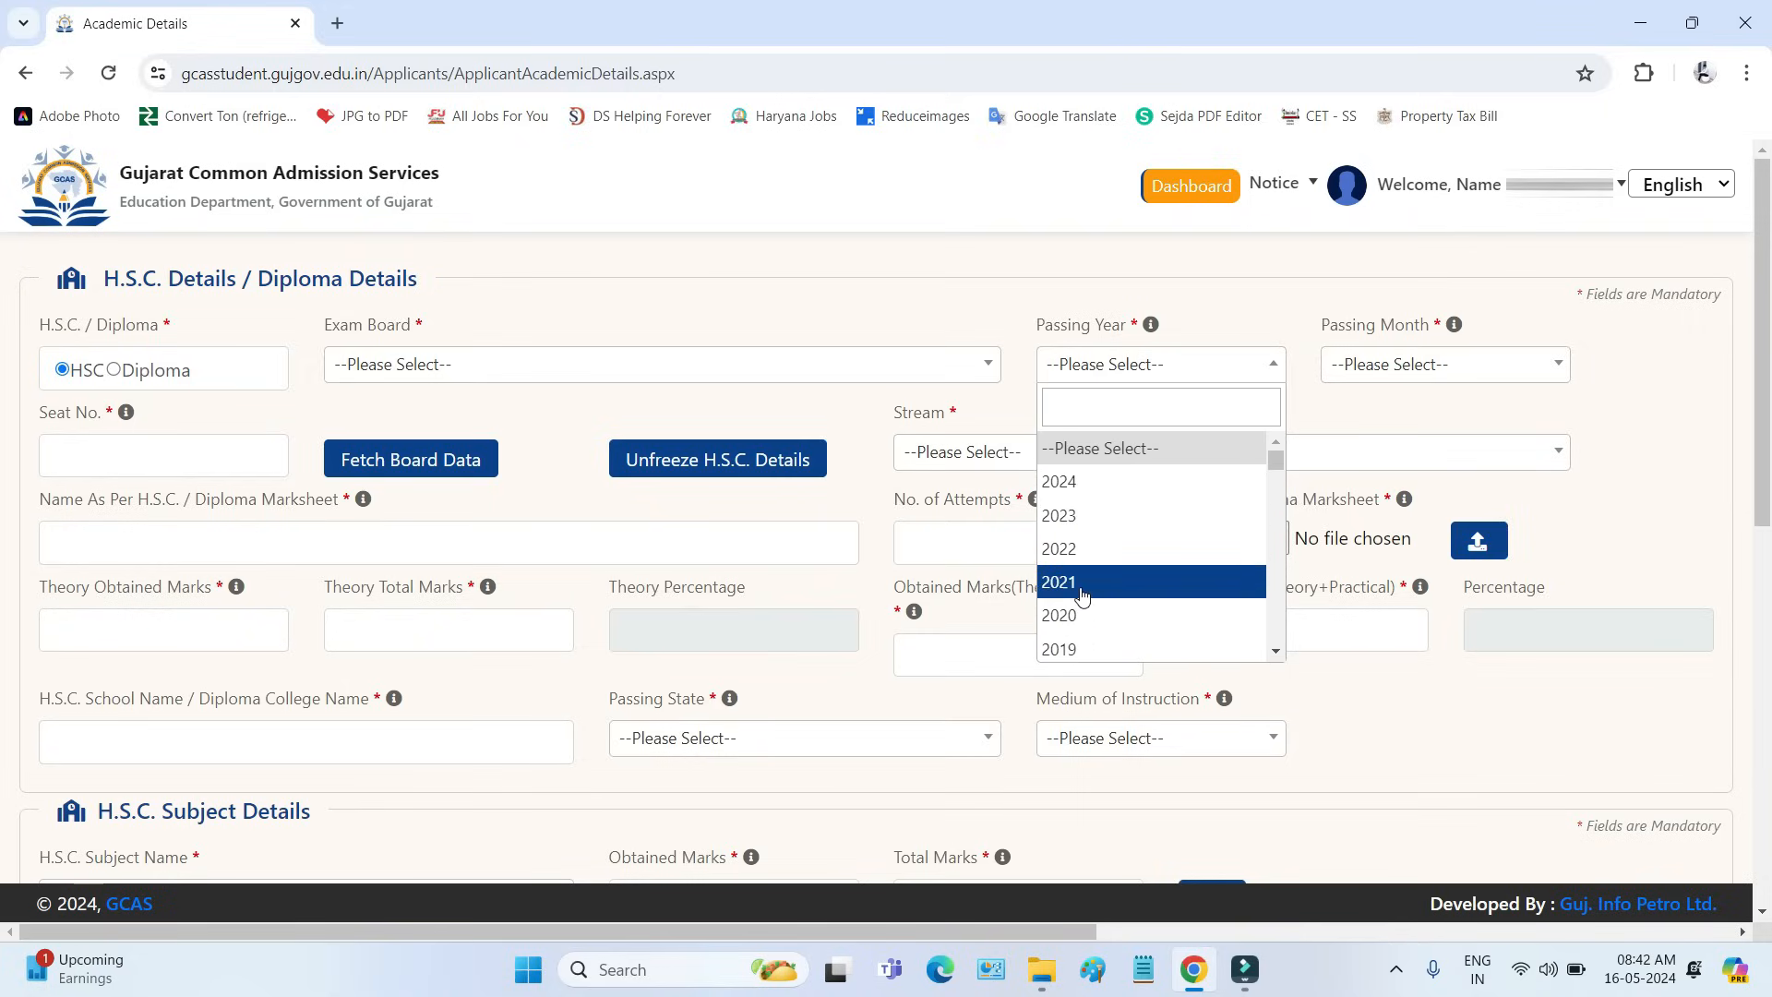
pyautogui.moveTo(1346, 325); pyautogui.dragTo(1437, 325)
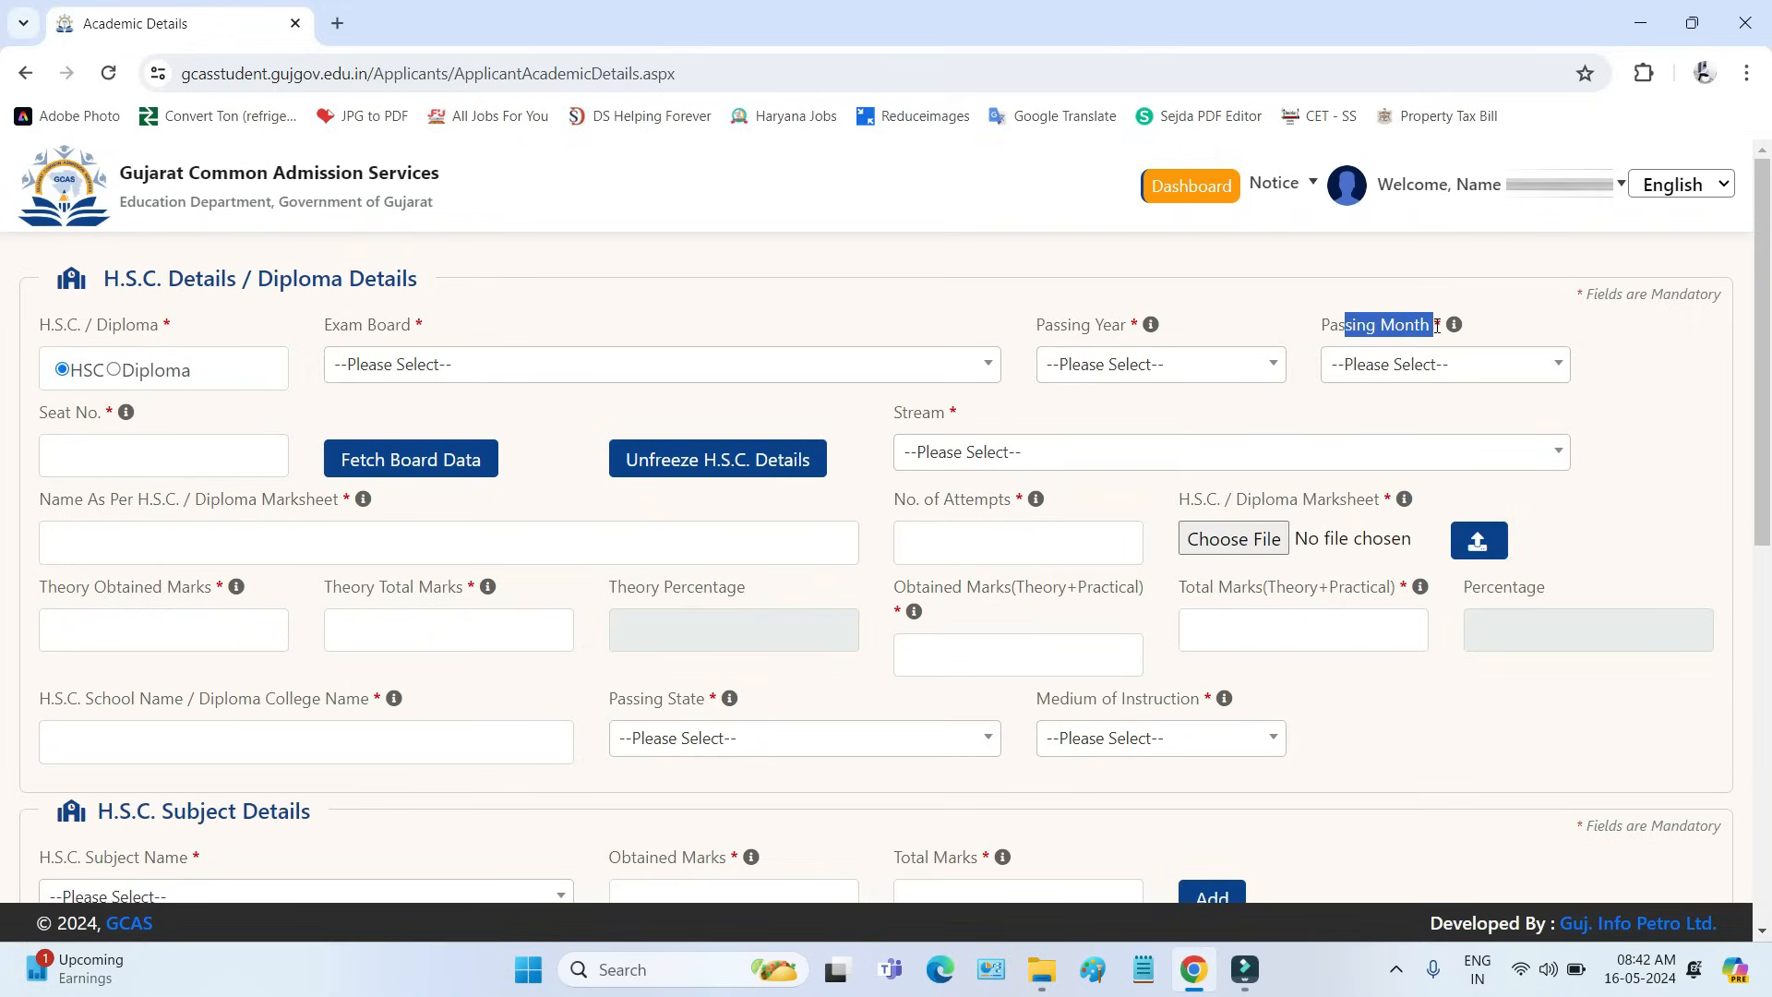
pyautogui.click(1425, 378)
pyautogui.scroll(-2, 1424, 540)
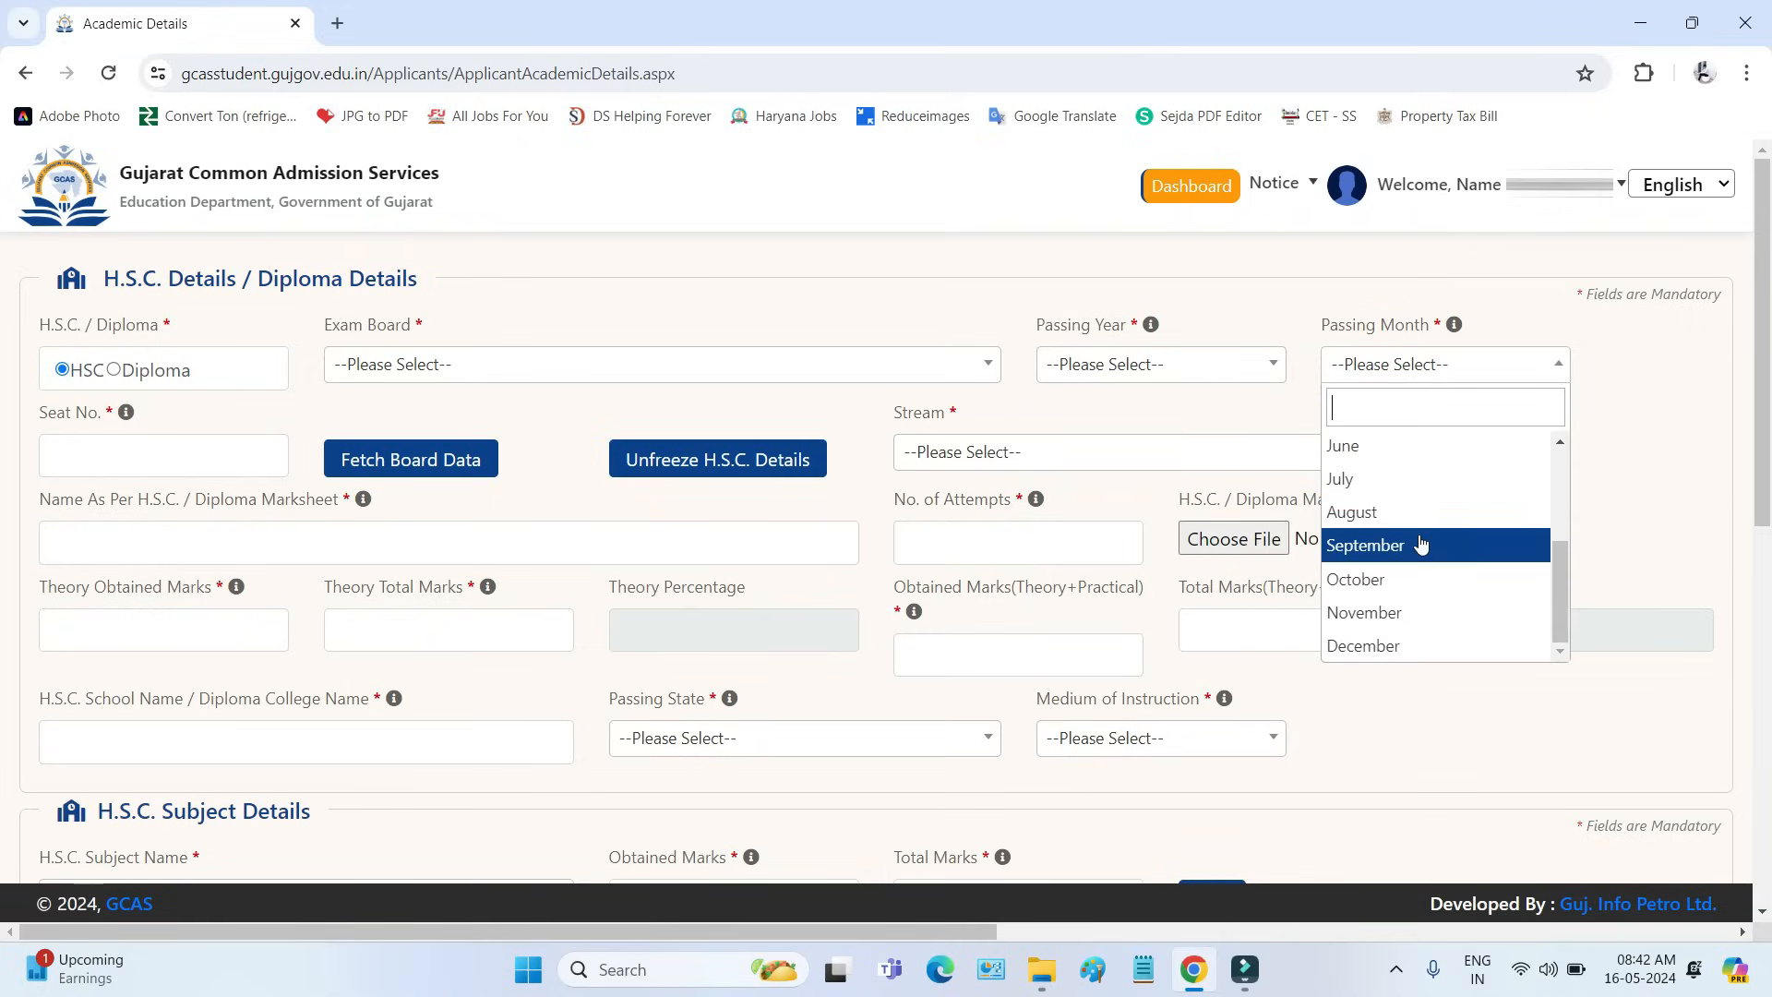
pyautogui.scroll(3, 1422, 542)
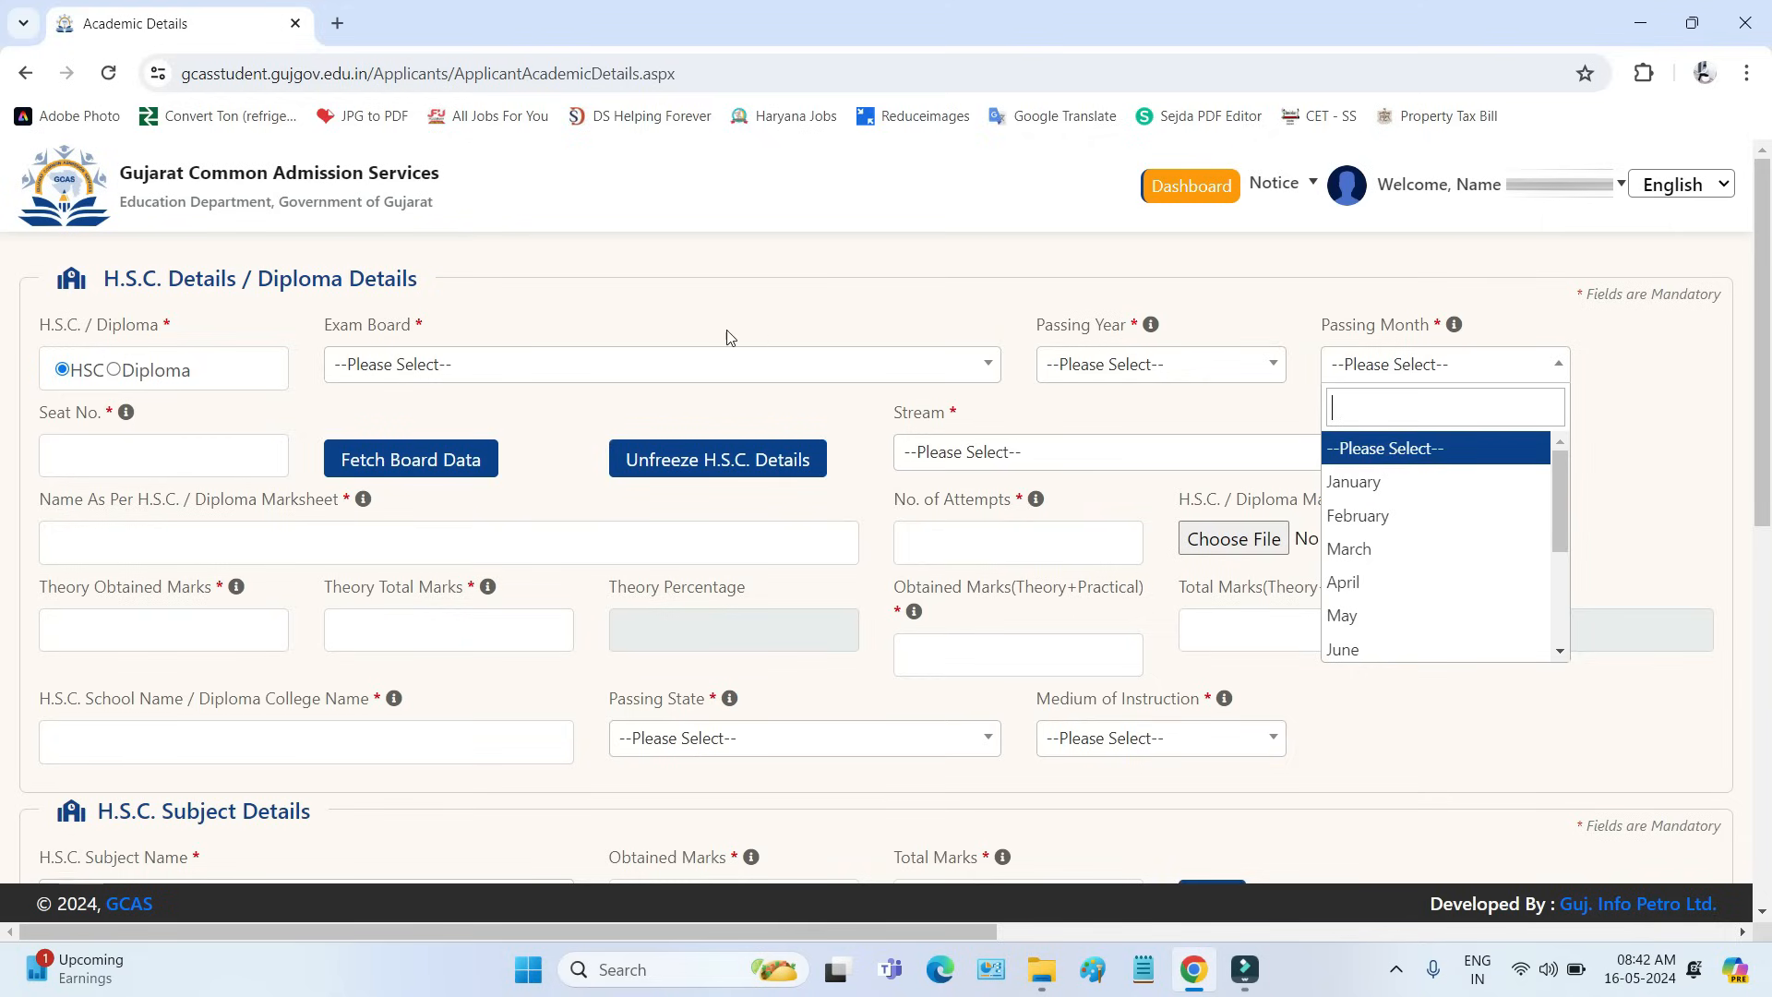
# Step: Examine the seat number, stream, name as per marksheet, number of attempts and marksheet upload fields in the H.S.C. details
pyautogui.moveTo(37, 417); pyautogui.dragTo(98, 417)
pyautogui.click(85, 449)
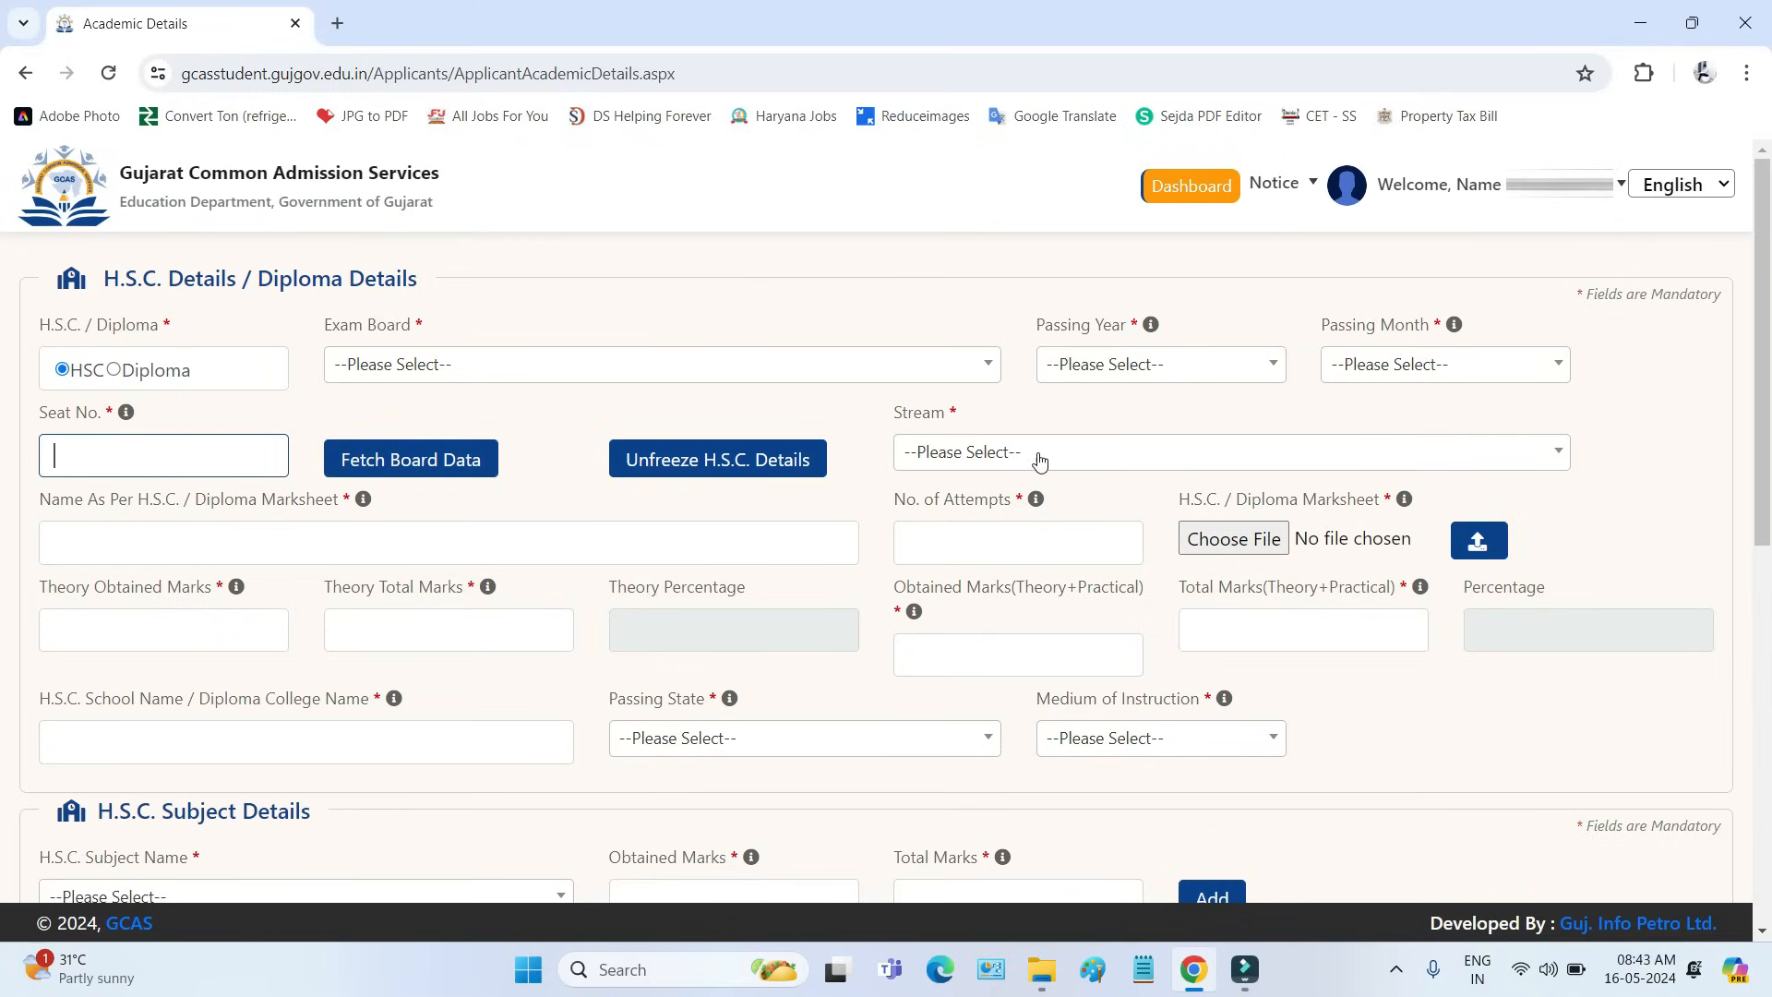
pyautogui.moveTo(893, 418); pyautogui.dragTo(940, 420)
pyautogui.click(951, 454)
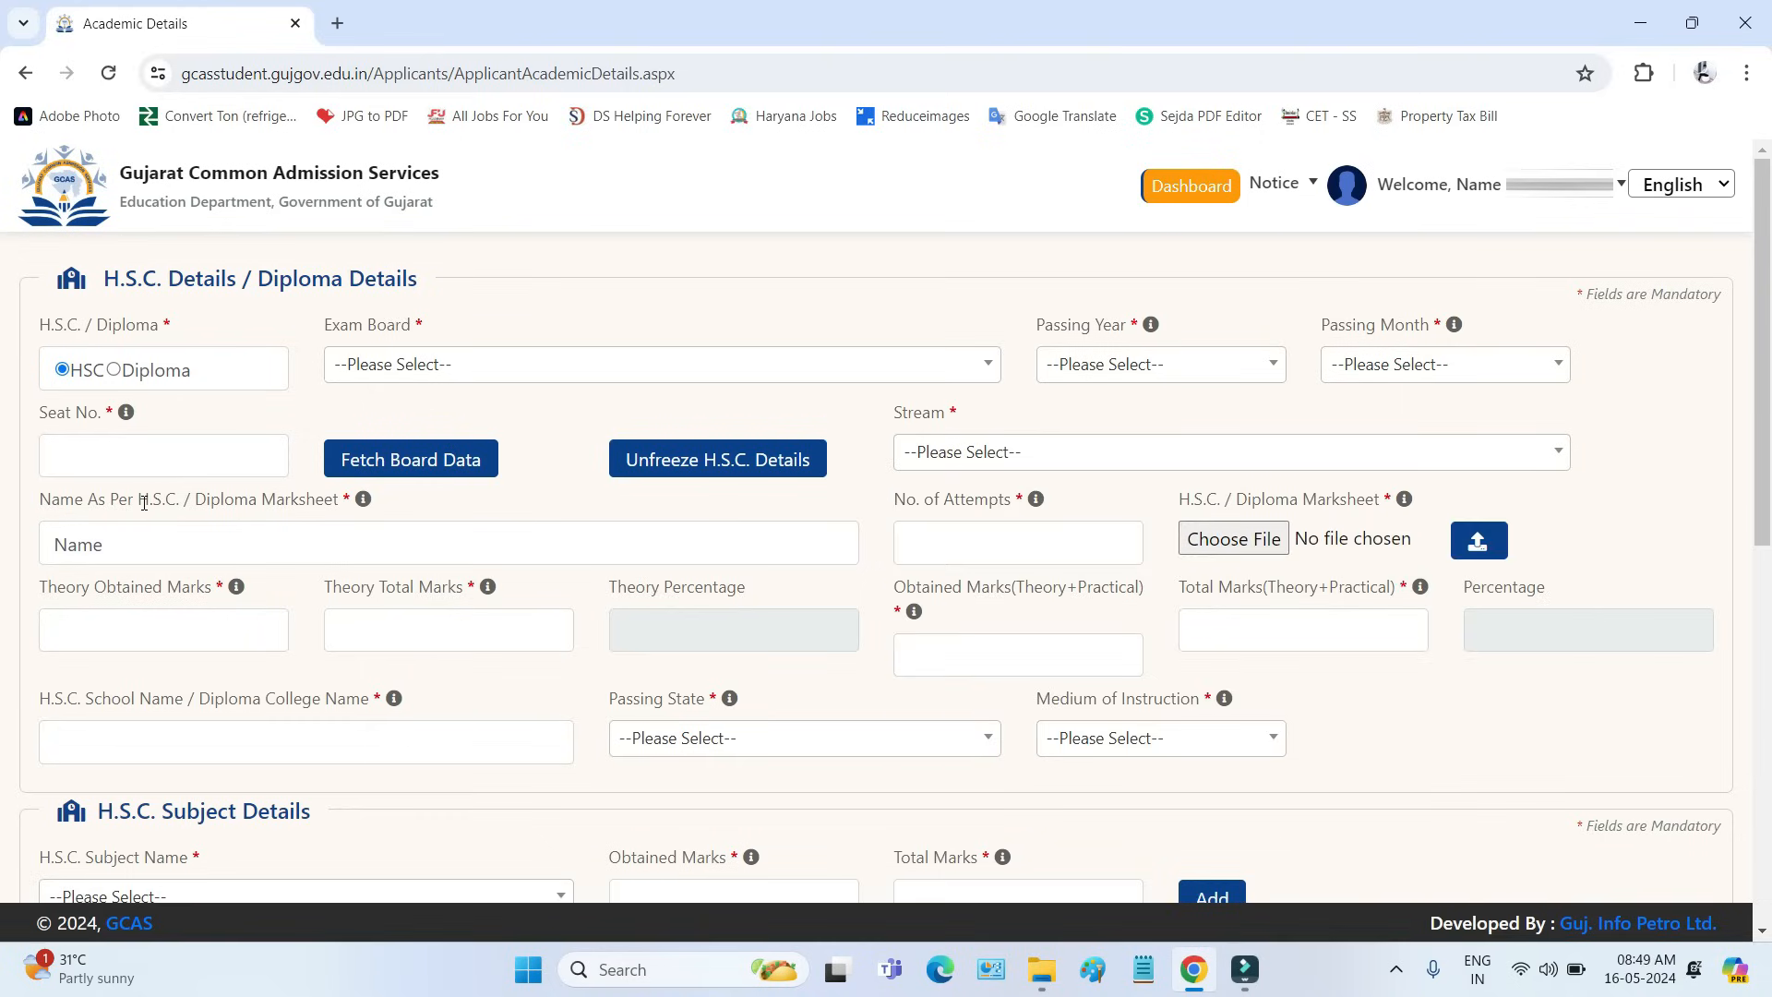
pyautogui.moveTo(144, 503); pyautogui.dragTo(342, 503)
pyautogui.moveTo(133, 546); pyautogui.dragTo(37, 551)
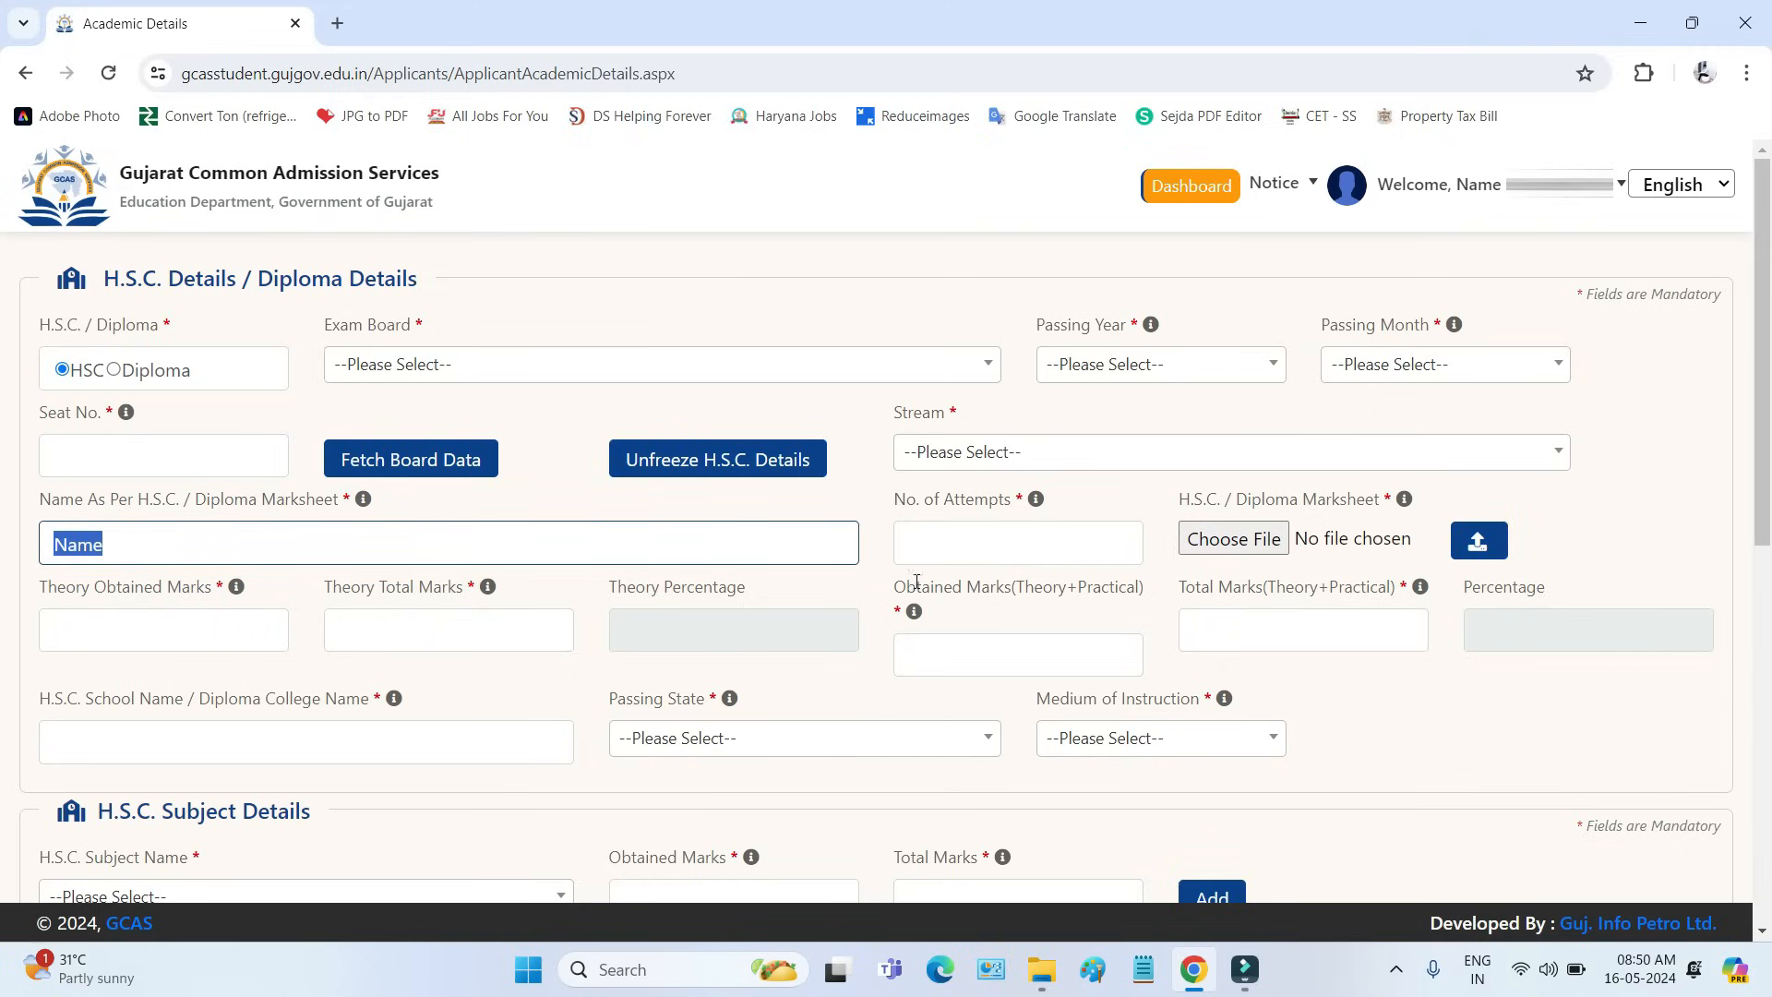
pyautogui.moveTo(906, 501); pyautogui.dragTo(993, 501)
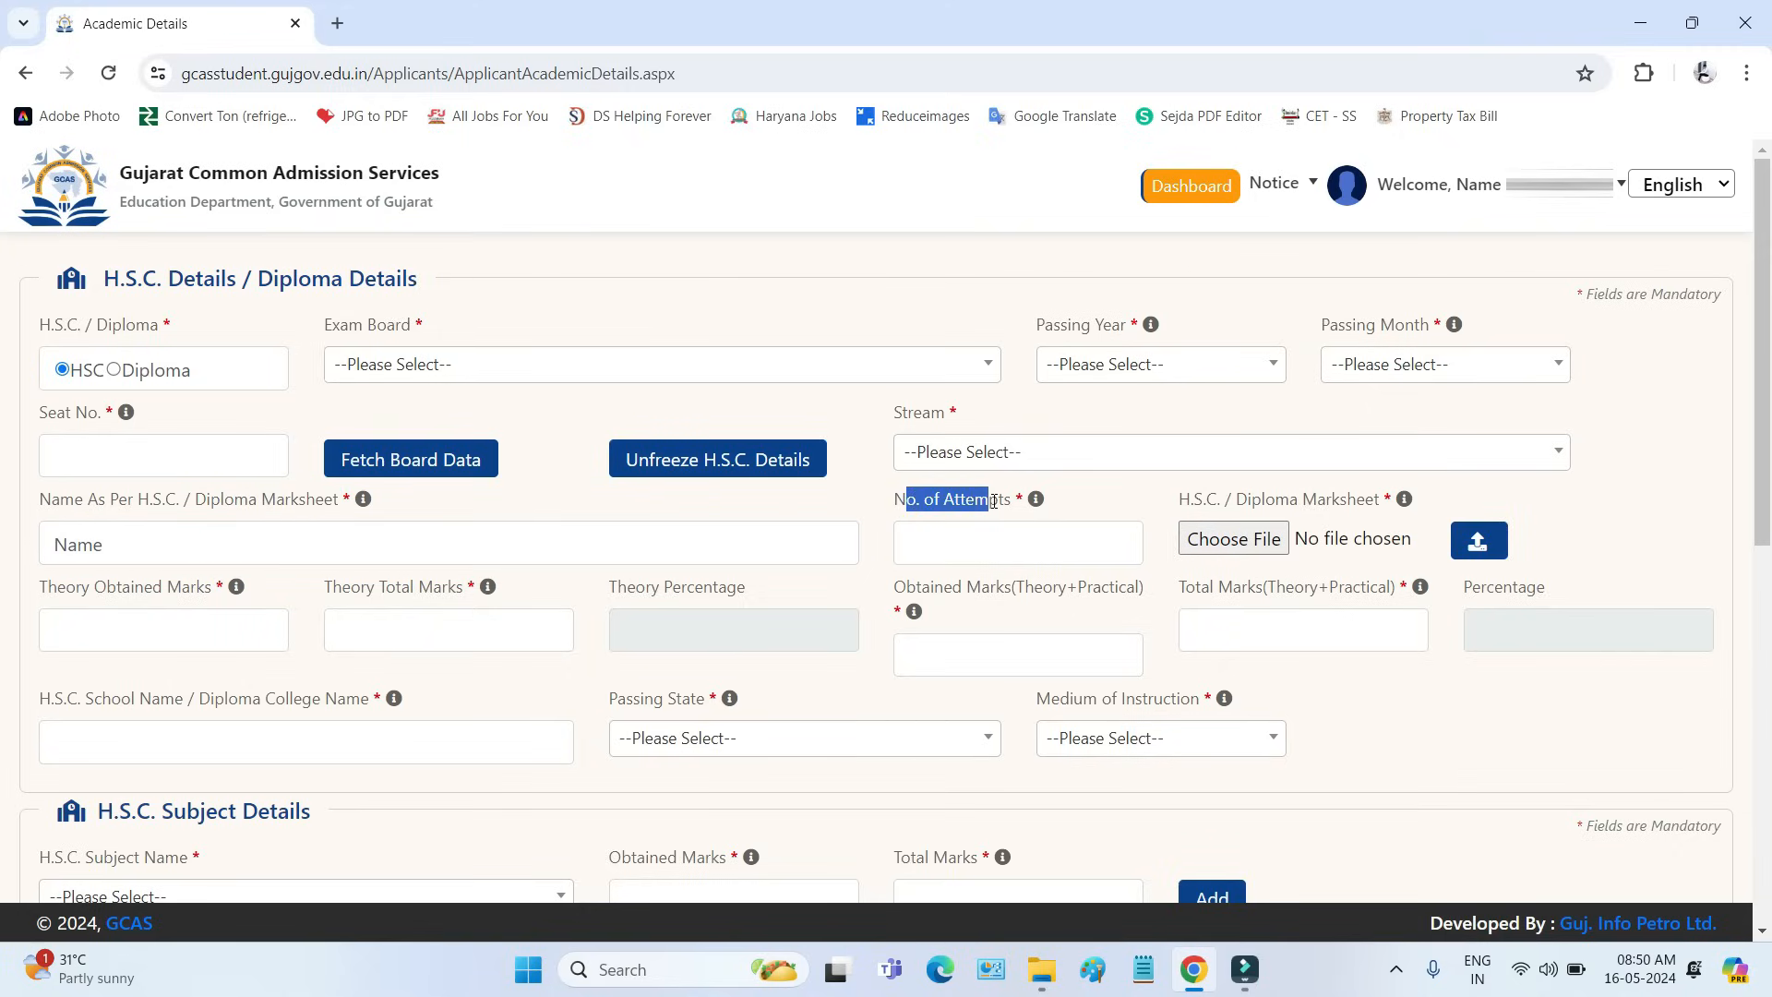
pyautogui.click(917, 543)
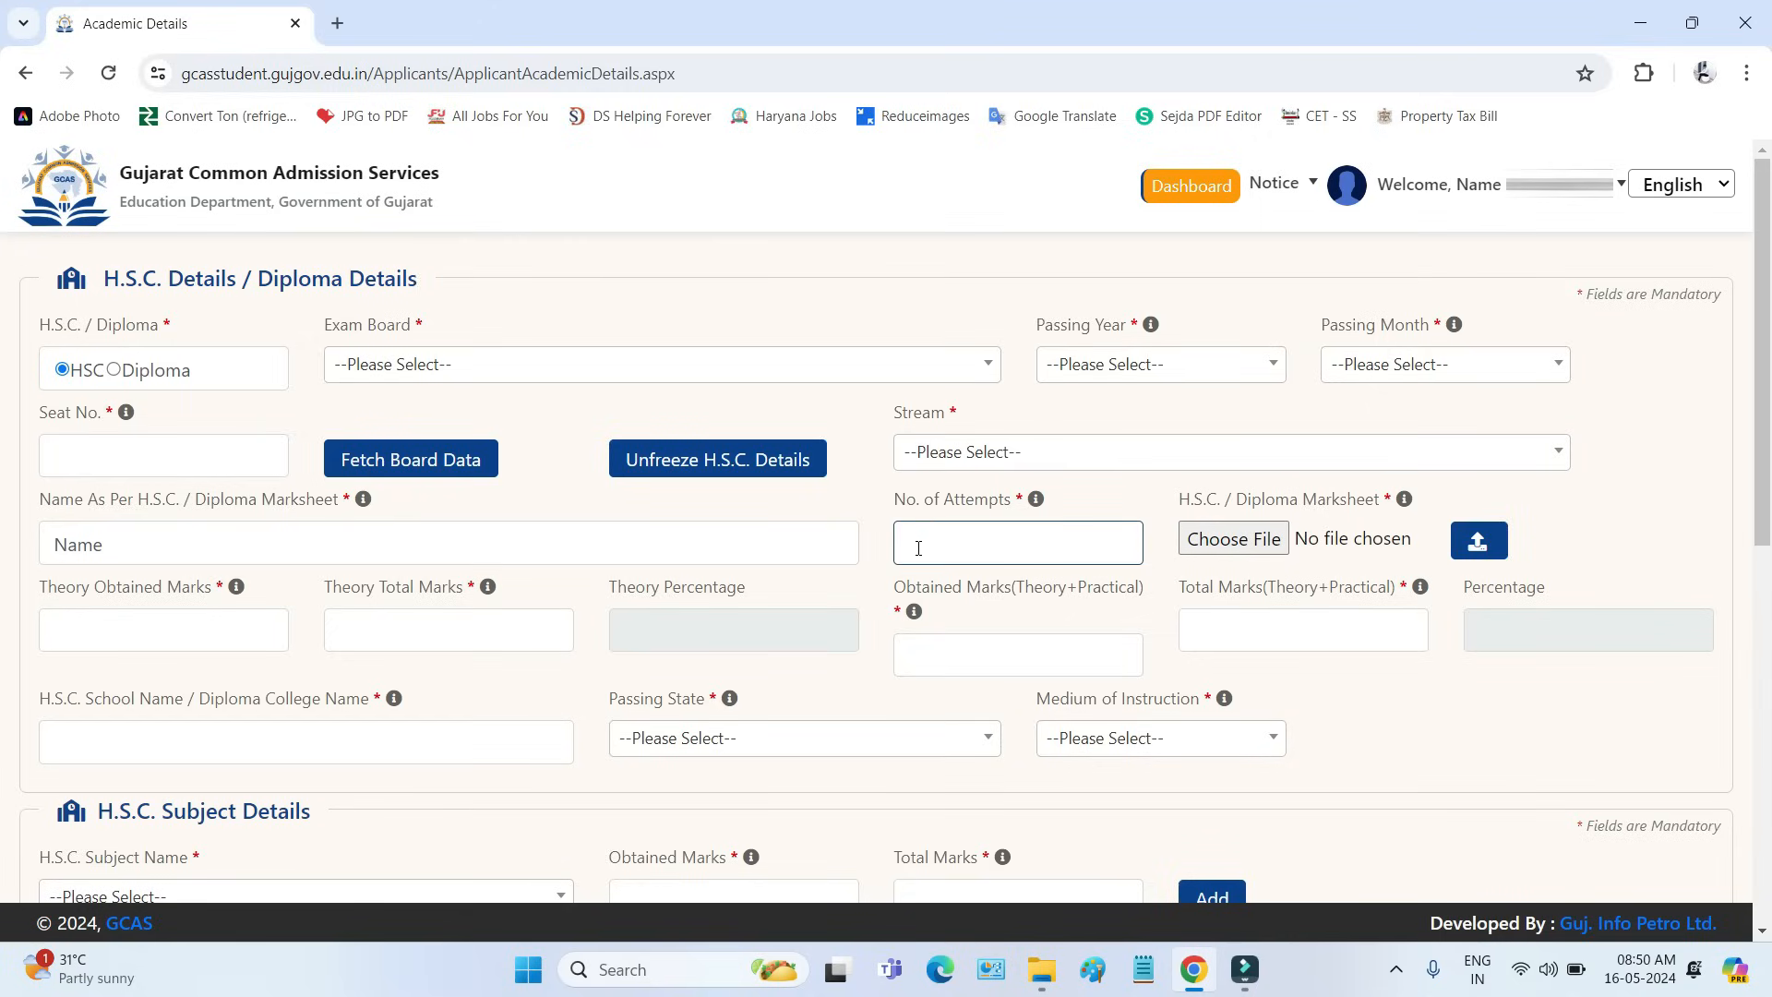
pyautogui.moveTo(1303, 498); pyautogui.dragTo(1382, 499)
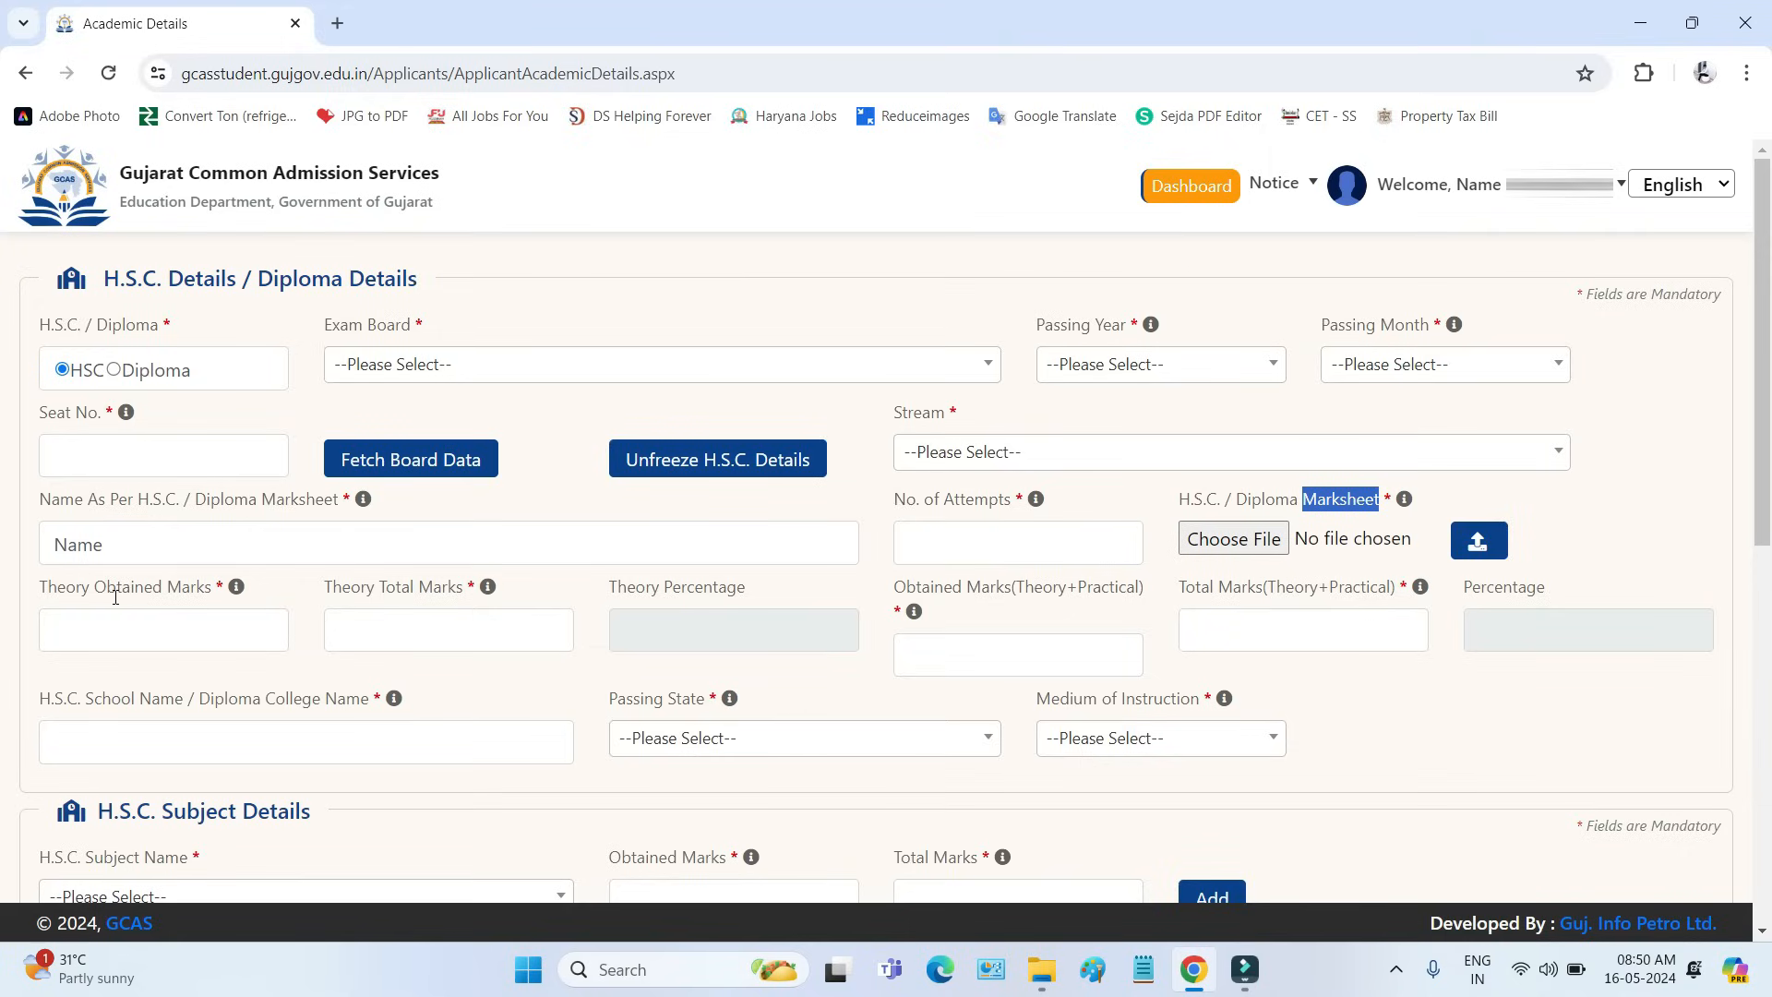
# Step: Examine the theory marks and percentage fields, and the combined theory and practical marks and percentage fields, in the H.S.C. details
pyautogui.moveTo(81, 591); pyautogui.dragTo(189, 595)
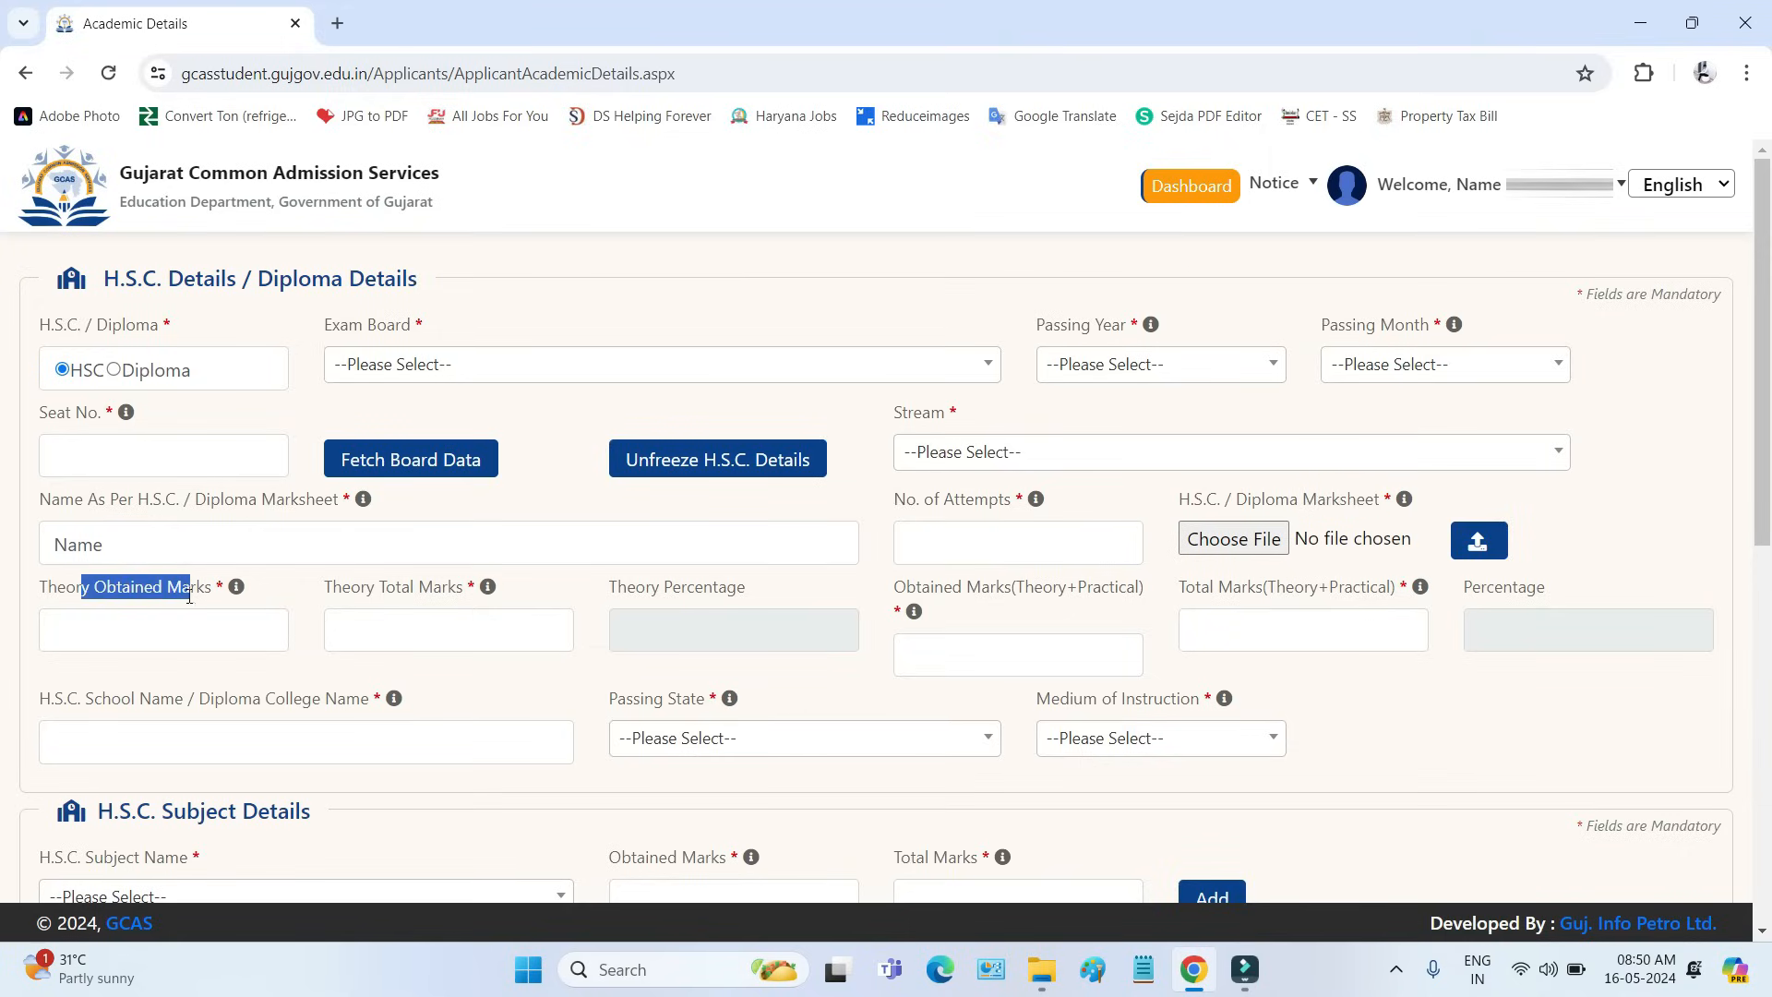
pyautogui.click(87, 626)
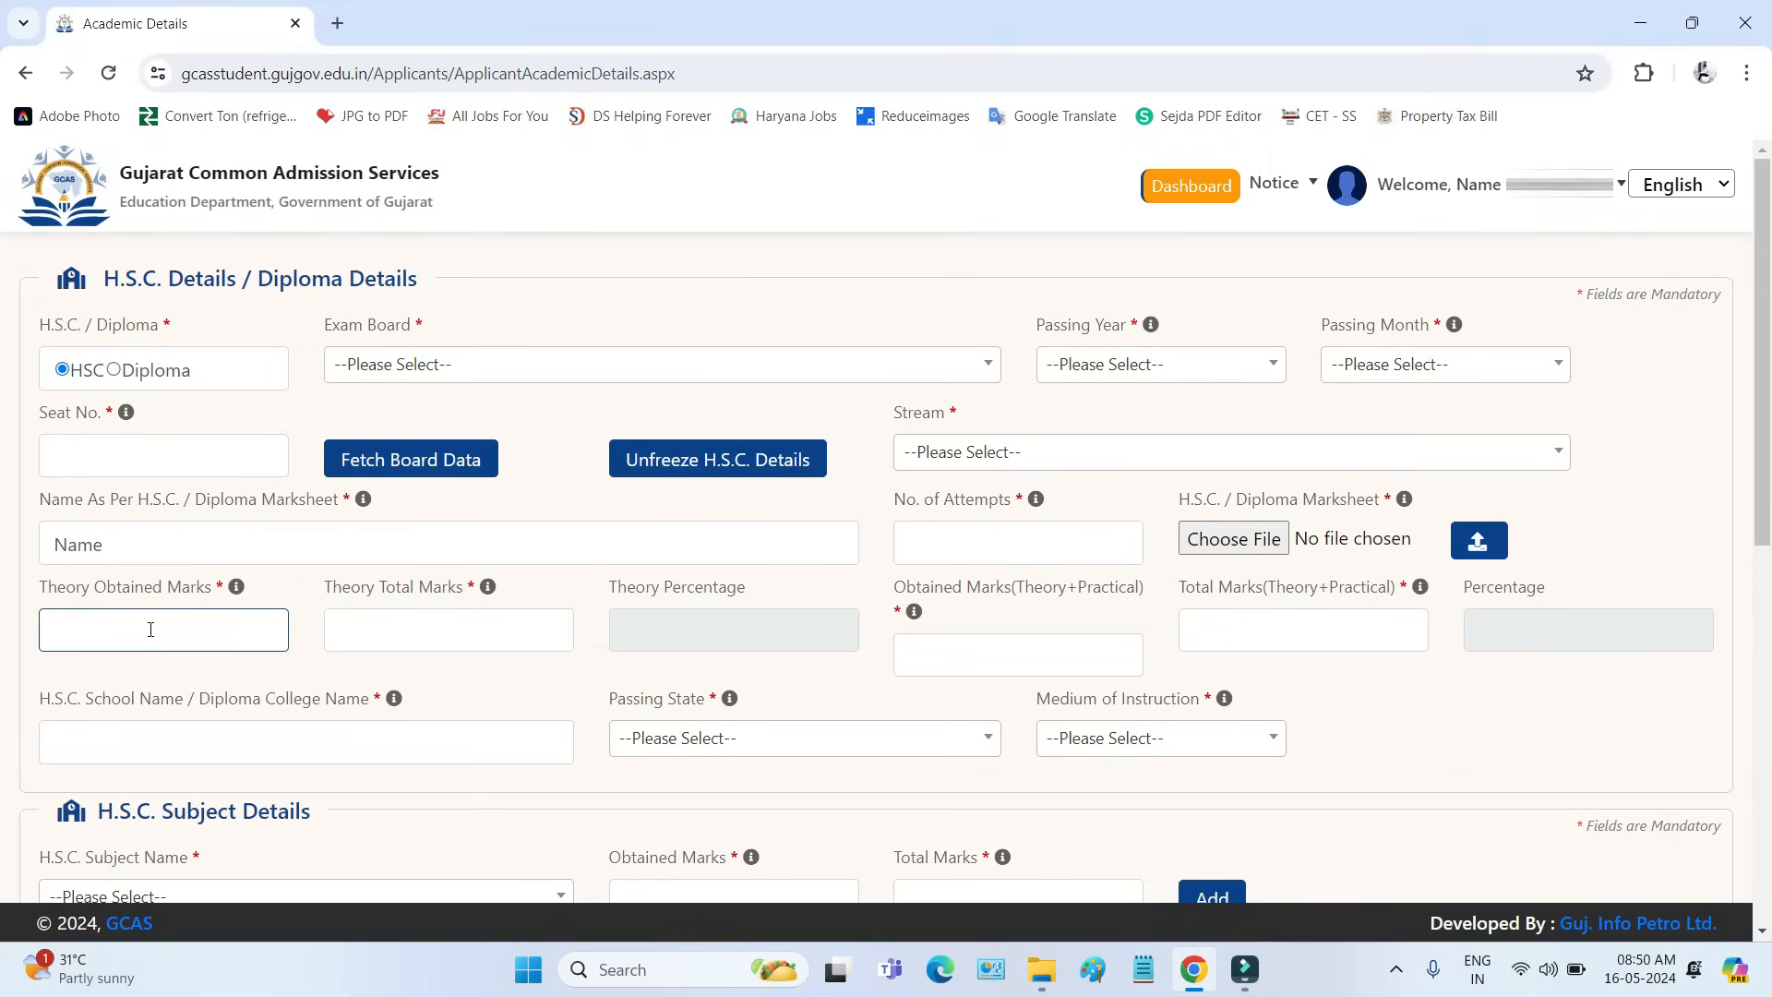
pyautogui.moveTo(334, 592); pyautogui.dragTo(441, 596)
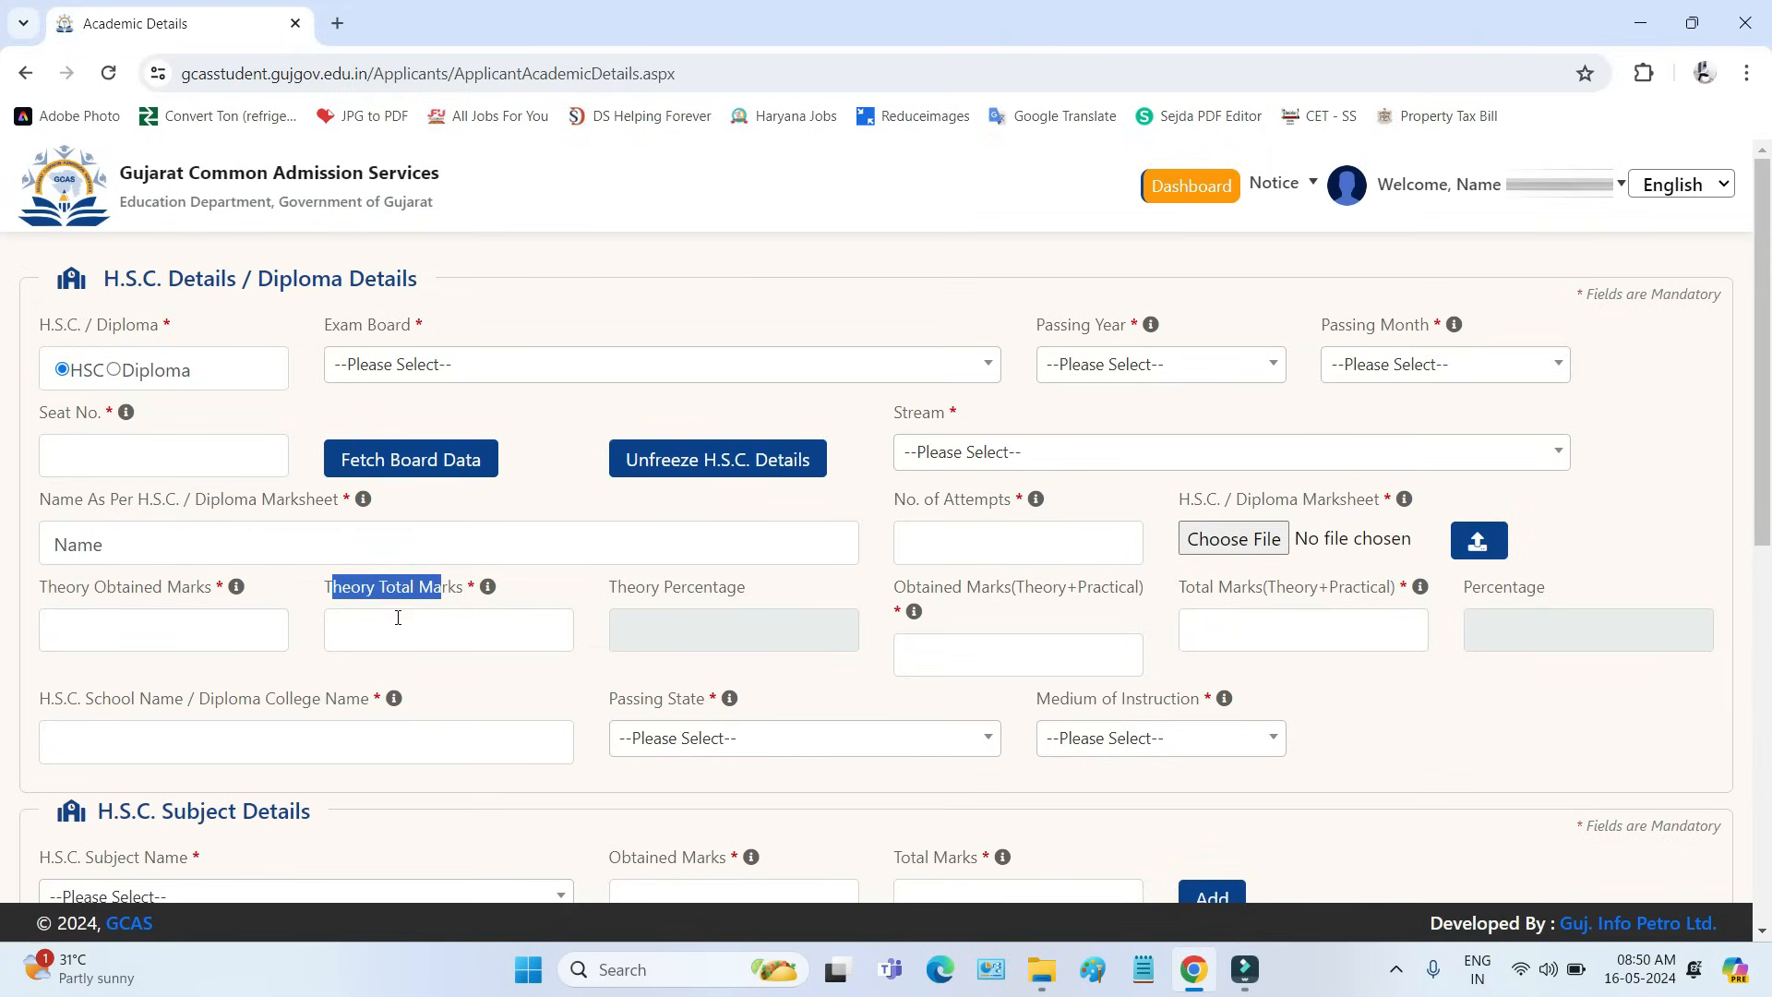
pyautogui.click(384, 623)
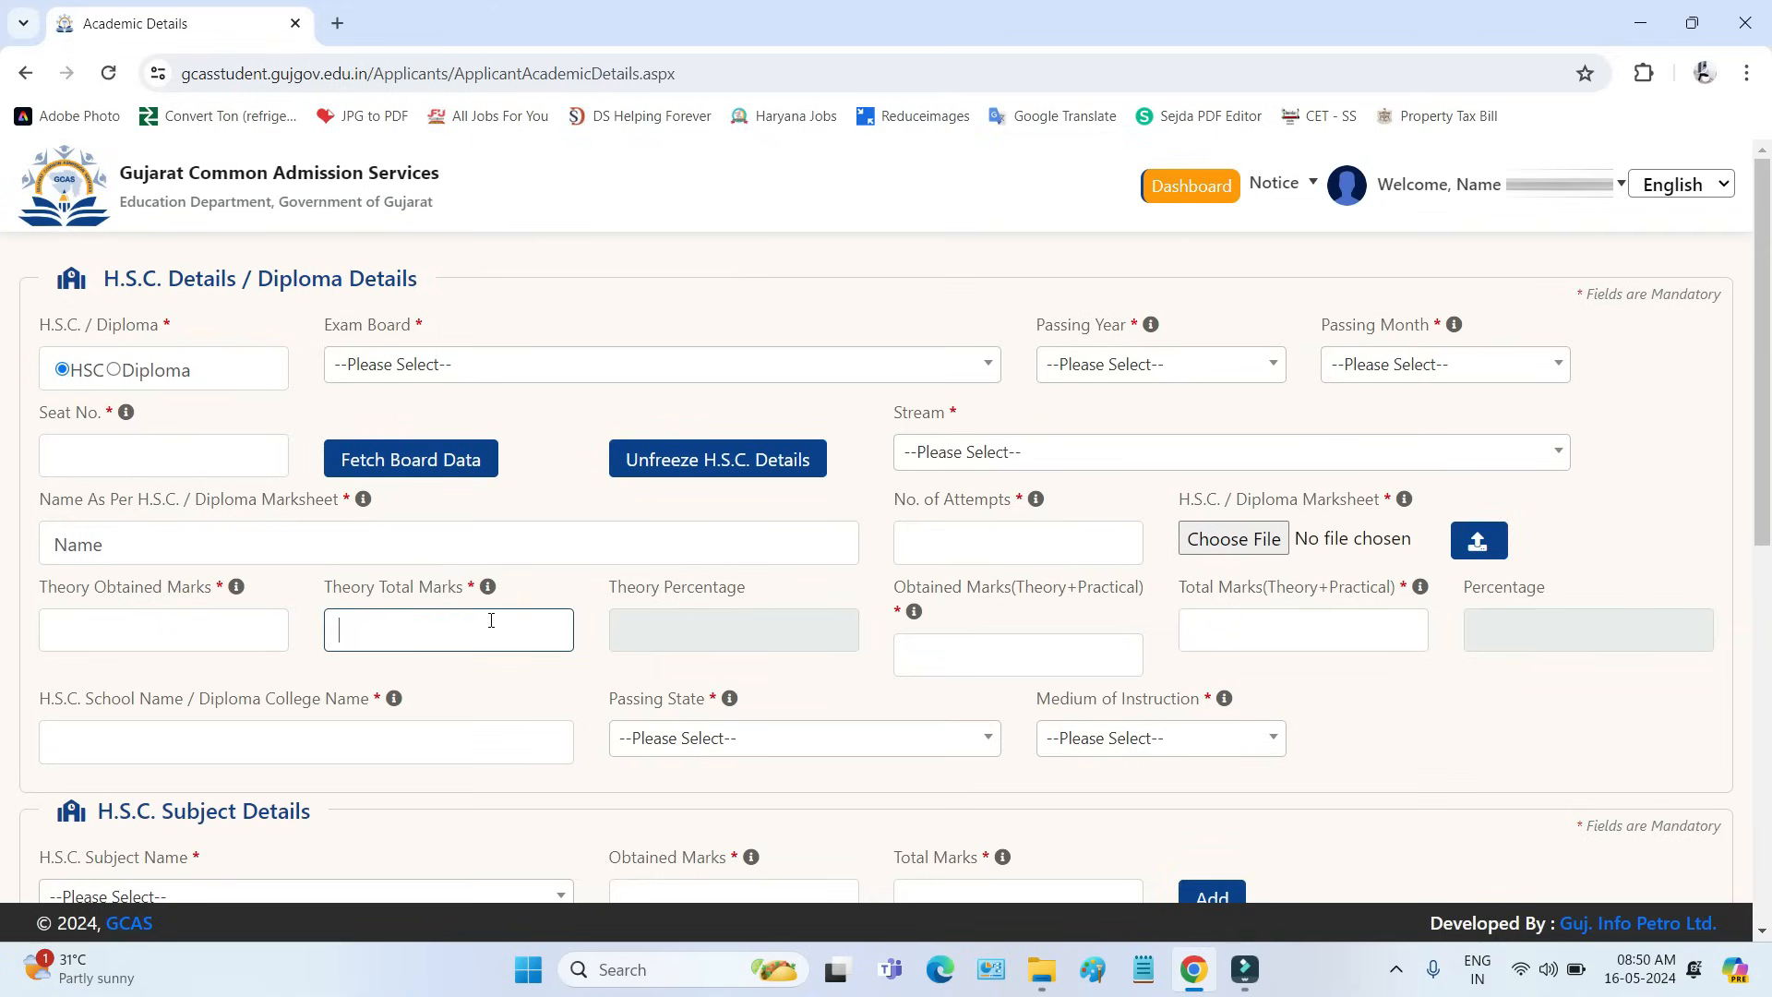
pyautogui.moveTo(617, 592); pyautogui.dragTo(742, 588)
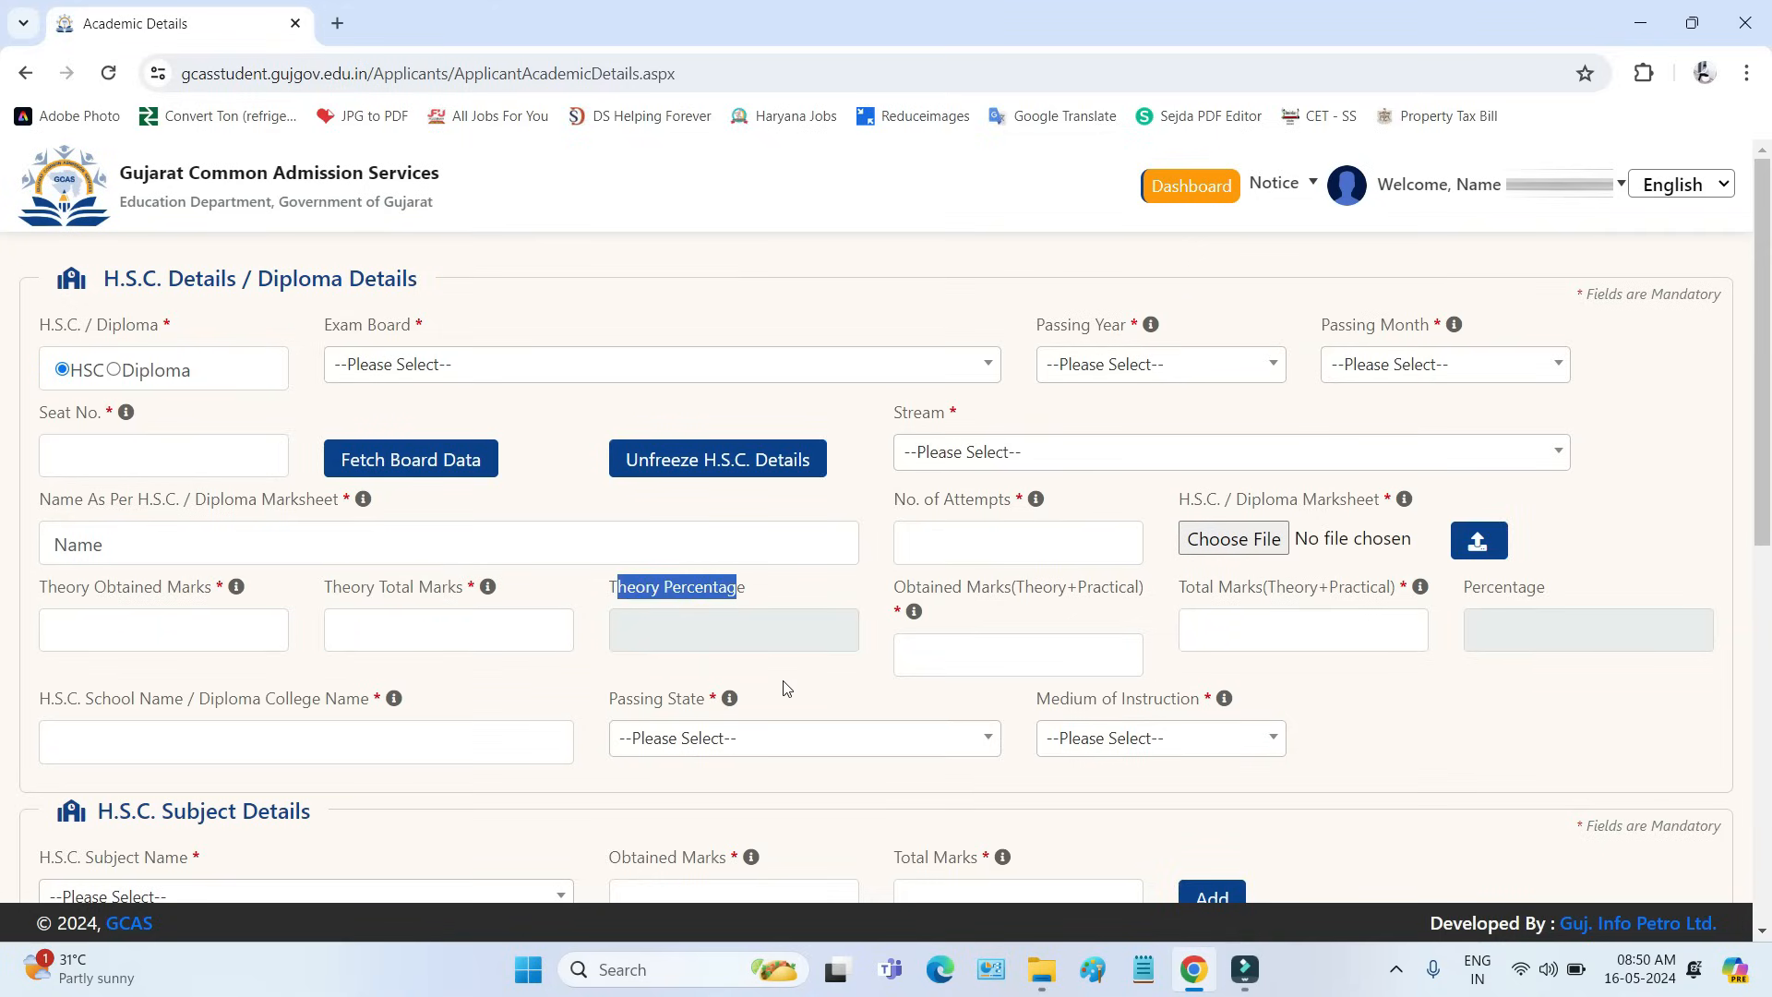
pyautogui.moveTo(1024, 591); pyautogui.dragTo(1138, 588)
pyautogui.moveTo(897, 589); pyautogui.dragTo(1004, 591)
pyautogui.click(920, 656)
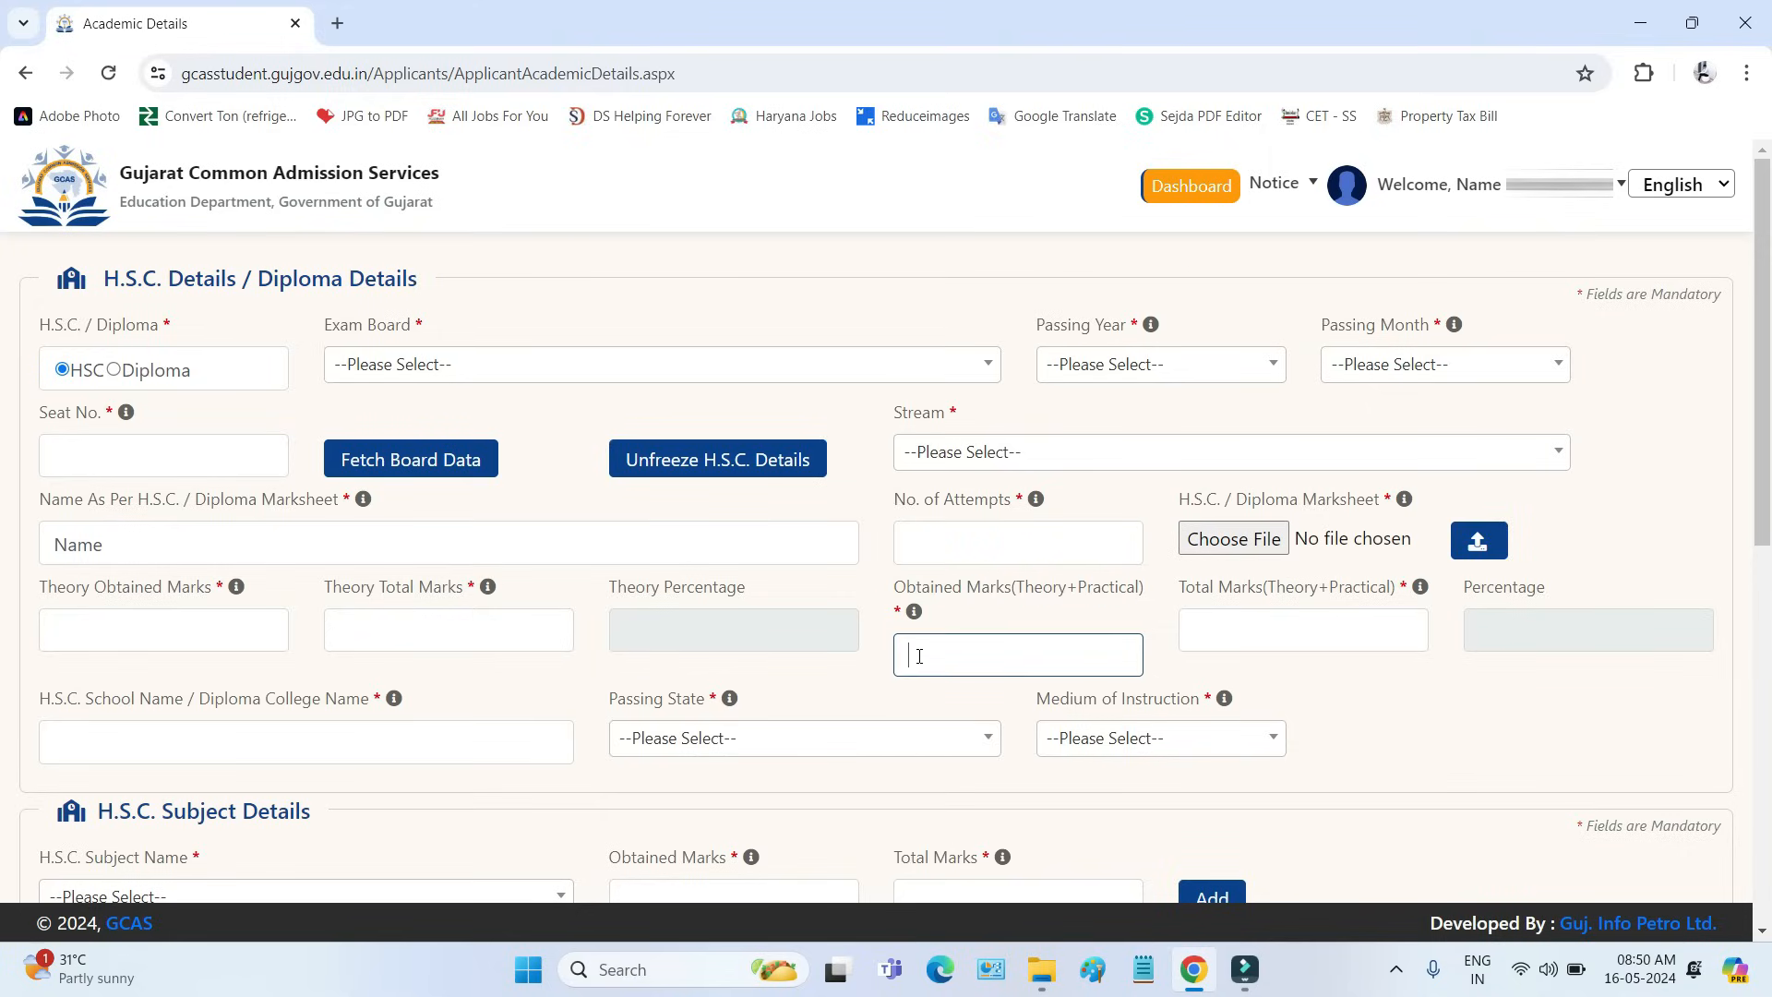
pyautogui.moveTo(1271, 588); pyautogui.dragTo(1388, 588)
pyautogui.moveTo(1187, 587); pyautogui.dragTo(1262, 587)
pyautogui.click(1223, 642)
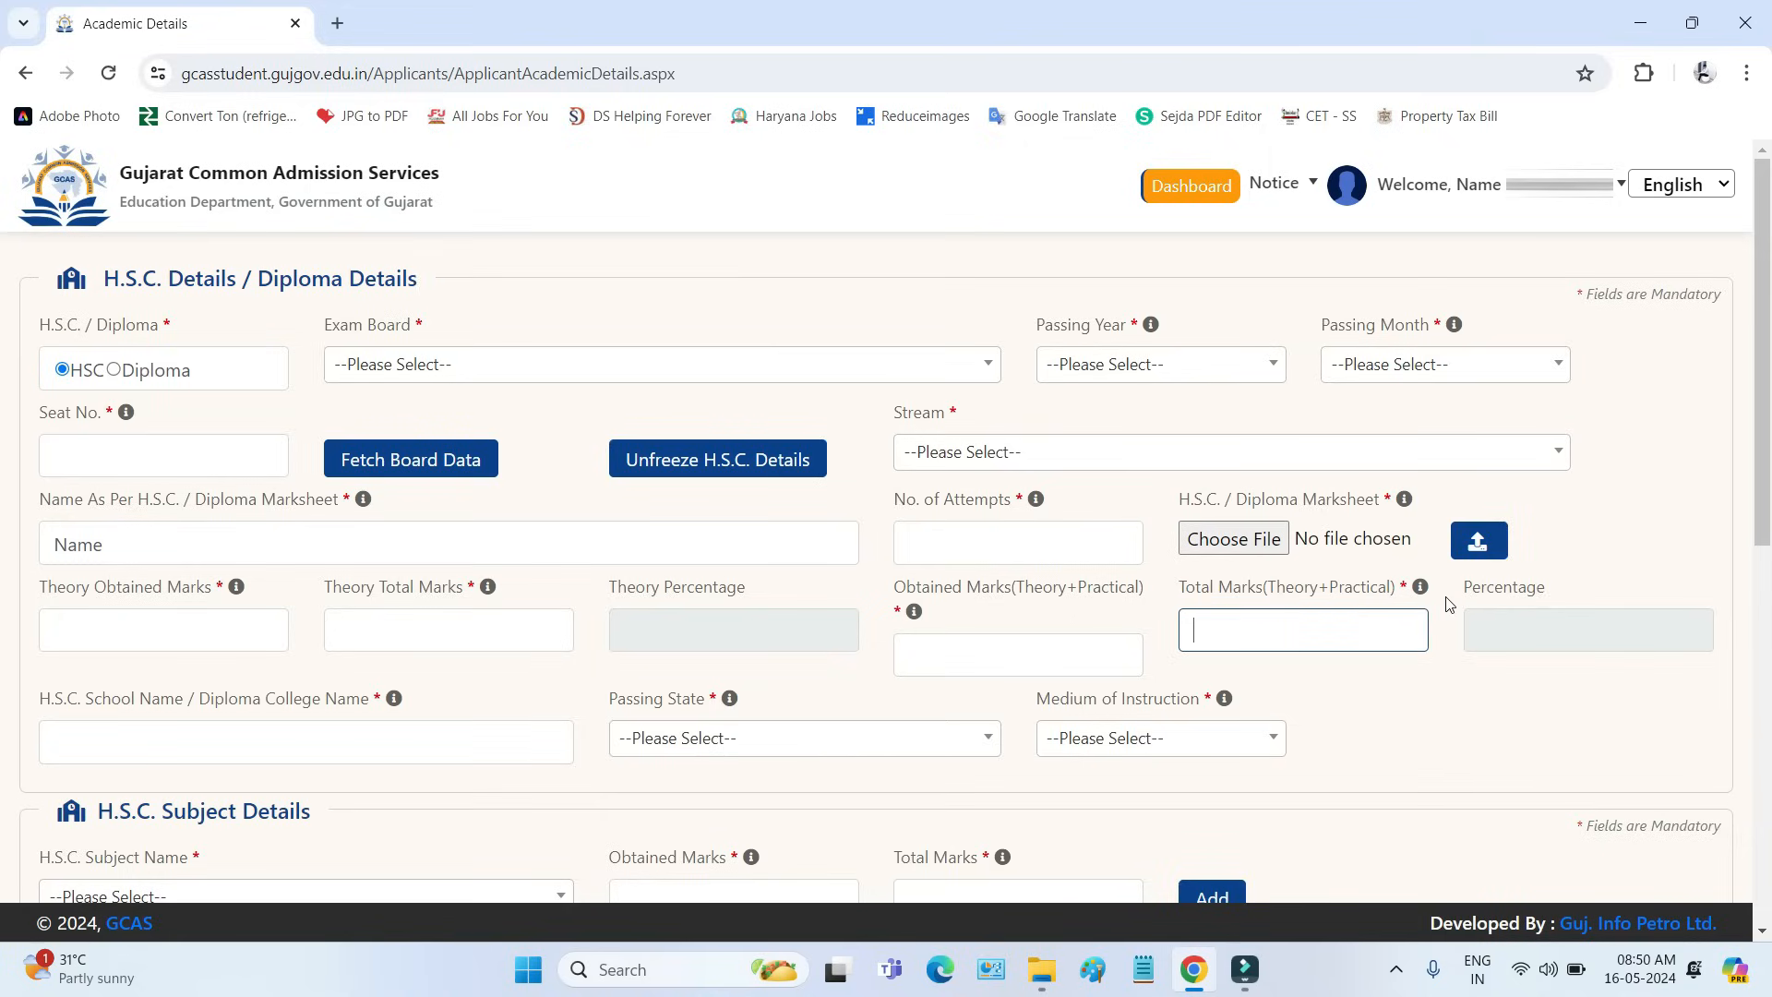
pyautogui.moveTo(1469, 587); pyautogui.dragTo(1541, 598)
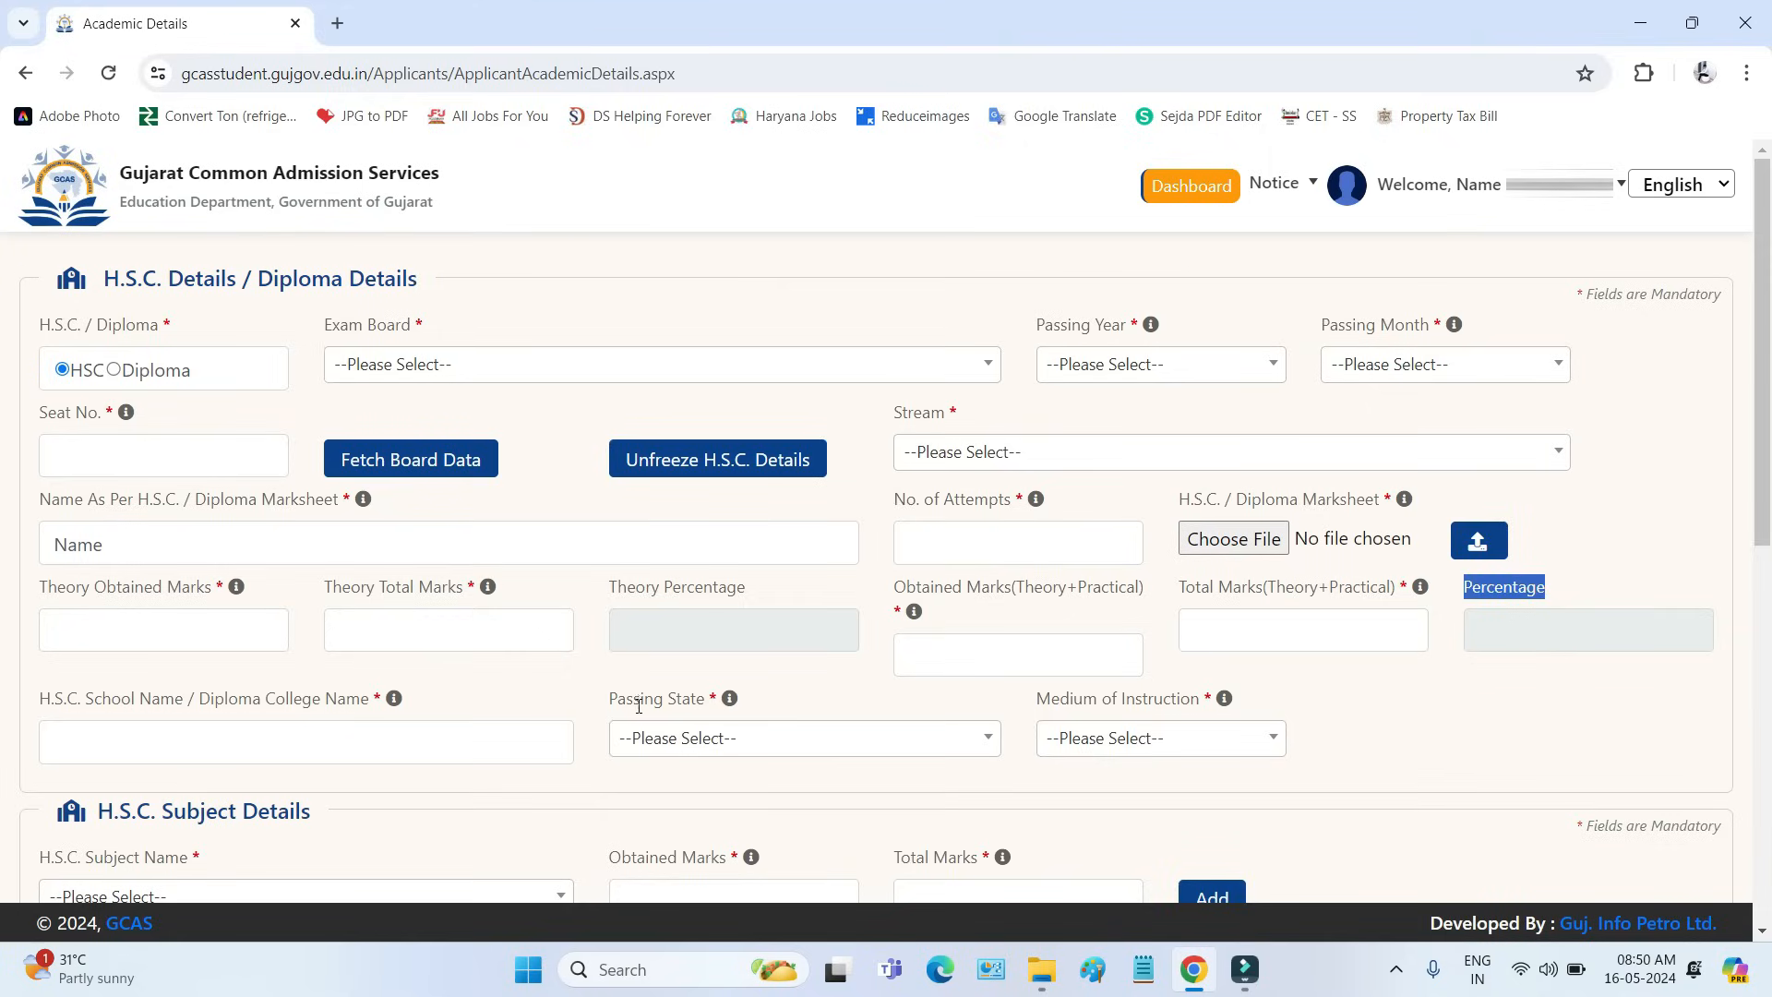
# Step: Examine the H.S.C. school name field and browse the available passing states
pyautogui.moveTo(48, 703); pyautogui.dragTo(280, 719)
pyautogui.moveTo(118, 697); pyautogui.dragTo(185, 705)
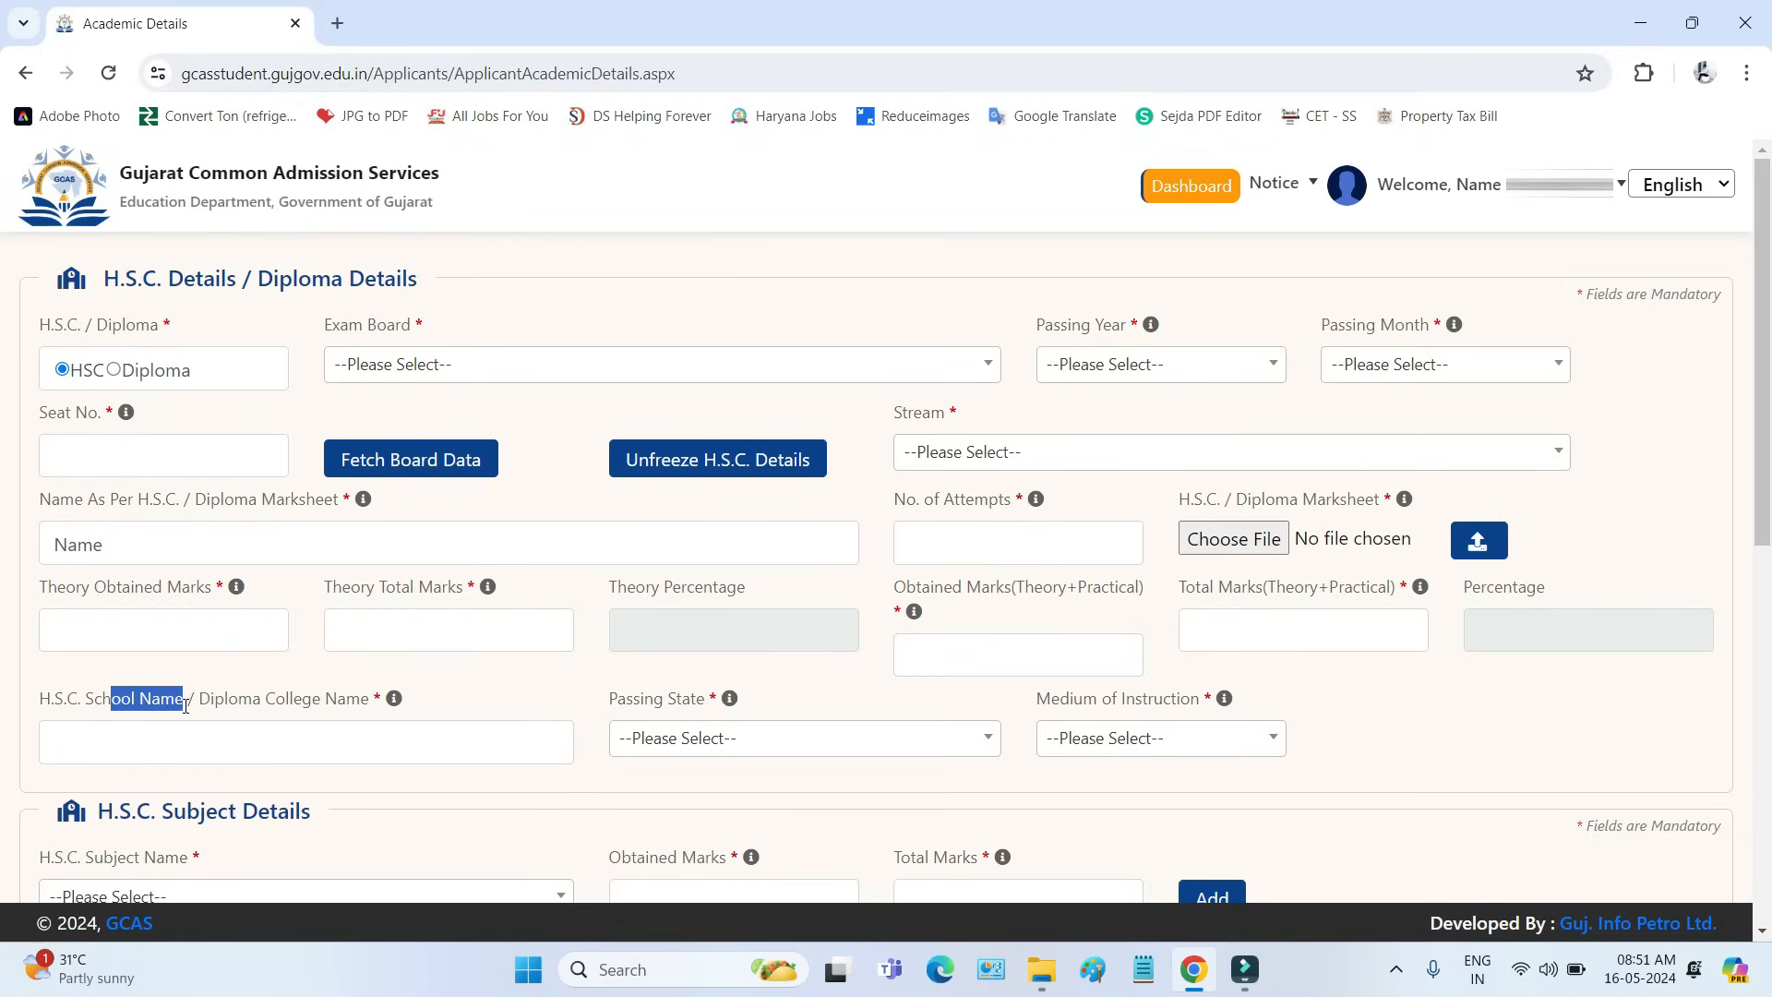
pyautogui.click(207, 747)
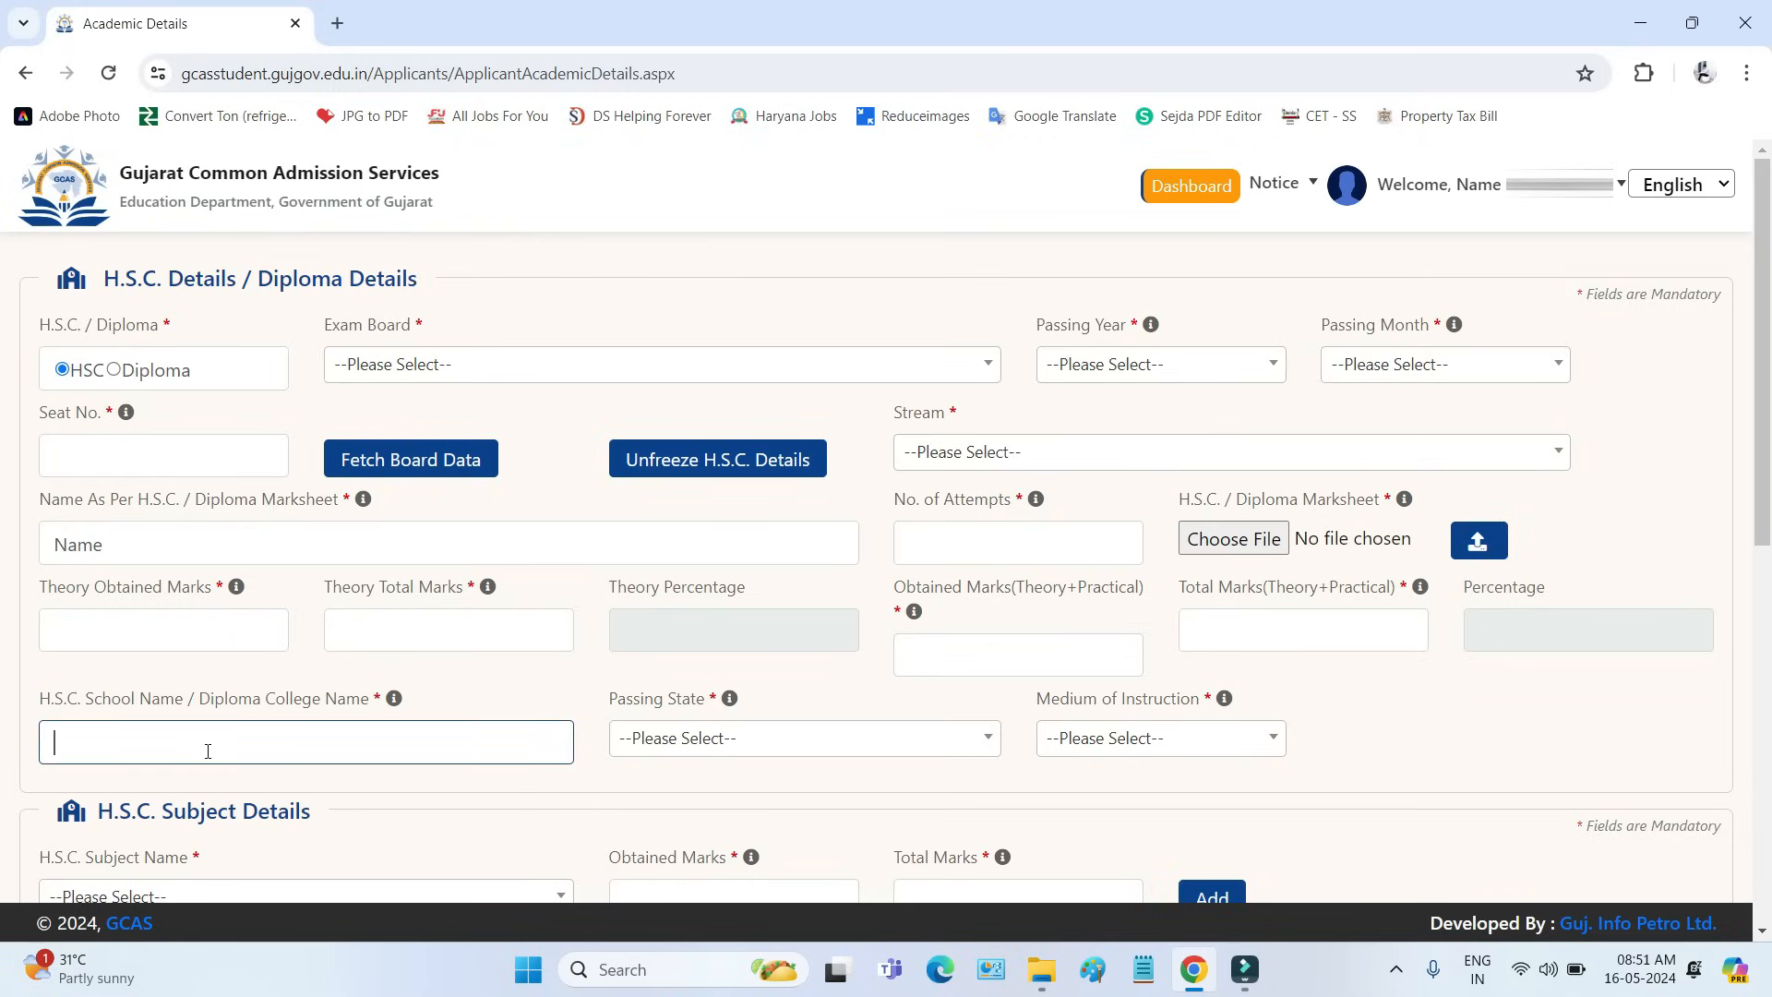
pyautogui.click(696, 749)
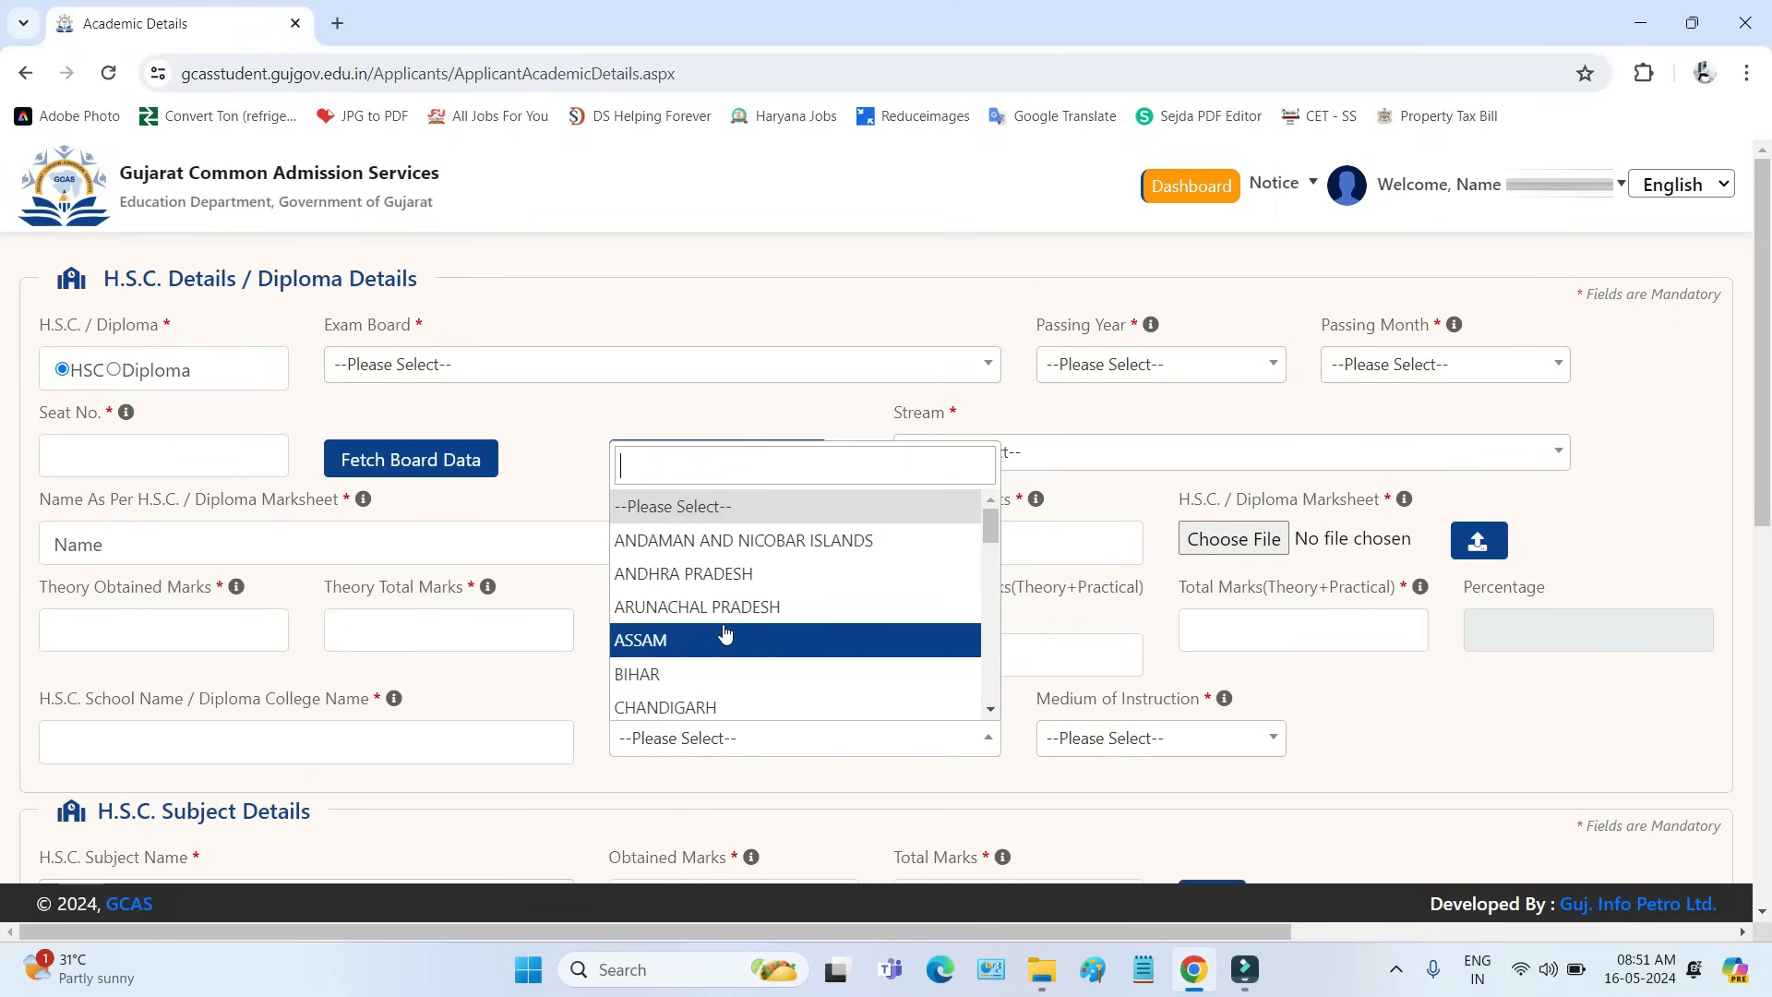
pyautogui.scroll(-3, 726, 609)
pyautogui.scroll(-3, 723, 612)
pyautogui.scroll(7, 724, 613)
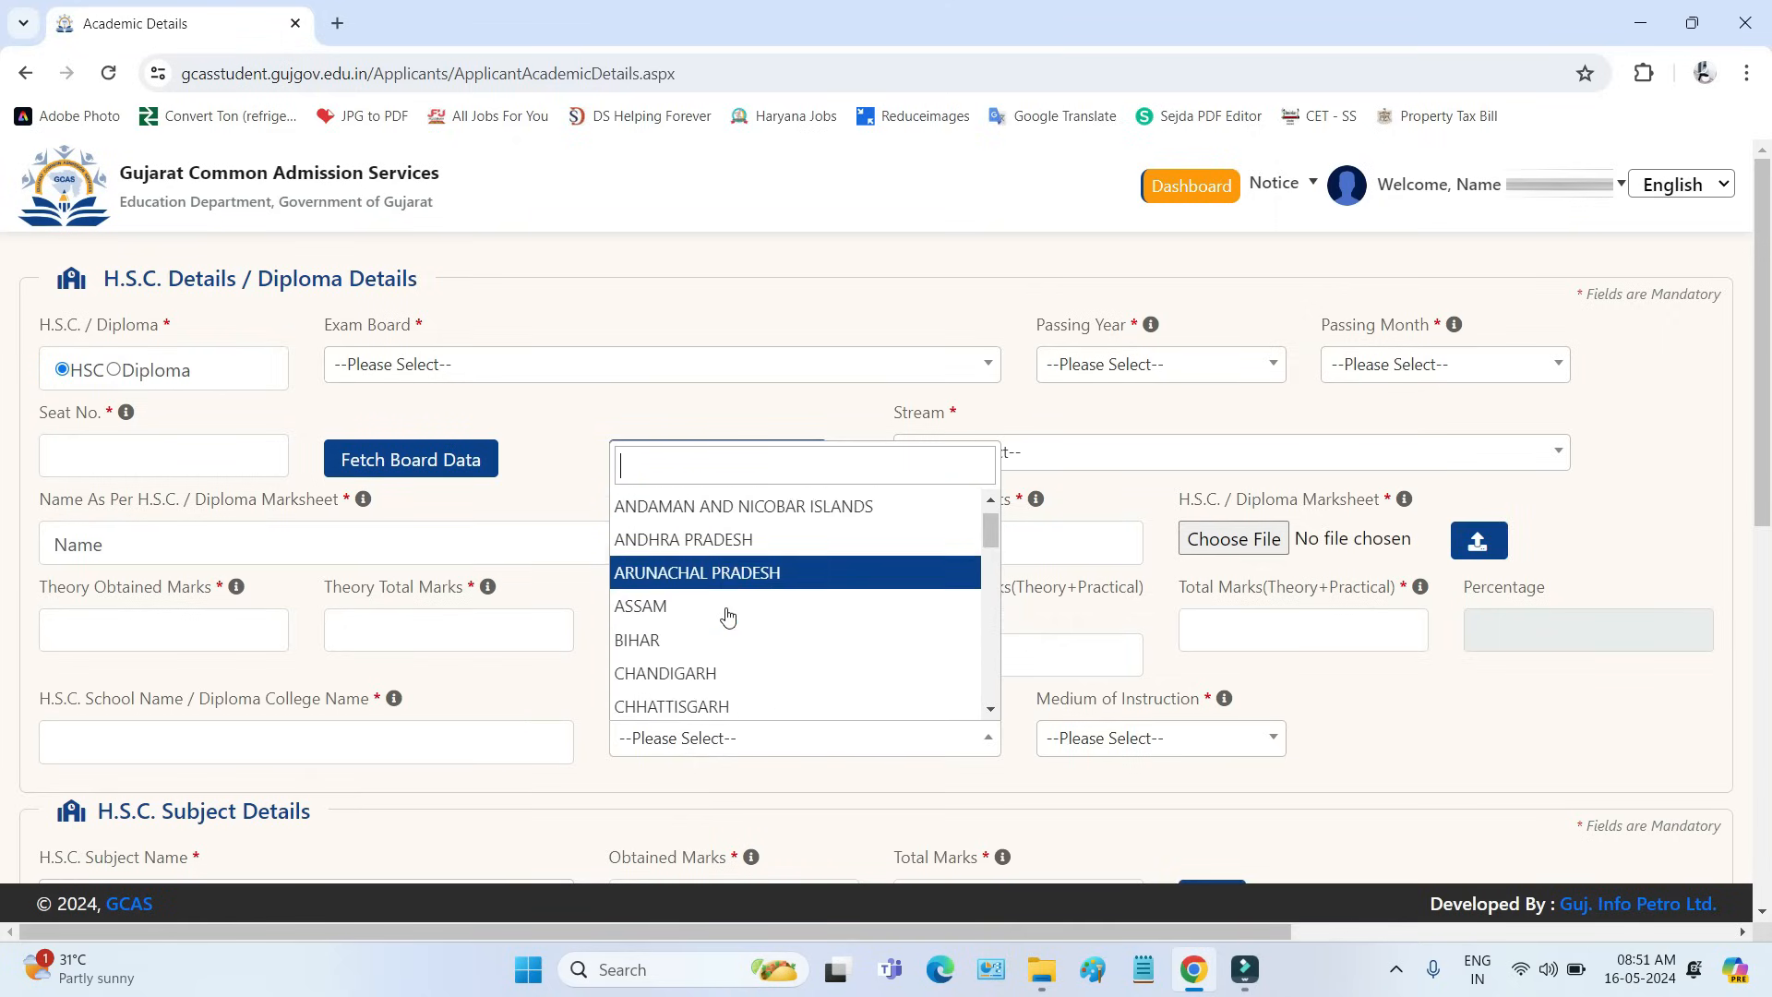
# Step: Close the passing state choices and examine the medium of instruction field in the H.S.C. details
pyautogui.click(1370, 729)
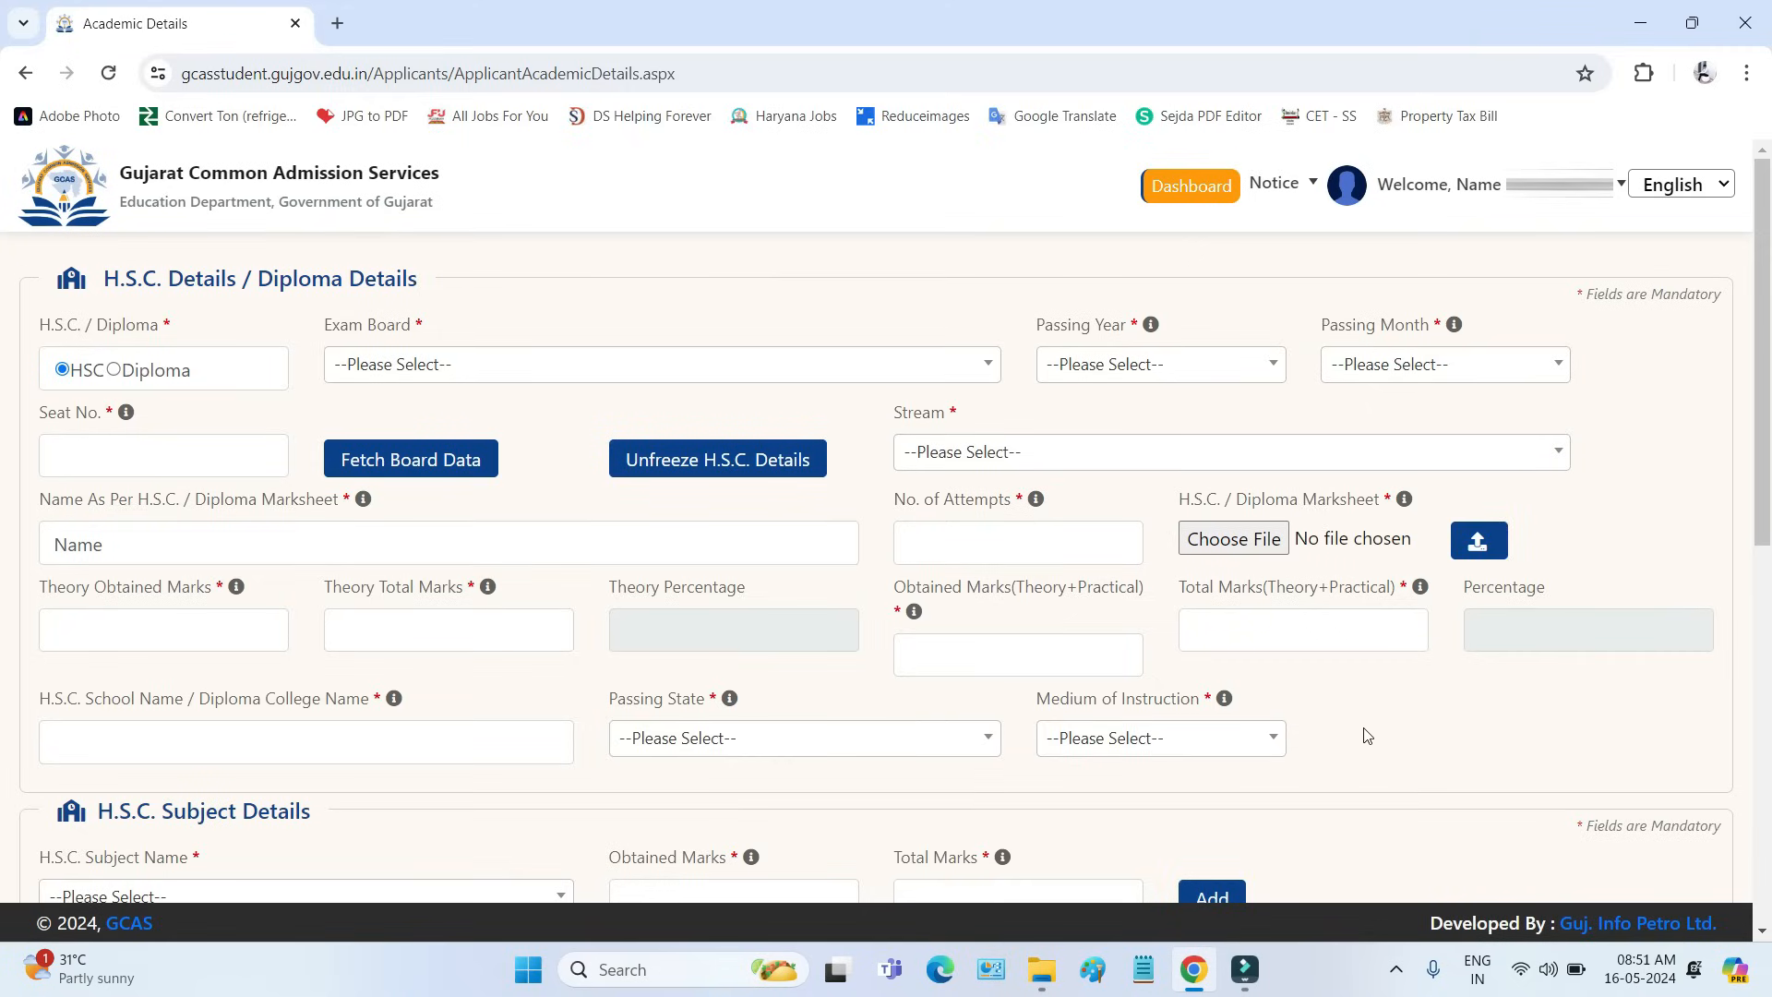
pyautogui.click(1273, 753)
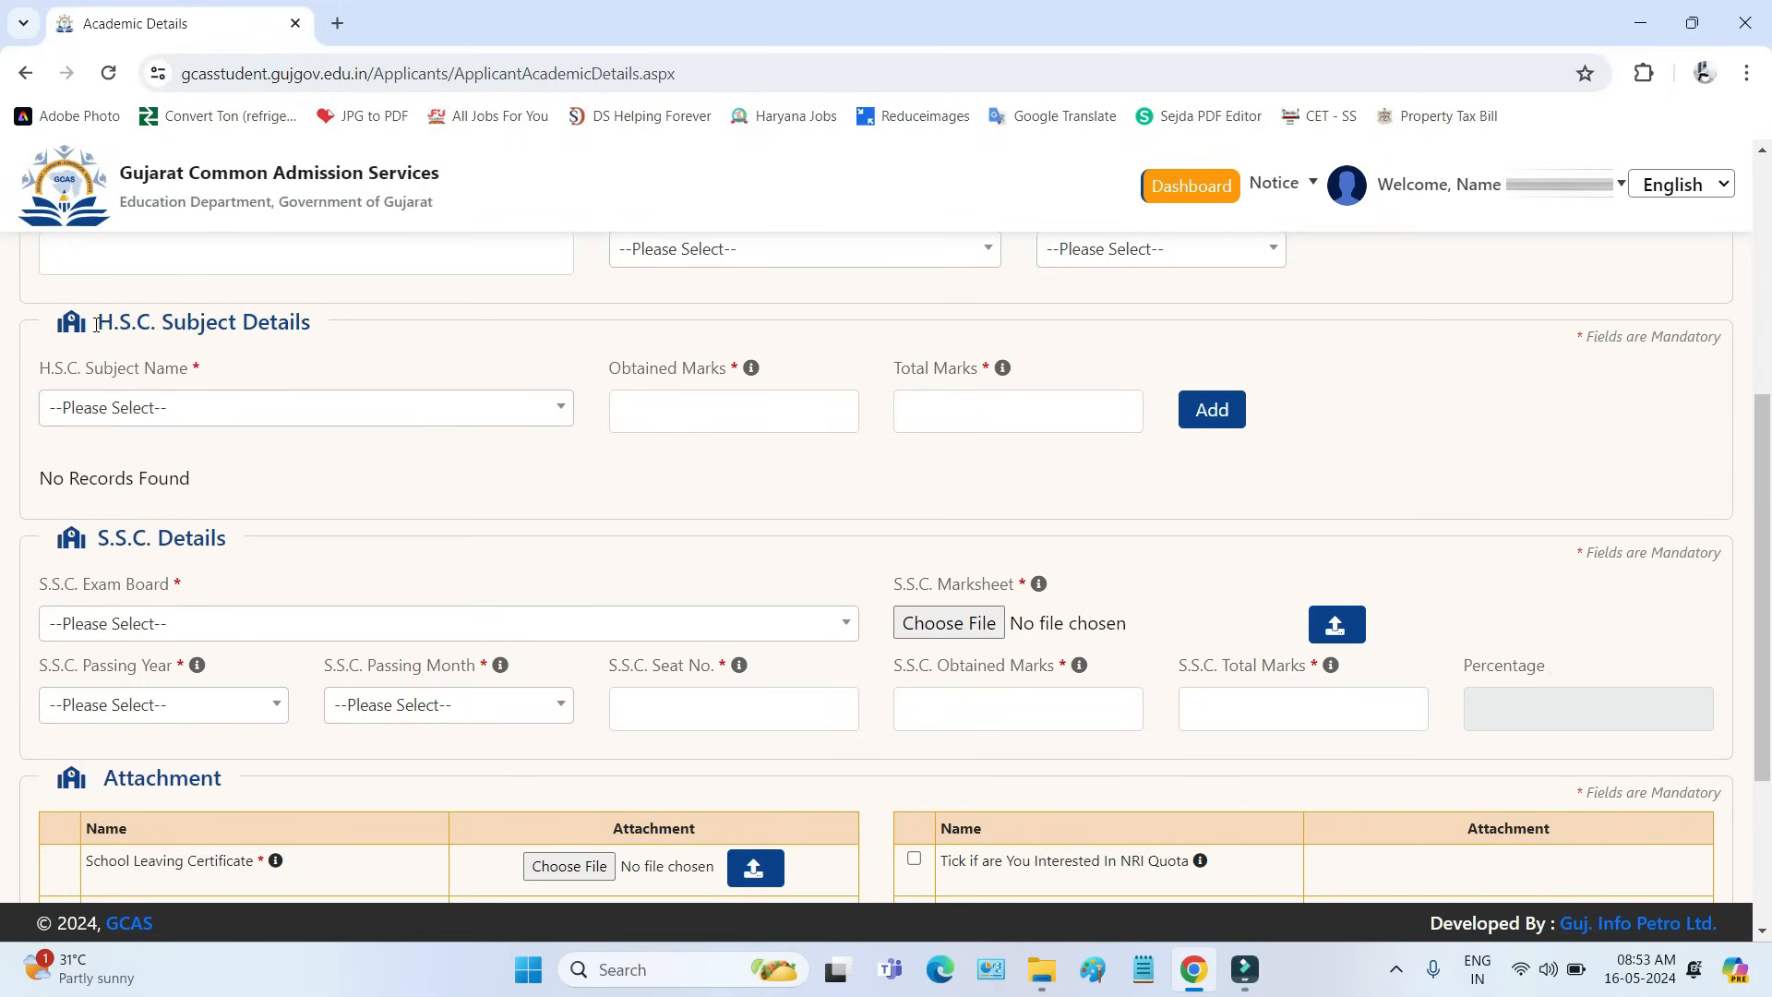
# Step: Examine the subject name choices and the obtained marks and total marks fields in the H.S.C. subject details
pyautogui.moveTo(92, 321); pyautogui.dragTo(305, 323)
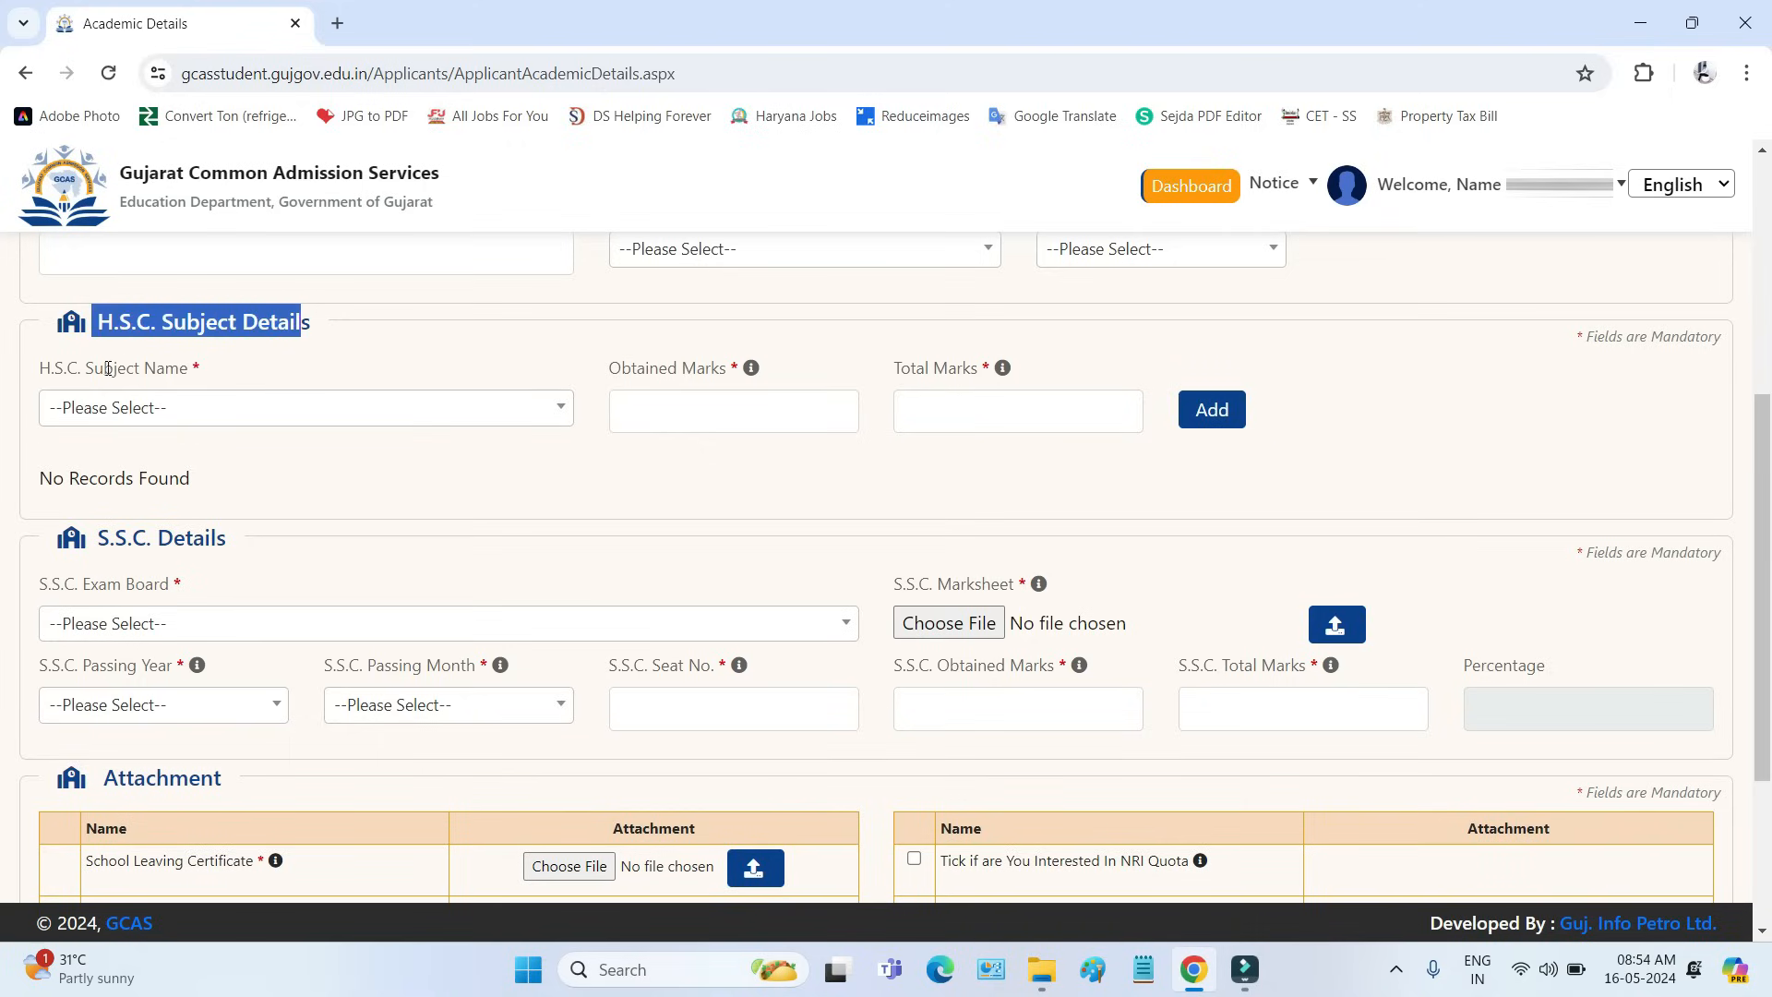
pyautogui.moveTo(84, 366); pyautogui.dragTo(175, 369)
pyautogui.click(170, 407)
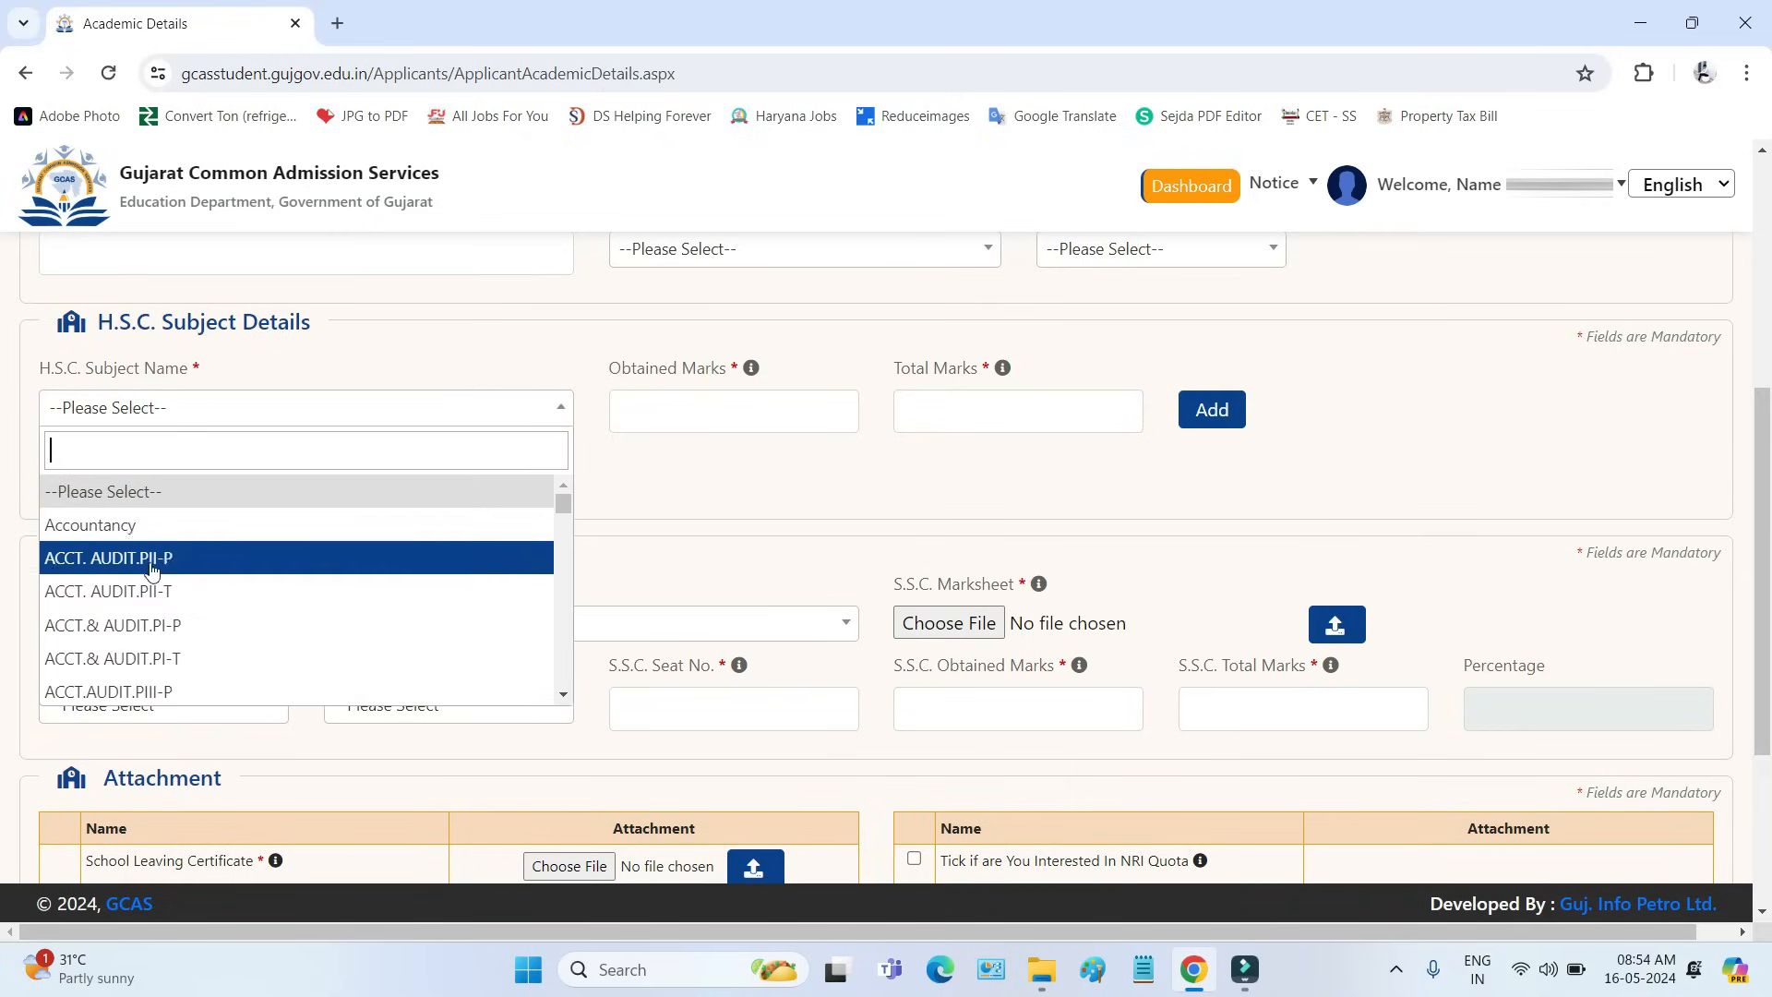
pyautogui.moveTo(618, 370); pyautogui.dragTo(728, 370)
pyautogui.click(649, 408)
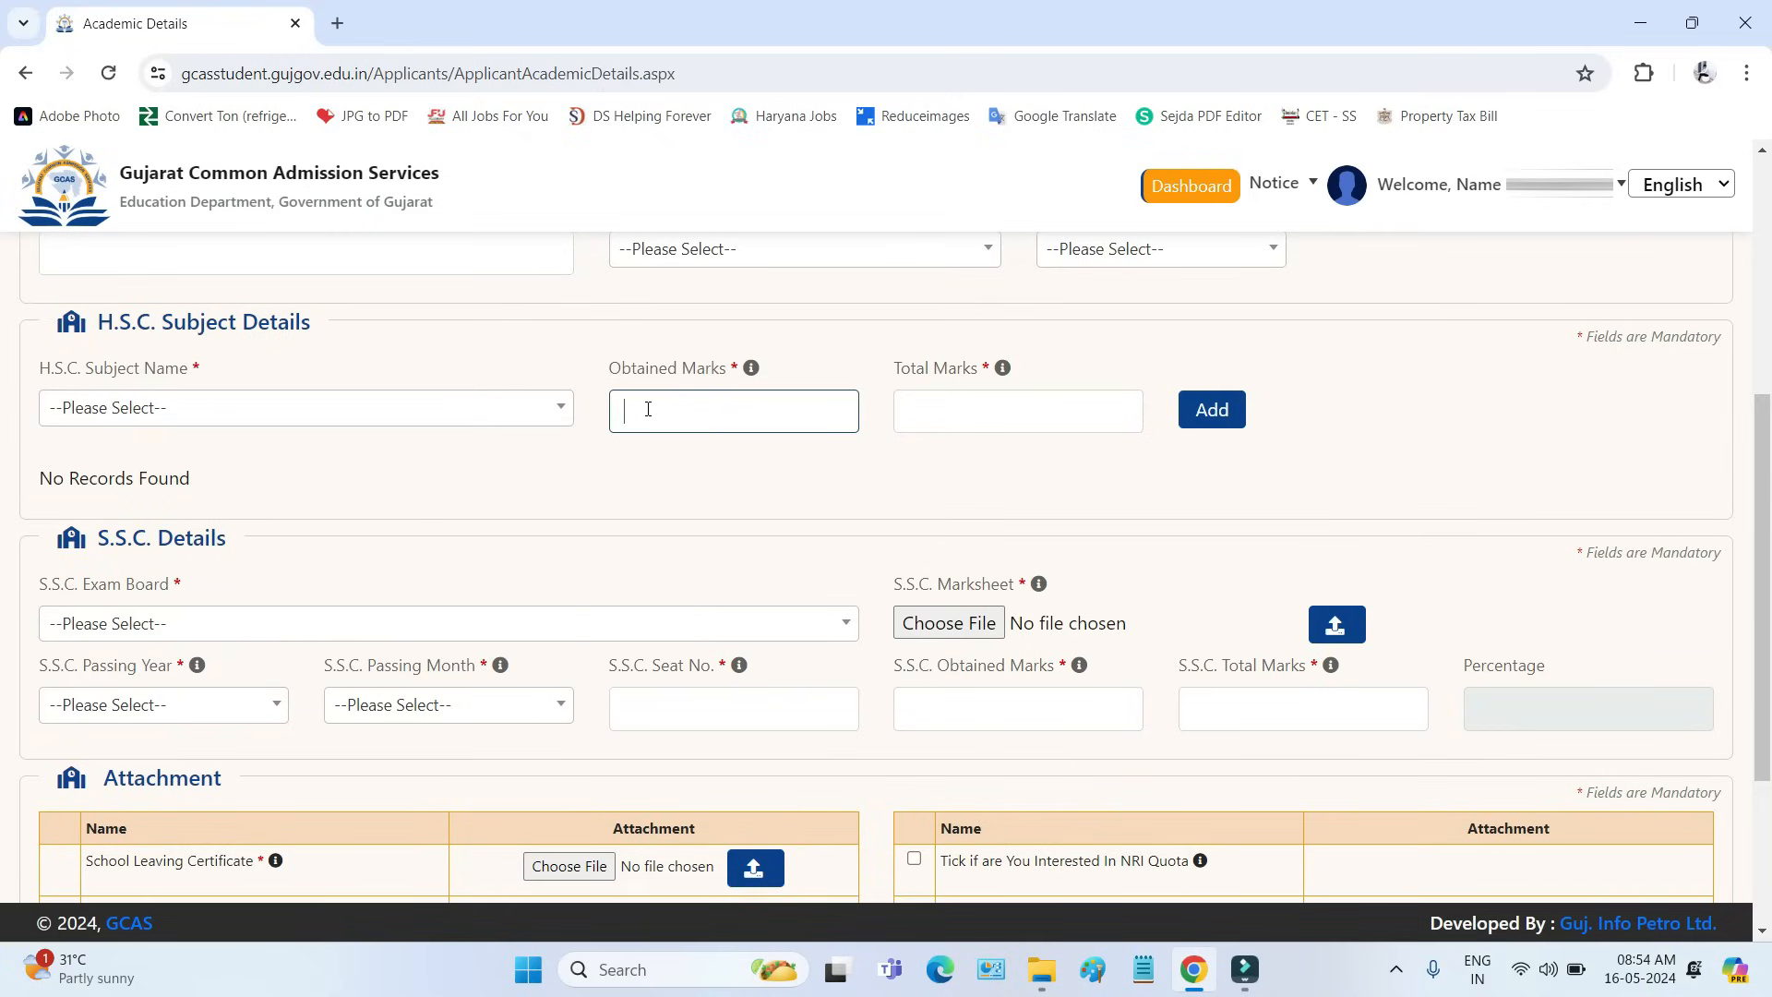
pyautogui.moveTo(893, 369); pyautogui.dragTo(973, 369)
pyautogui.click(931, 409)
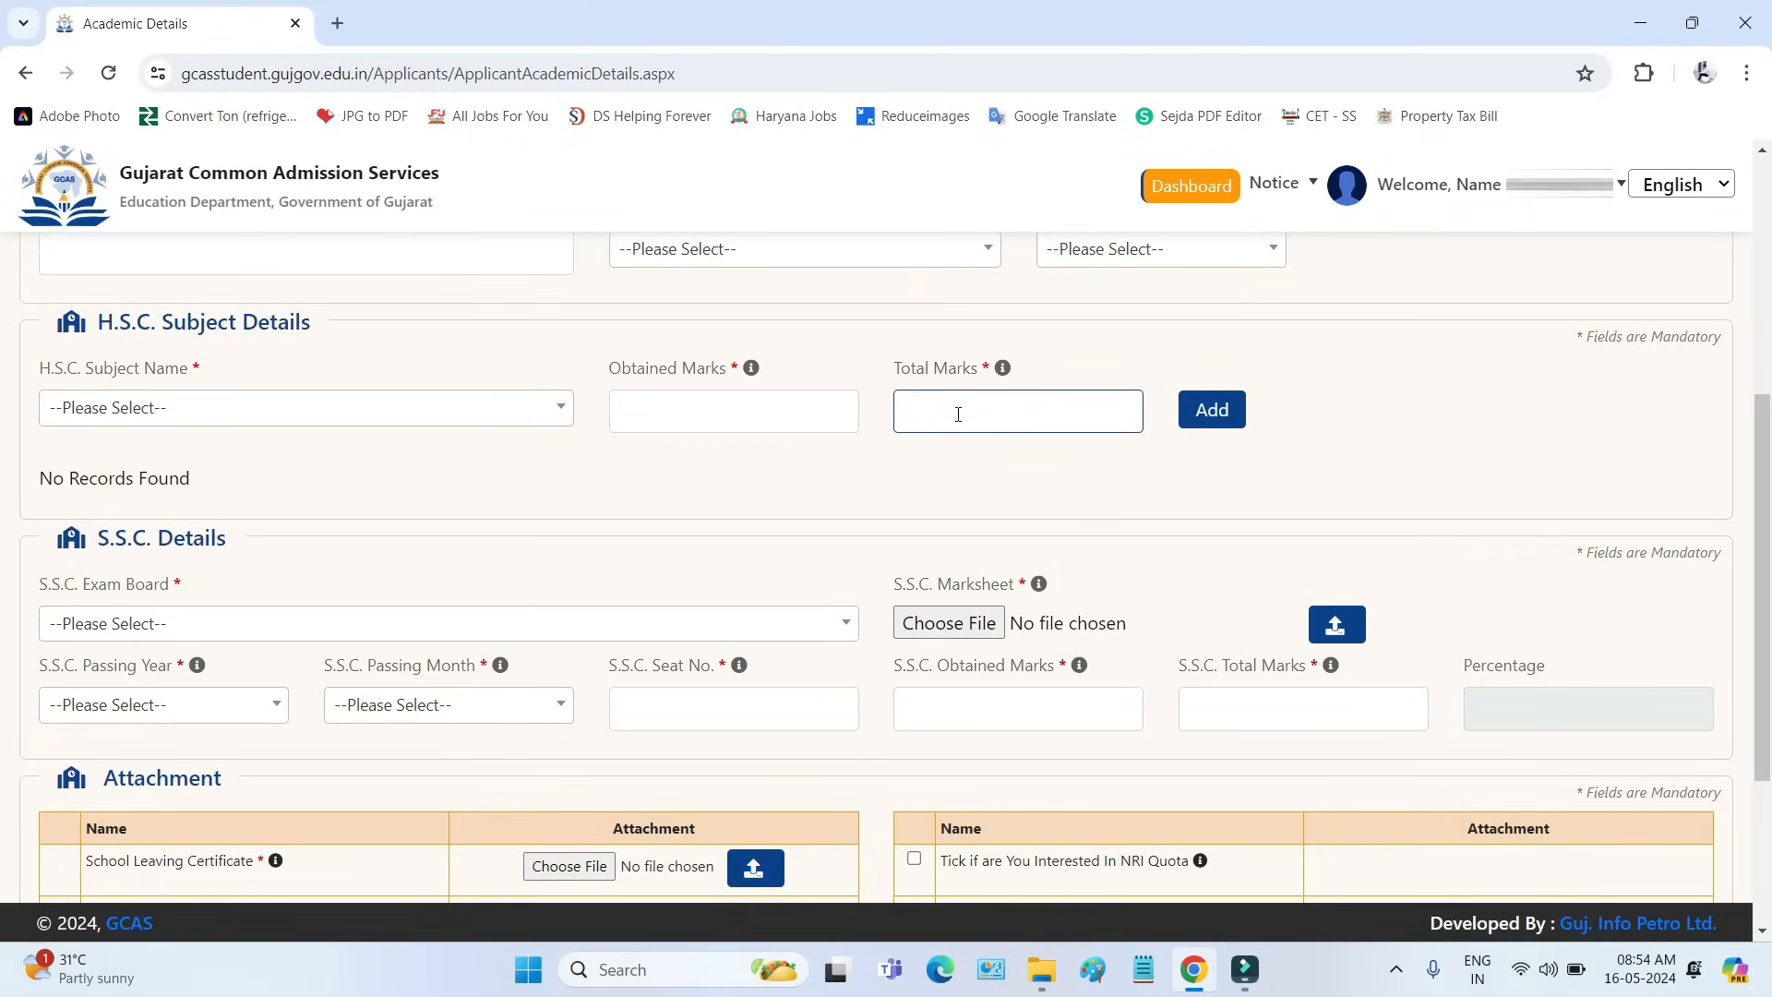
# Step: Add the subject GUJARATI (S.L.) with 89 obtained marks out of 100 to the H.S.C. subject details and review its row
pyautogui.click(1200, 422)
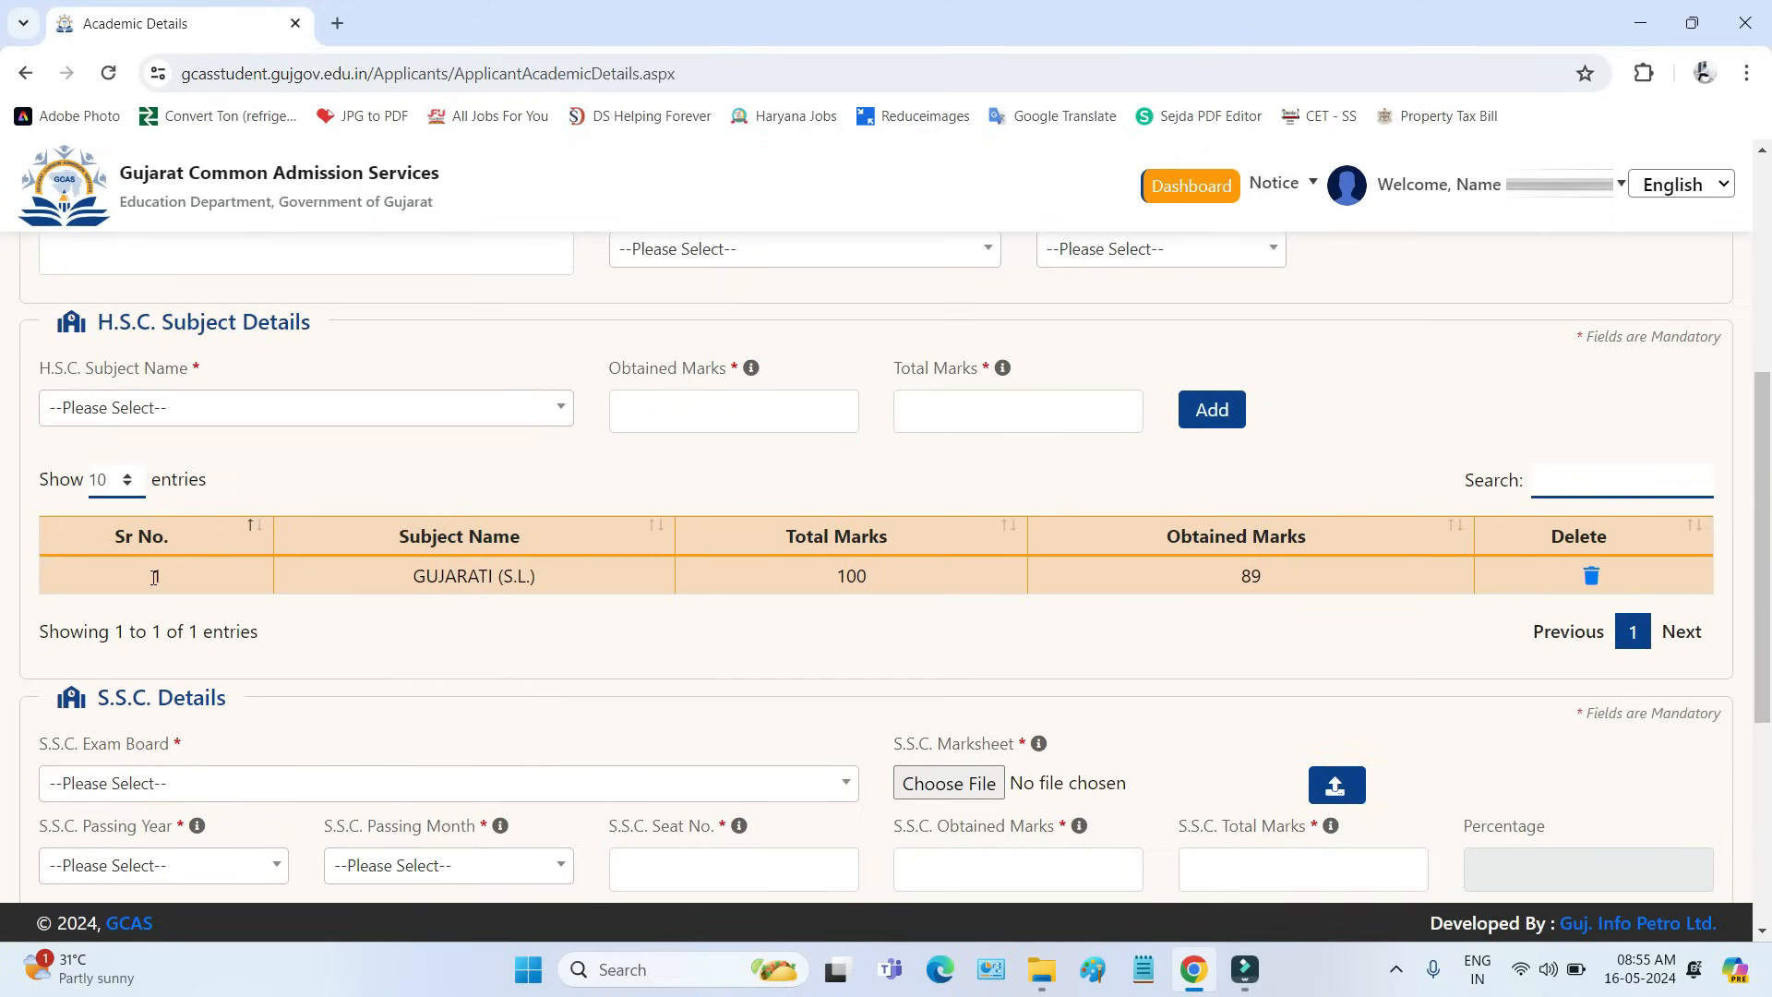
pyautogui.moveTo(151, 578); pyautogui.dragTo(266, 579)
pyautogui.moveTo(433, 580); pyautogui.dragTo(1021, 594)
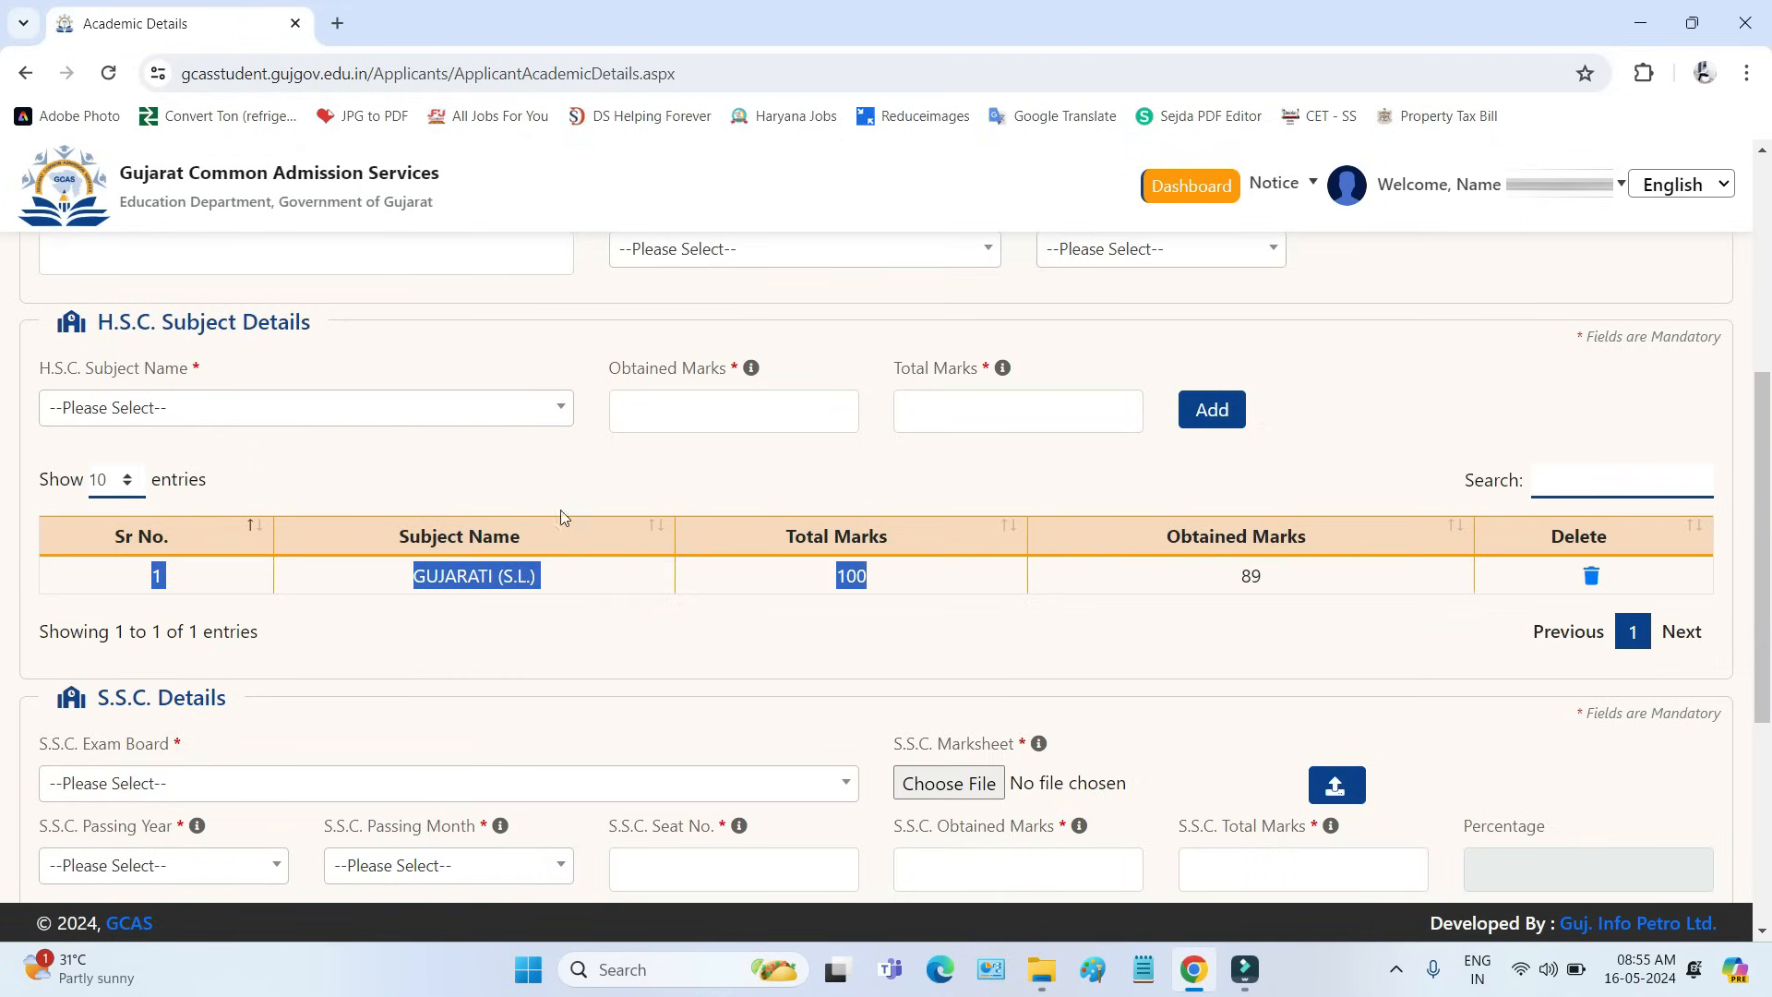
# Step: Examine the subject name choices and both marks fields again for entering a further H.S.C. subject
pyautogui.click(472, 418)
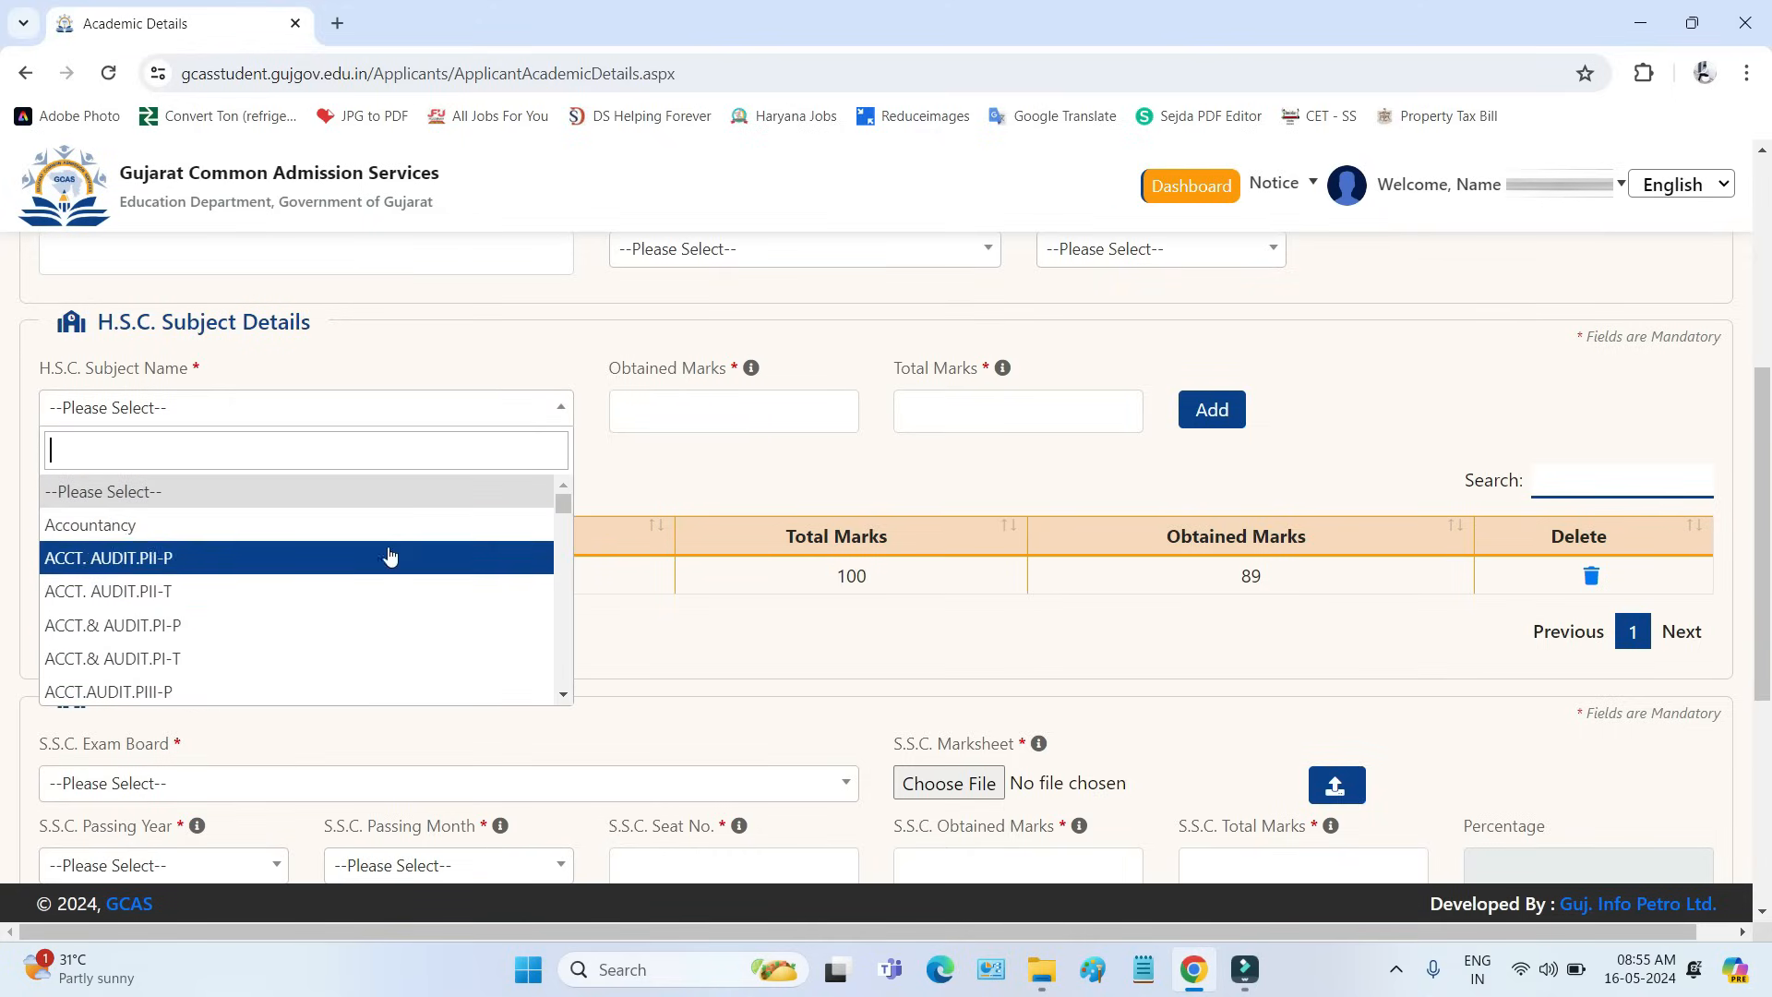
pyautogui.moveTo(620, 367); pyautogui.dragTo(687, 411)
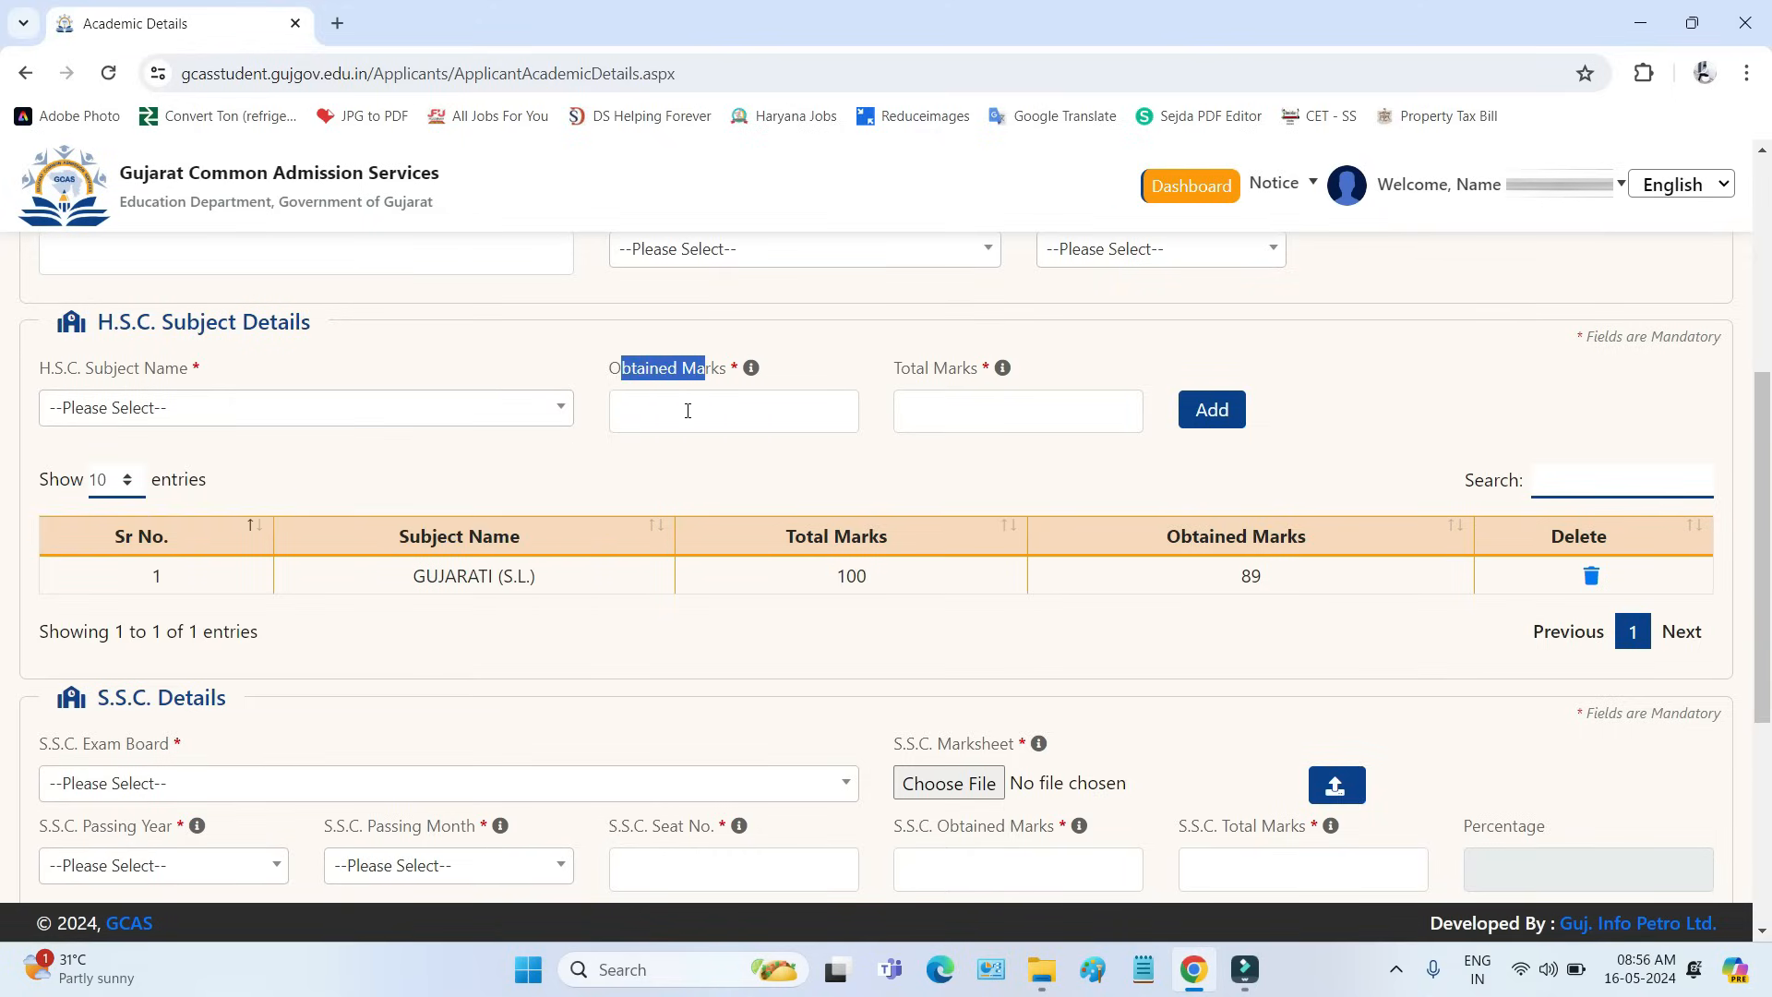
pyautogui.moveTo(900, 369); pyautogui.dragTo(963, 401)
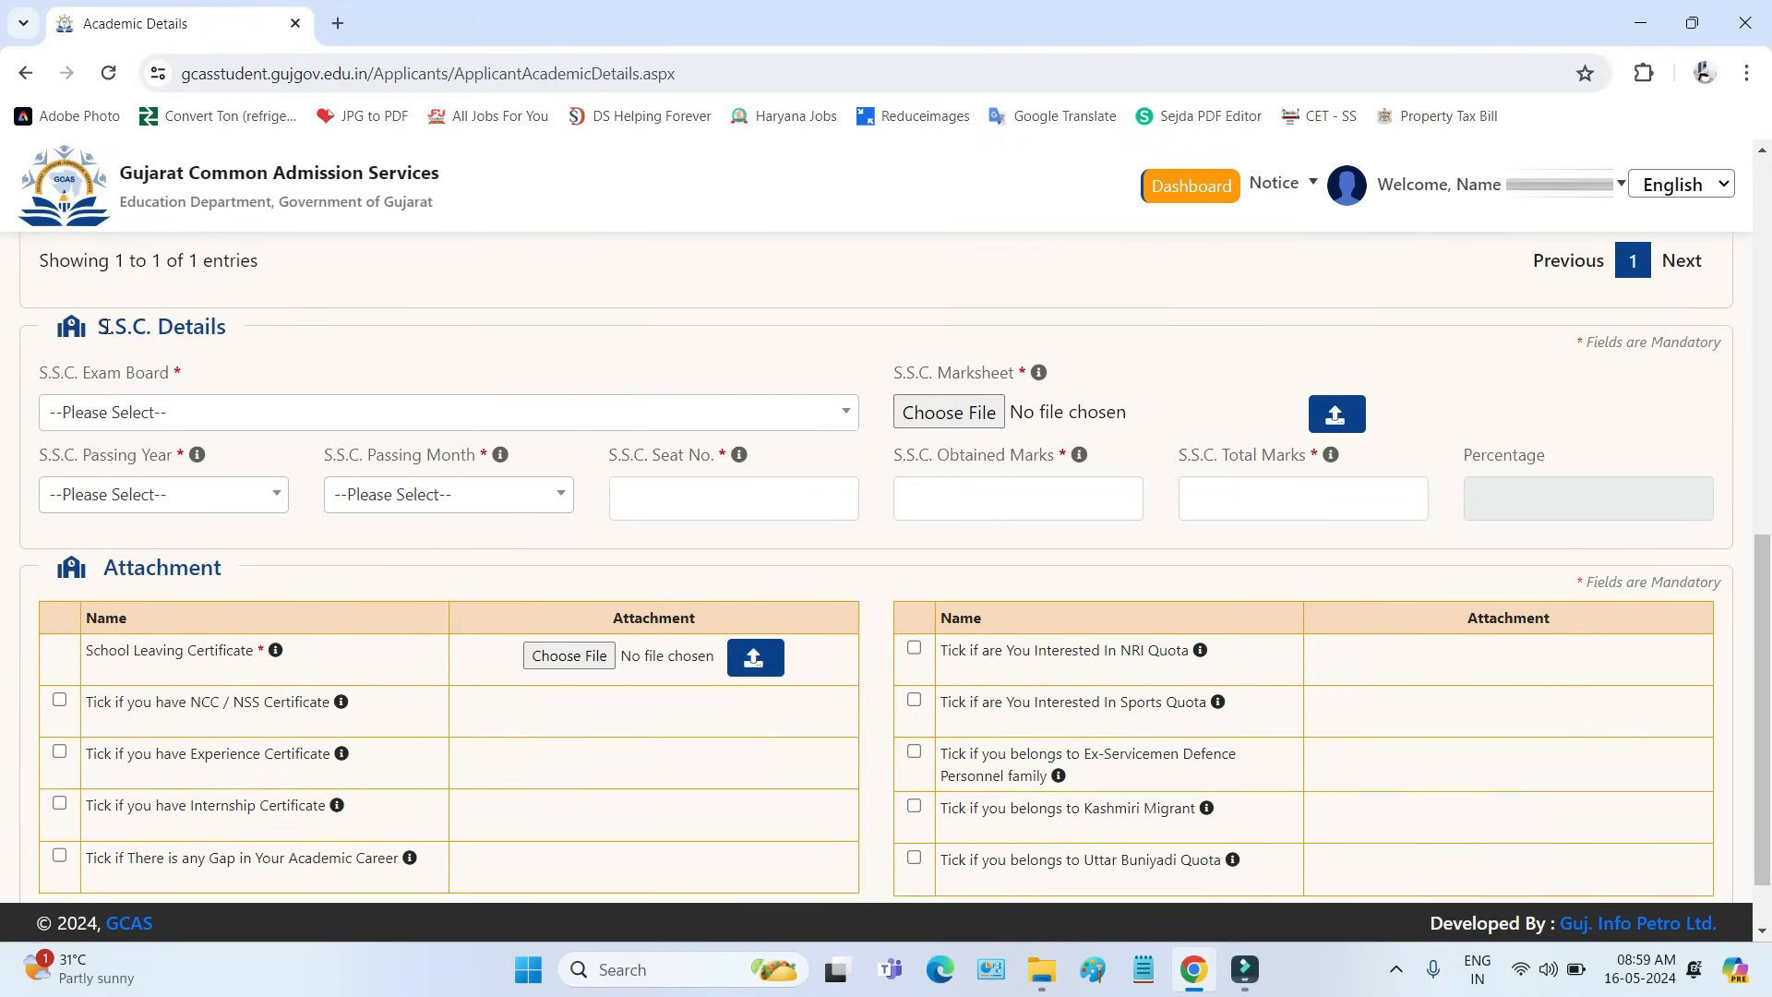
# Step: Browse the exam board choices and examine the marksheet upload field in the S.S.C. details
pyautogui.moveTo(99, 326); pyautogui.dragTo(238, 330)
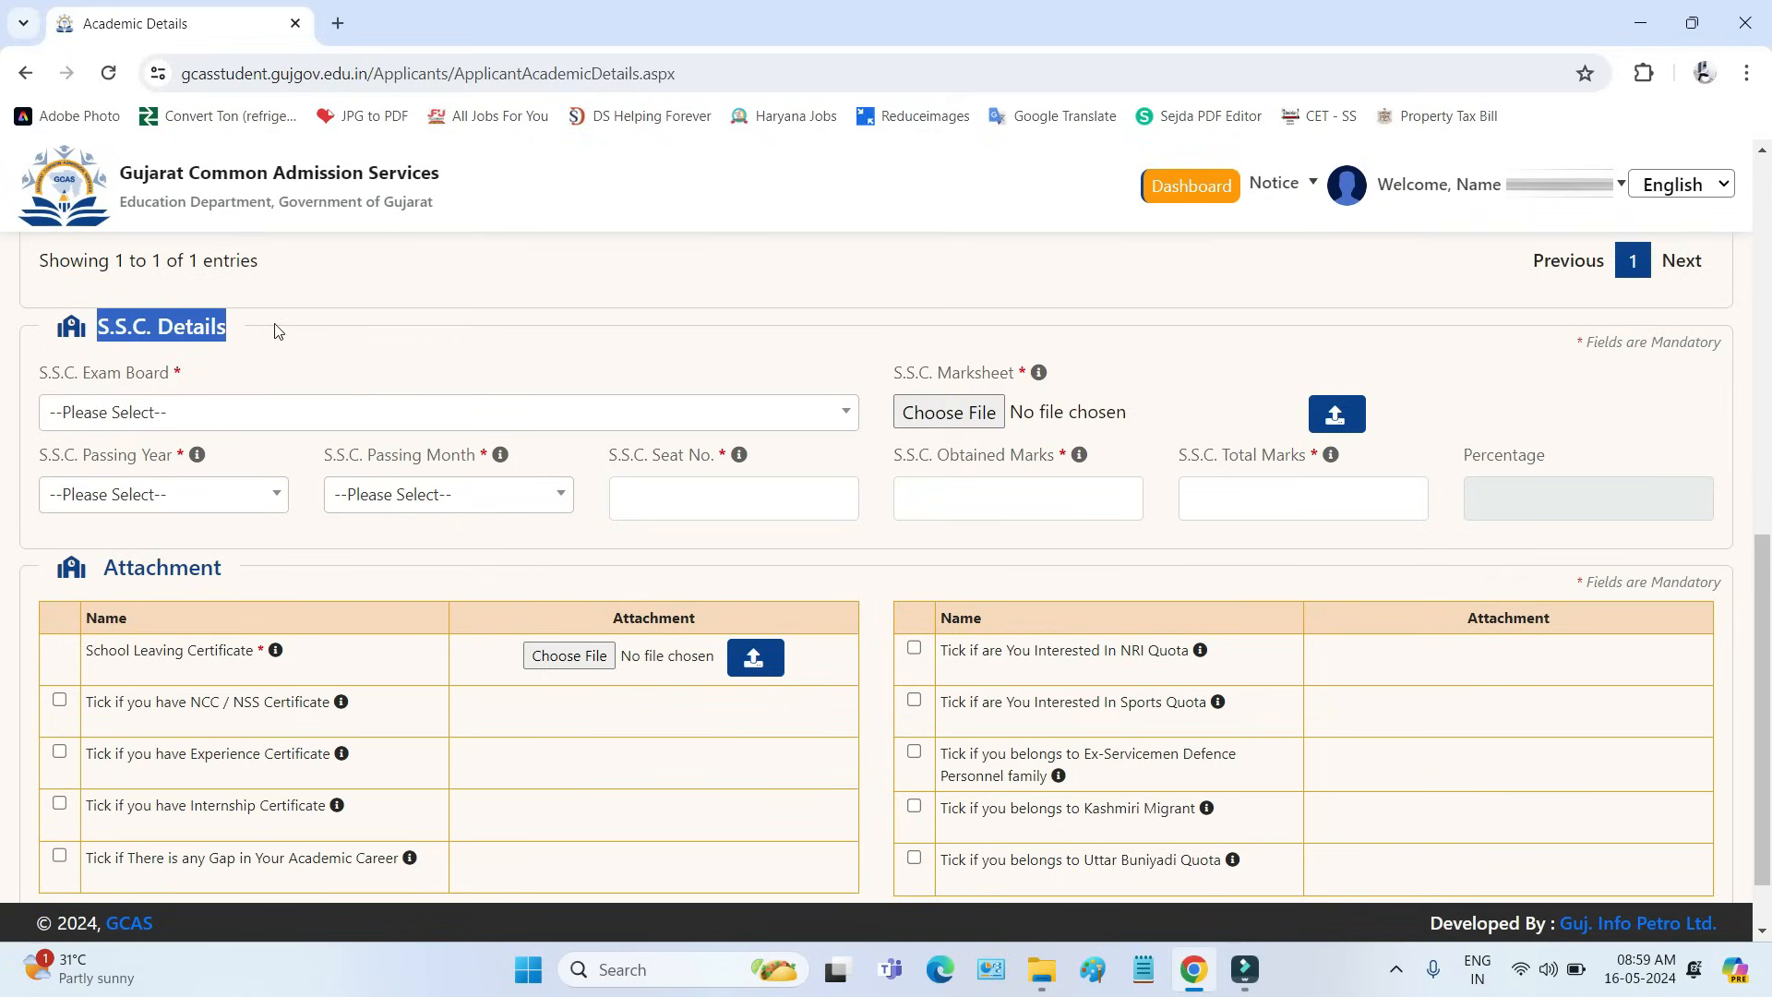
pyautogui.moveTo(43, 373); pyautogui.dragTo(137, 408)
pyautogui.click(137, 413)
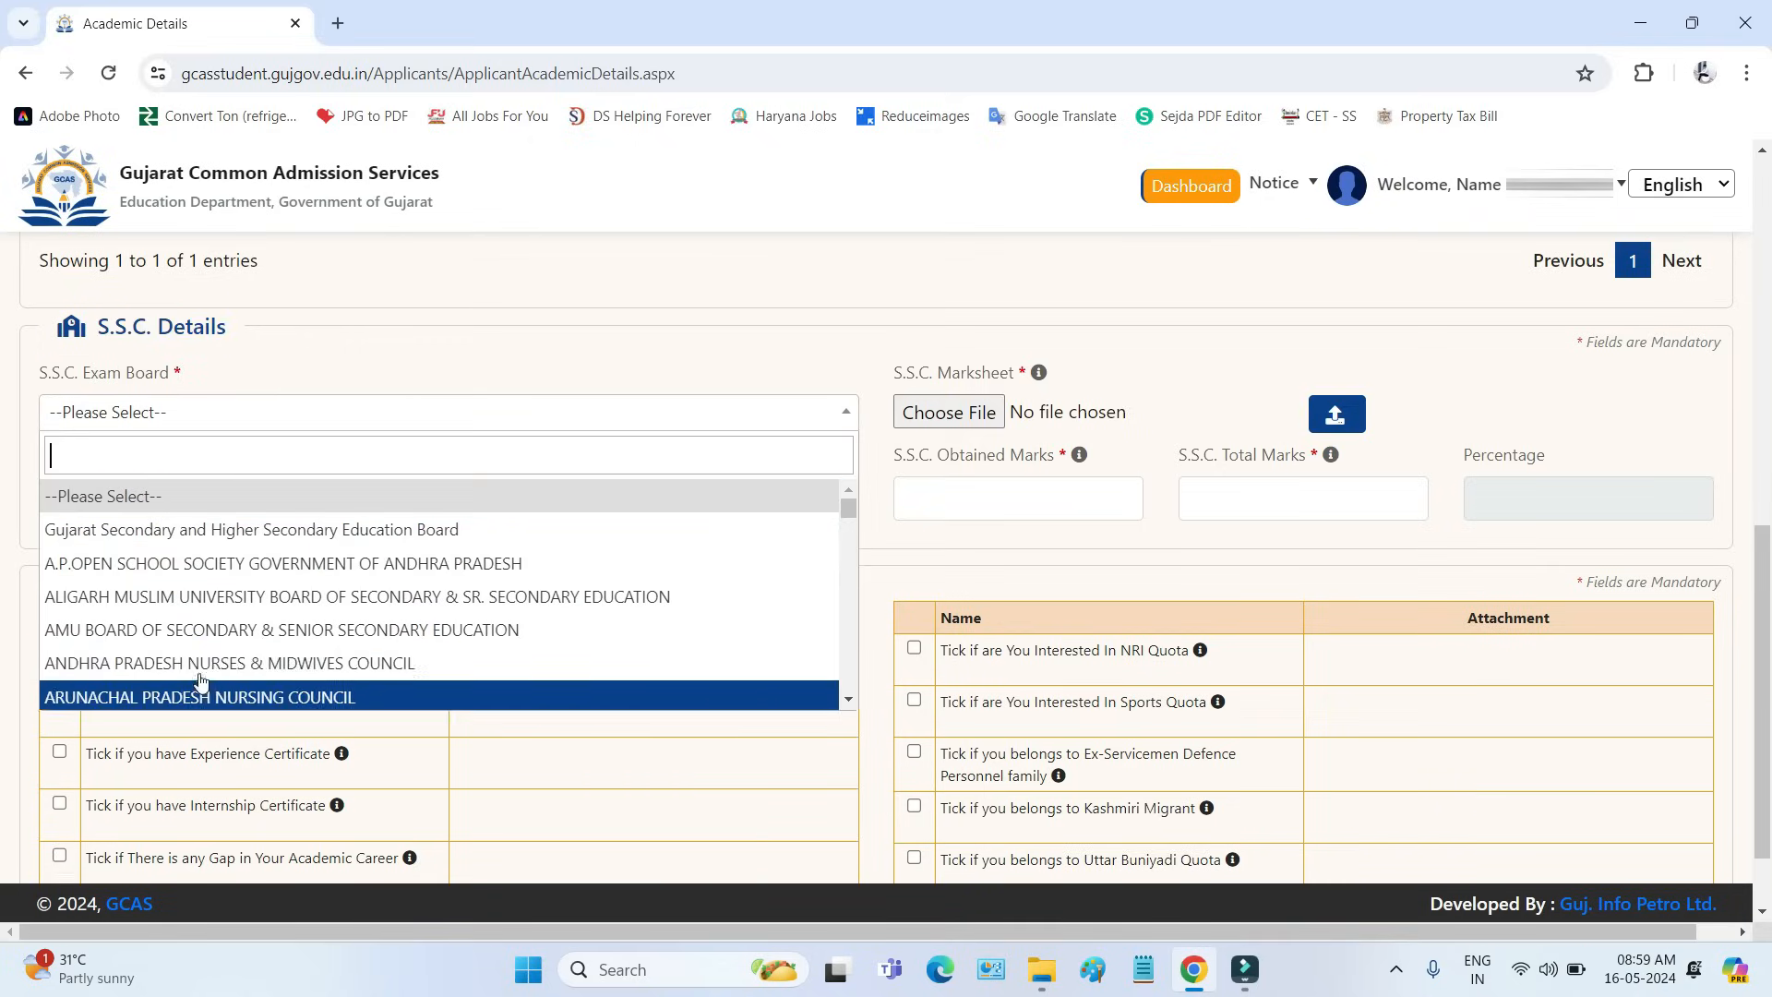
pyautogui.scroll(-8, 205, 591)
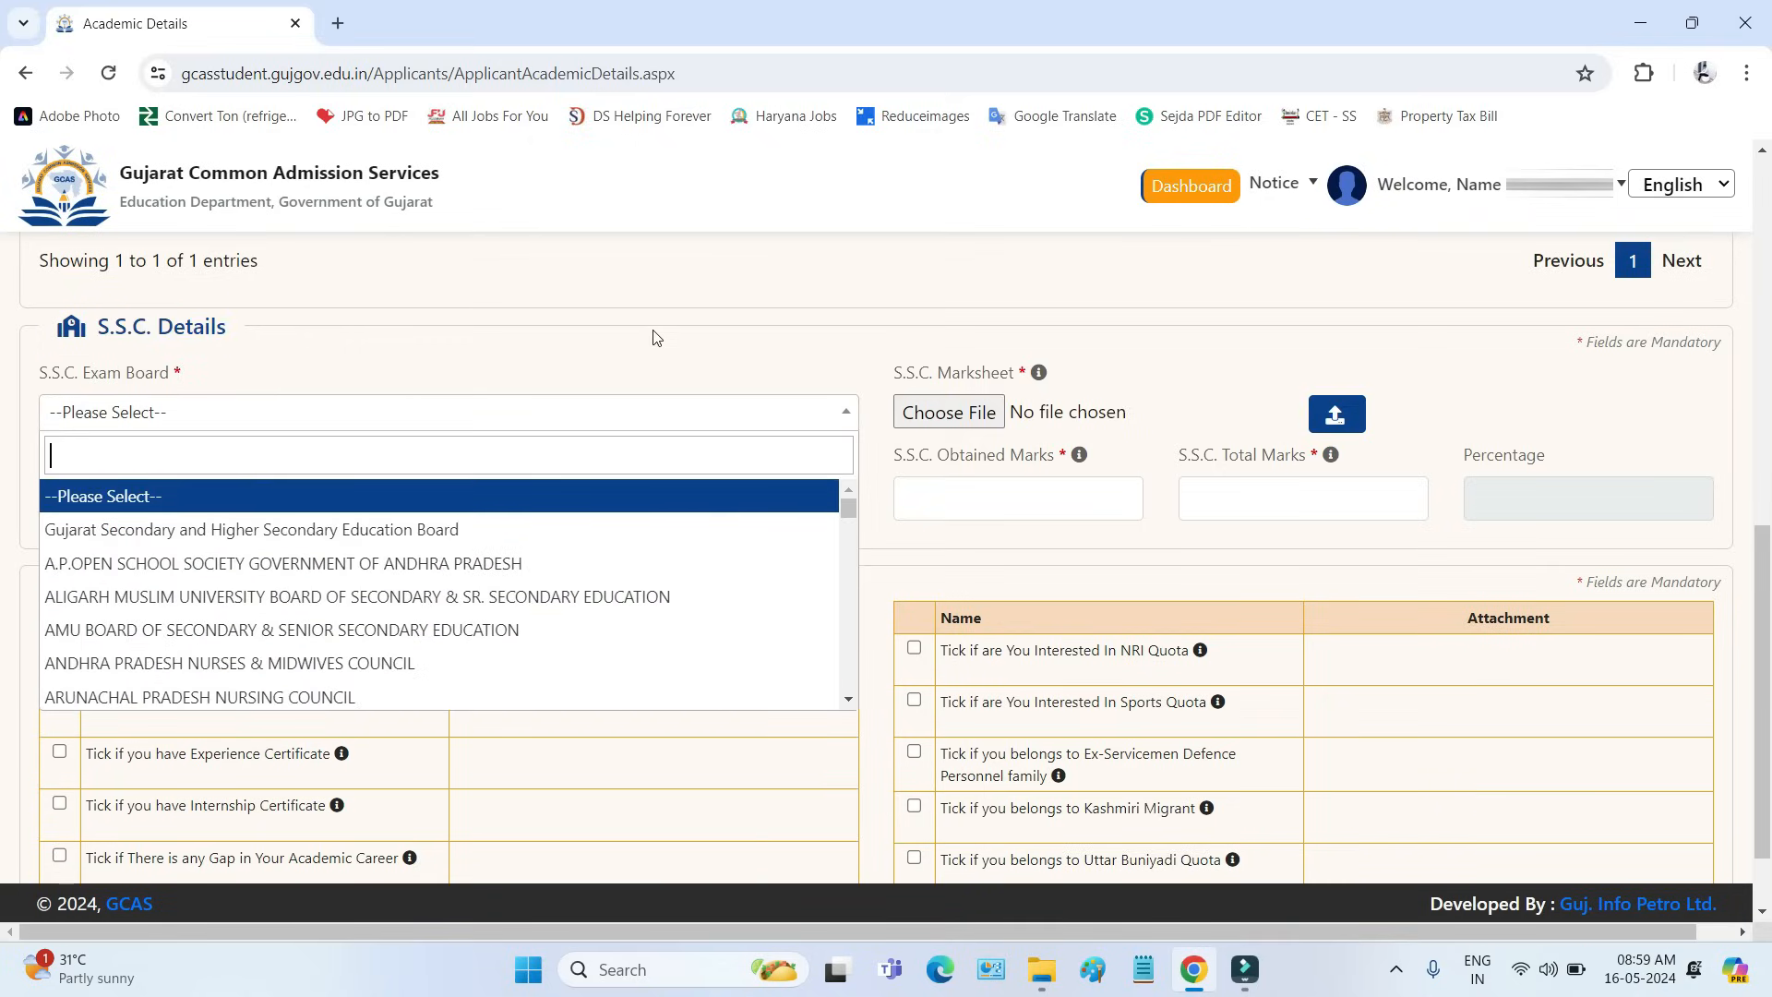
pyautogui.click(834, 355)
pyautogui.moveTo(892, 373); pyautogui.dragTo(1036, 376)
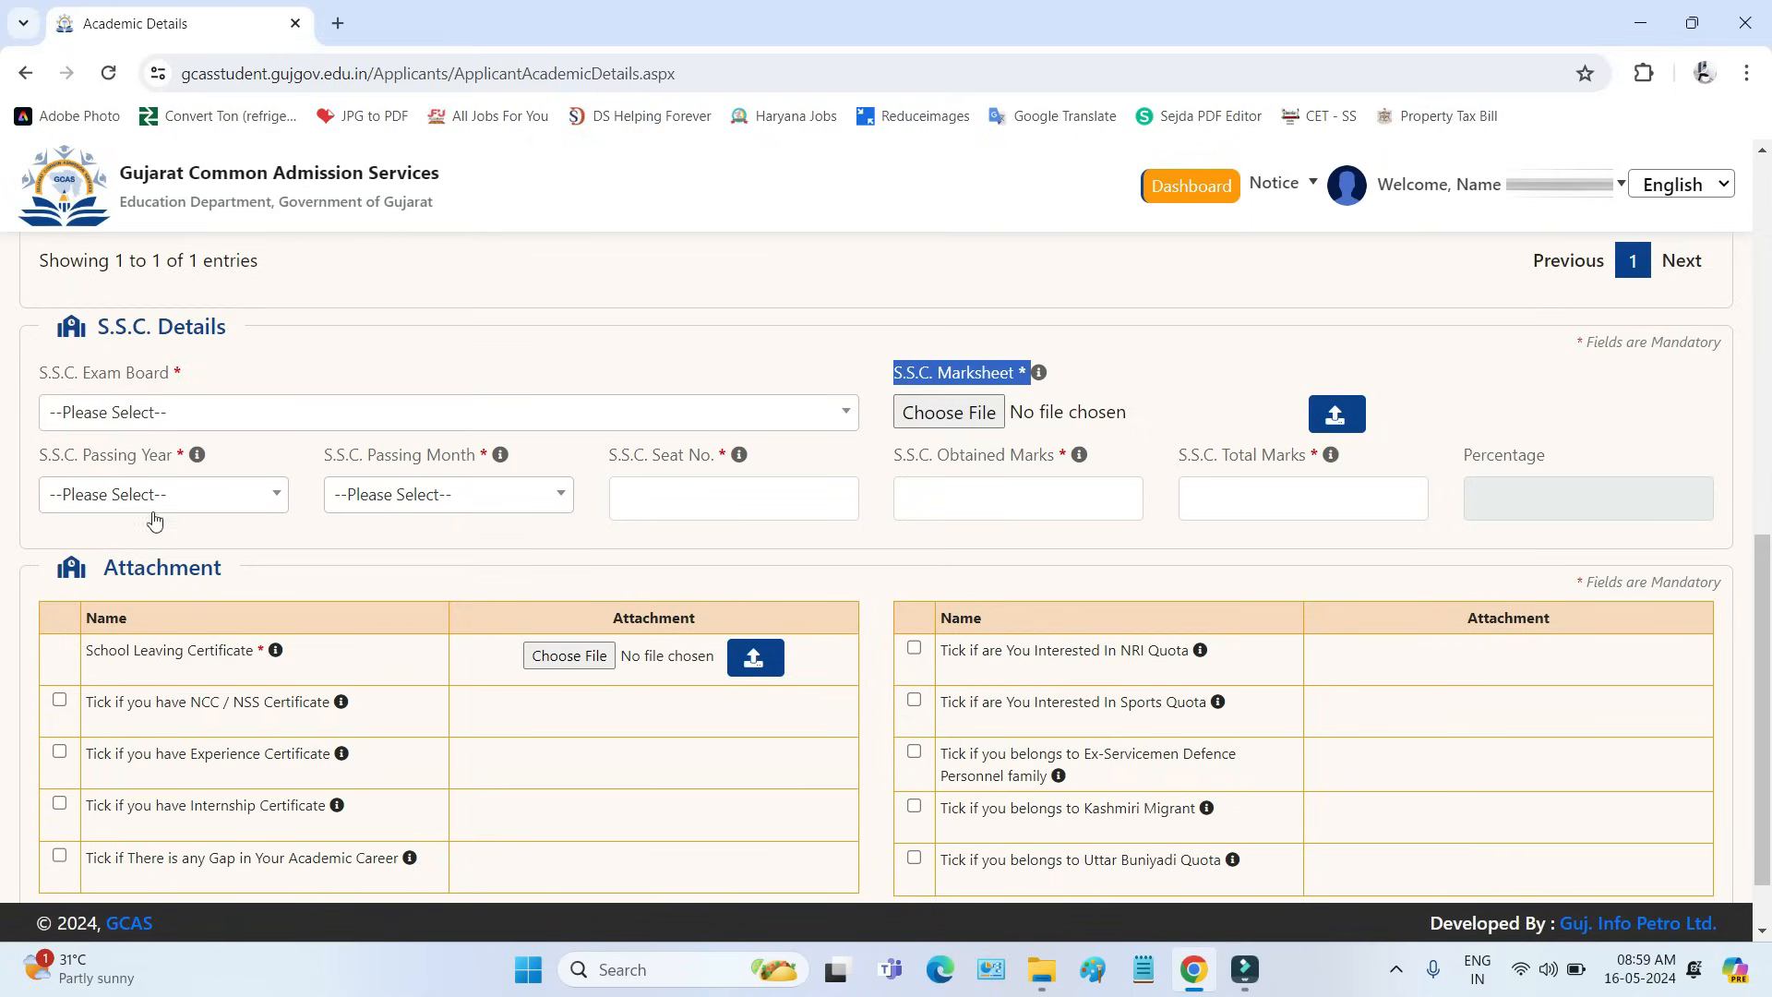
# Step: Examine the available passing years and passing months in the S.S.C. details
pyautogui.moveTo(47, 458); pyautogui.dragTo(142, 457)
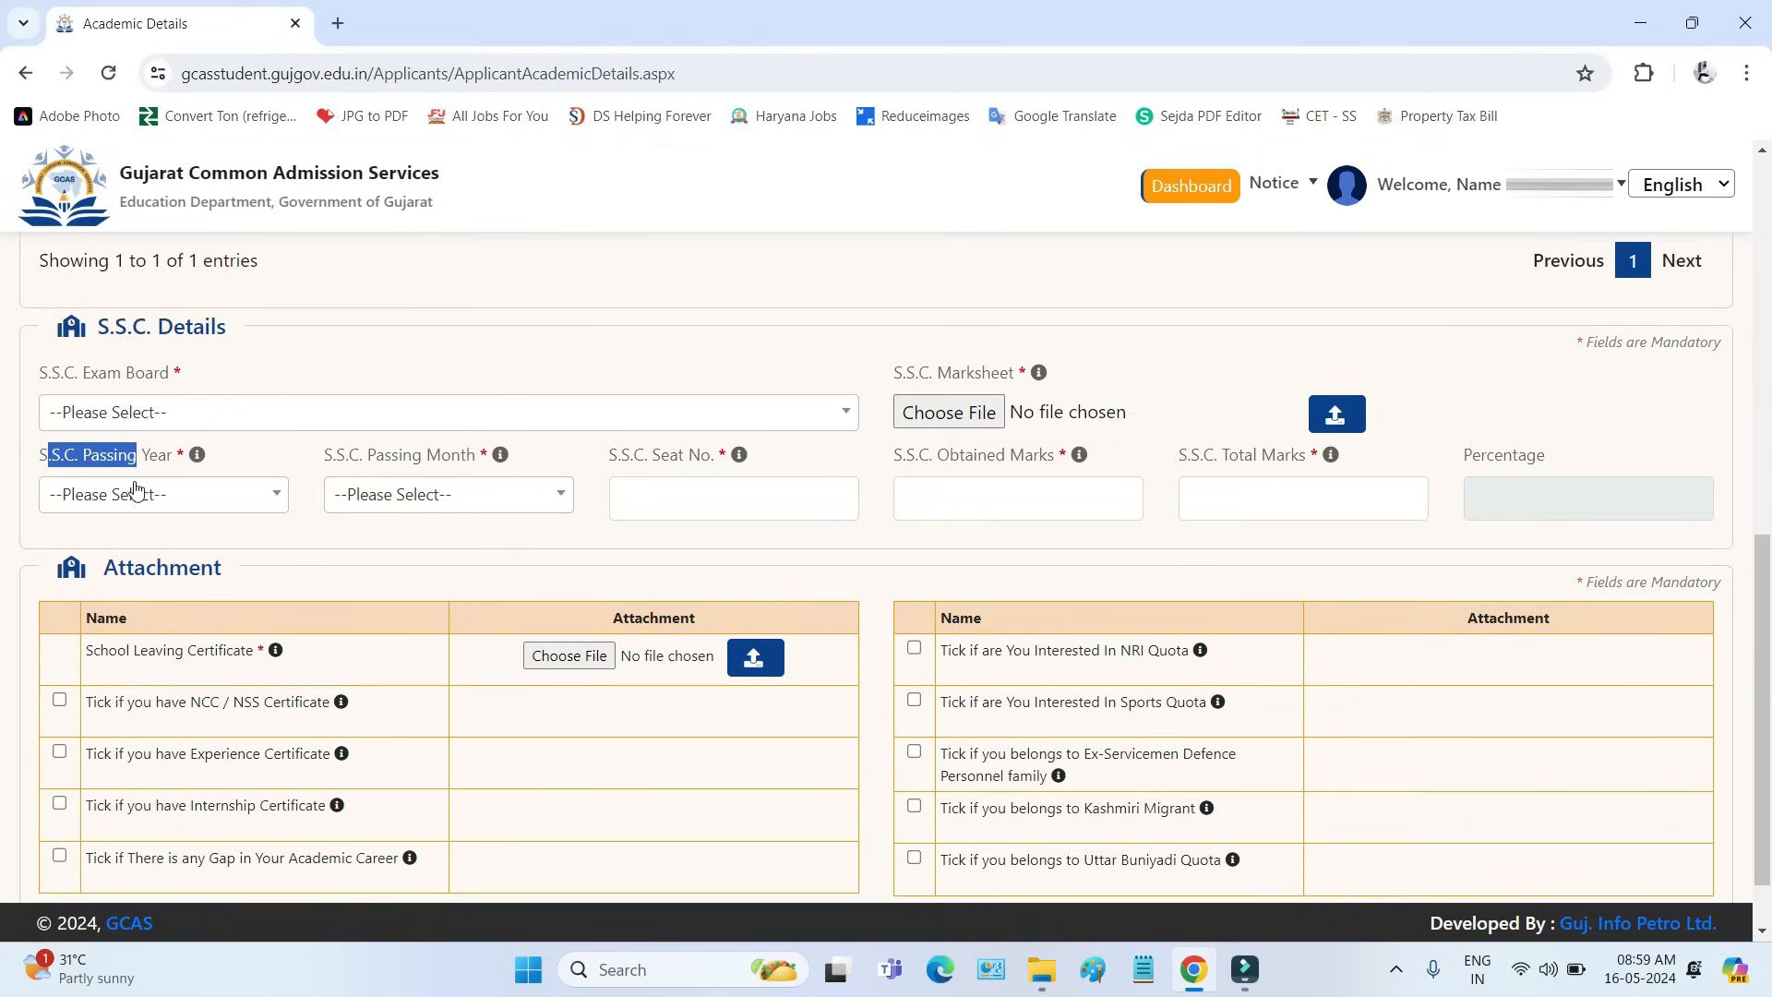
pyautogui.click(137, 495)
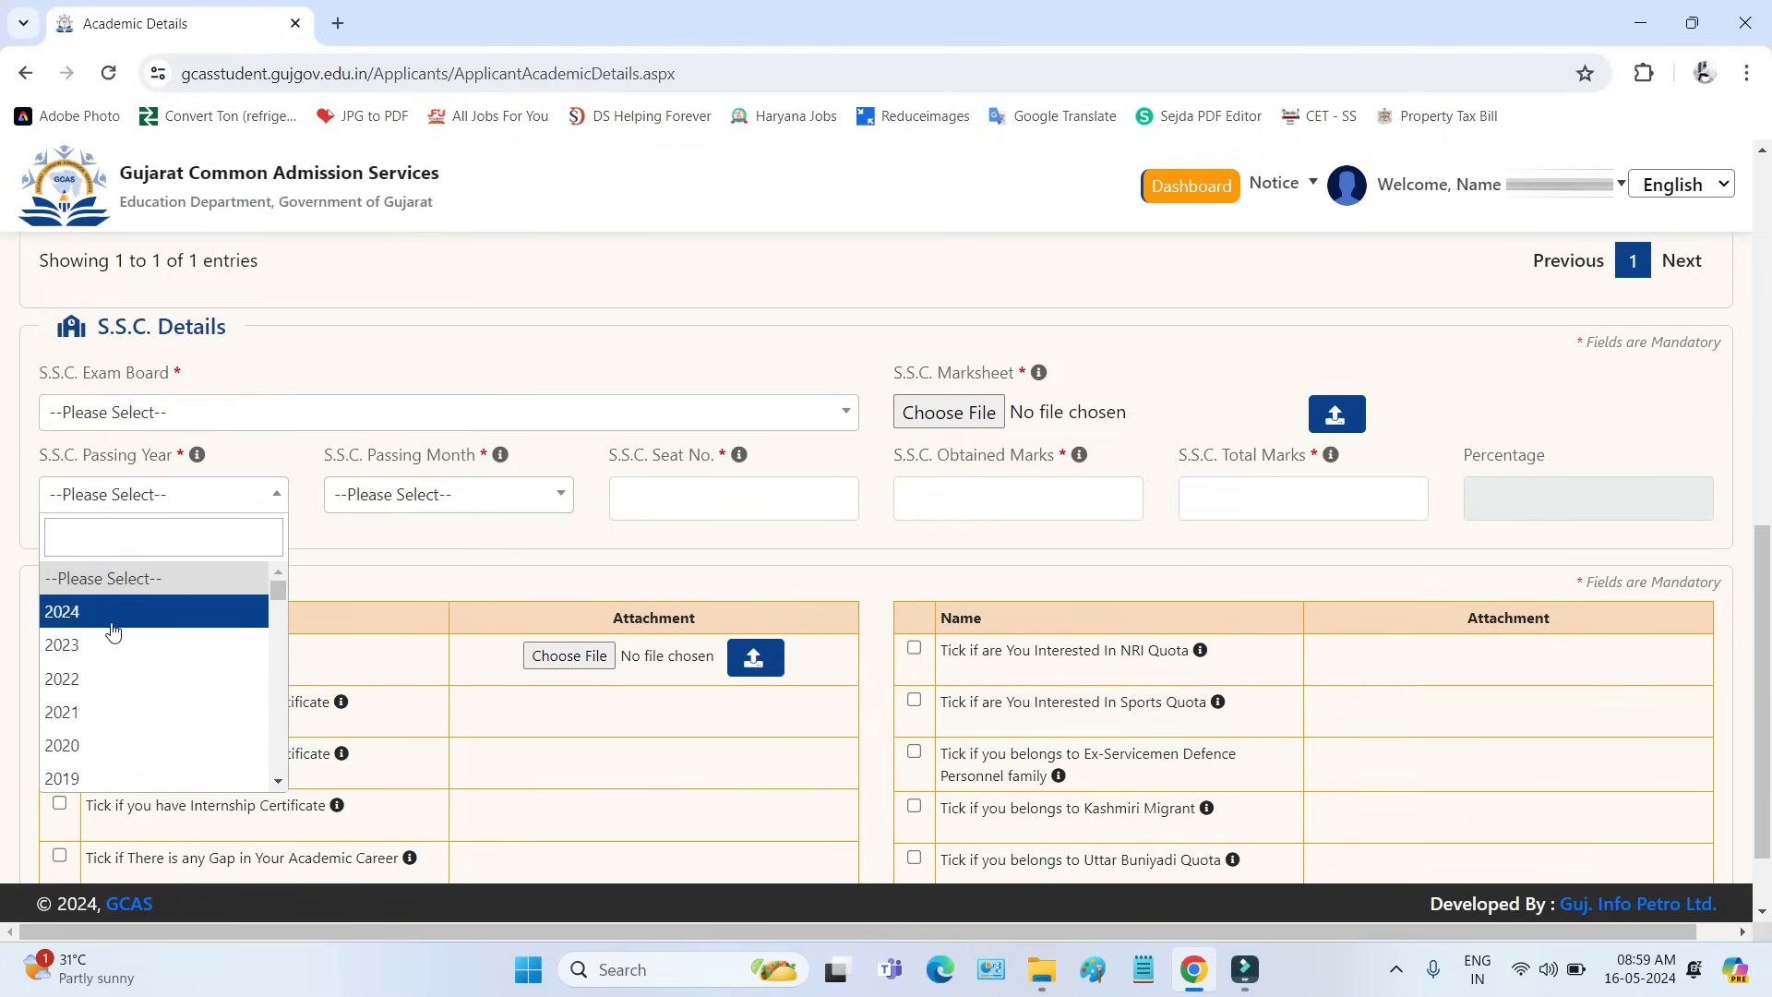
pyautogui.click(386, 501)
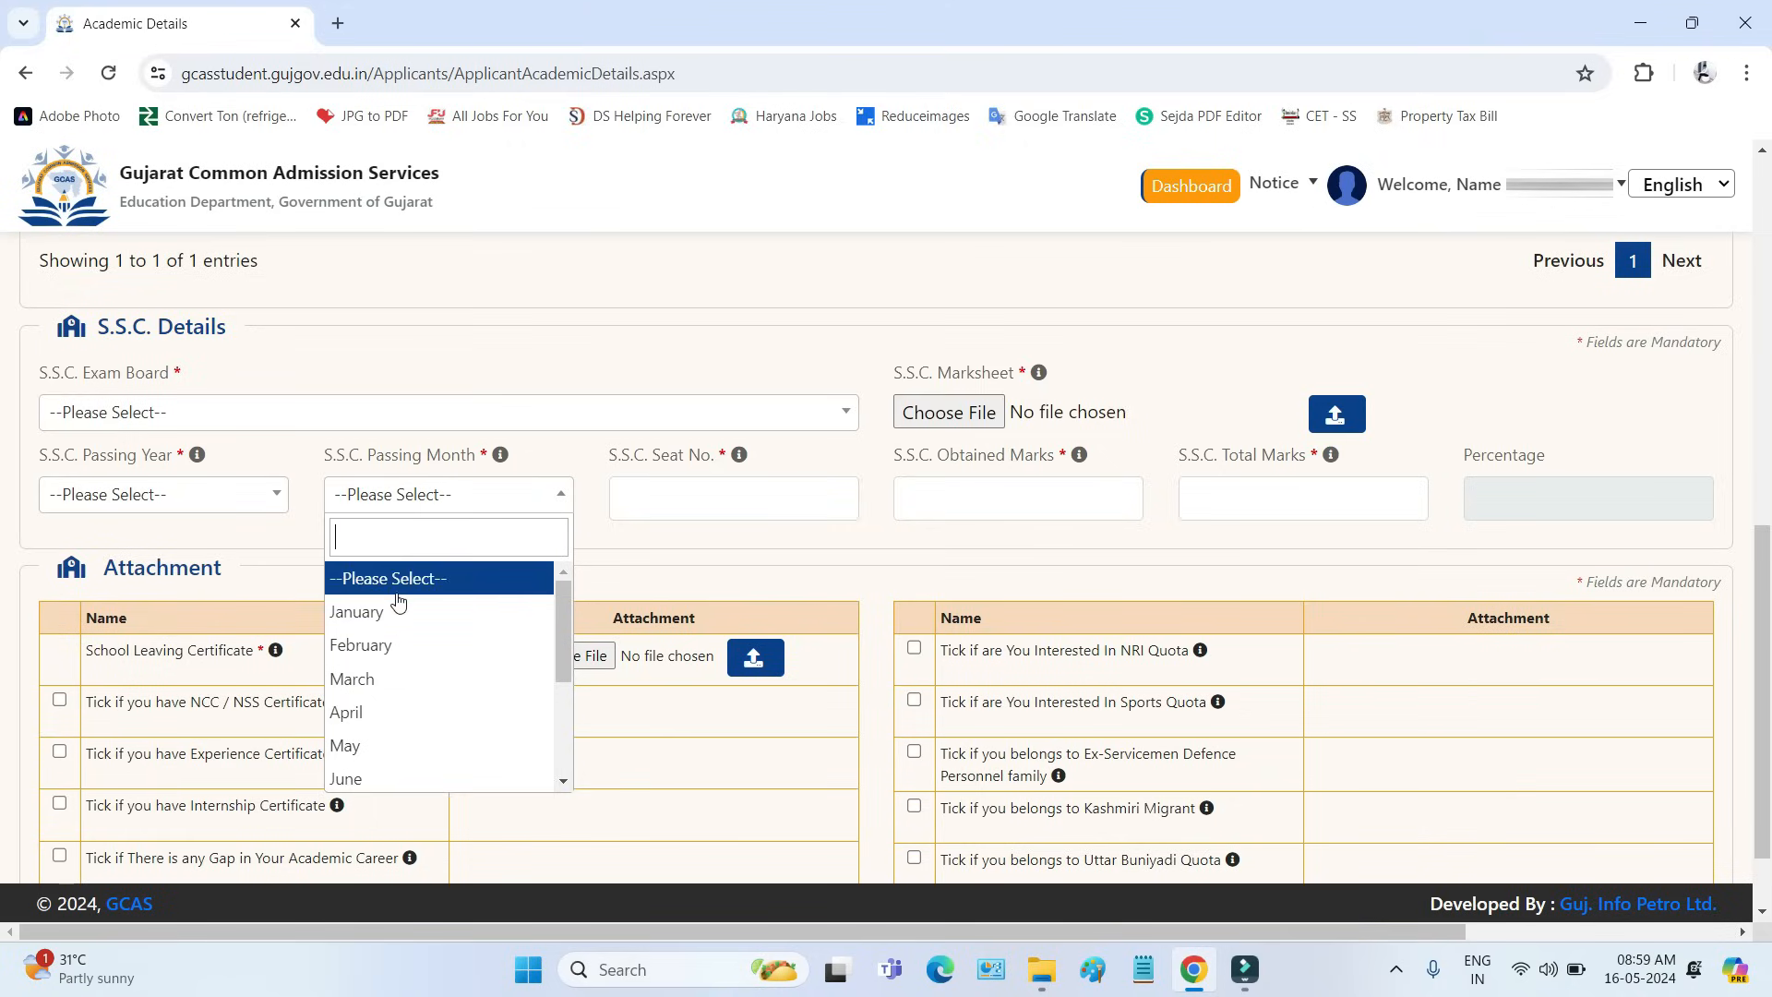
# Step: Examine the seat number, obtained marks, total marks and percentage fields in the S.S.C. details
pyautogui.moveTo(611, 454); pyautogui.dragTo(699, 489)
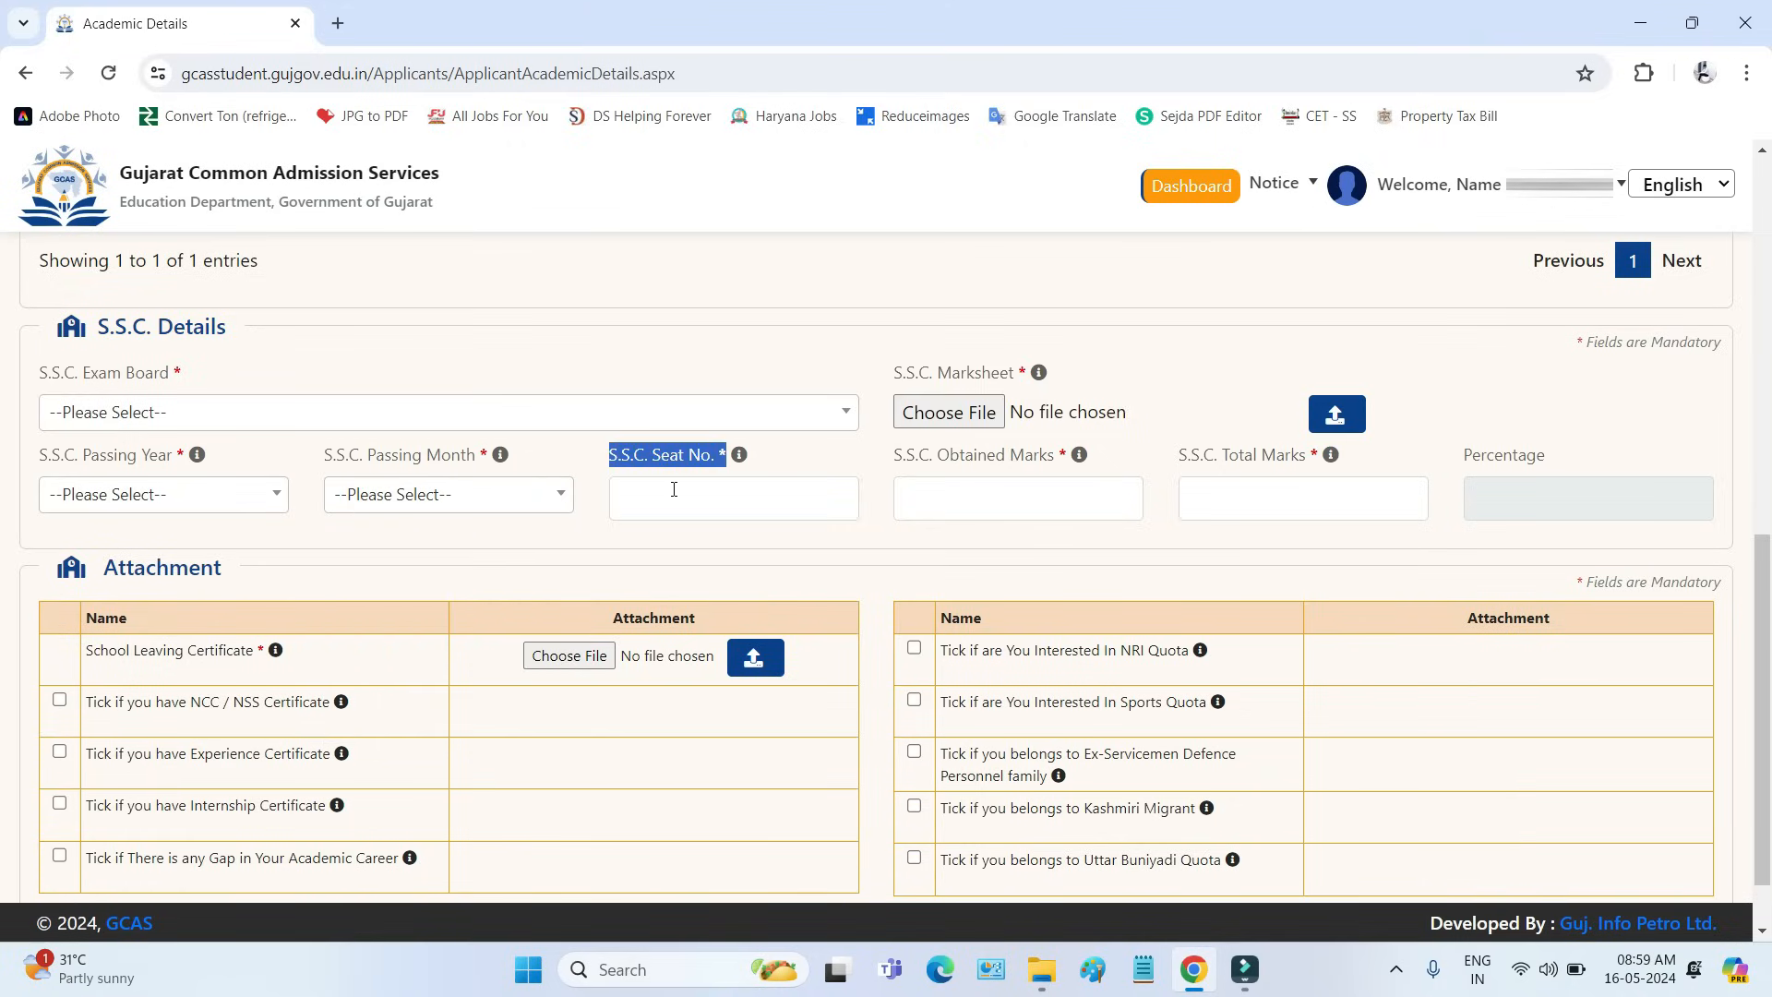
pyautogui.click(661, 508)
pyautogui.moveTo(903, 458); pyautogui.dragTo(1061, 457)
pyautogui.click(1020, 490)
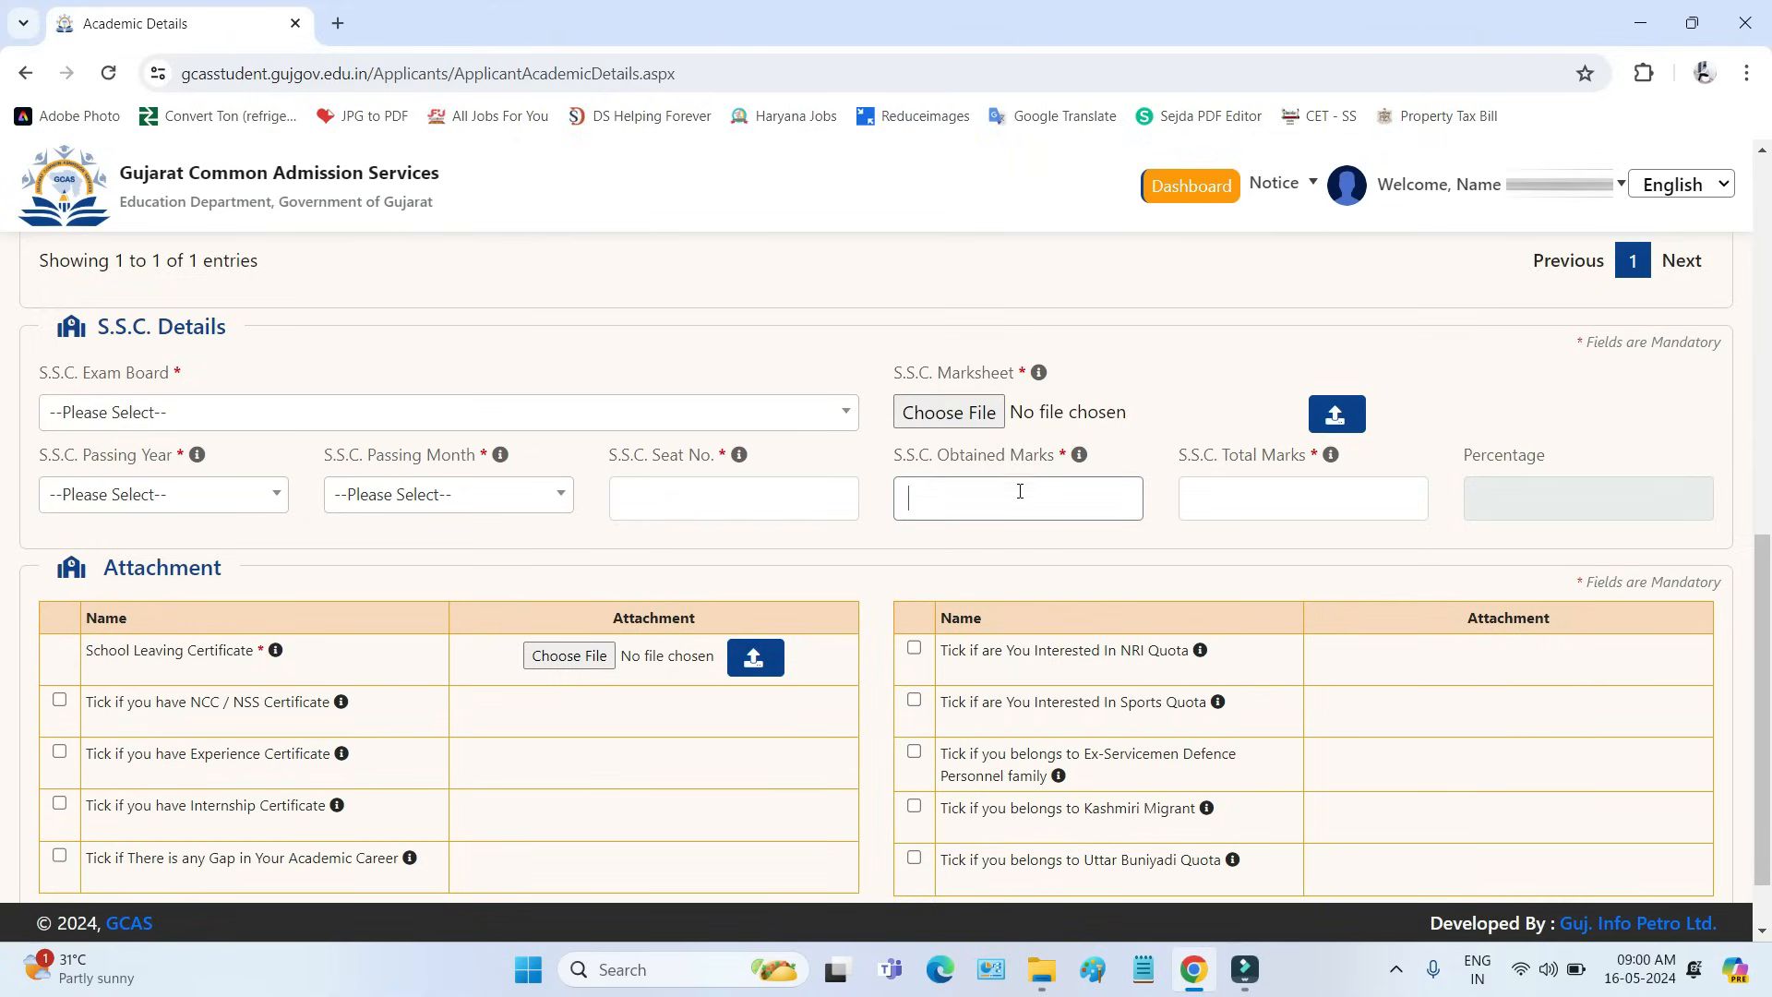
pyautogui.moveTo(1179, 459); pyautogui.dragTo(1265, 478)
pyautogui.click(1250, 501)
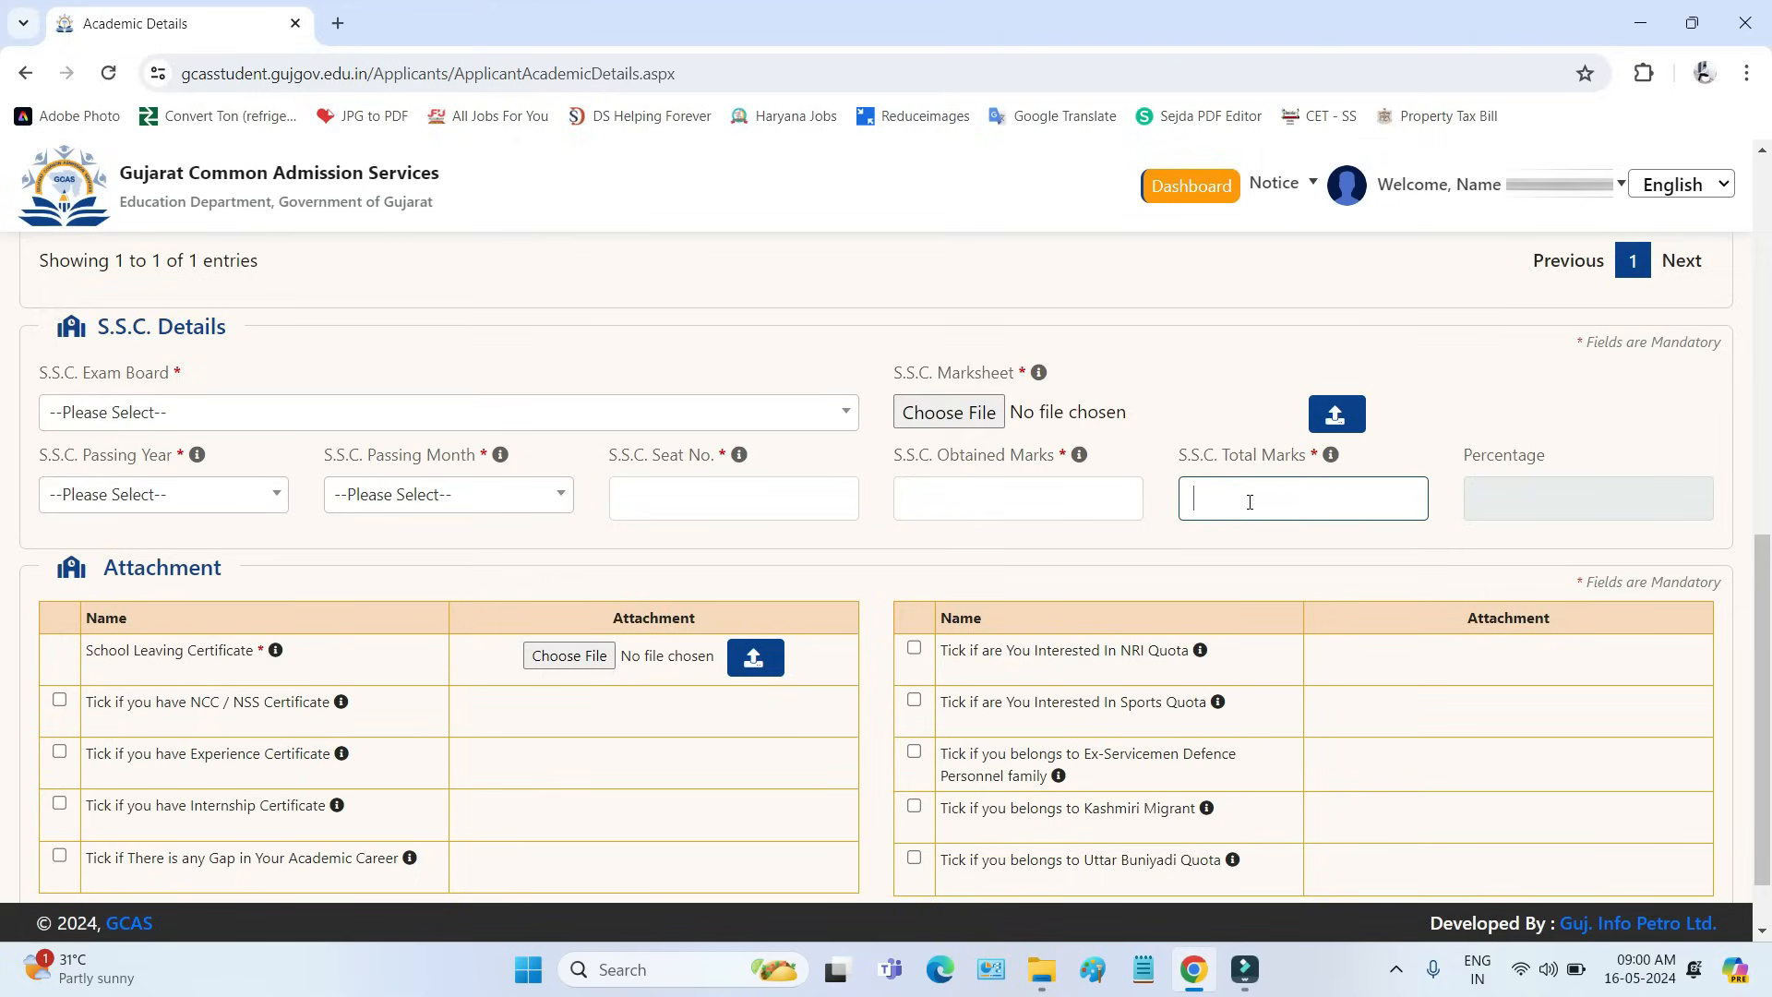
pyautogui.moveTo(1464, 457); pyautogui.dragTo(1549, 467)
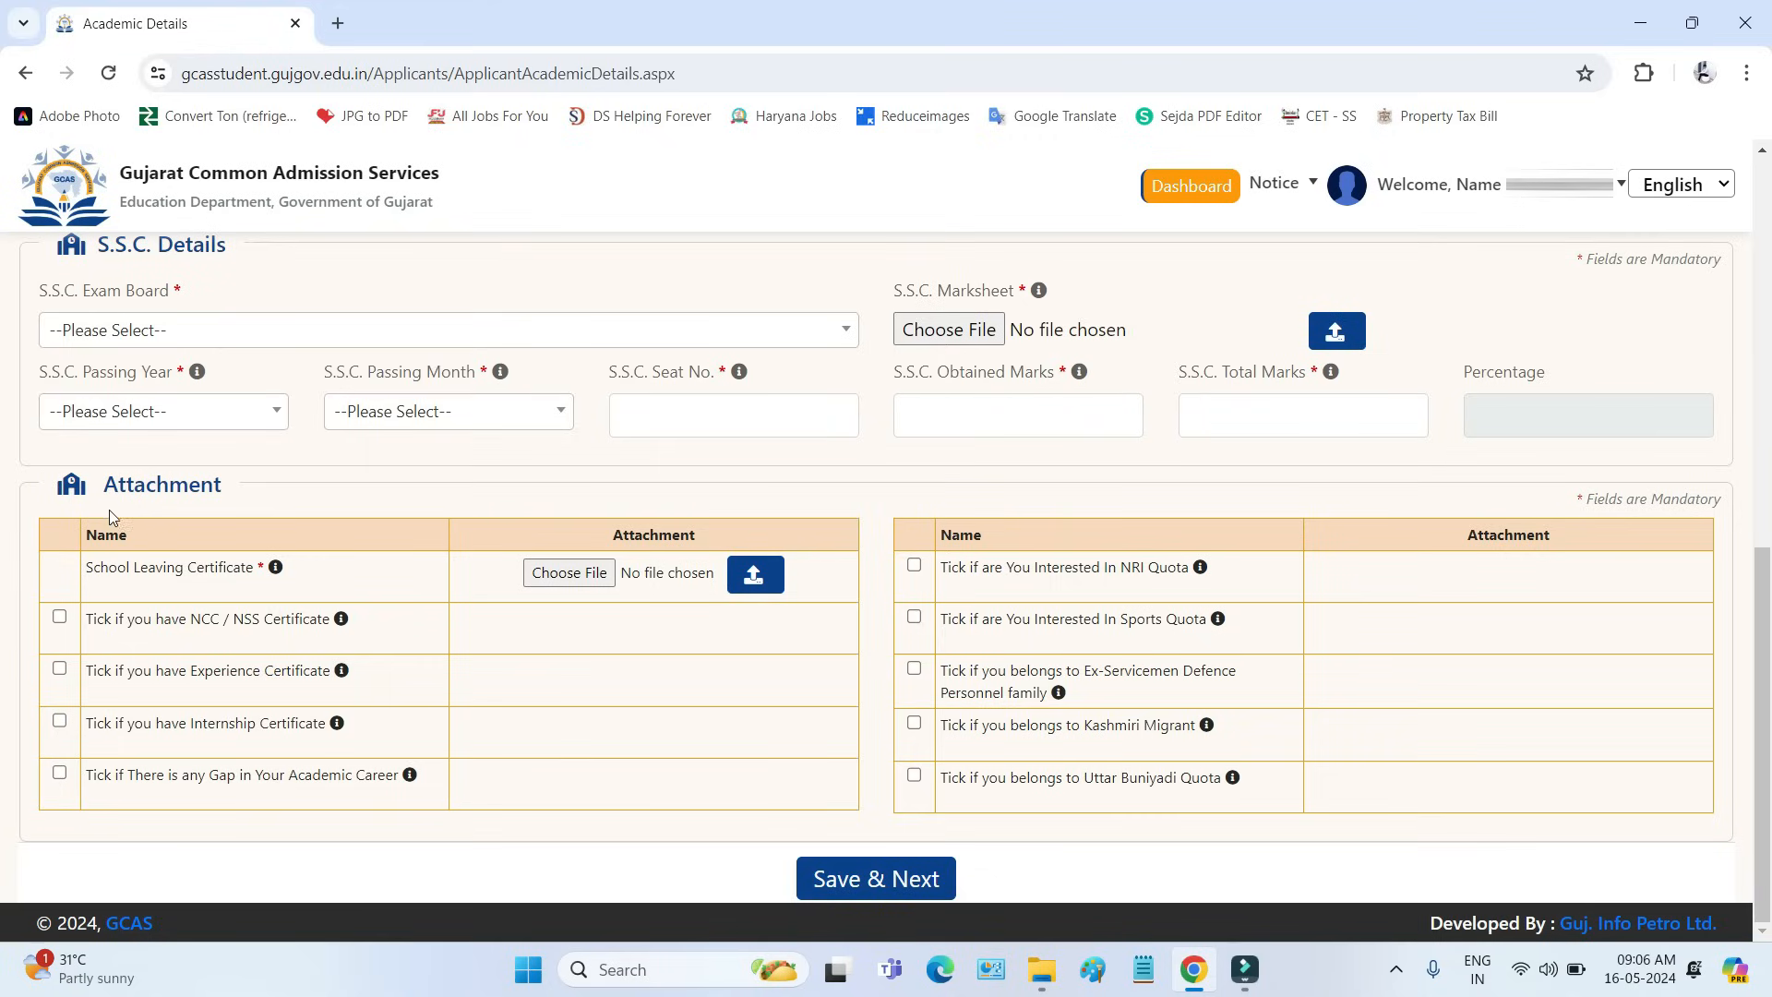
# Step: Examine the attachment entries for school leaving, NCC / NSS, experience and internship certificates and the academic gap
pyautogui.moveTo(101, 486); pyautogui.dragTo(261, 495)
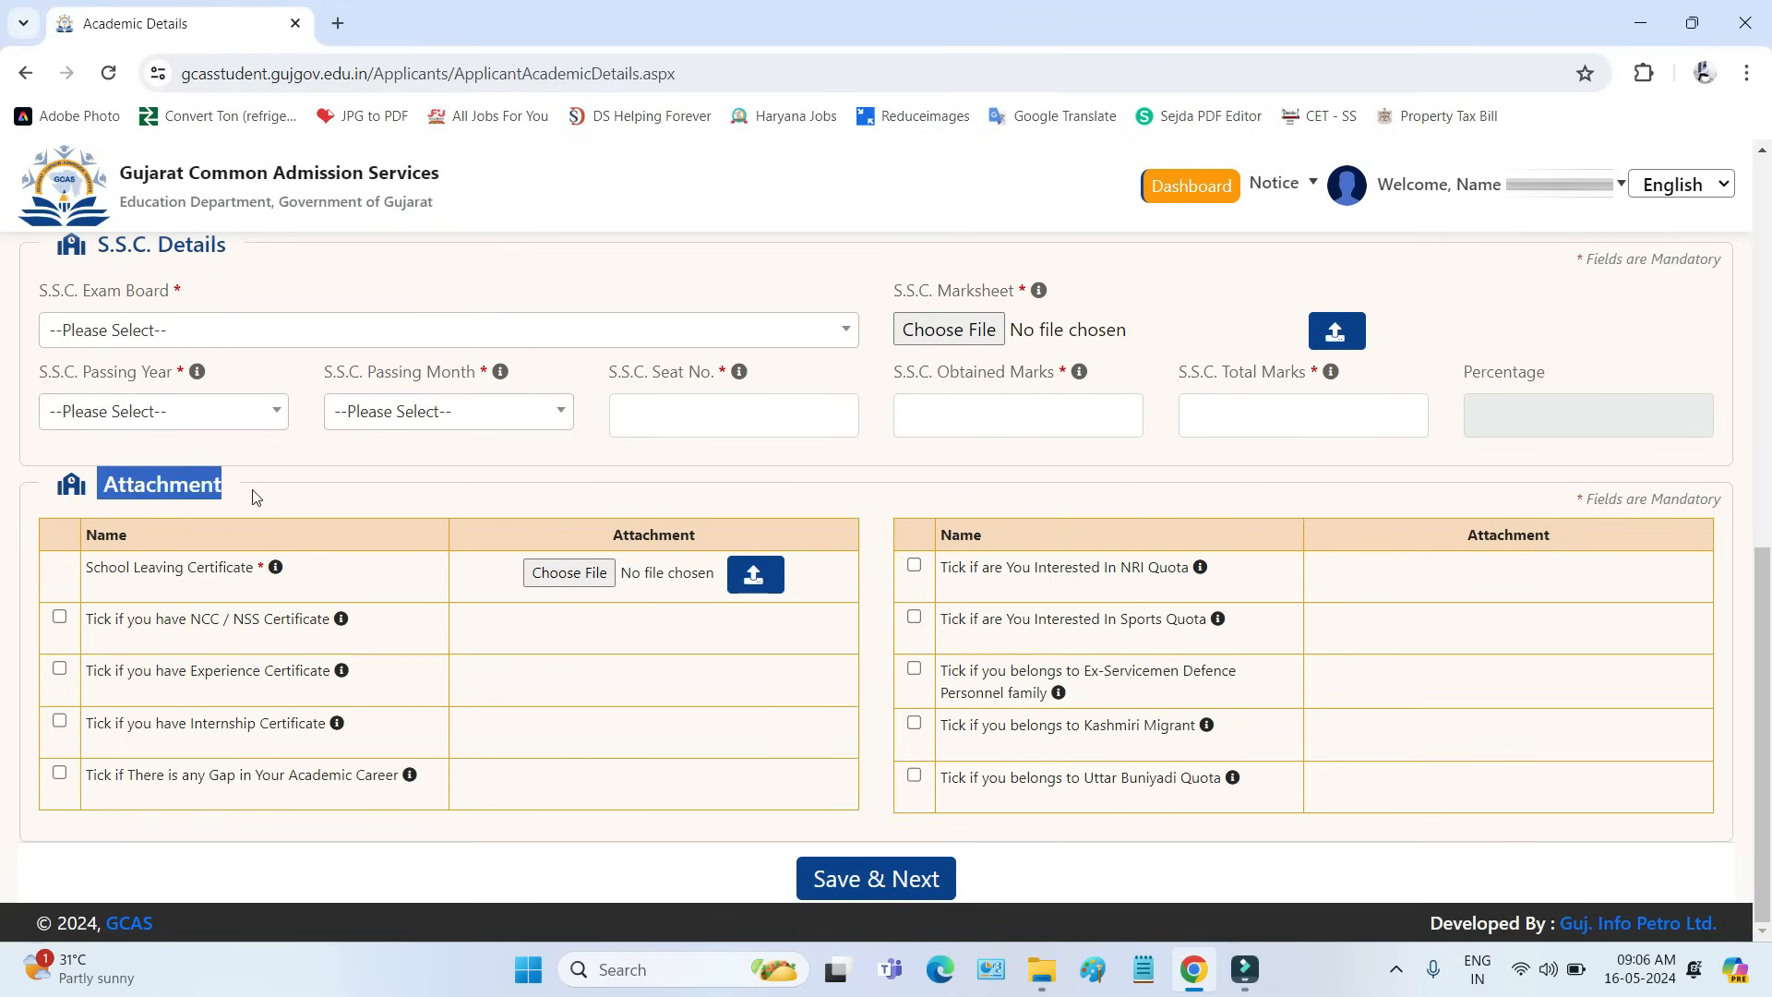
pyautogui.moveTo(85, 568); pyautogui.dragTo(229, 577)
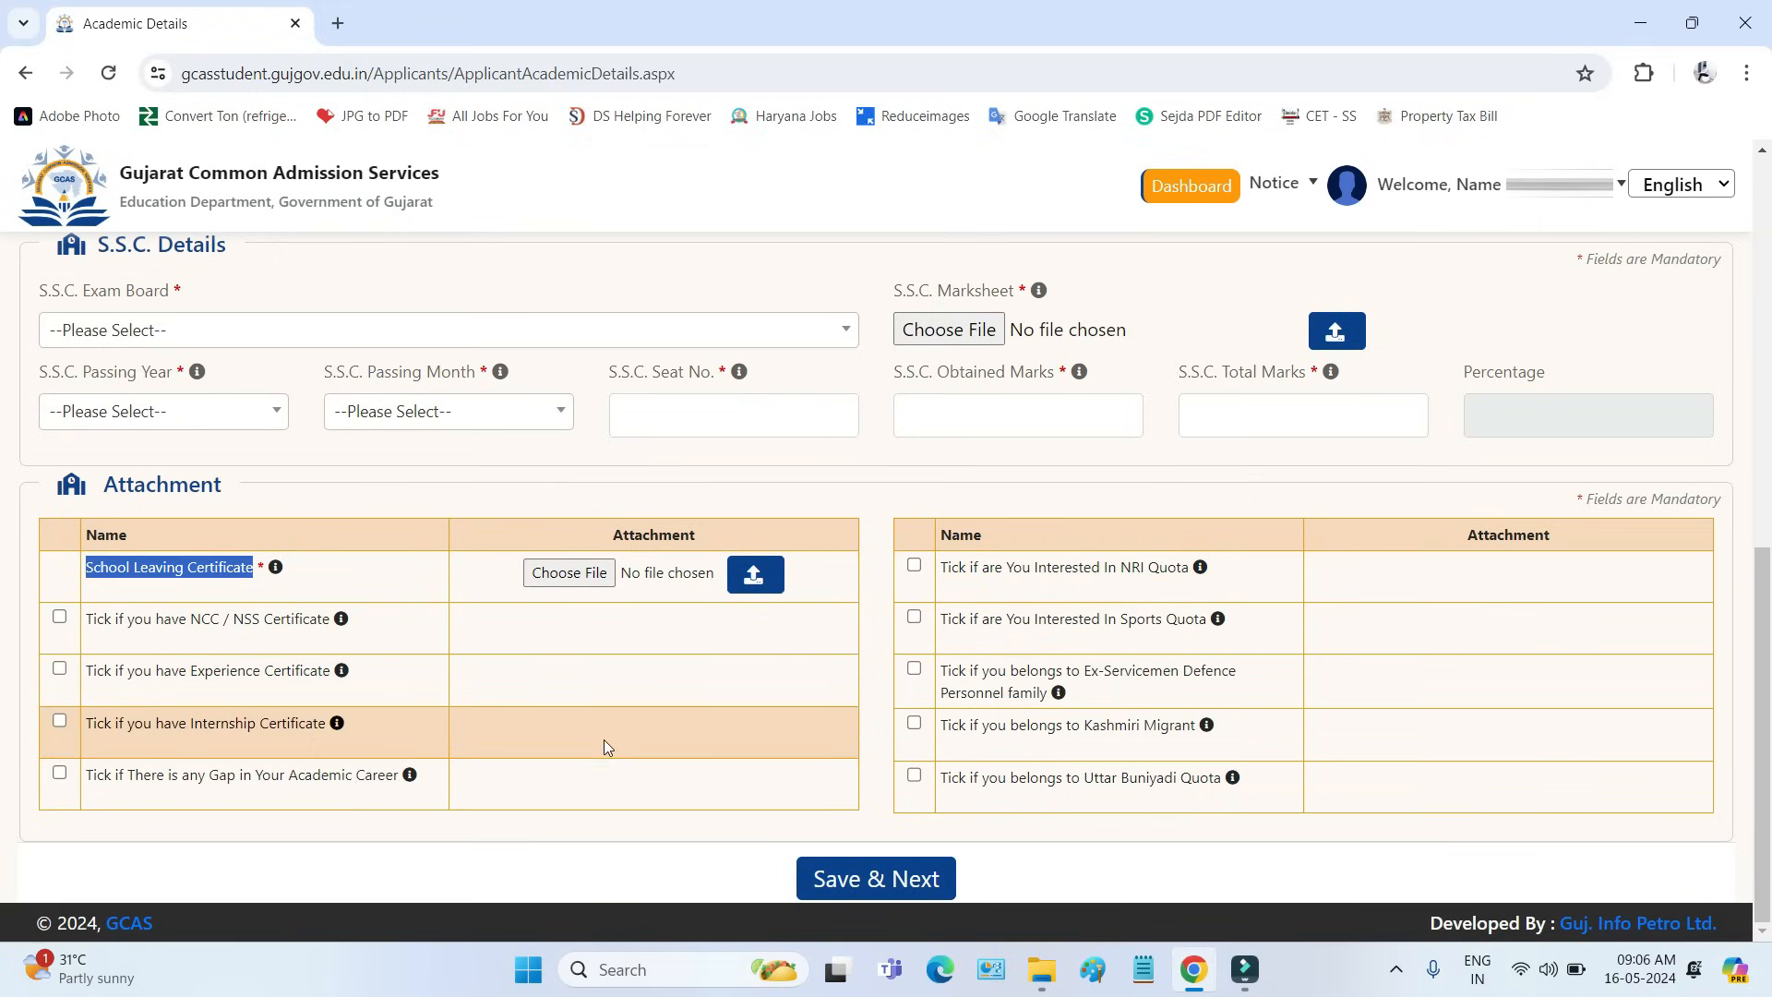
pyautogui.moveTo(194, 624); pyautogui.dragTo(331, 624)
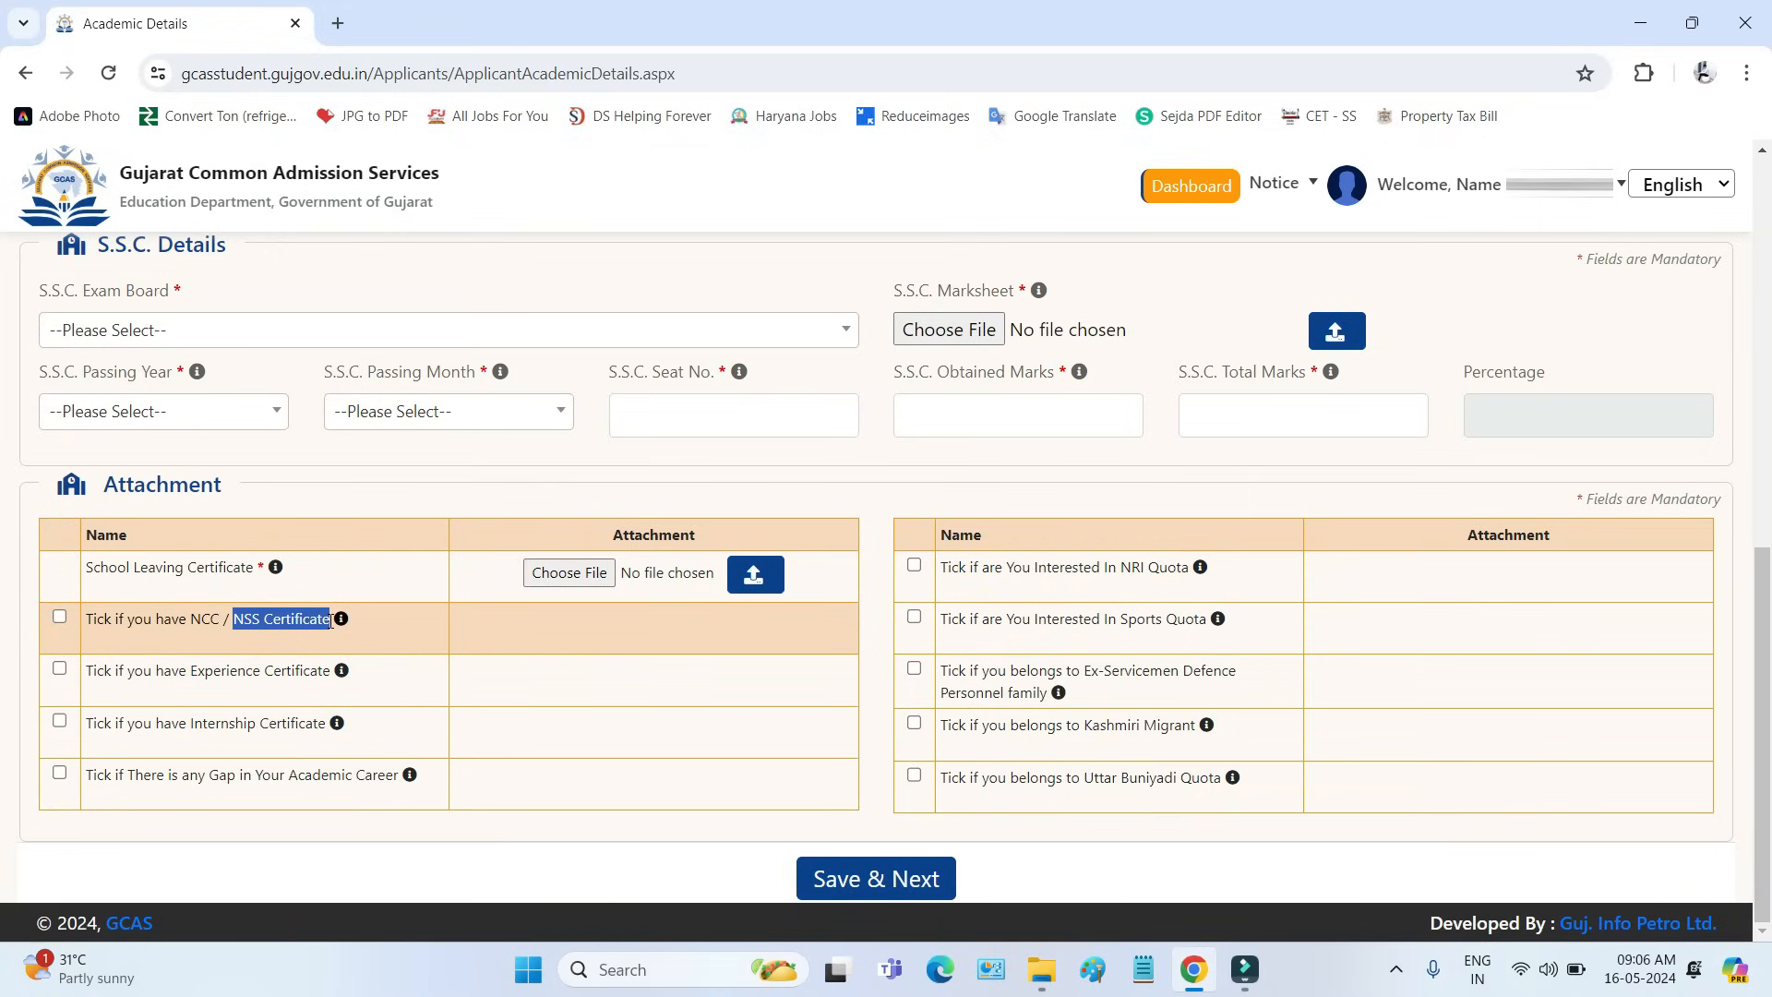
pyautogui.moveTo(194, 677); pyautogui.dragTo(291, 676)
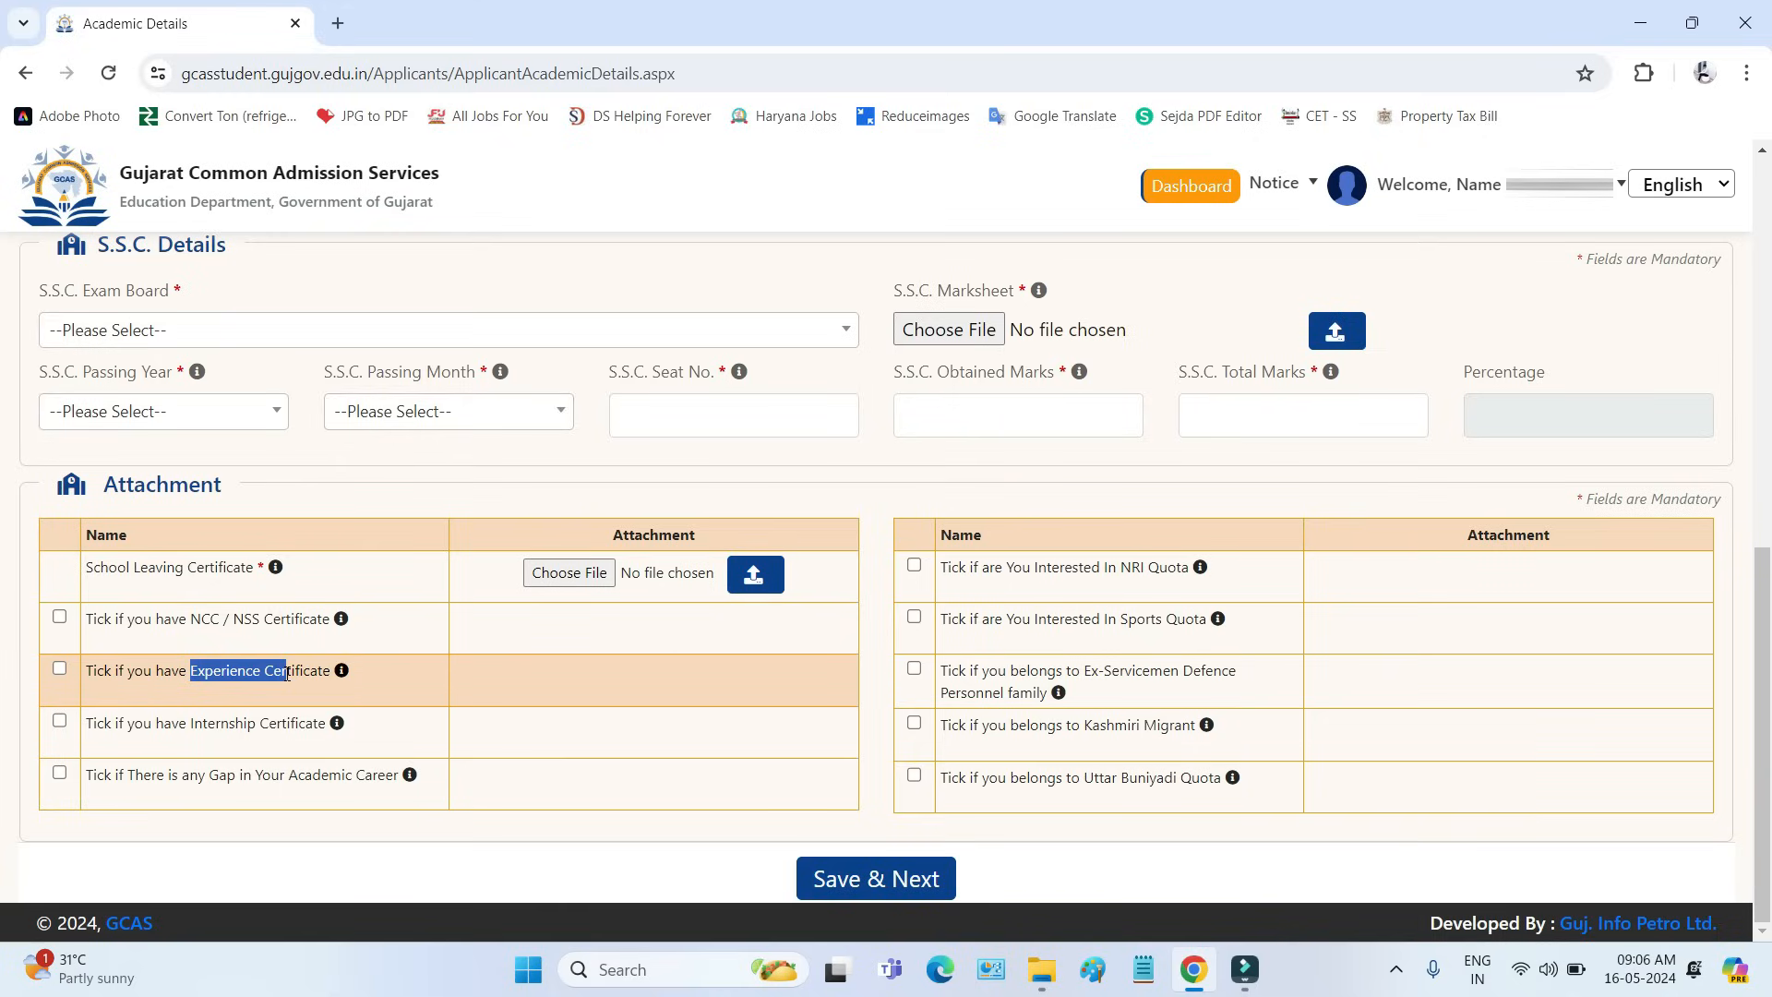
pyautogui.click(187, 726)
pyautogui.moveTo(188, 726); pyautogui.dragTo(268, 726)
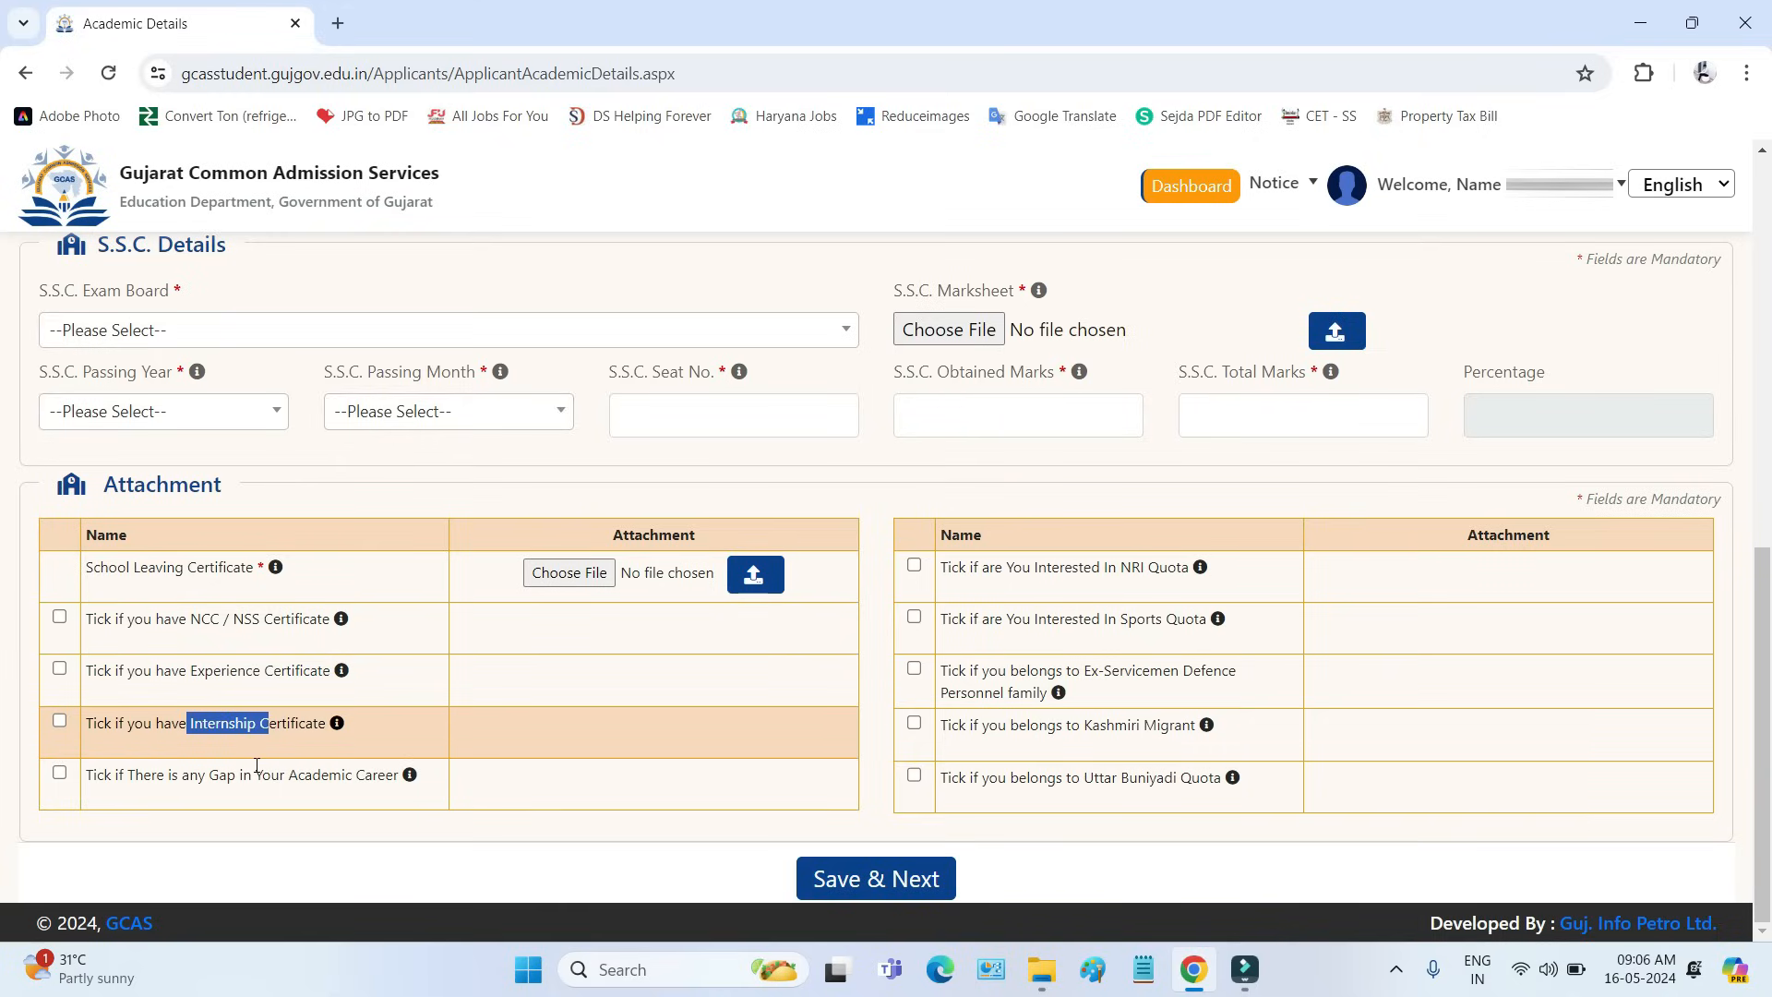
pyautogui.moveTo(165, 778); pyautogui.dragTo(263, 782)
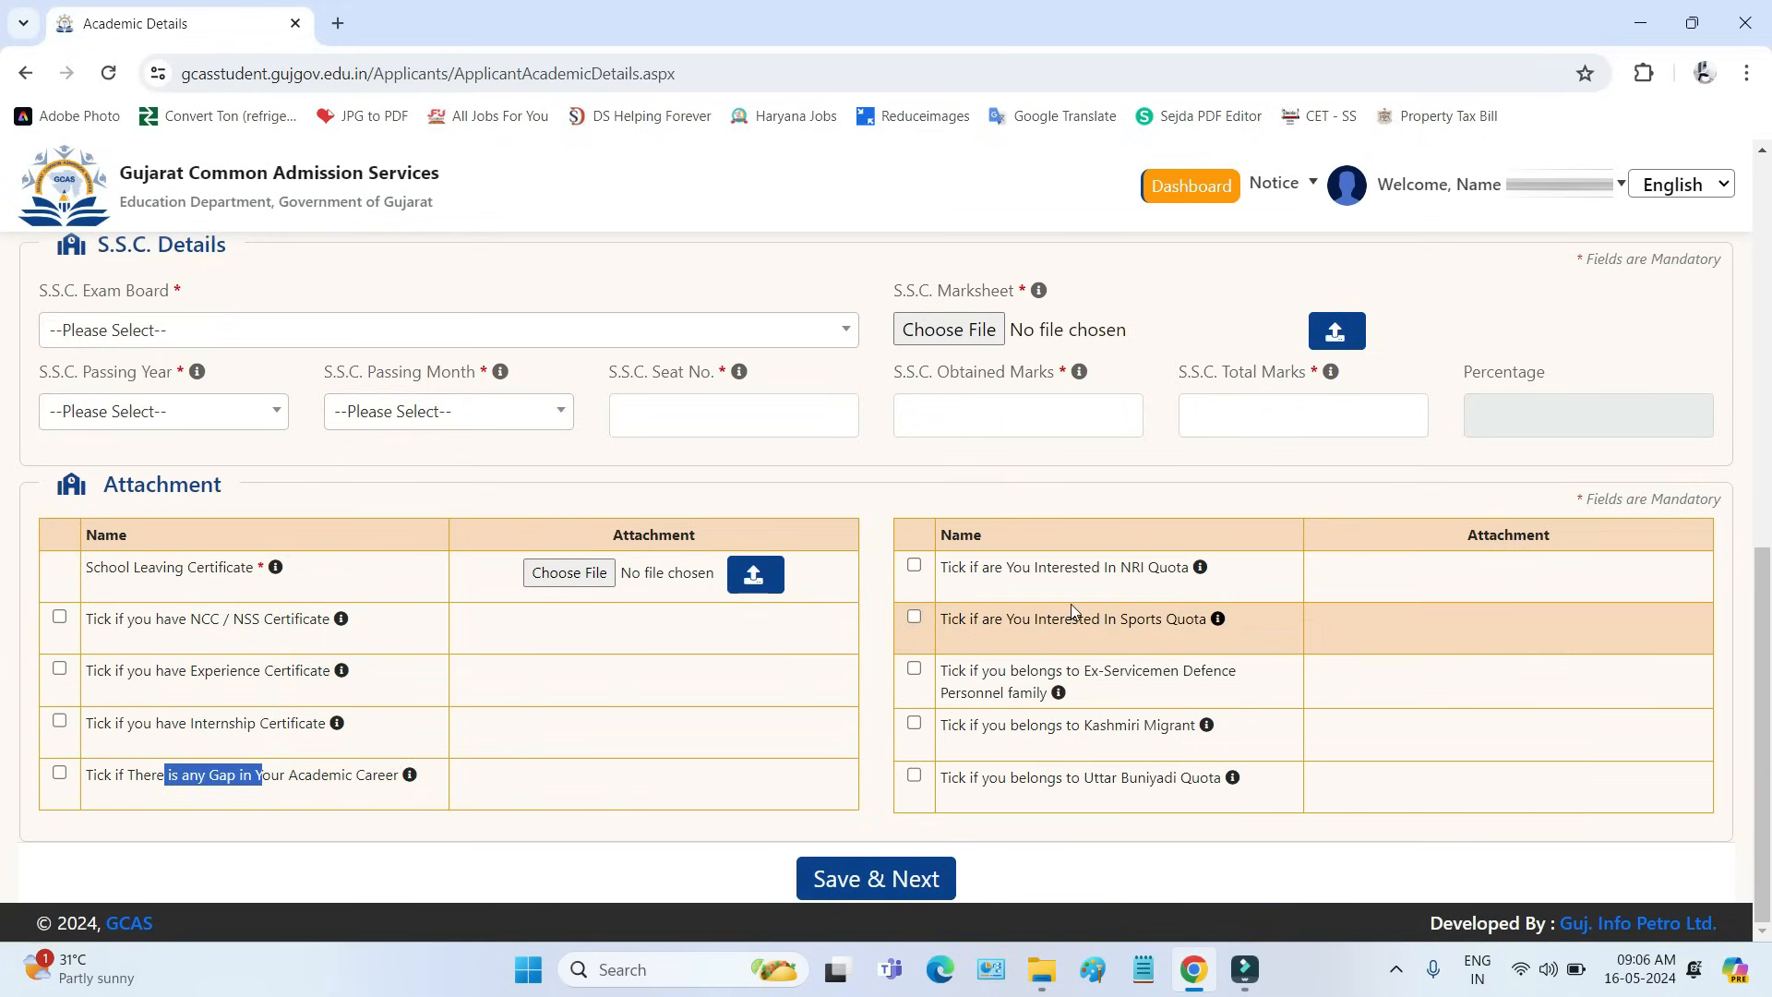
# Step: Examine the attachment entries for NRI quota, sports quota, ex-servicemen family, Kashmiri migrant and Uttar Buniyadi quota
pyautogui.moveTo(1107, 568); pyautogui.dragTo(1182, 569)
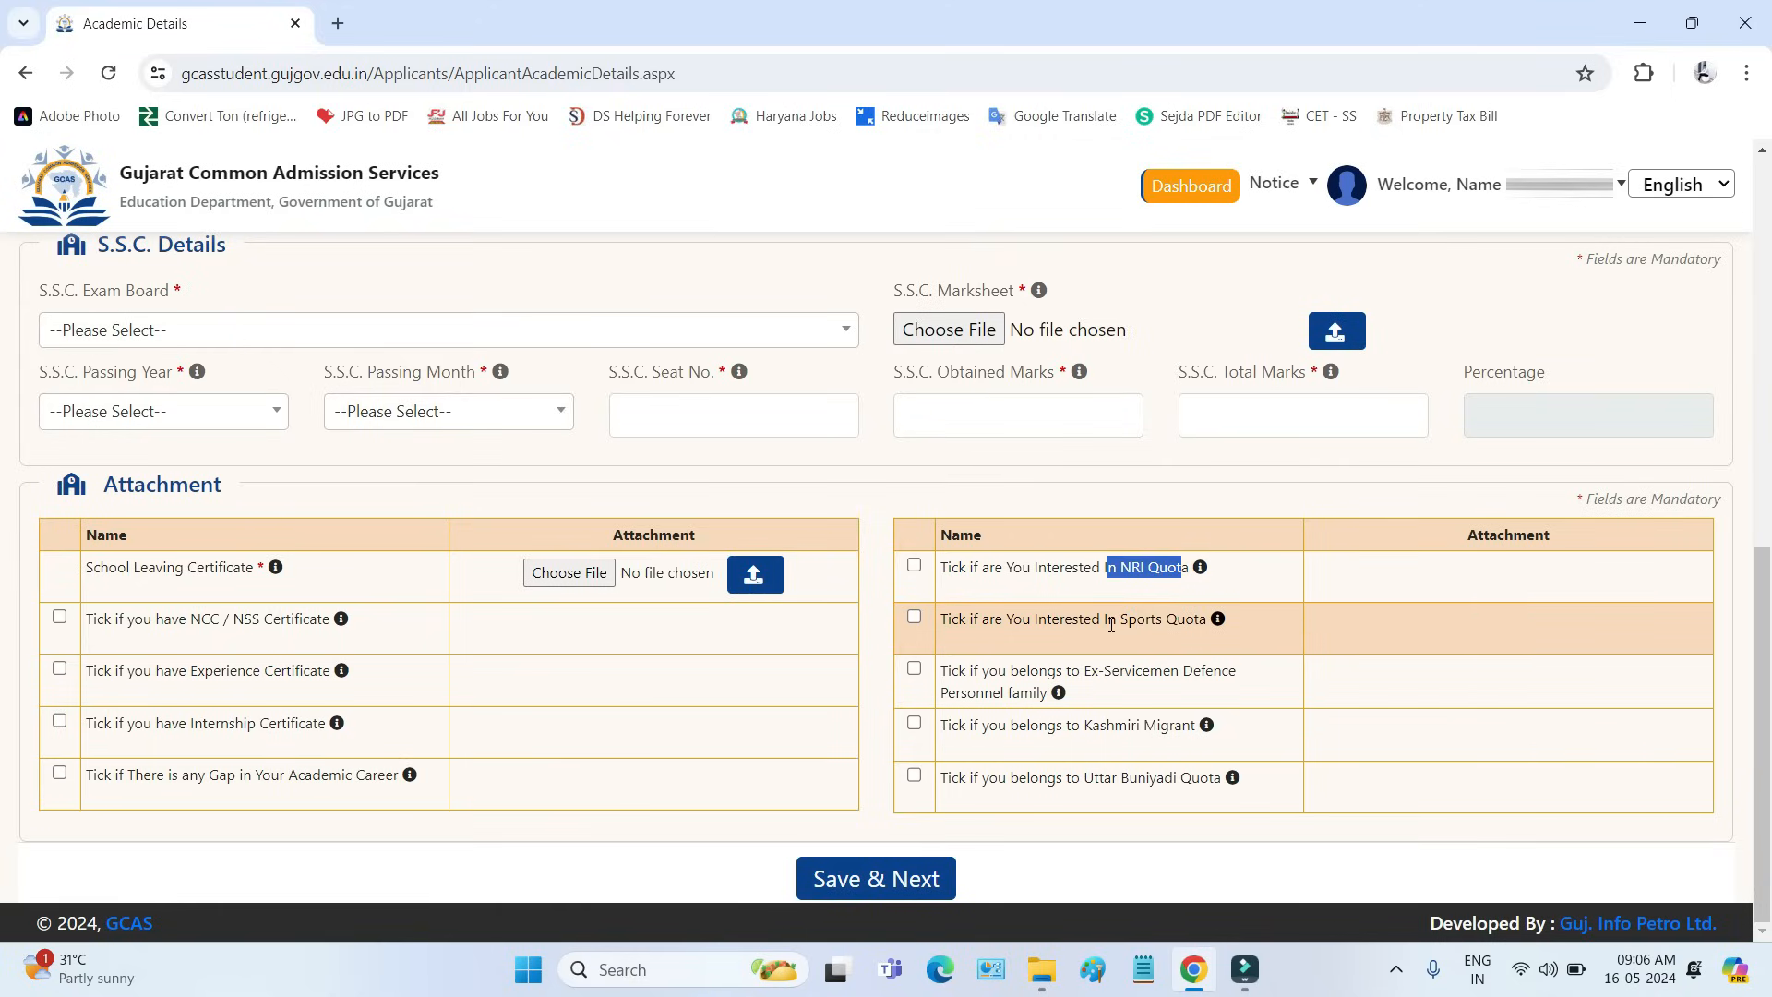
pyautogui.moveTo(1111, 625); pyautogui.dragTo(1188, 624)
pyautogui.moveTo(1071, 671); pyautogui.dragTo(1193, 671)
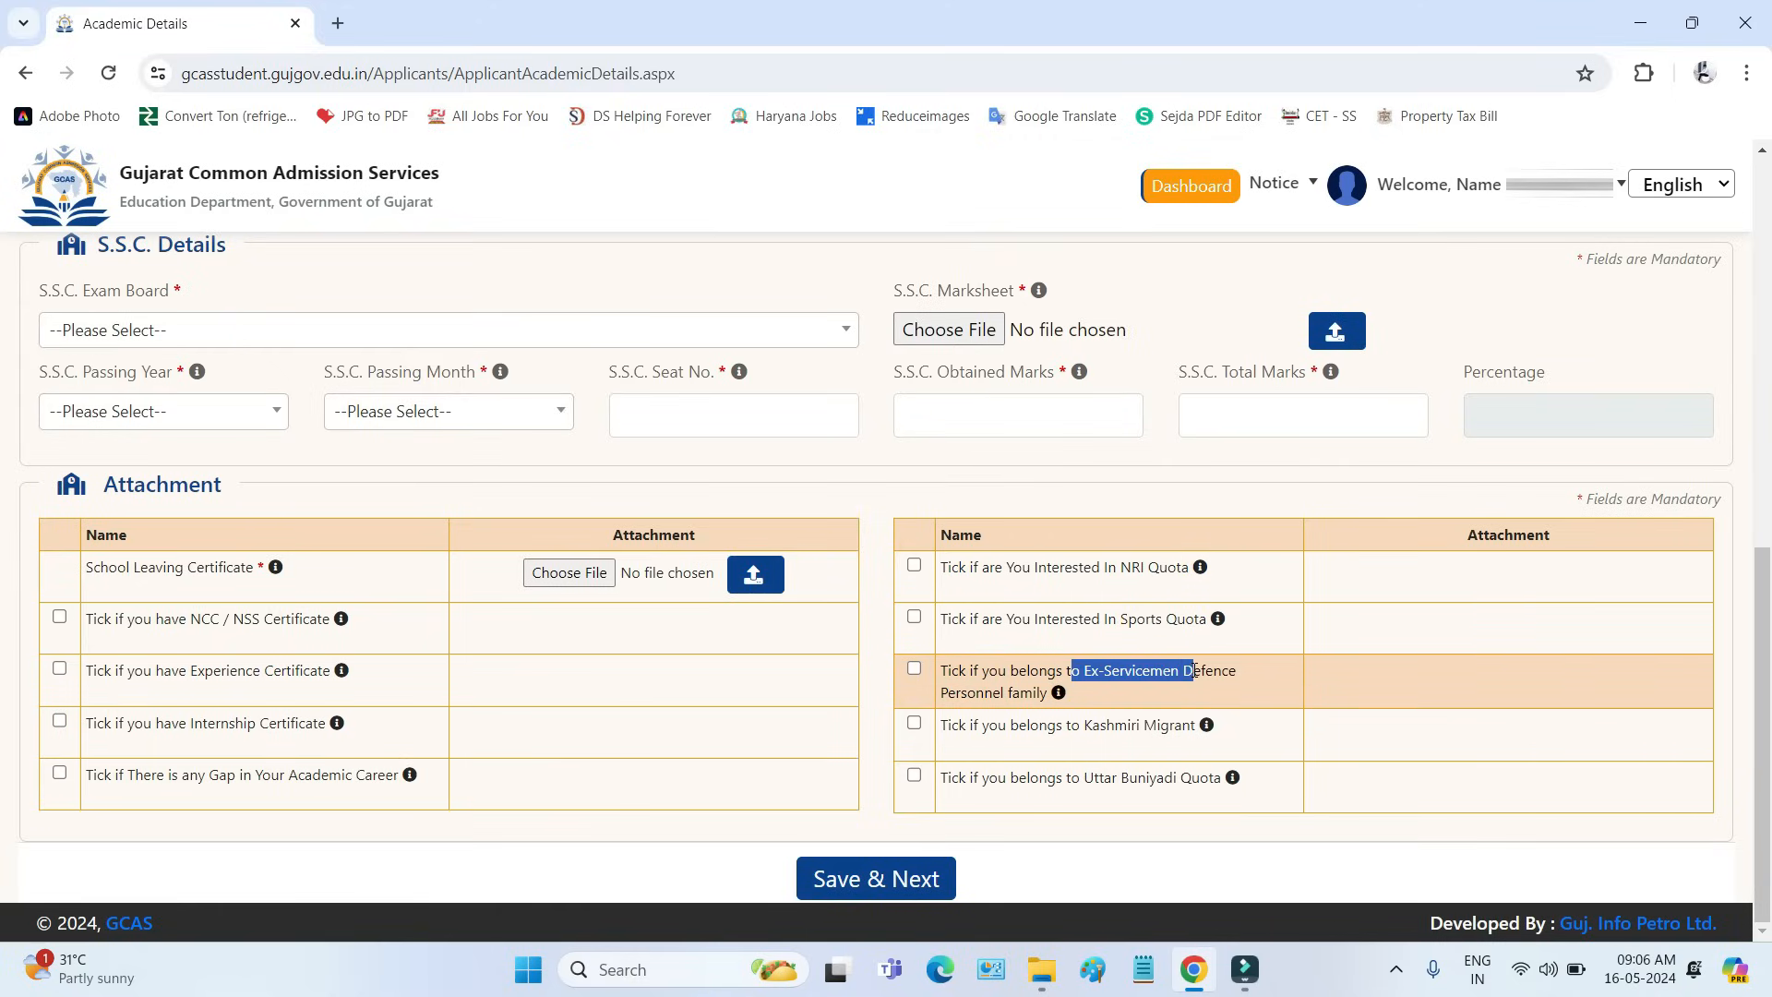
pyautogui.moveTo(1086, 726); pyautogui.dragTo(1197, 727)
pyautogui.moveTo(1087, 778); pyautogui.dragTo(1180, 778)
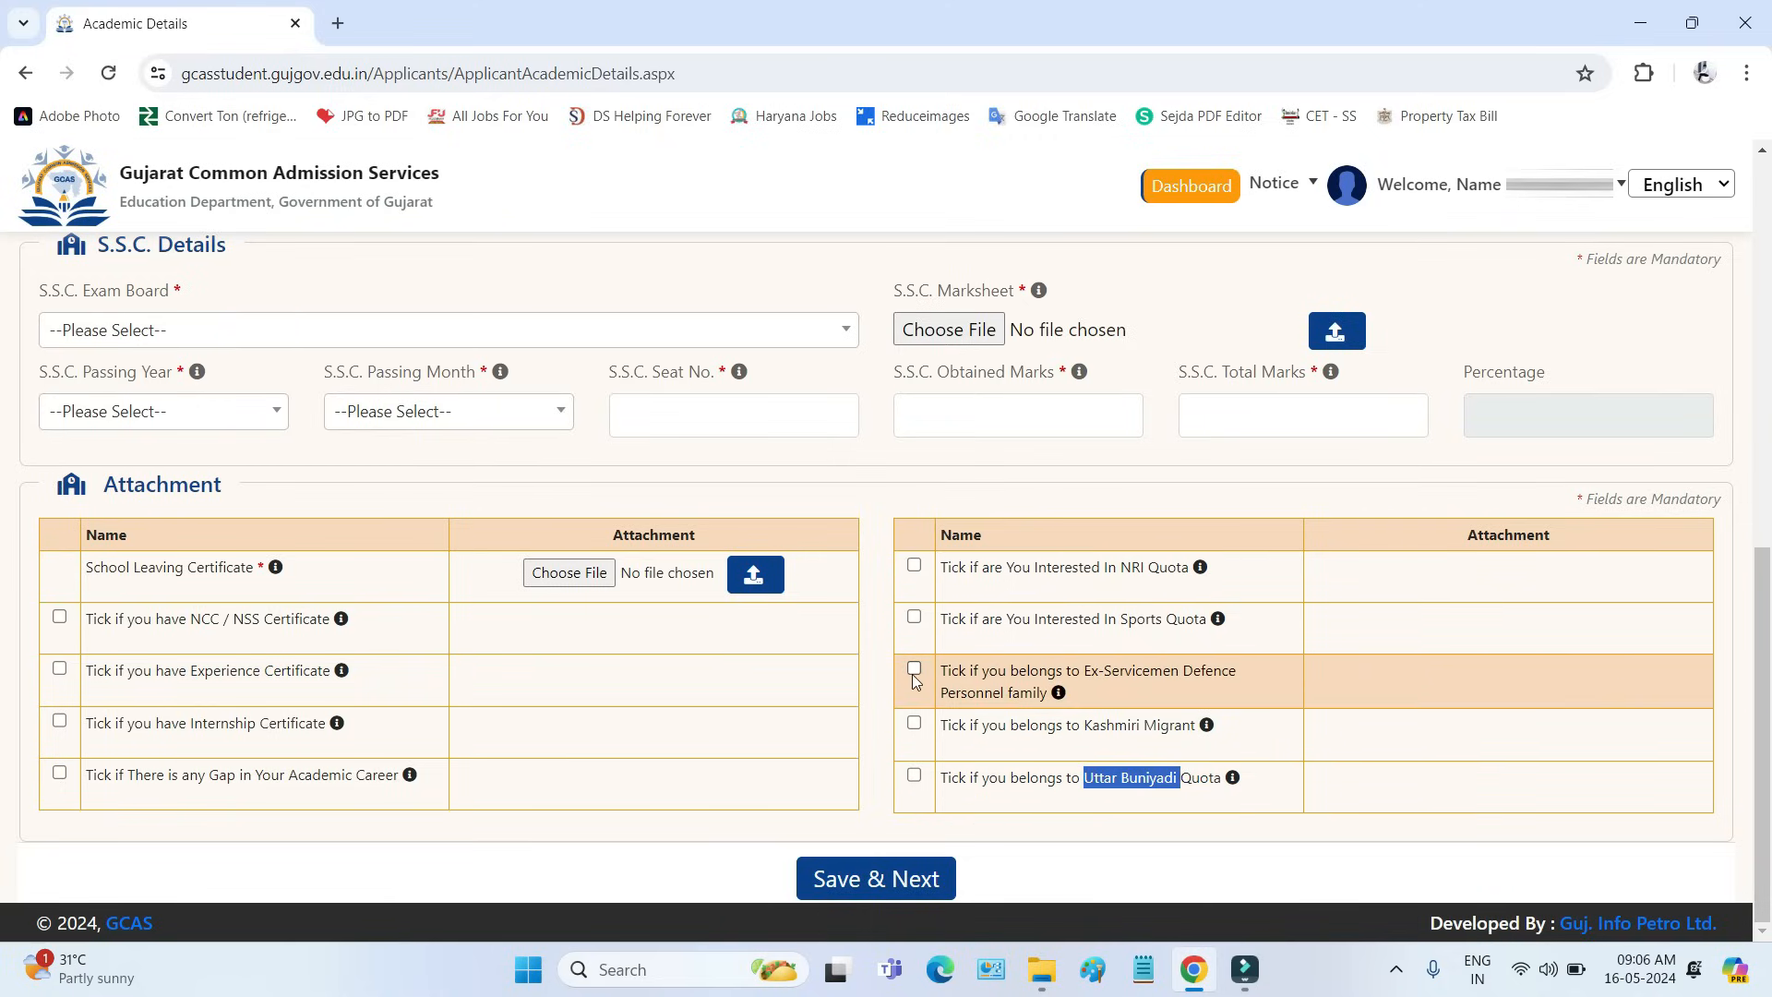
# Step: Mark interest in the NRI quota and examine the attachment column for its document upload
pyautogui.click(913, 566)
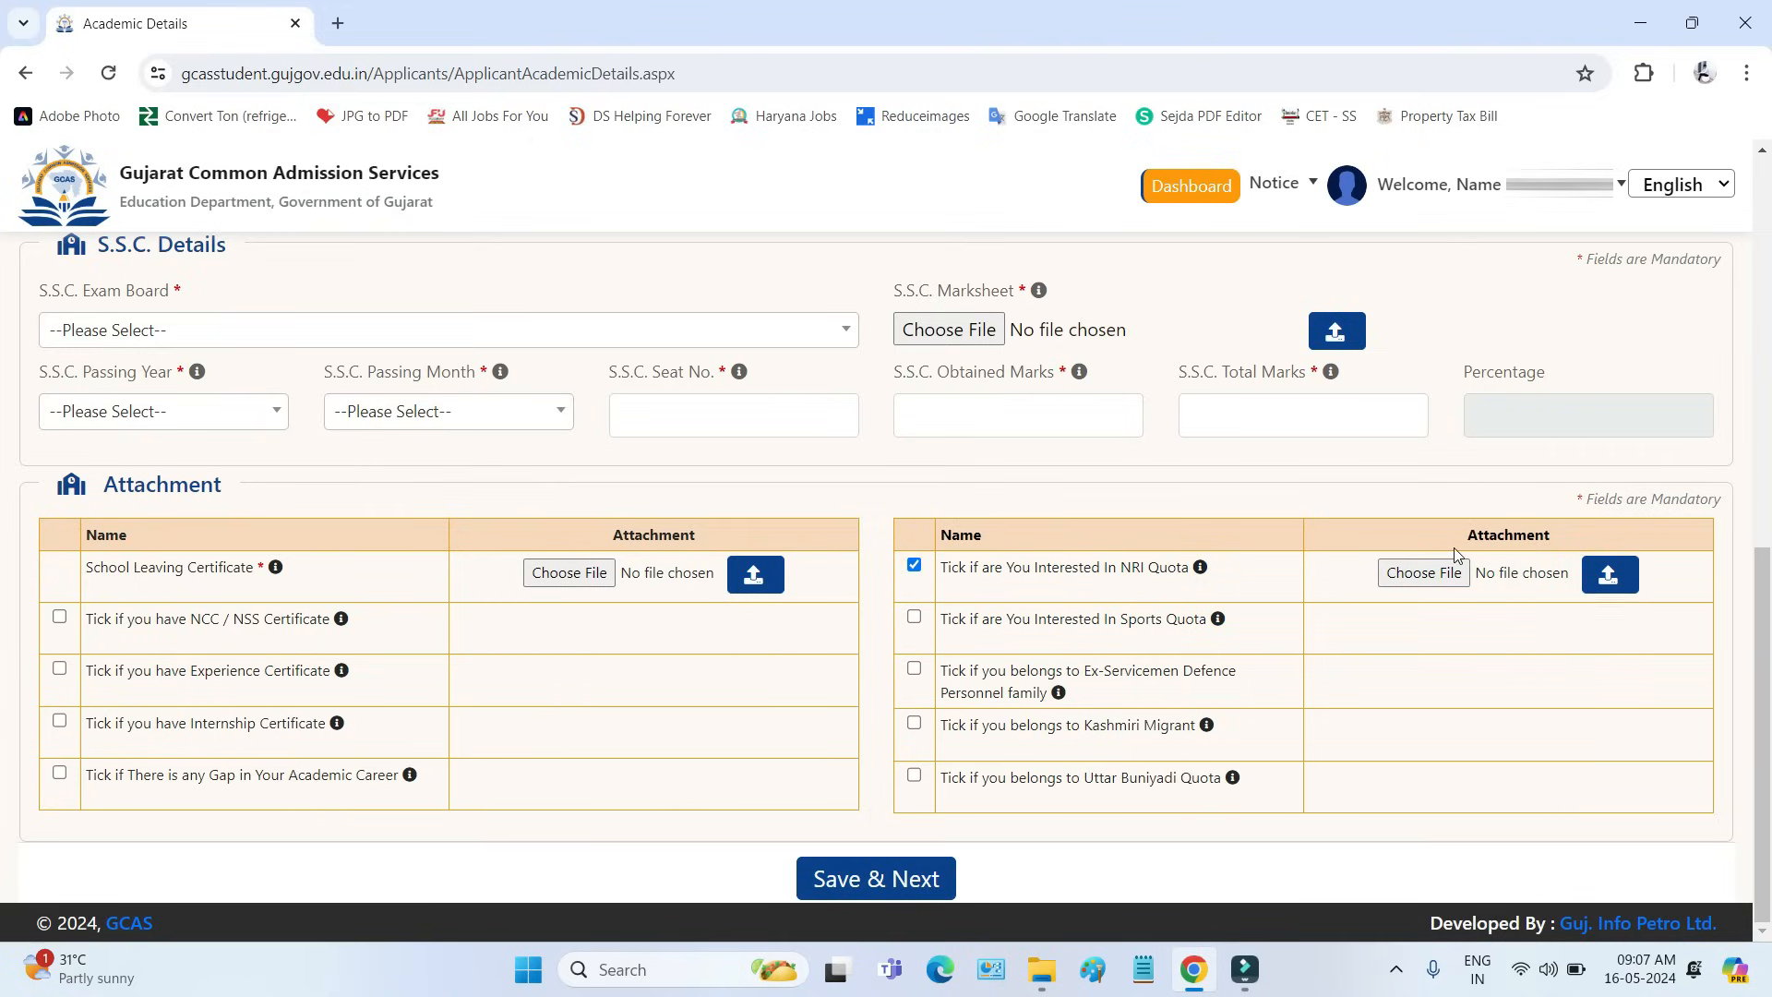
pyautogui.moveTo(1468, 534); pyautogui.dragTo(1543, 535)
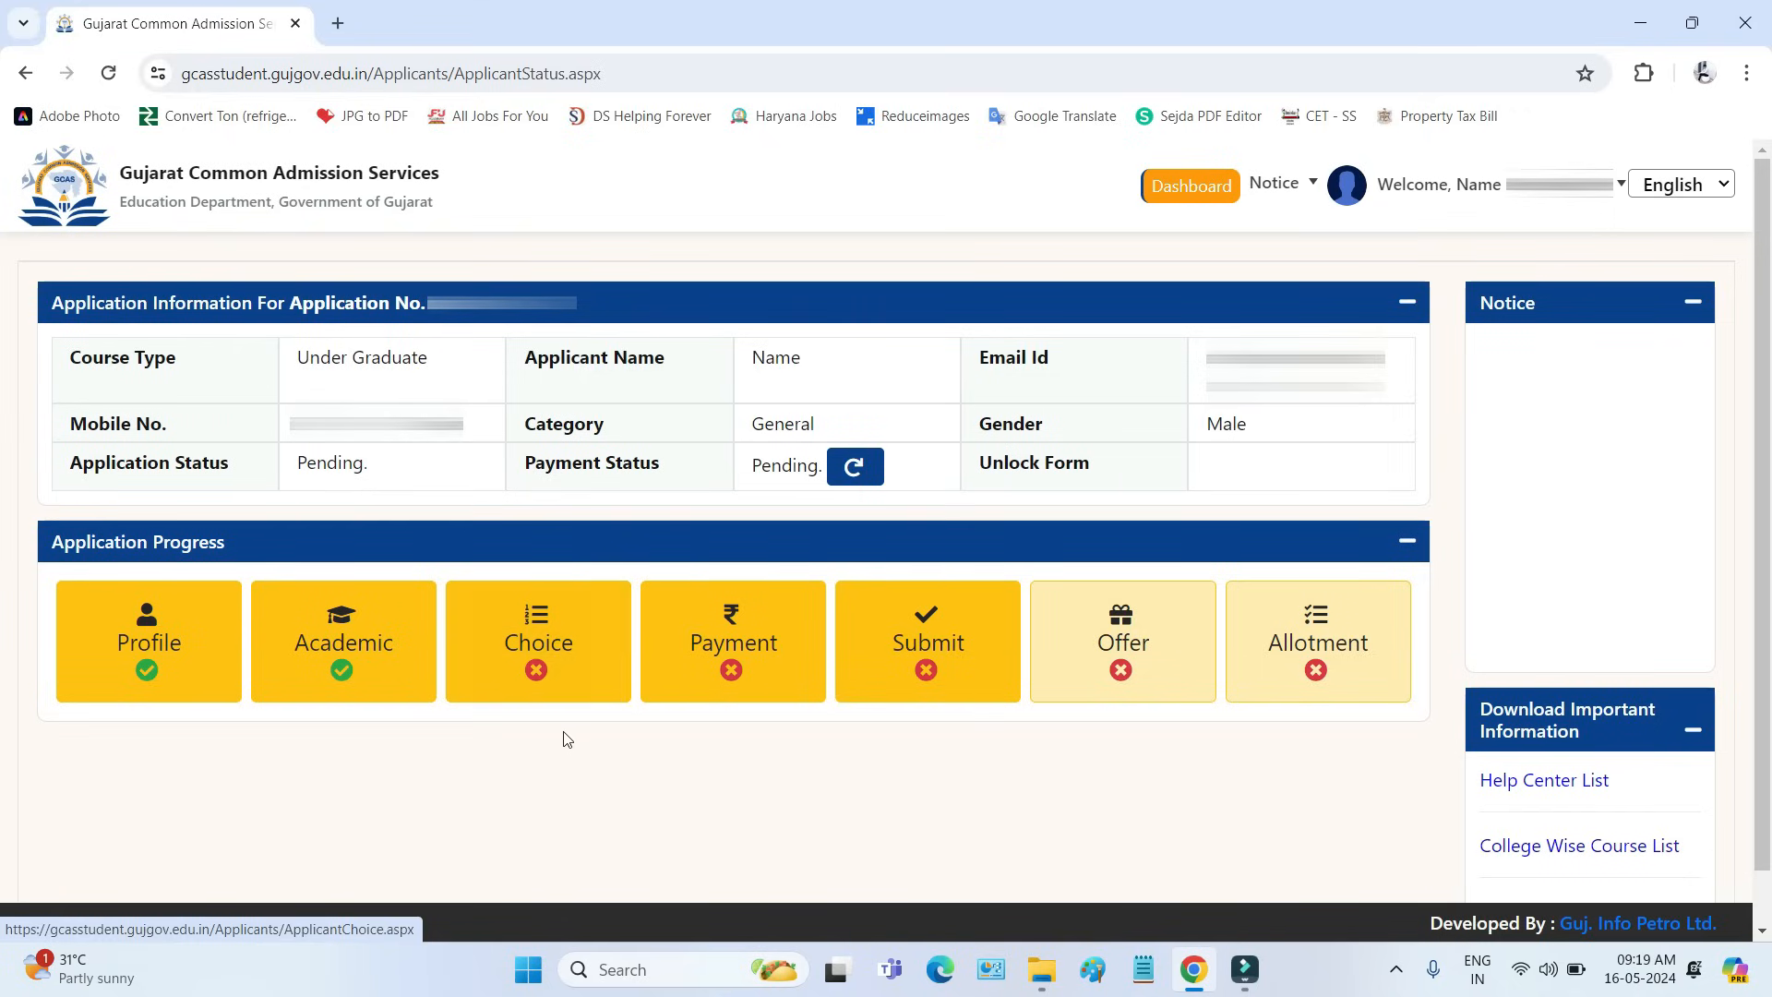
# Step: Open the Choice stage of the application and set the course filter to Bachelor of Commerce
pyautogui.click(531, 658)
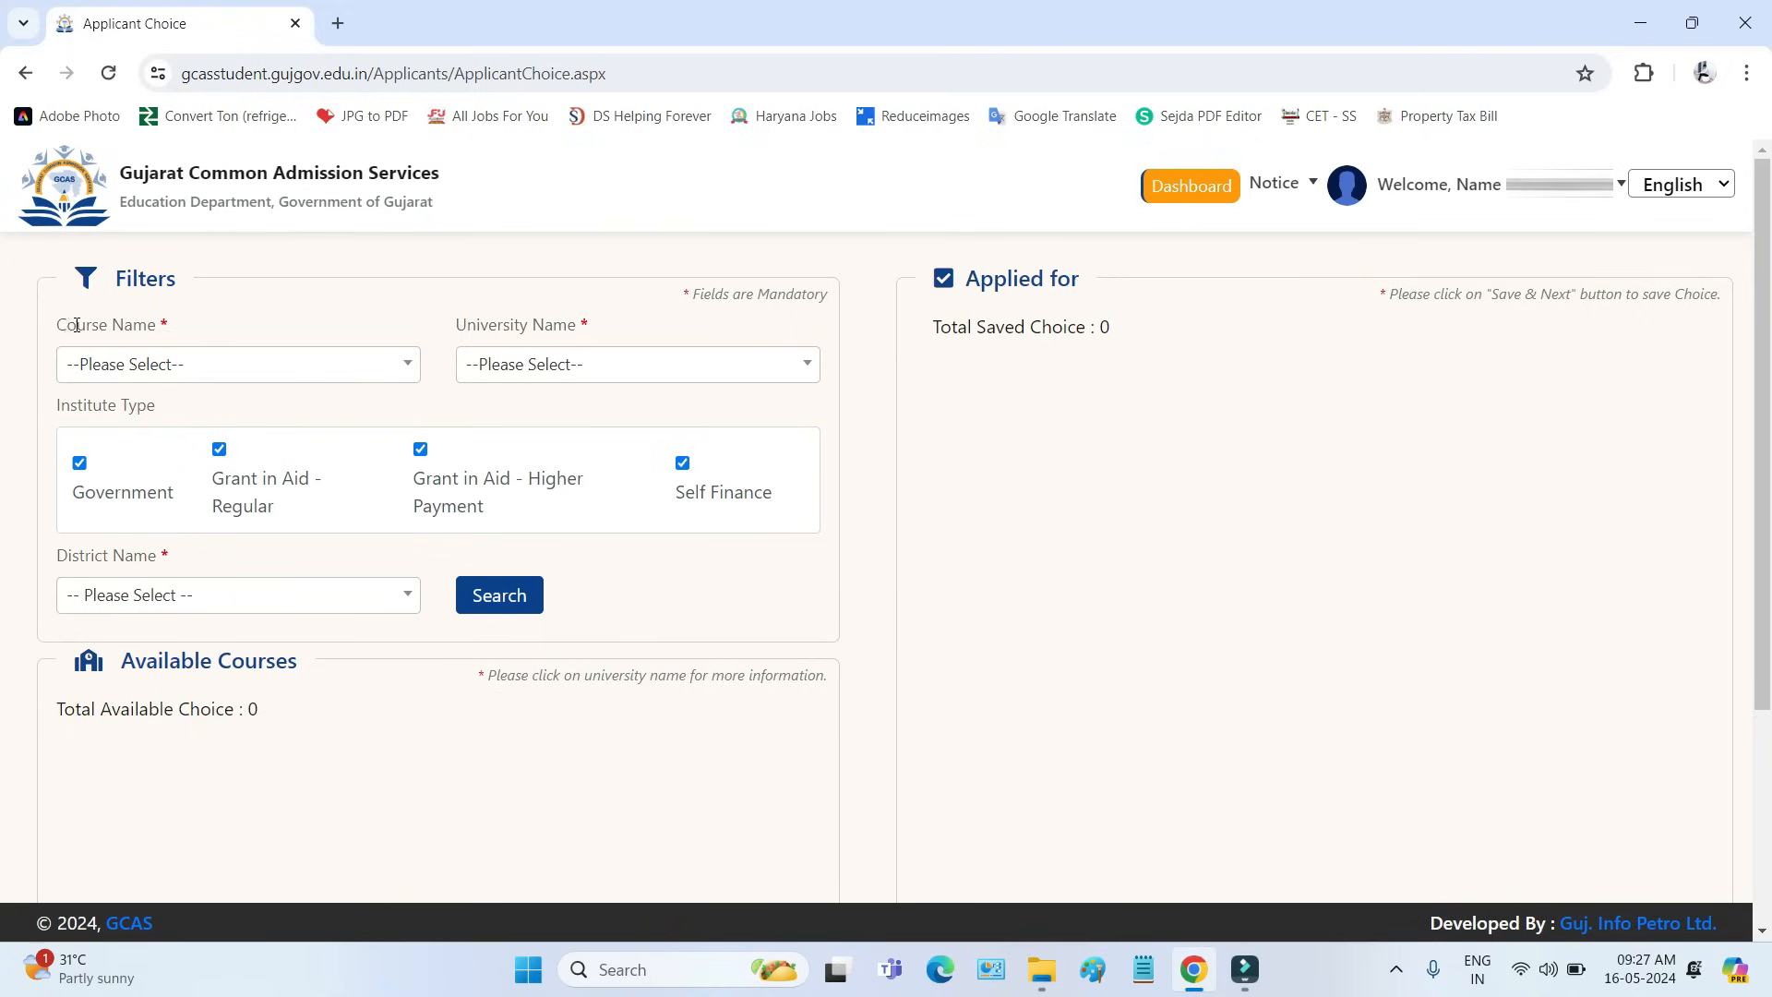
pyautogui.moveTo(69, 327); pyautogui.dragTo(139, 324)
pyautogui.click(136, 370)
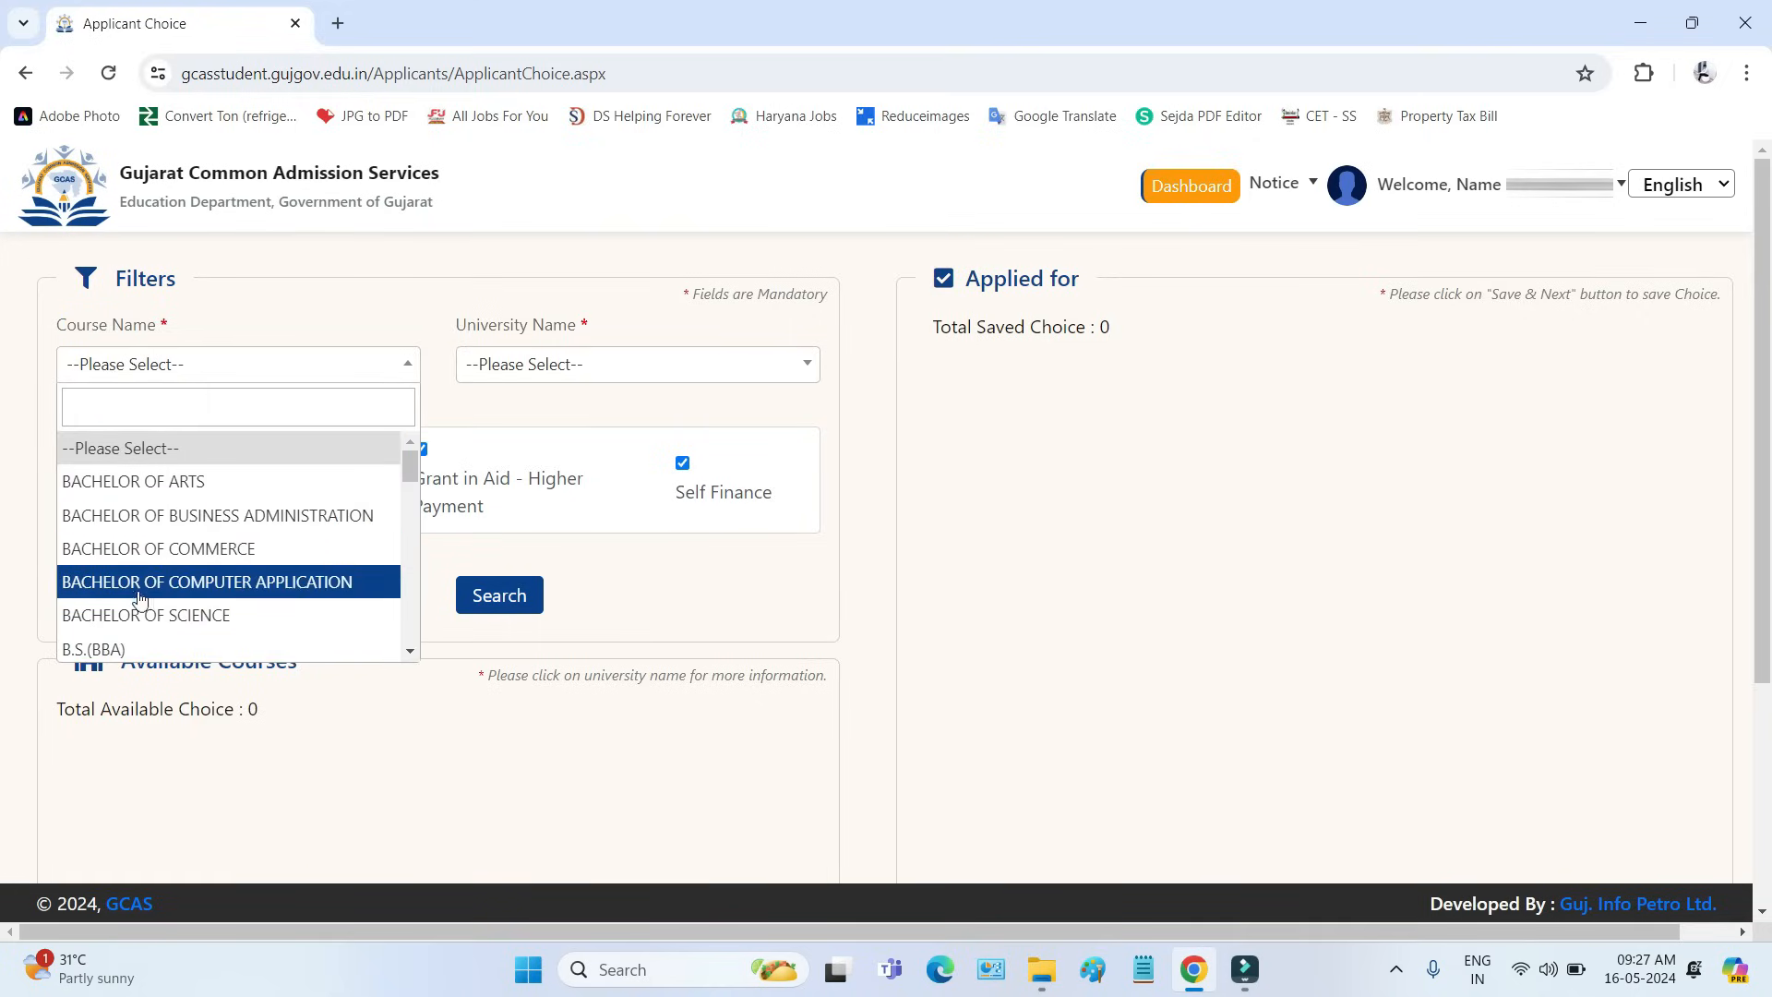
pyautogui.click(162, 552)
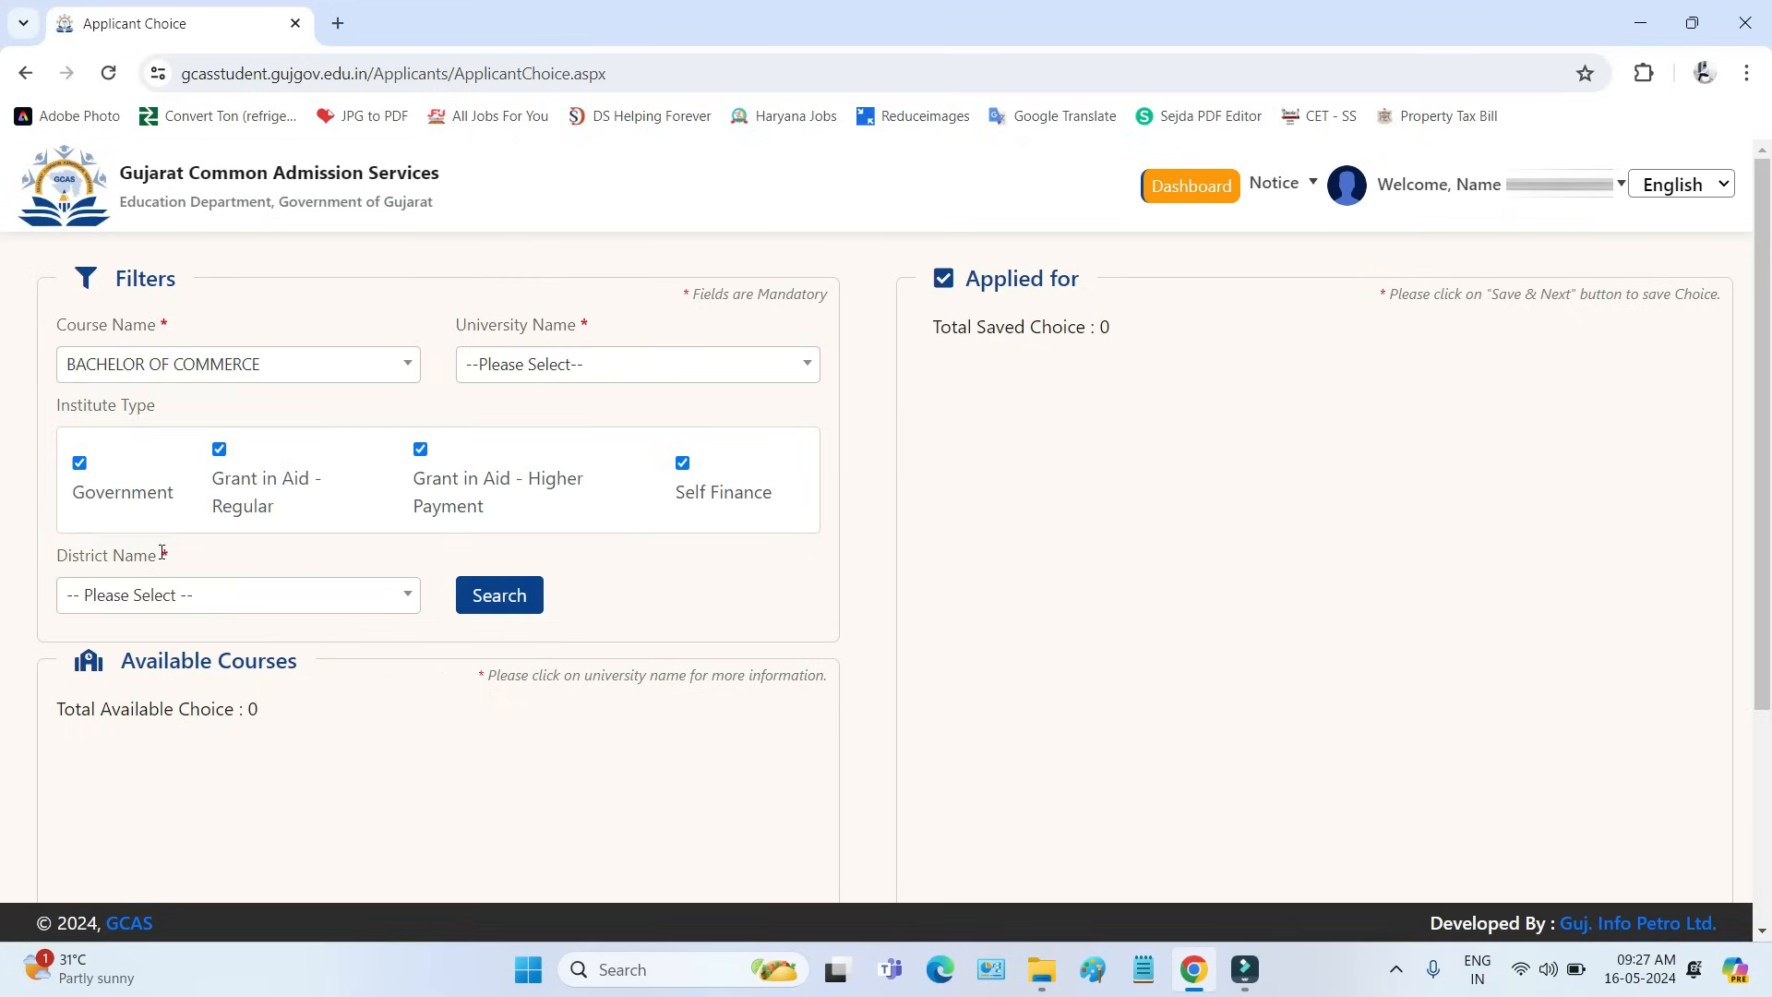
# Step: Look through the available universities and set the university filter to Saurashtra University
pyautogui.moveTo(462, 324); pyautogui.dragTo(570, 325)
pyautogui.click(563, 364)
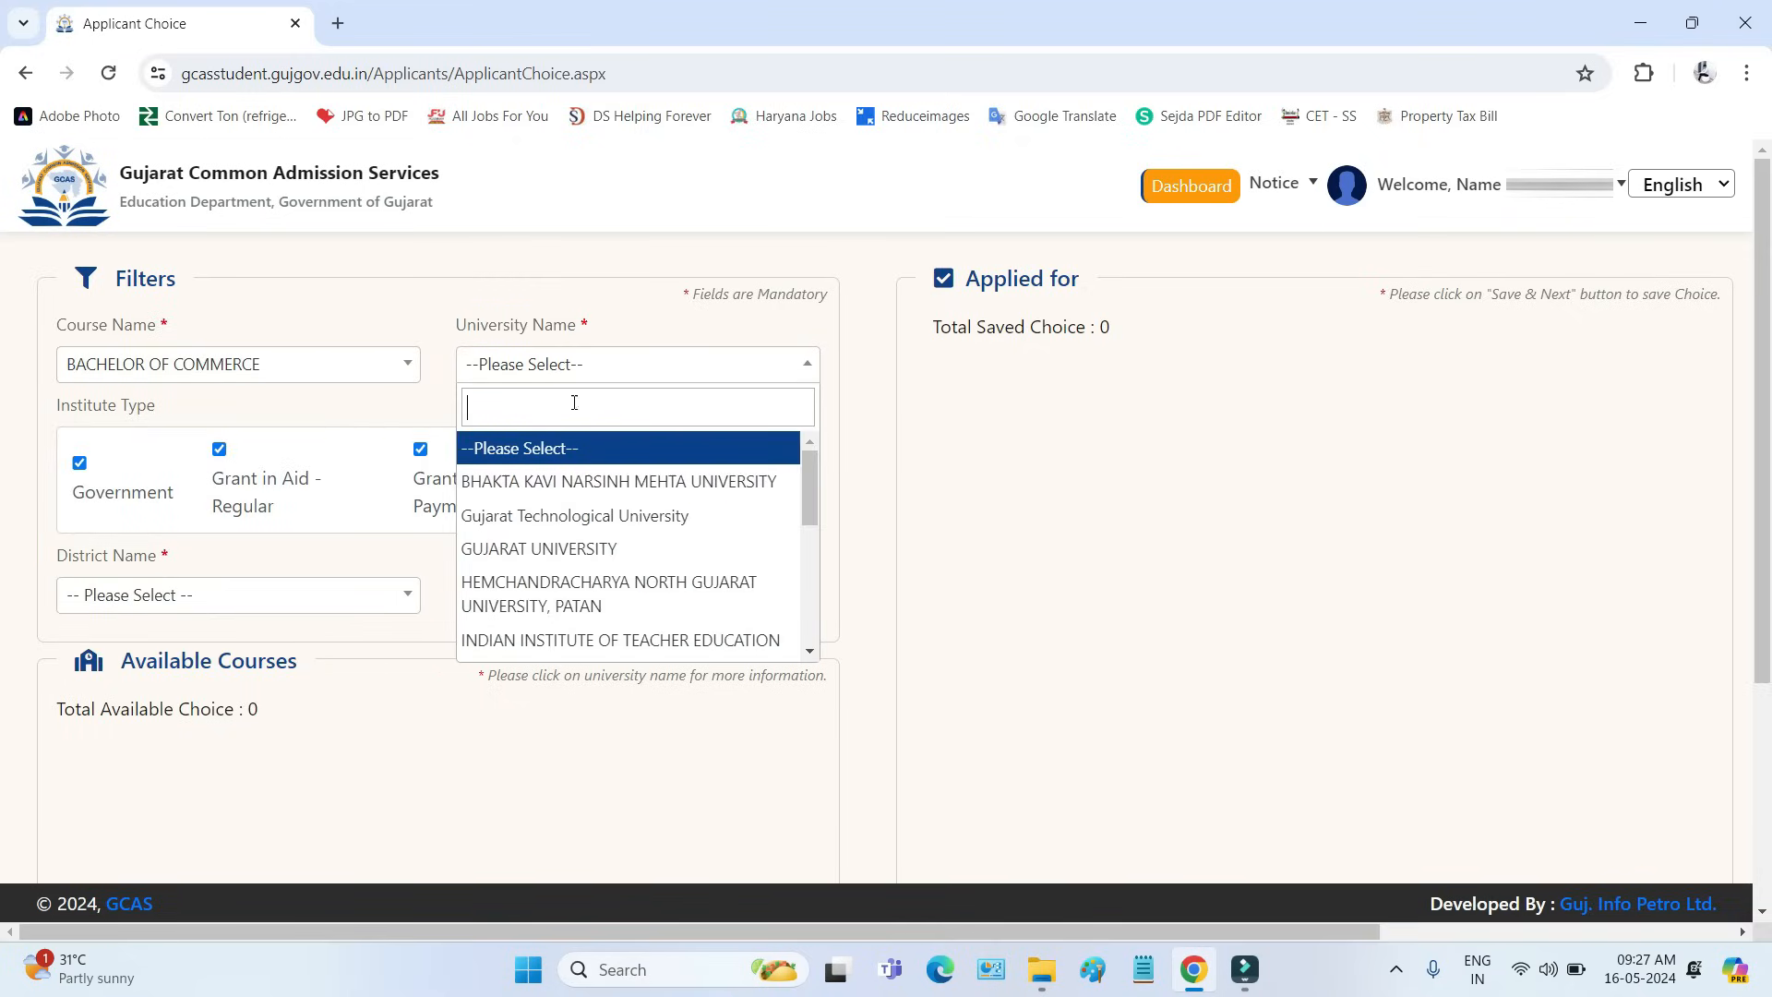
pyautogui.scroll(-5, 586, 554)
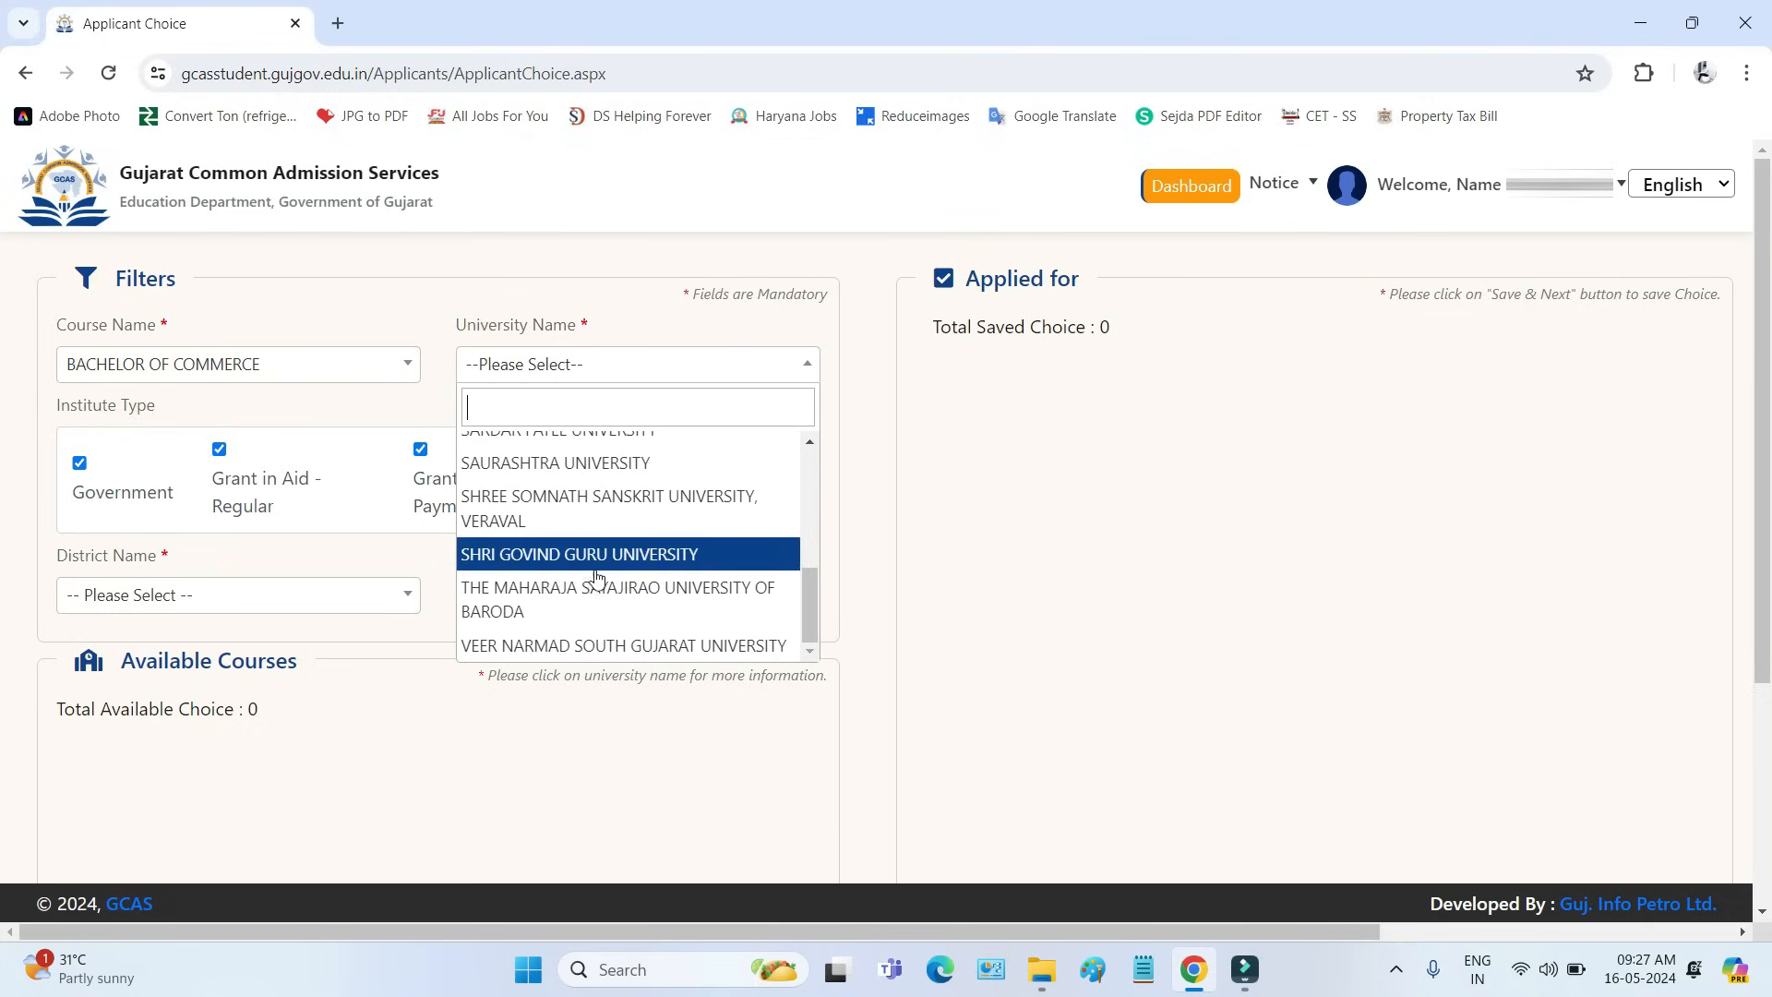
pyautogui.scroll(6, 599, 581)
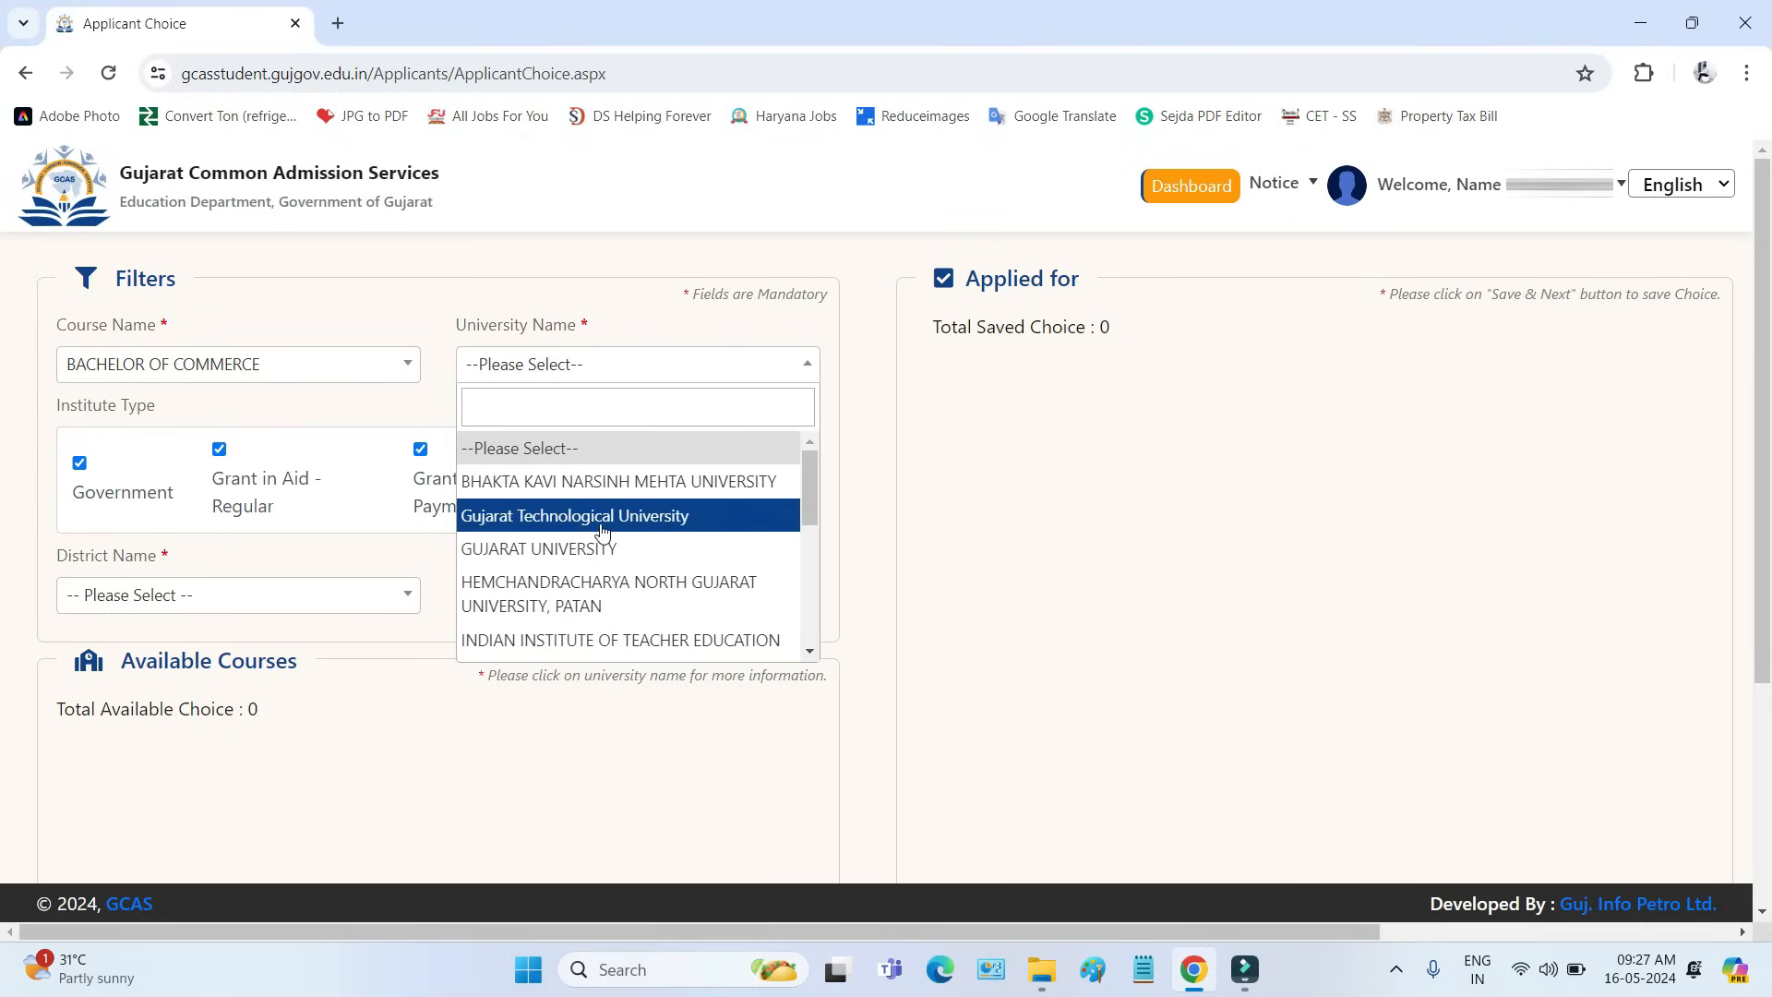
pyautogui.scroll(-5, 598, 554)
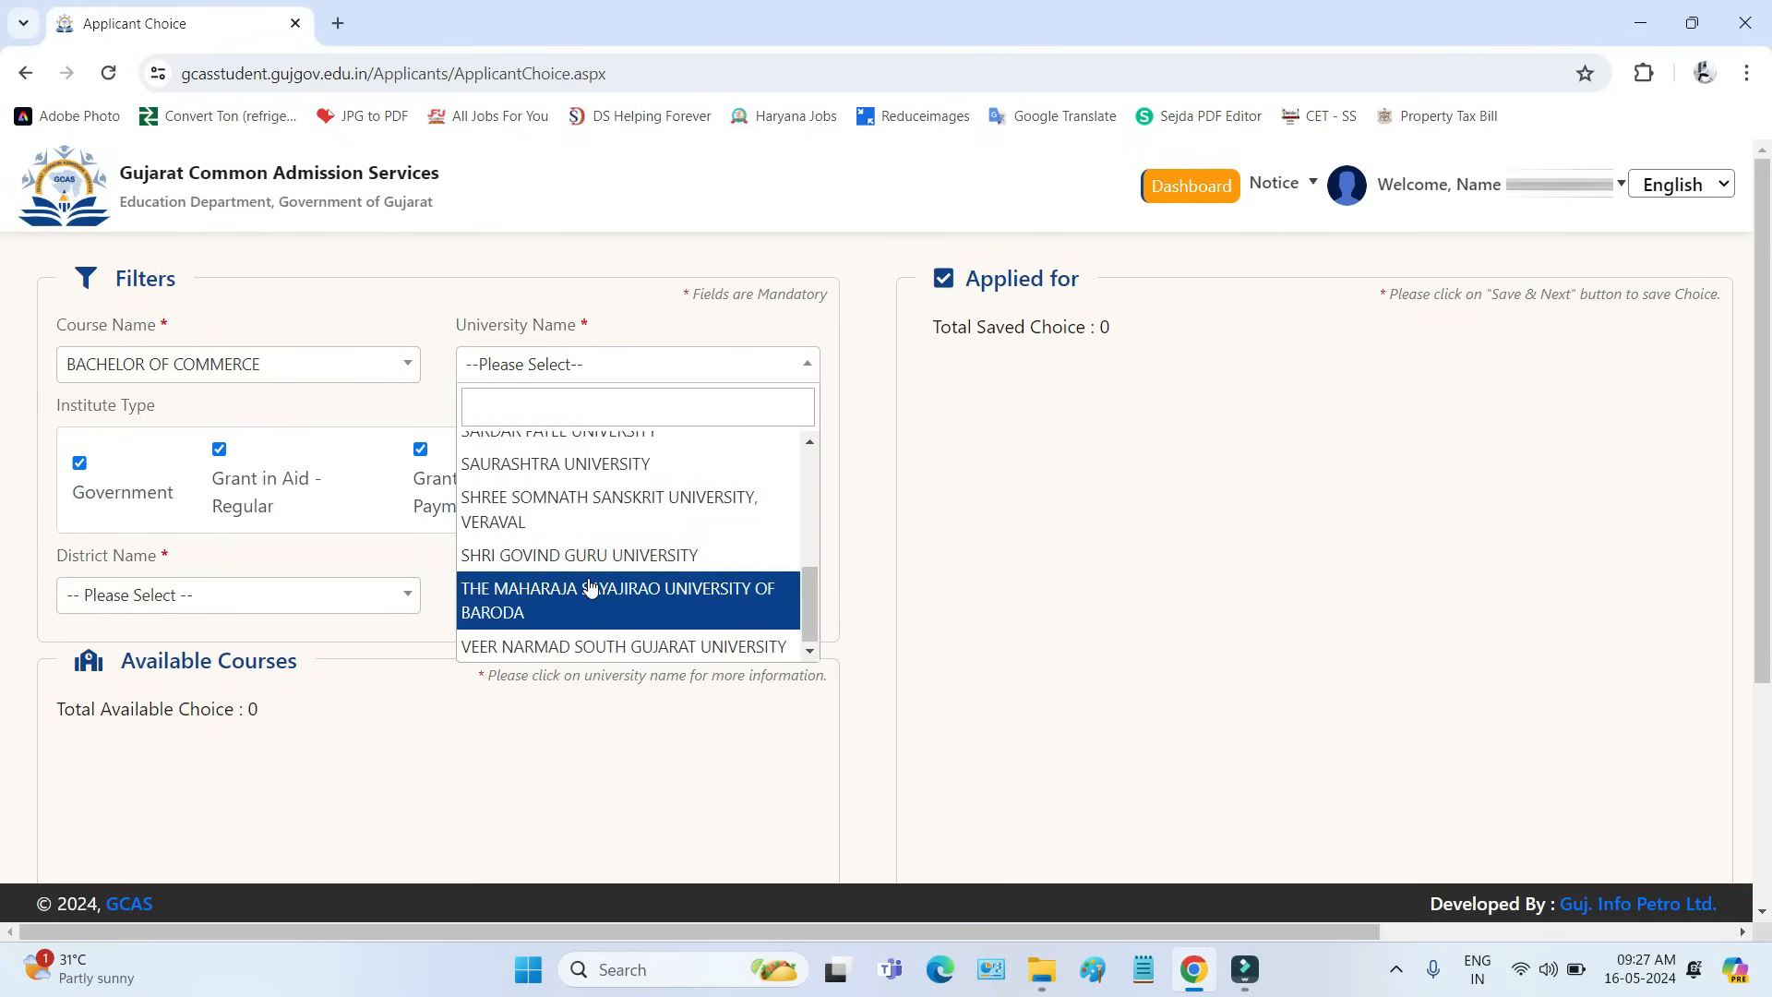
pyautogui.scroll(6, 591, 553)
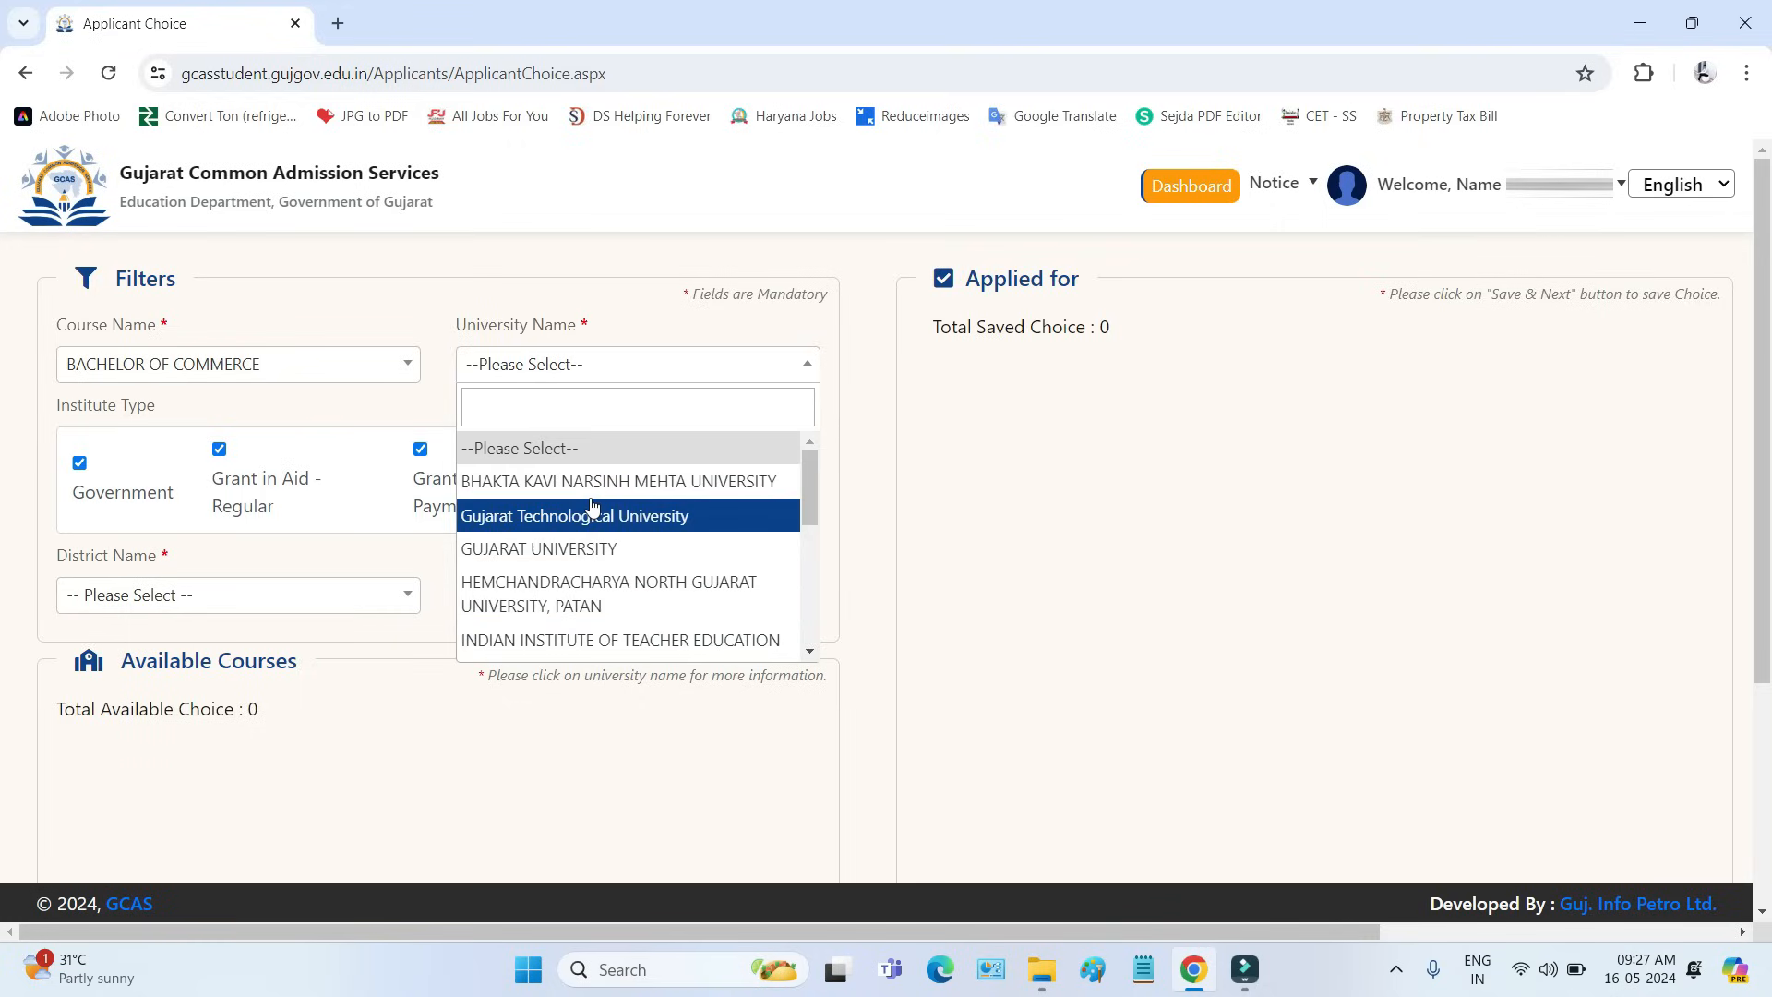
pyautogui.scroll(-3, 582, 535)
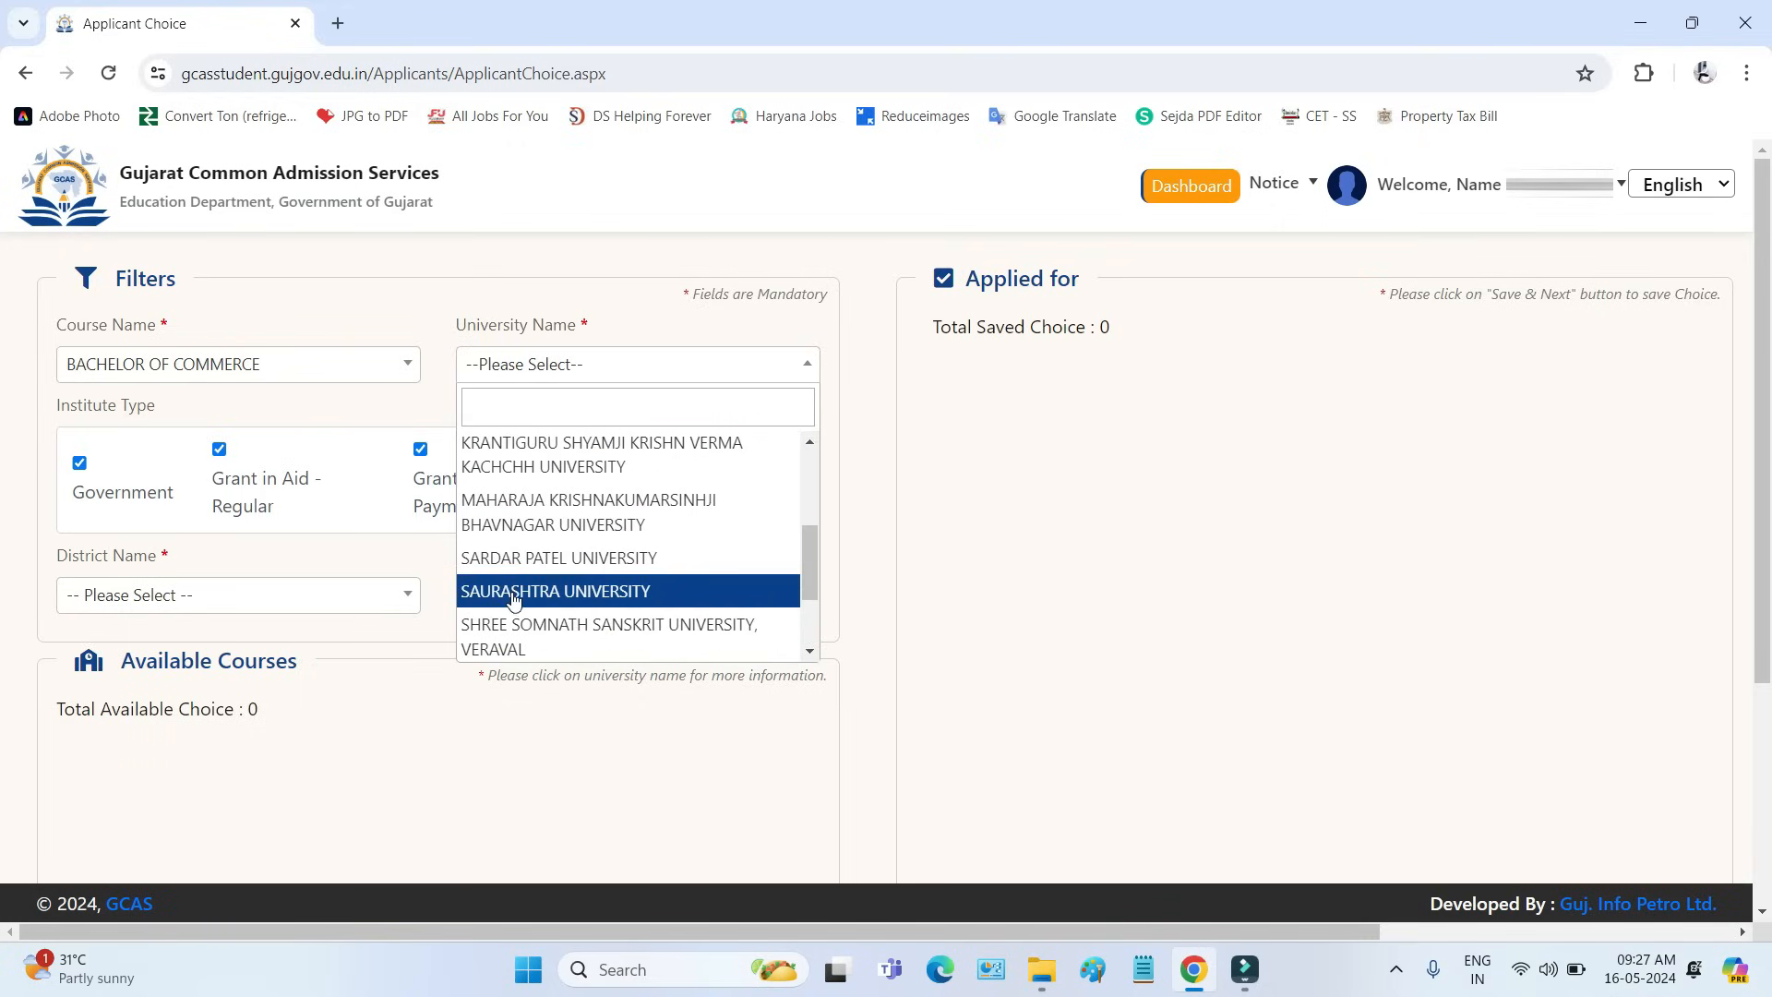
pyautogui.click(571, 602)
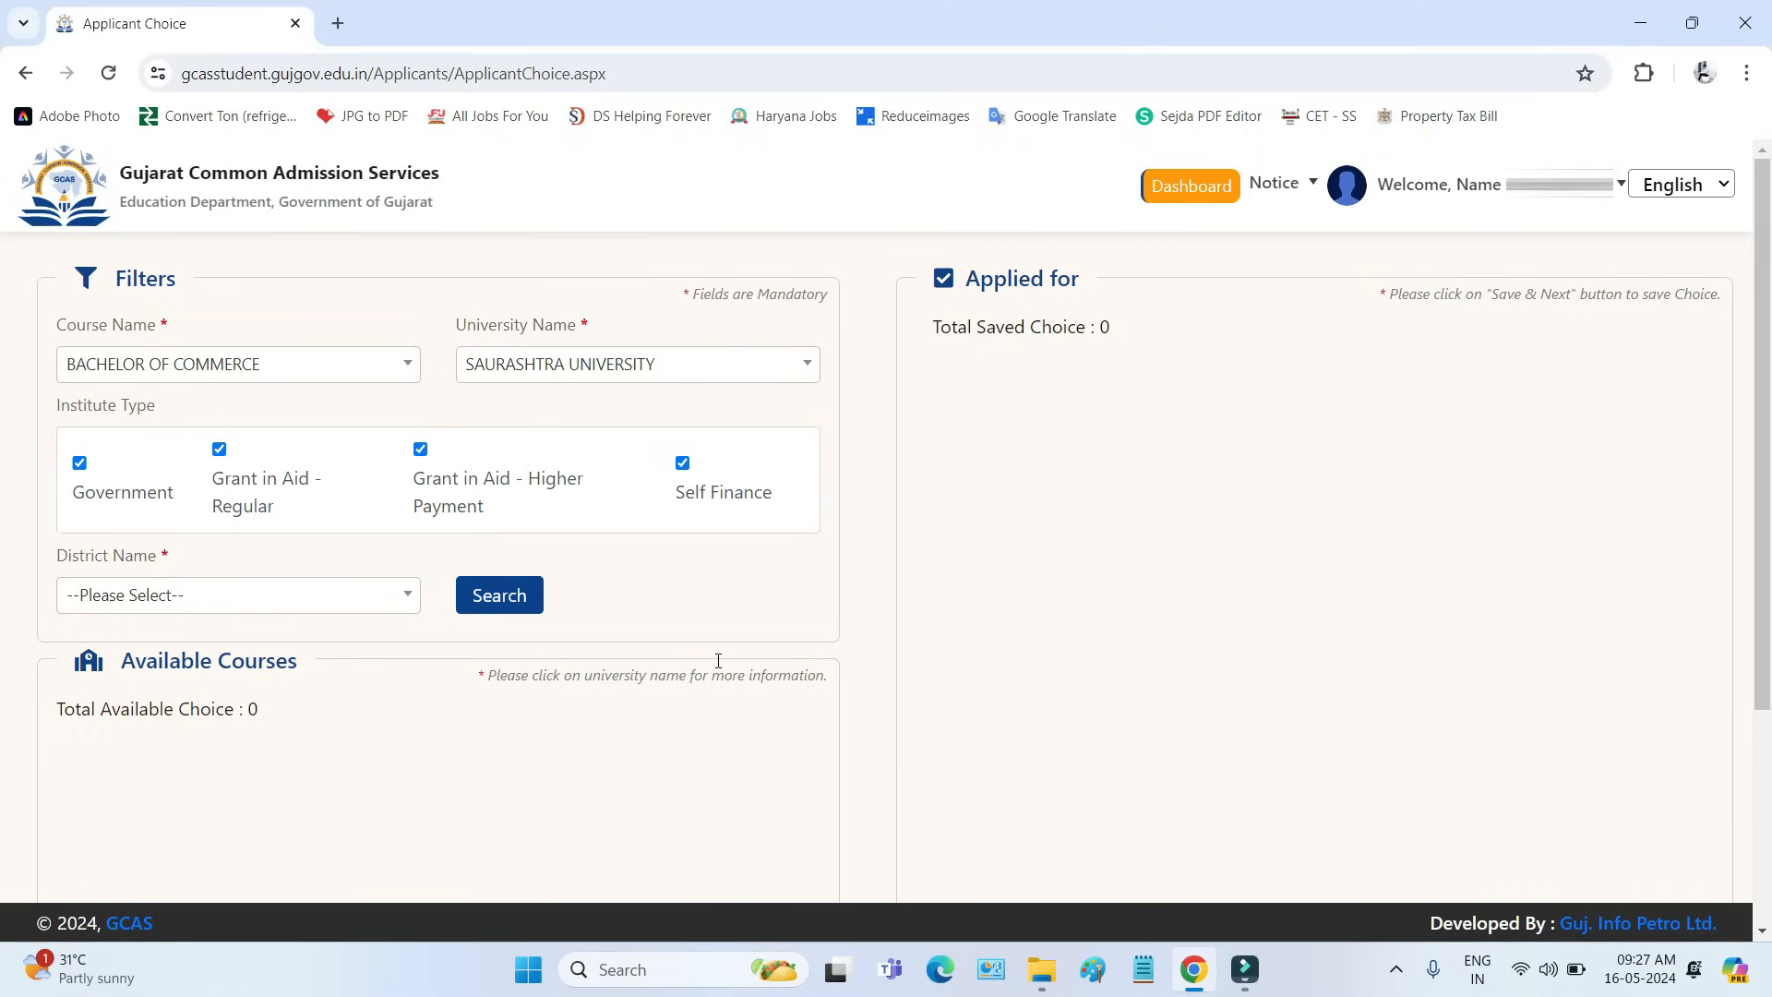
# Step: Set the district filter to Jamnagar and search for the available courses
pyautogui.moveTo(61, 554); pyautogui.dragTo(156, 556)
pyautogui.click(156, 606)
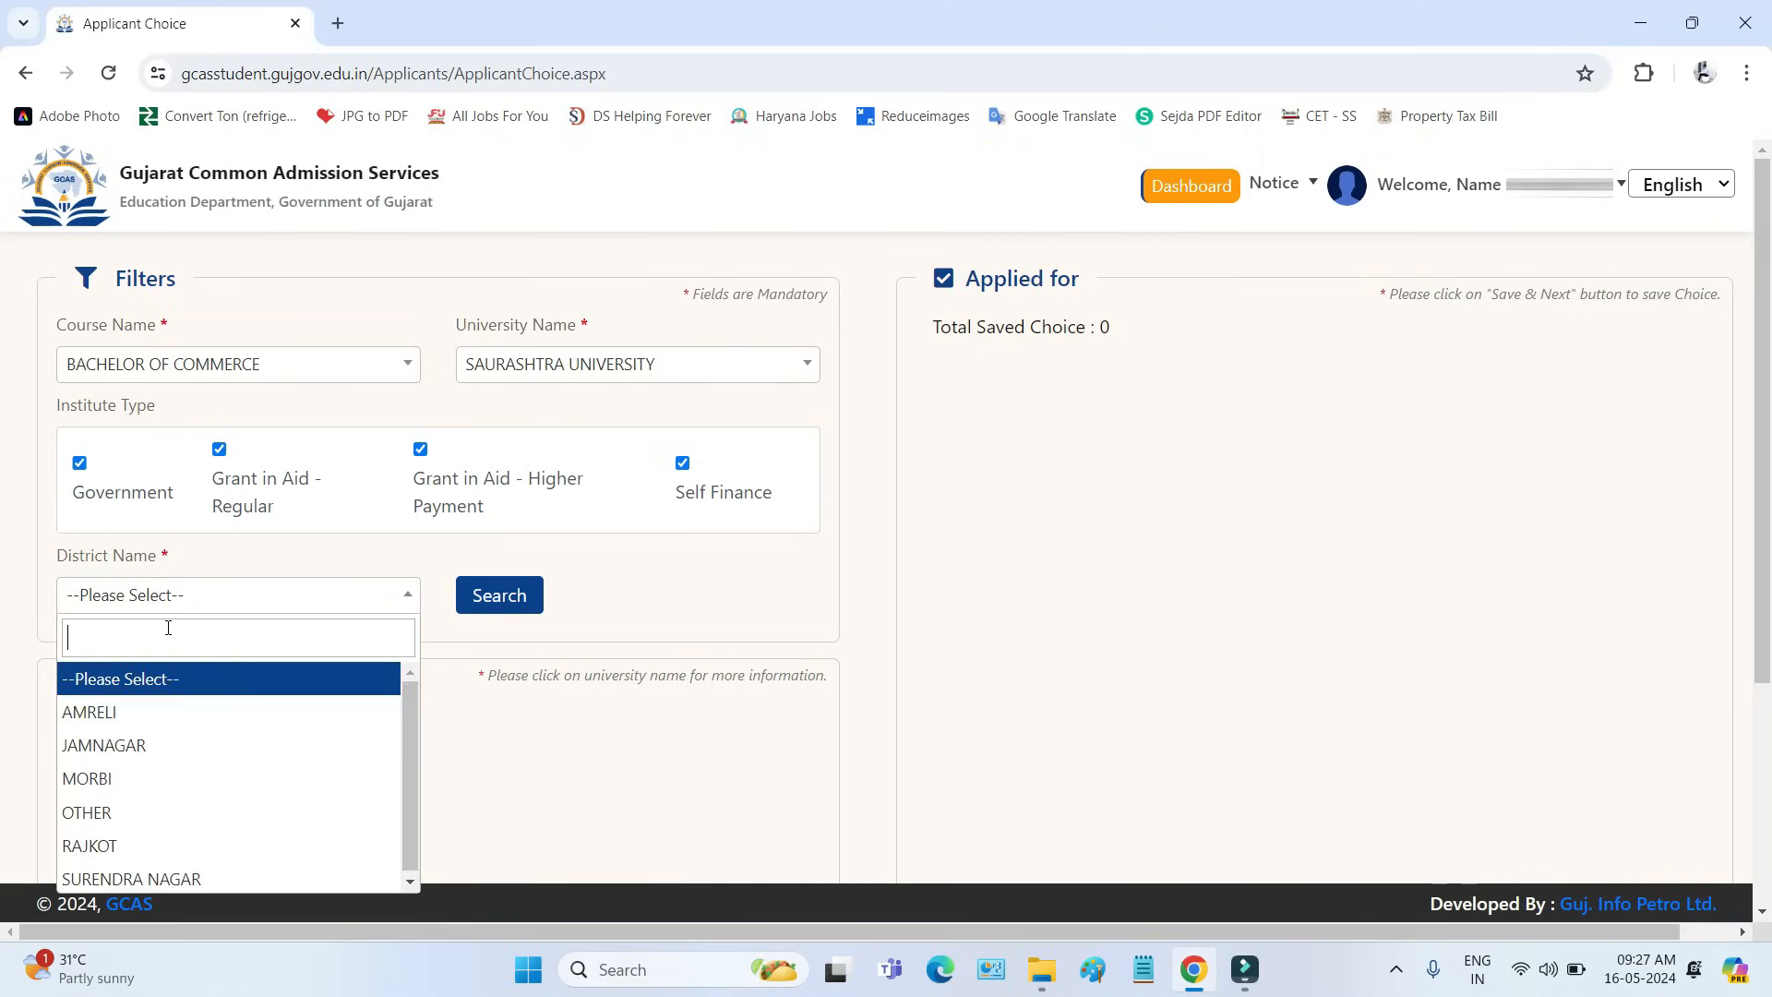
pyautogui.click(176, 744)
pyautogui.click(512, 598)
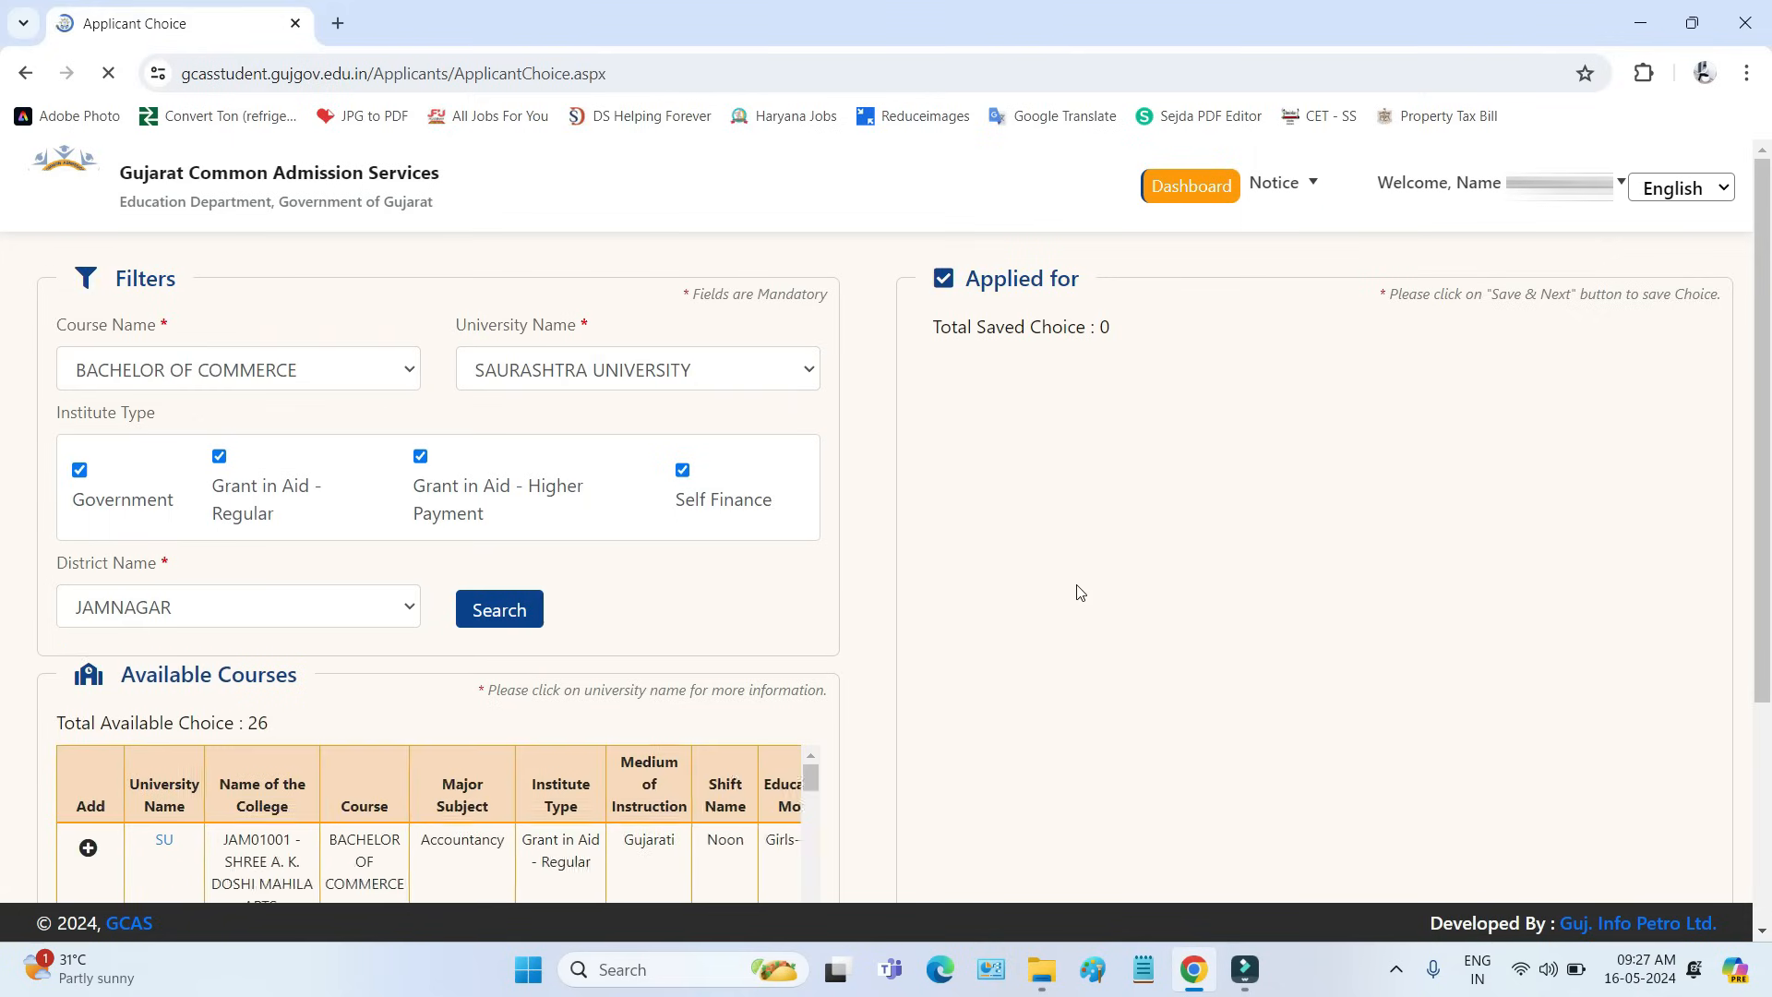
pyautogui.scroll(-1, 1066, 589)
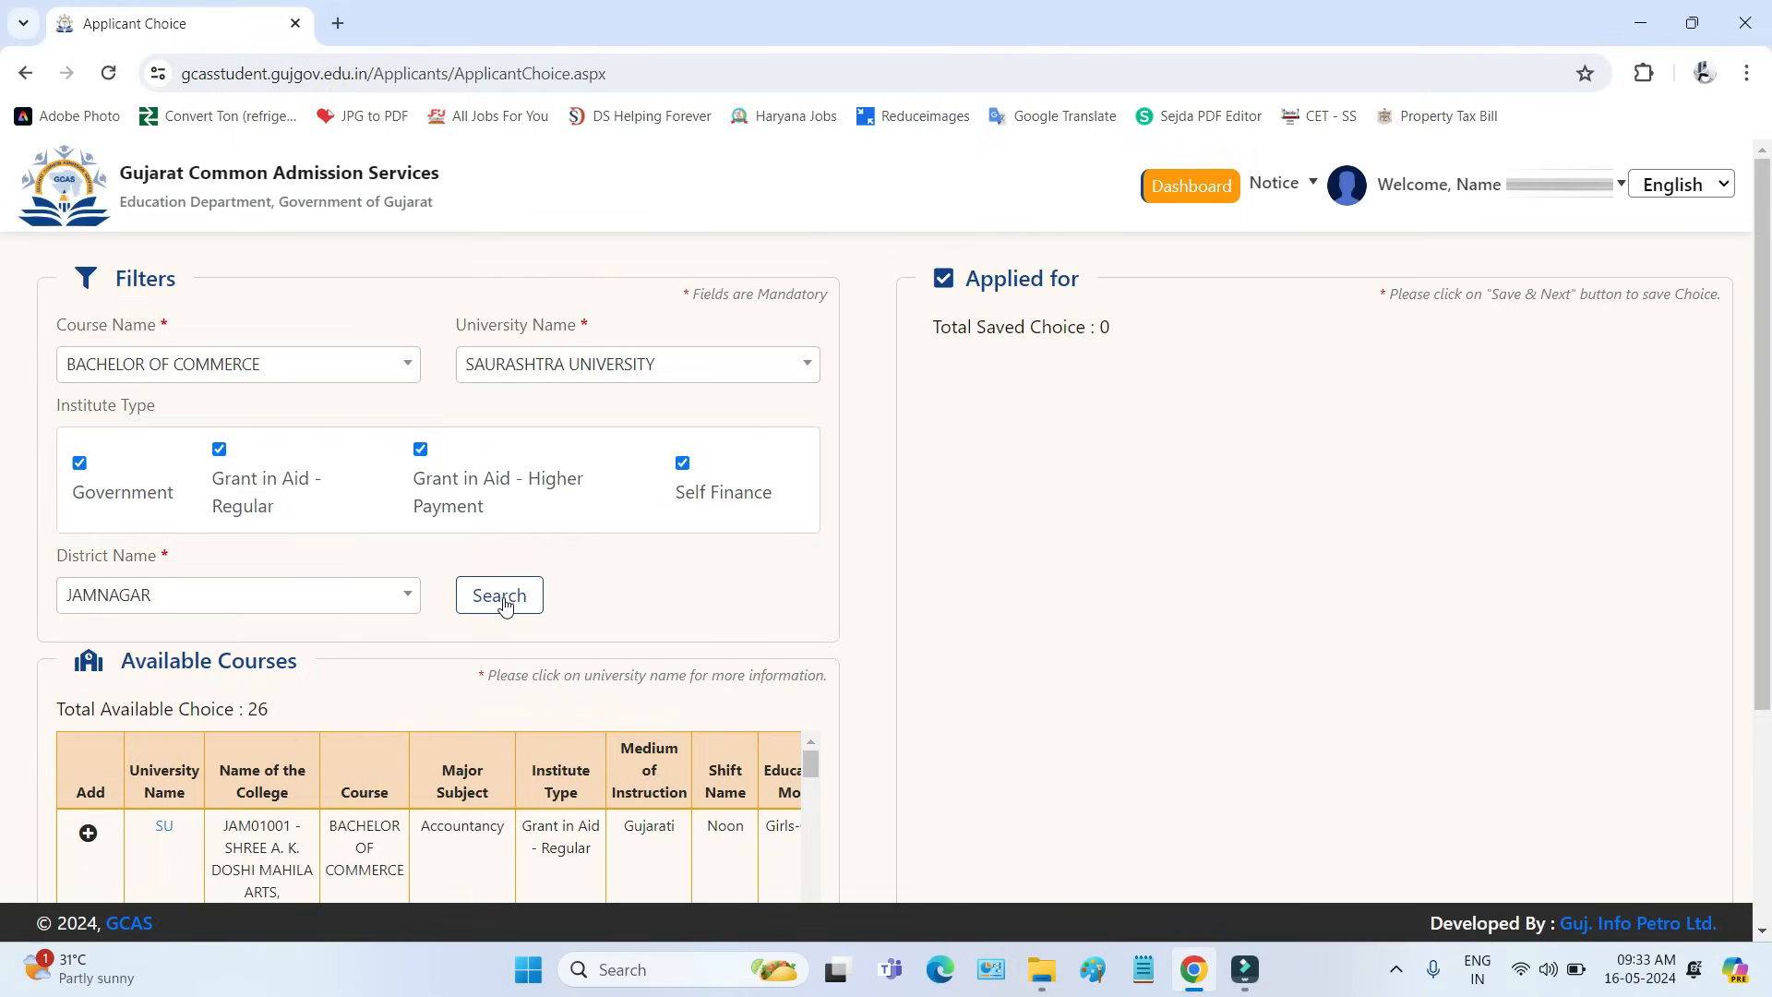
pyautogui.click(503, 606)
# Step: Add the English-medium Accountancy course at JAM01005 Shree M. P. Shah Municipal Commerce College and check the applied Bachelor of Commerce choices
pyautogui.scroll(-3, 890, 712)
pyautogui.scroll(-3, 416, 631)
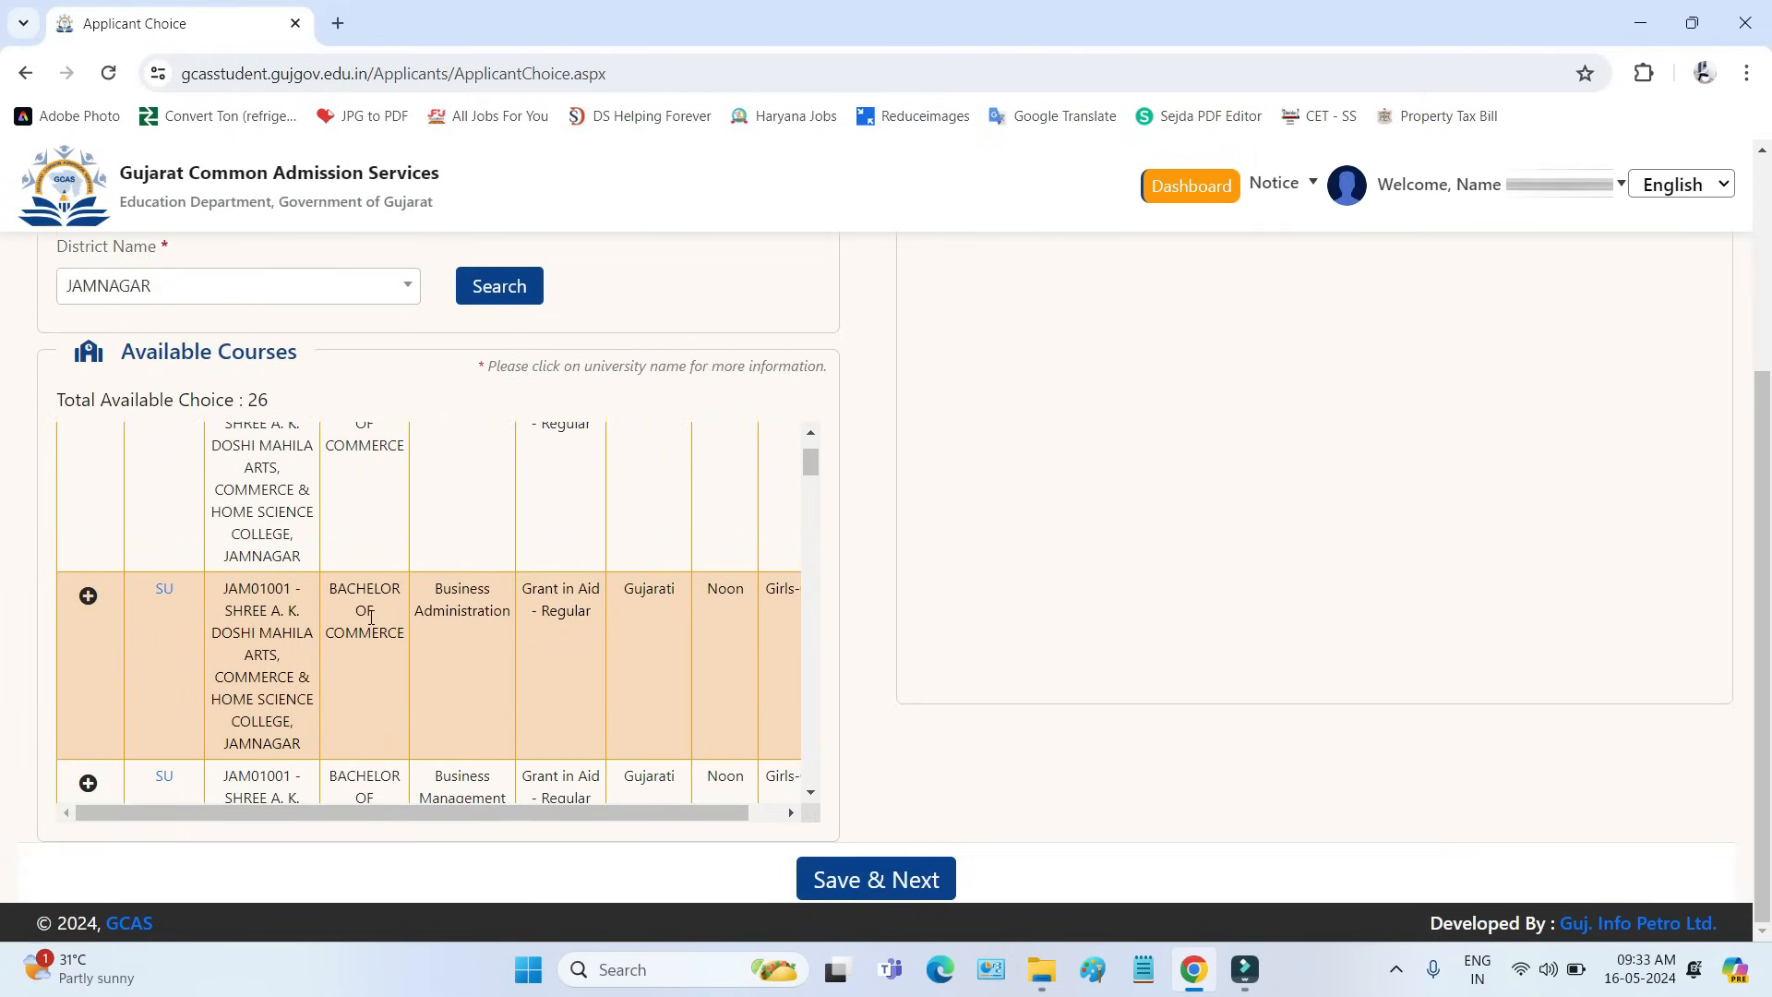
pyautogui.scroll(-5, 415, 630)
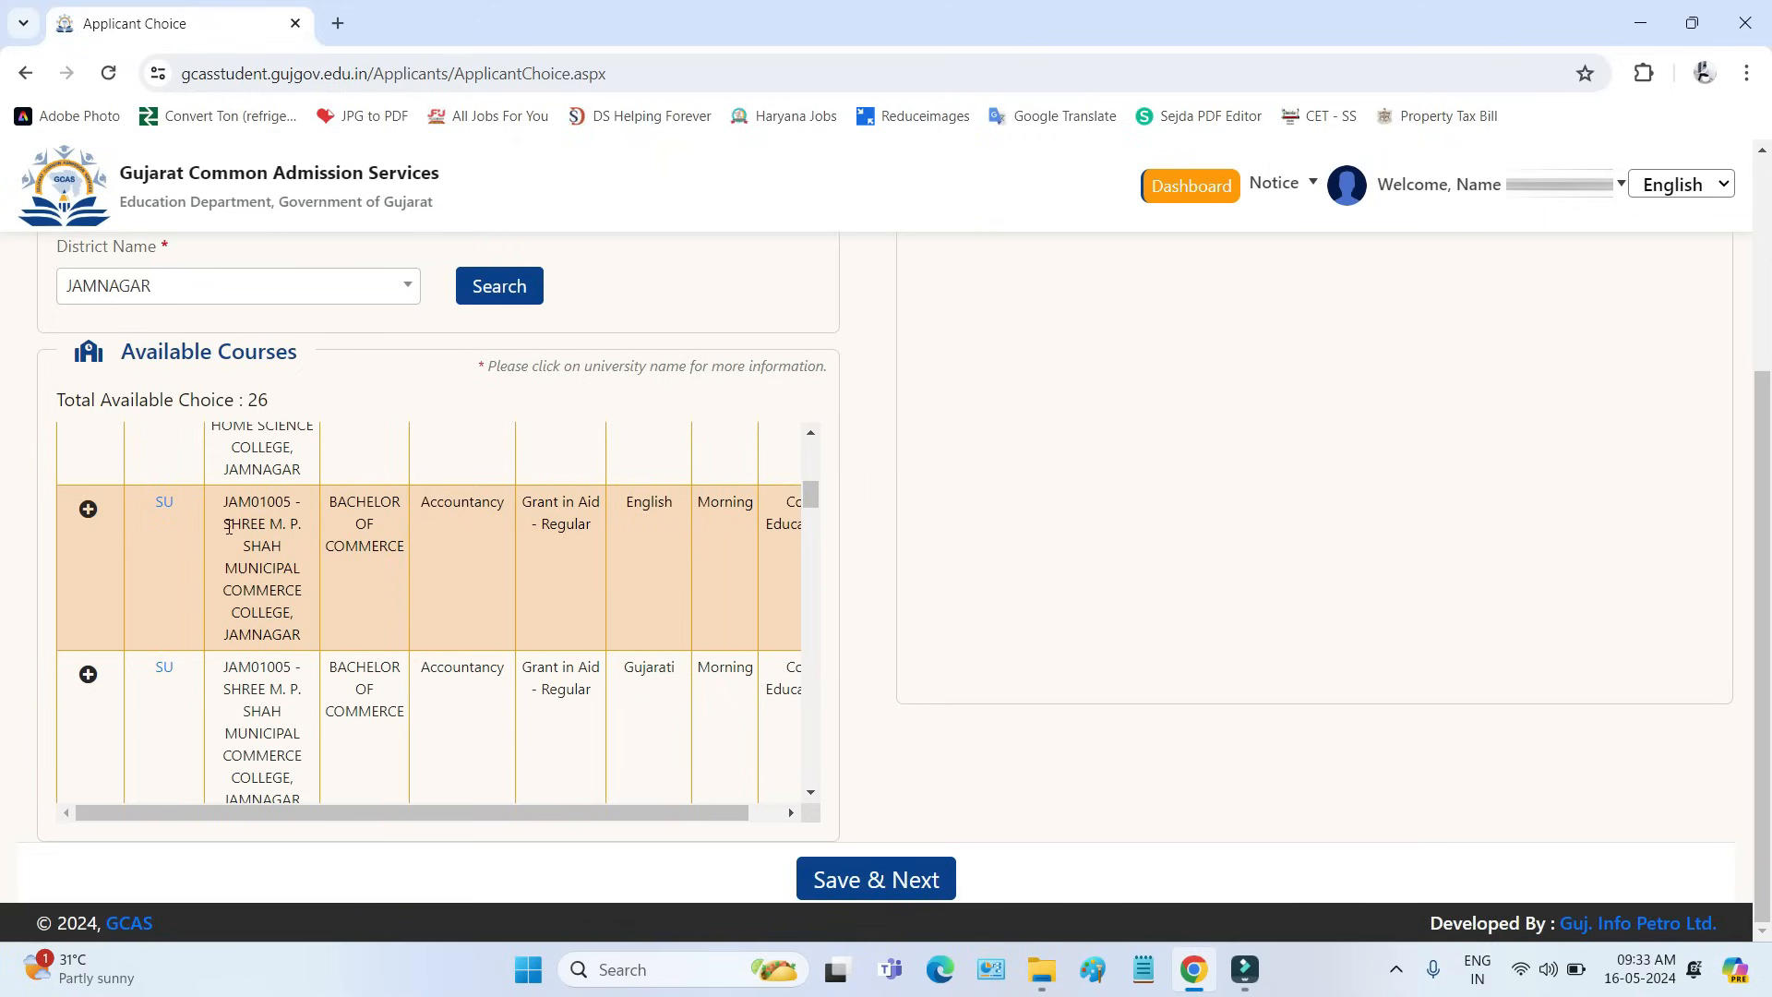
pyautogui.moveTo(229, 527); pyautogui.dragTo(293, 632)
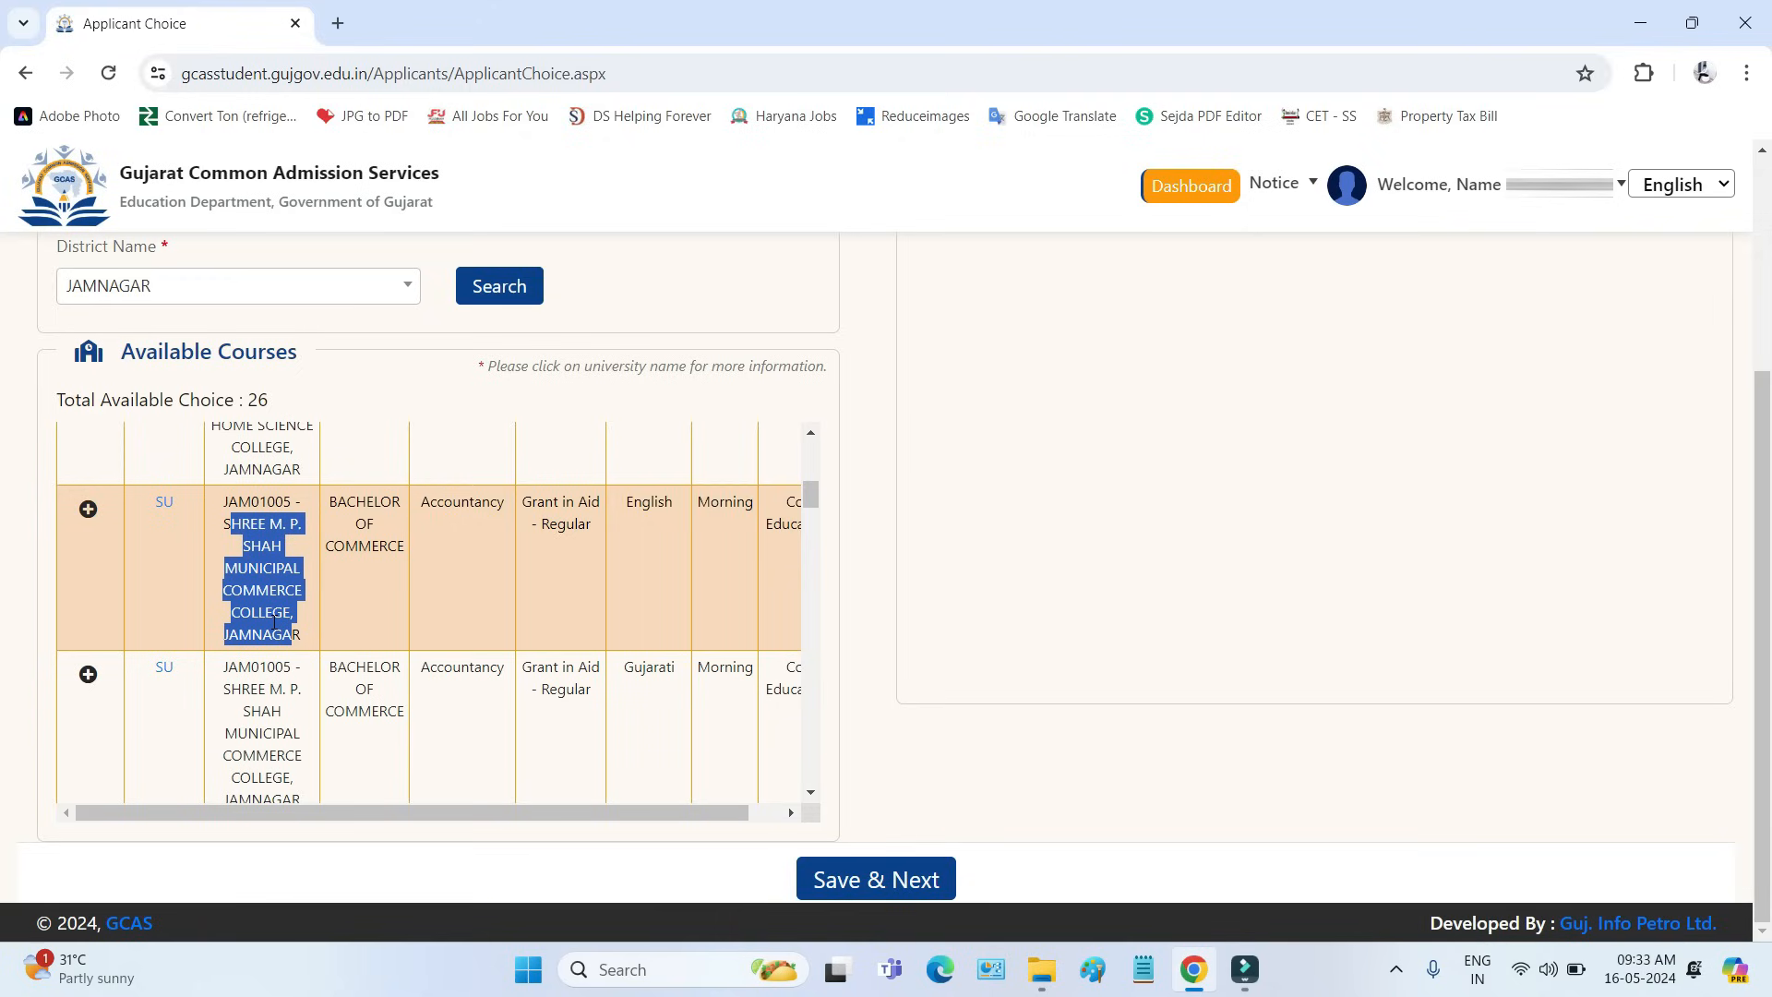
pyautogui.click(87, 511)
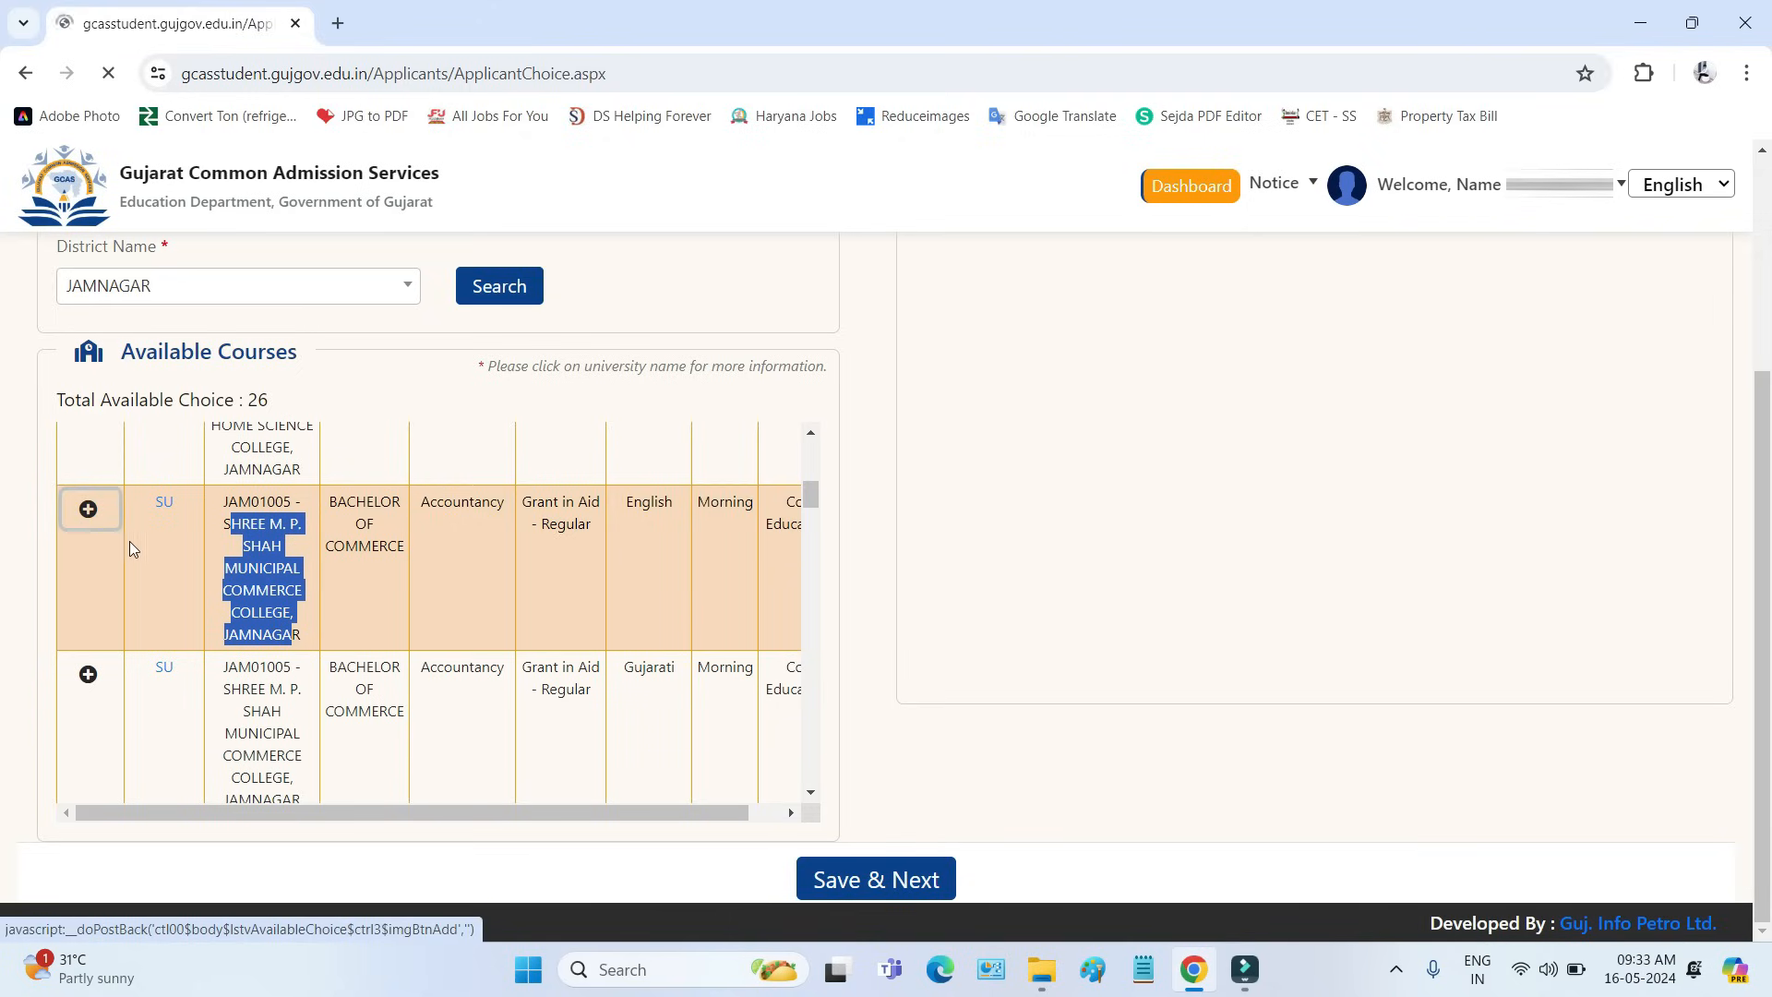
pyautogui.scroll(4, 1101, 556)
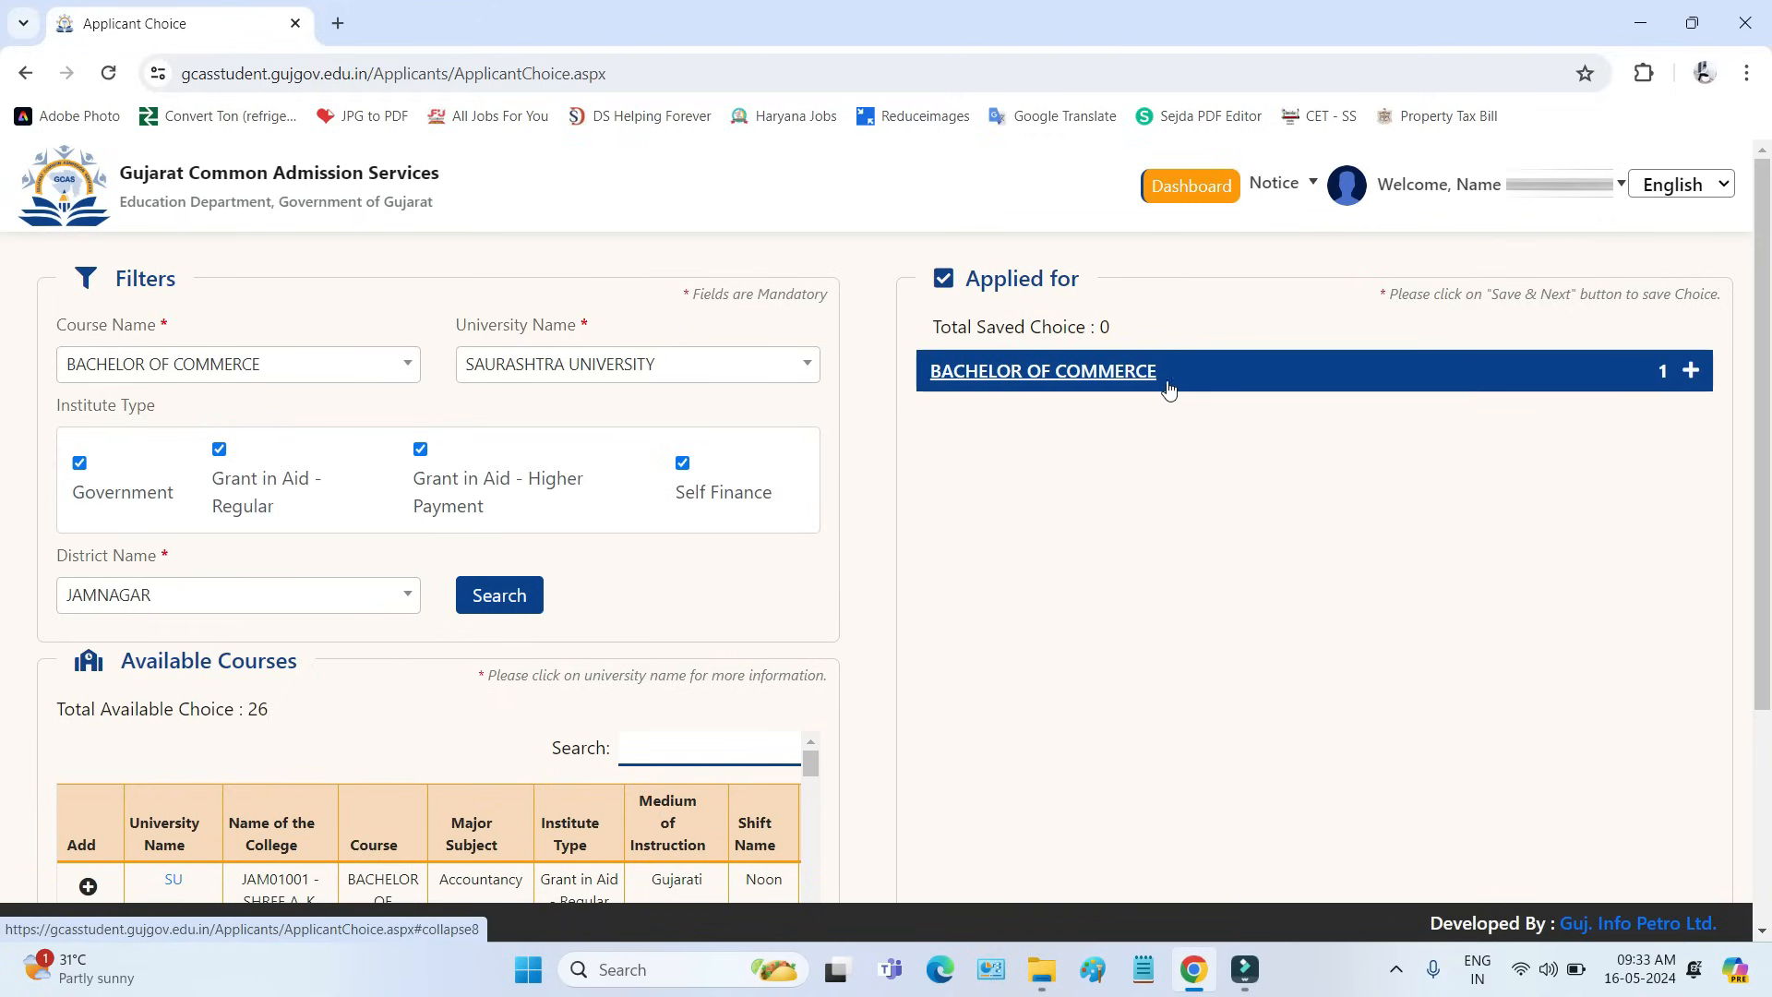
pyautogui.click(1666, 371)
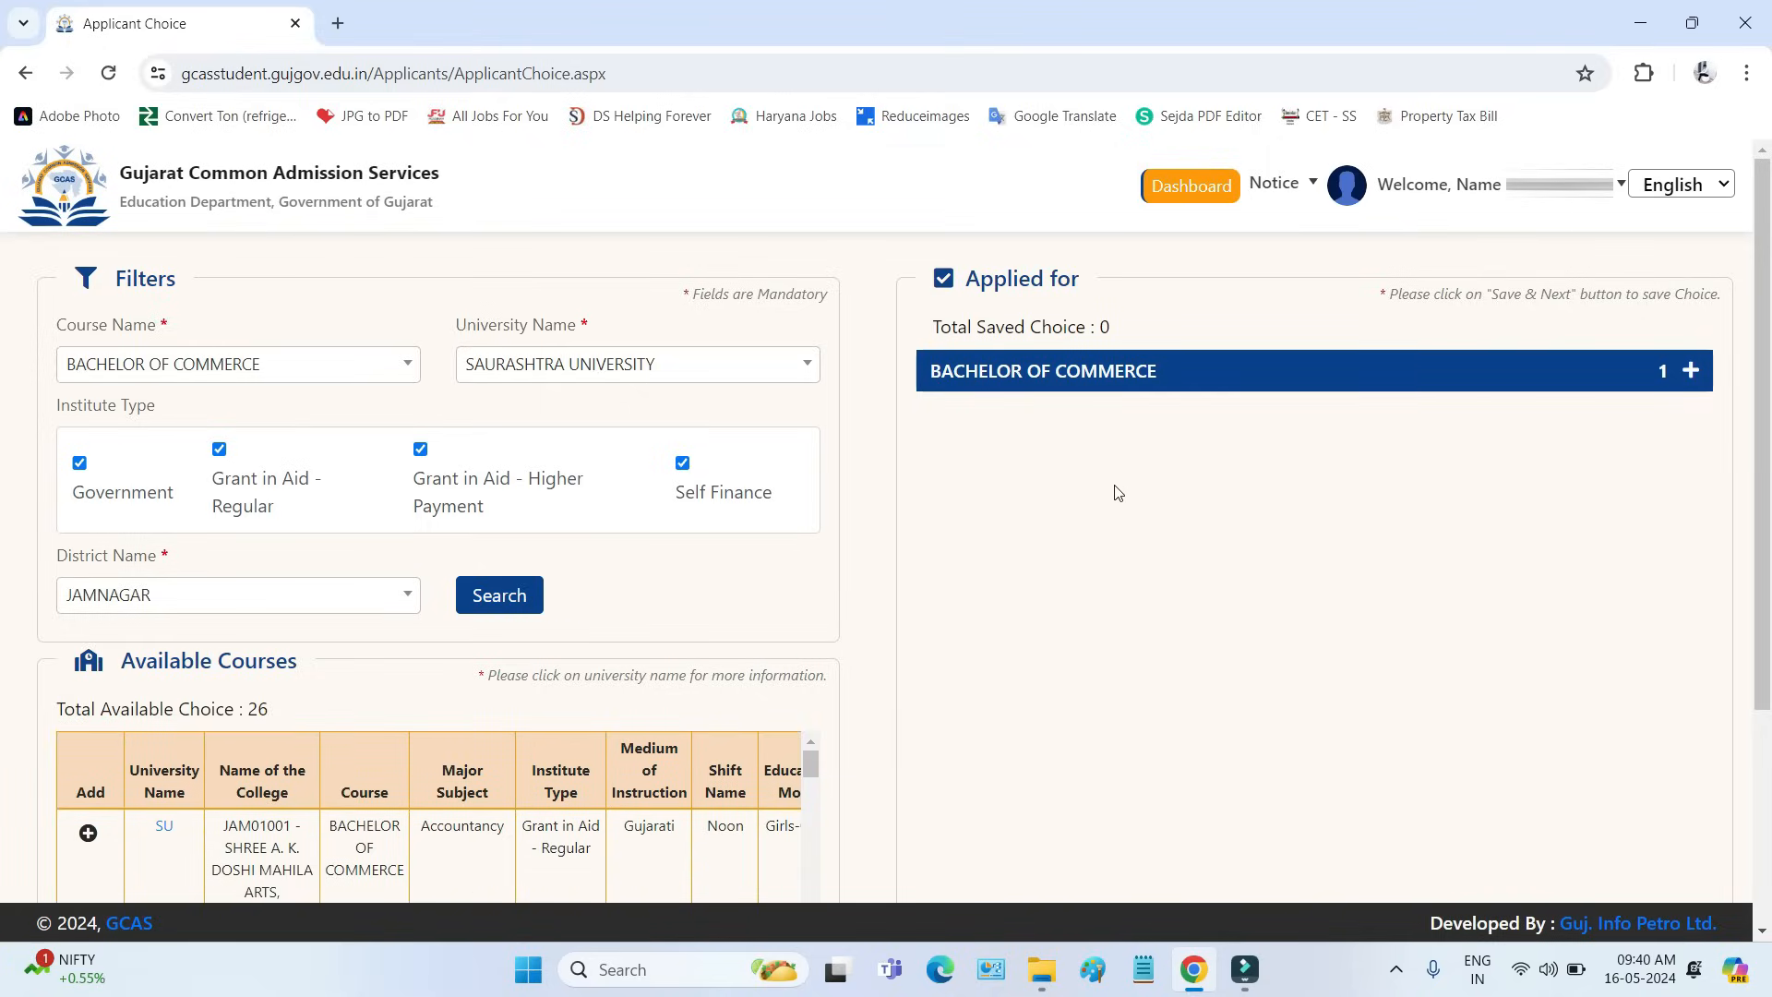
# Step: Add the Accountancy course at JAM01007 Shree V. M. Mehta Municipal Arts & Commerce College and expand the applied Bachelor of Commerce choices
pyautogui.scroll(-3, 1112, 499)
pyautogui.scroll(-2, 491, 579)
pyautogui.scroll(-5, 493, 580)
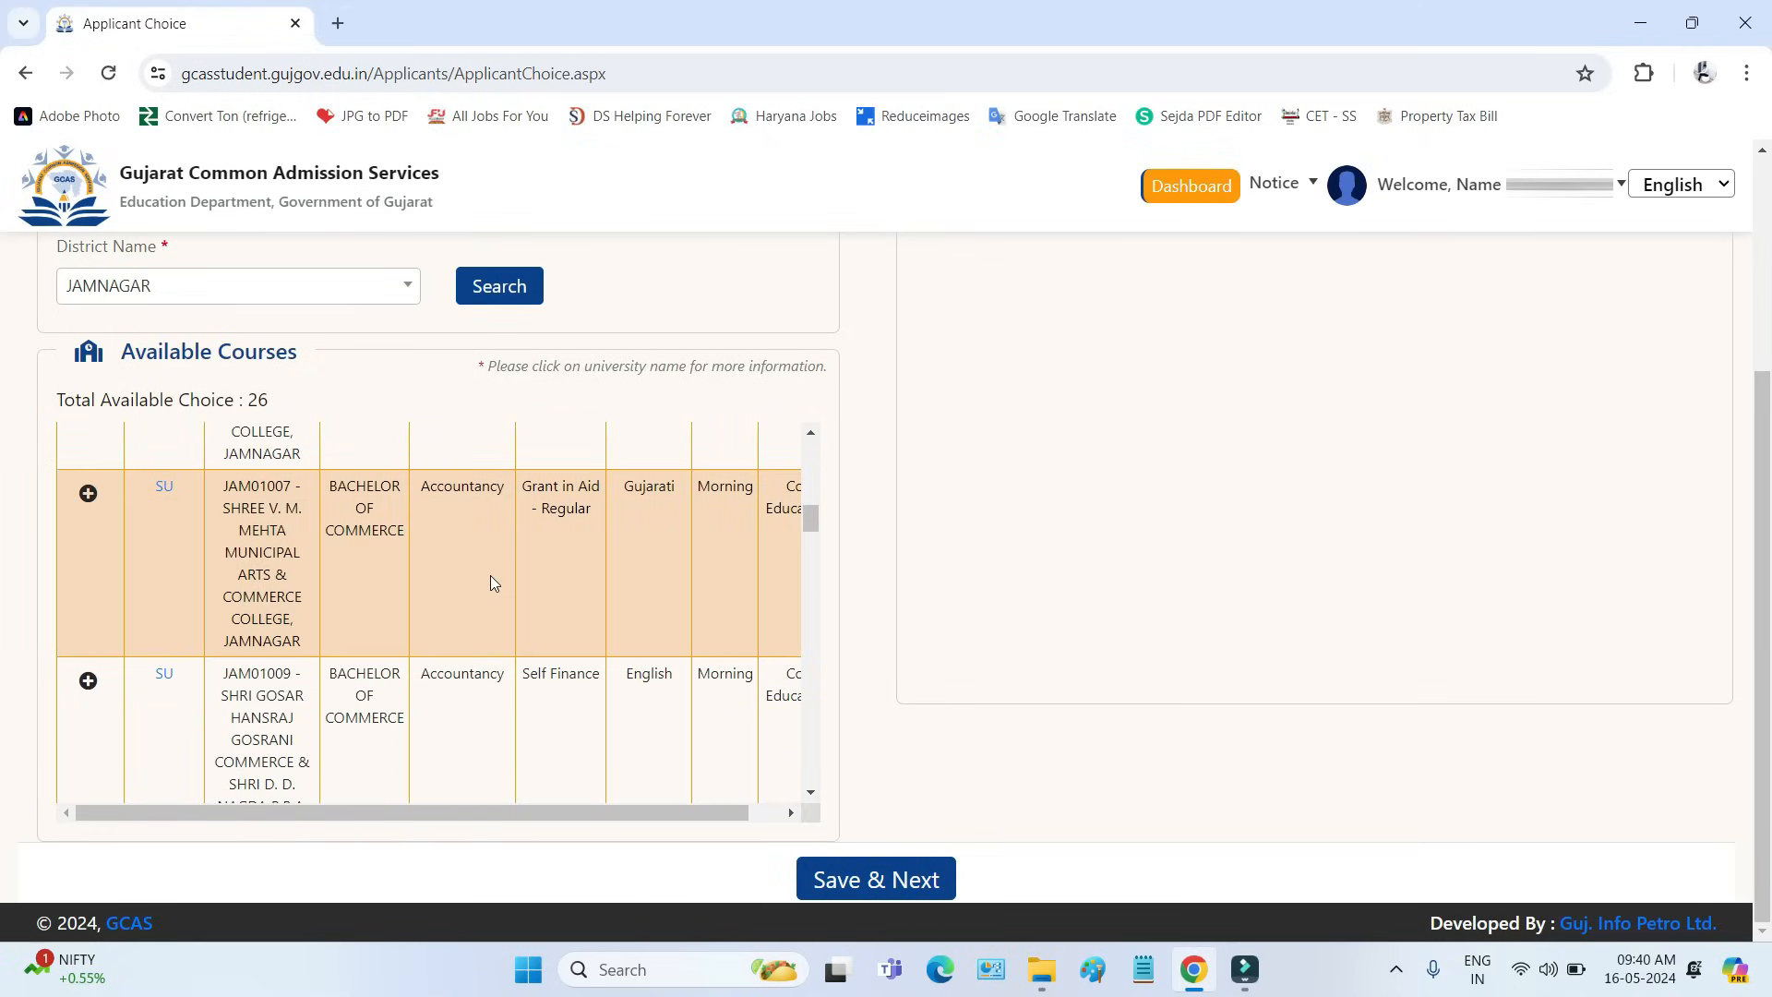
pyautogui.moveTo(225, 508); pyautogui.dragTo(294, 643)
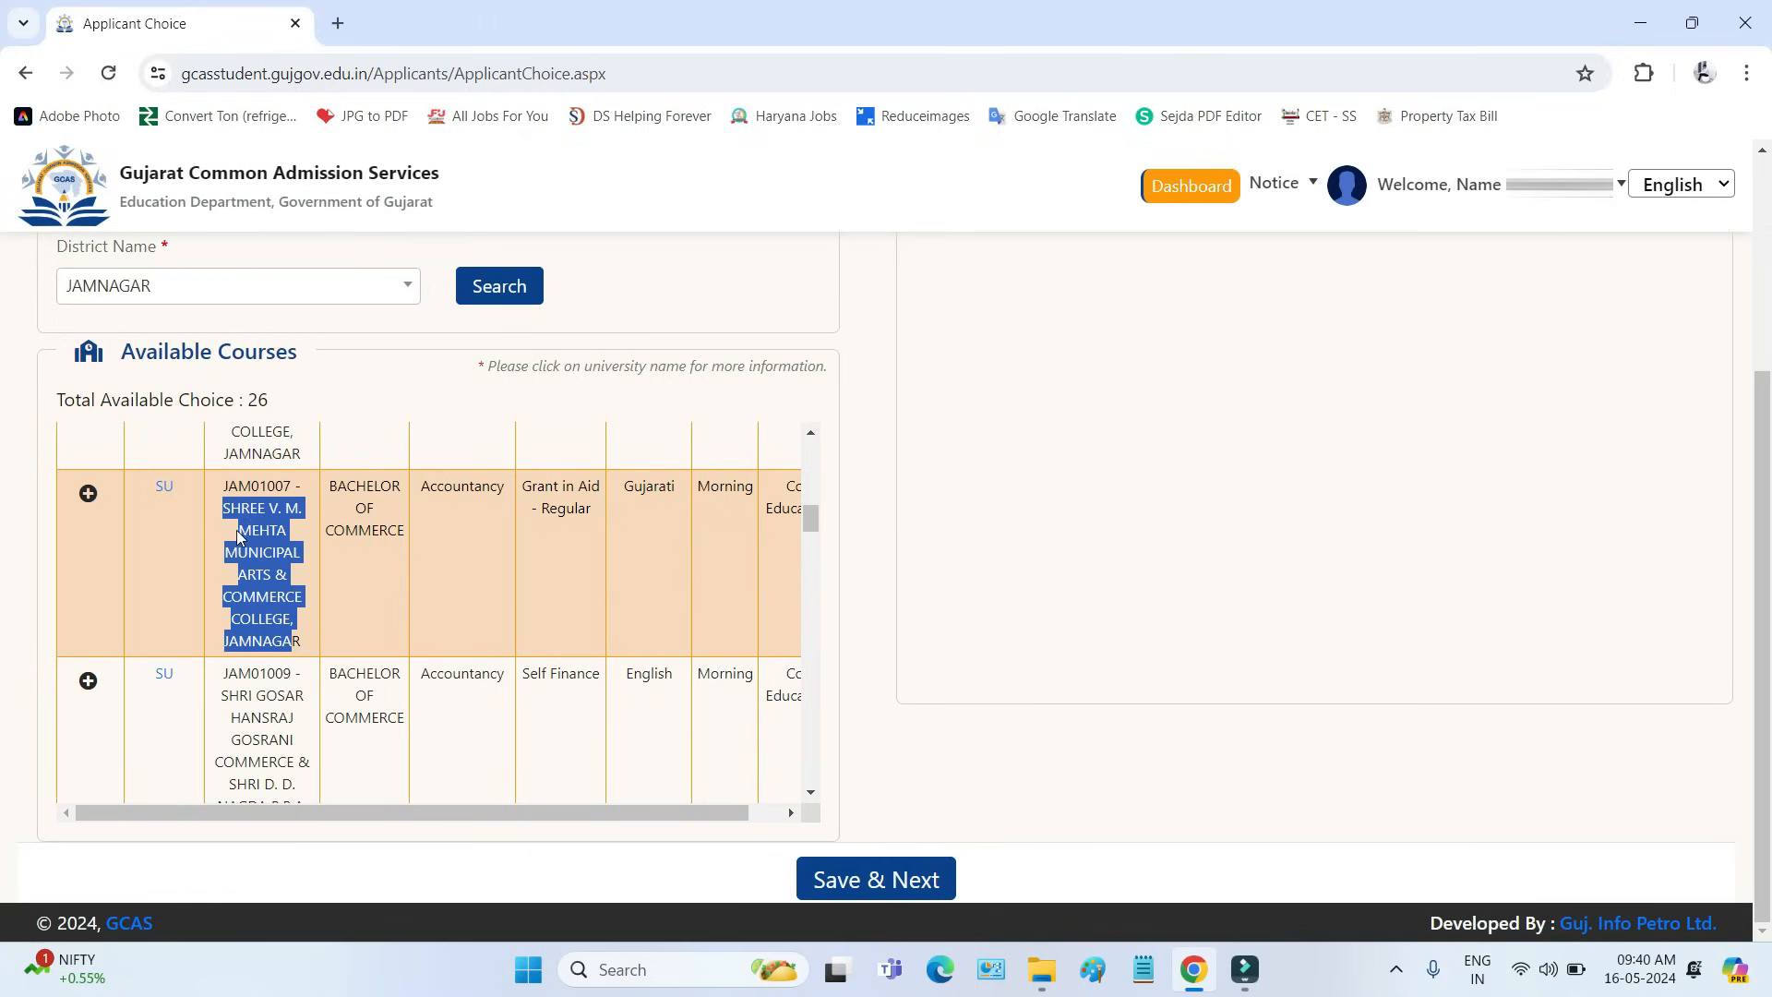
pyautogui.click(88, 496)
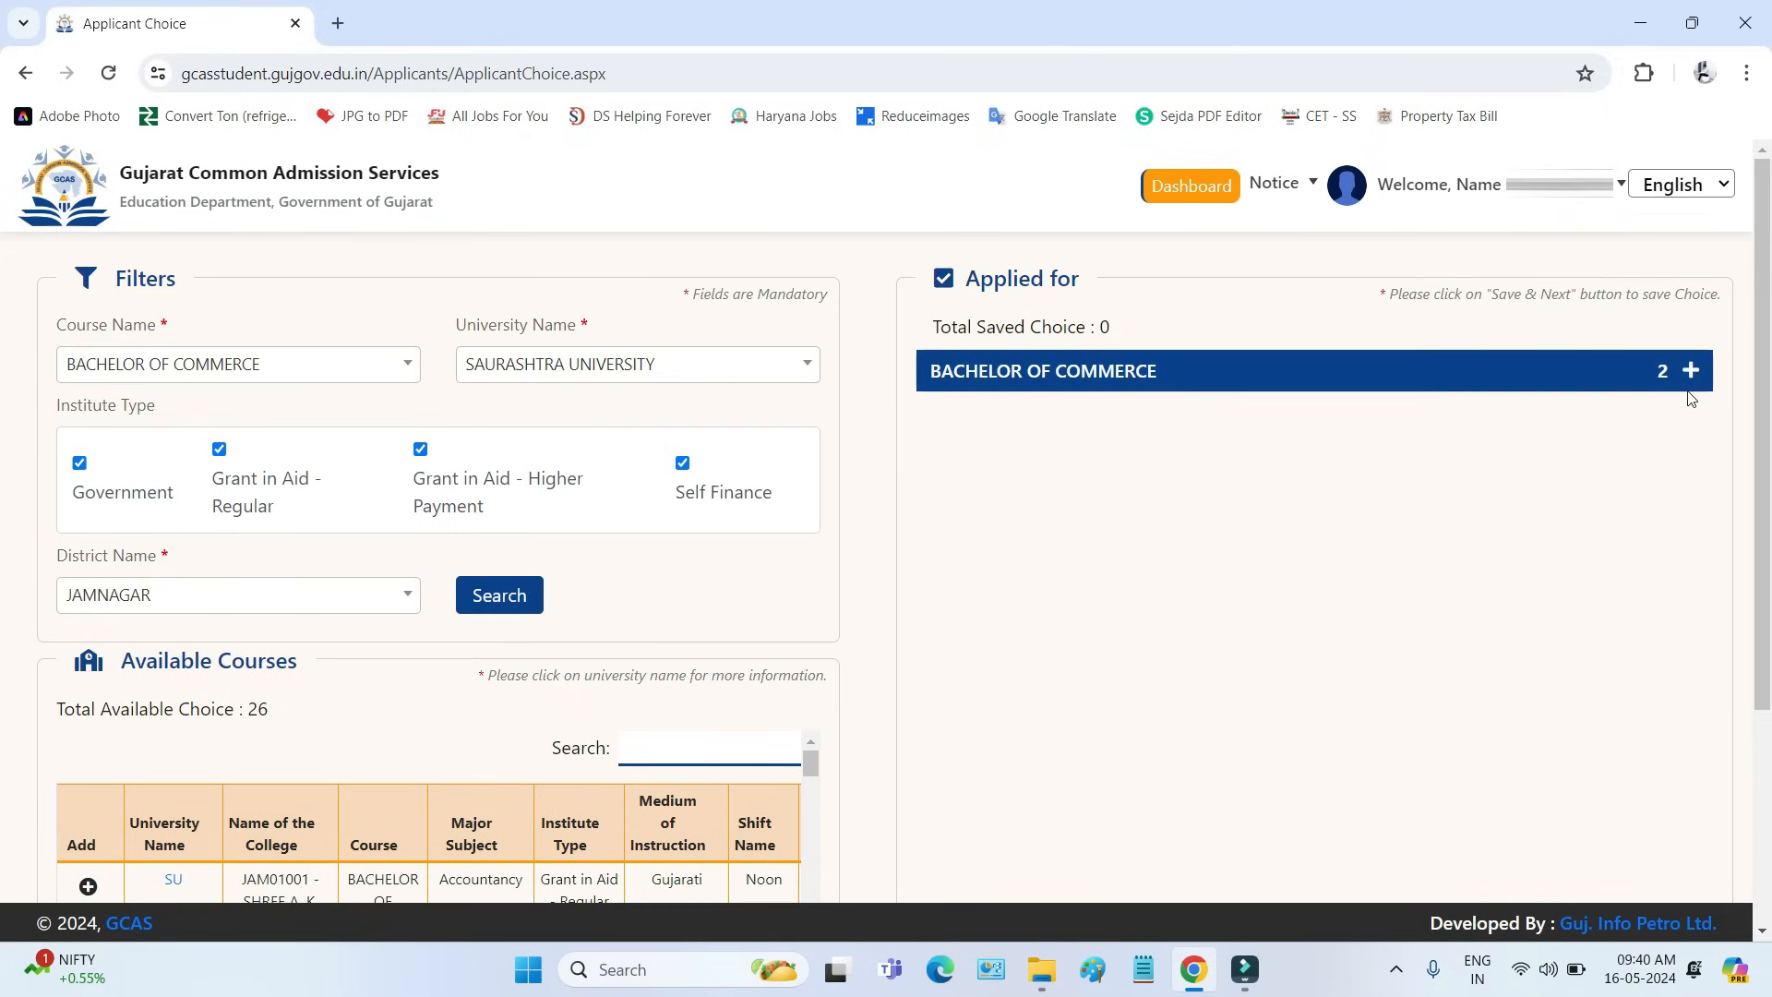
pyautogui.click(1661, 384)
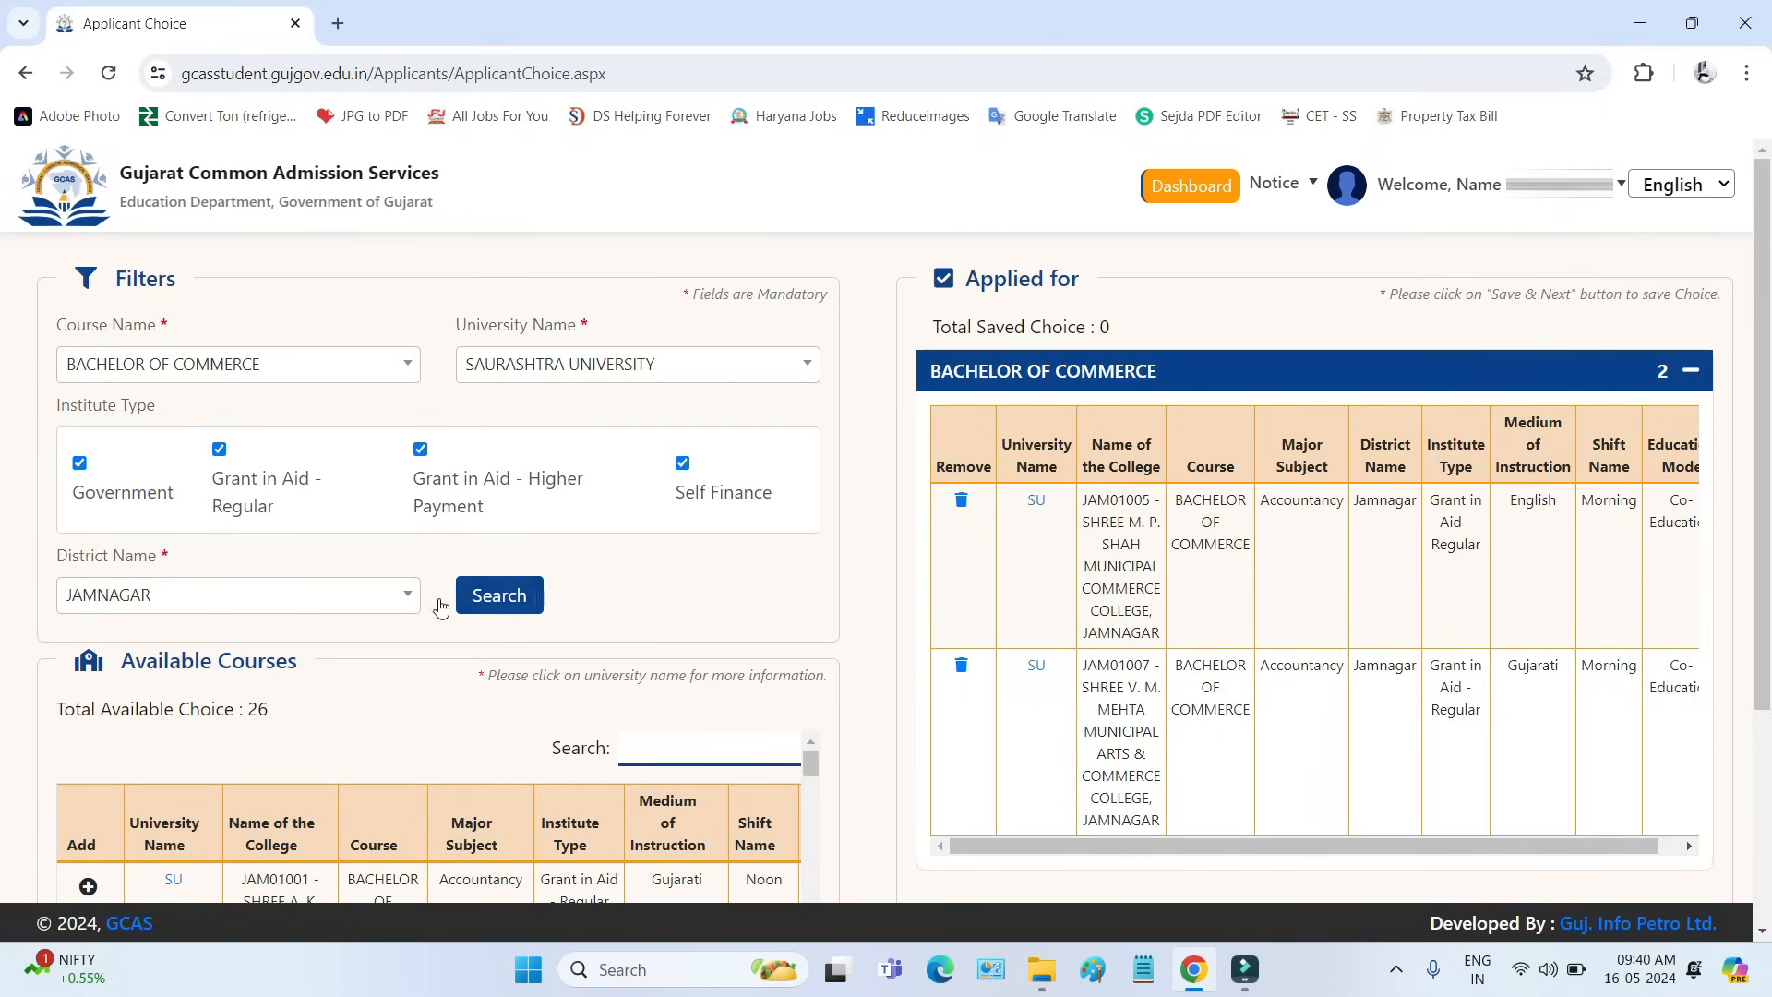
# Step: Review the district and university filters used to find further course choices
pyautogui.moveTo(102, 554); pyautogui.dragTo(141, 557)
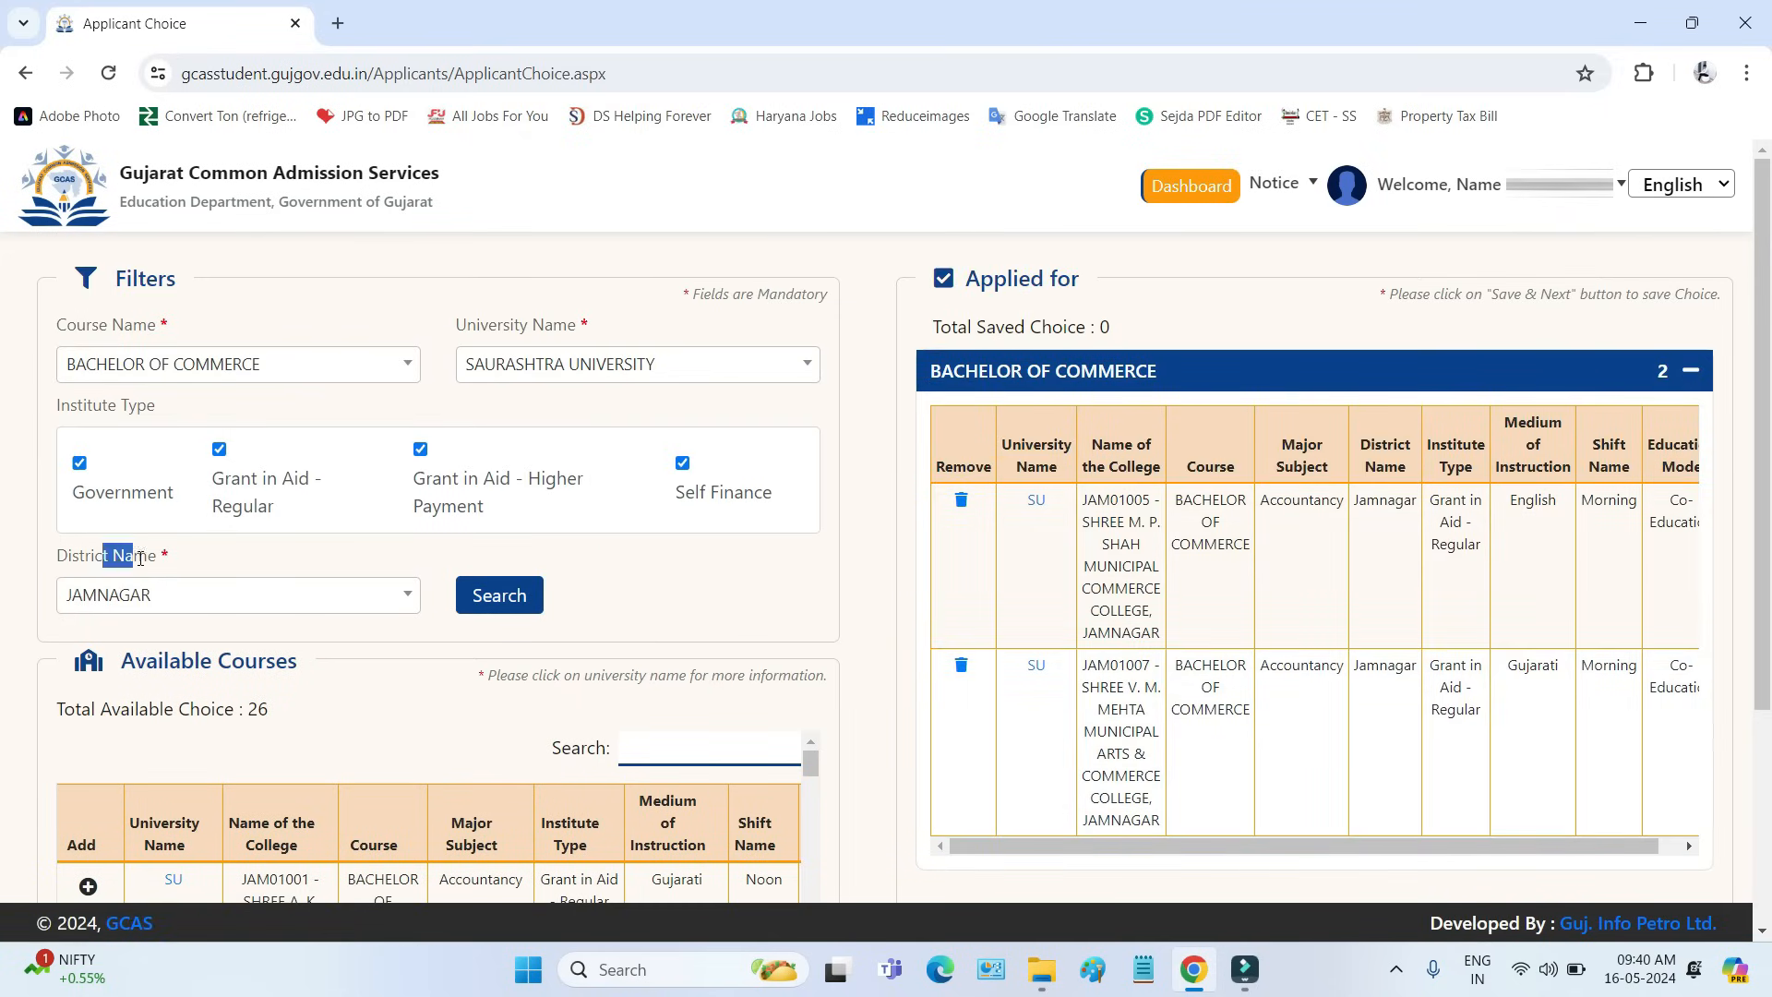
pyautogui.click(184, 608)
pyautogui.click(468, 322)
pyautogui.moveTo(468, 322); pyautogui.dragTo(546, 325)
pyautogui.click(575, 364)
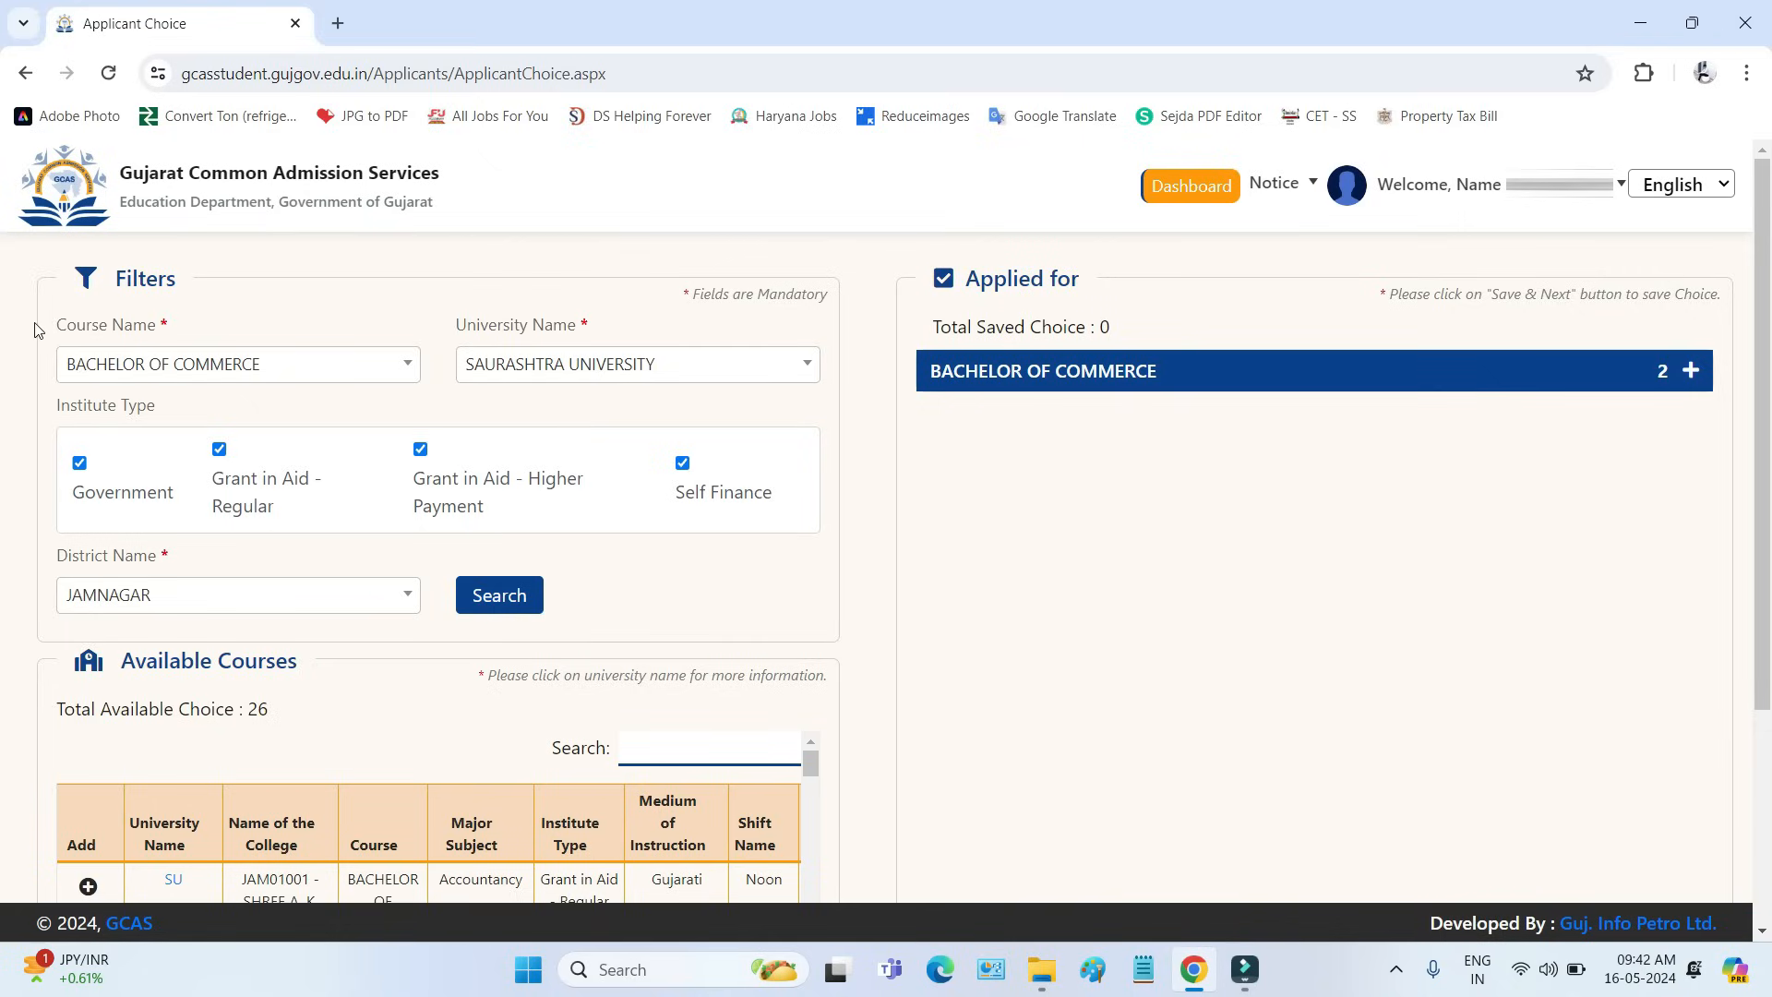
# Step: Set the course filter to Bachelor of Arts and check the options of the university and district filters
pyautogui.moveTo(76, 325); pyautogui.dragTo(156, 325)
pyautogui.click(191, 374)
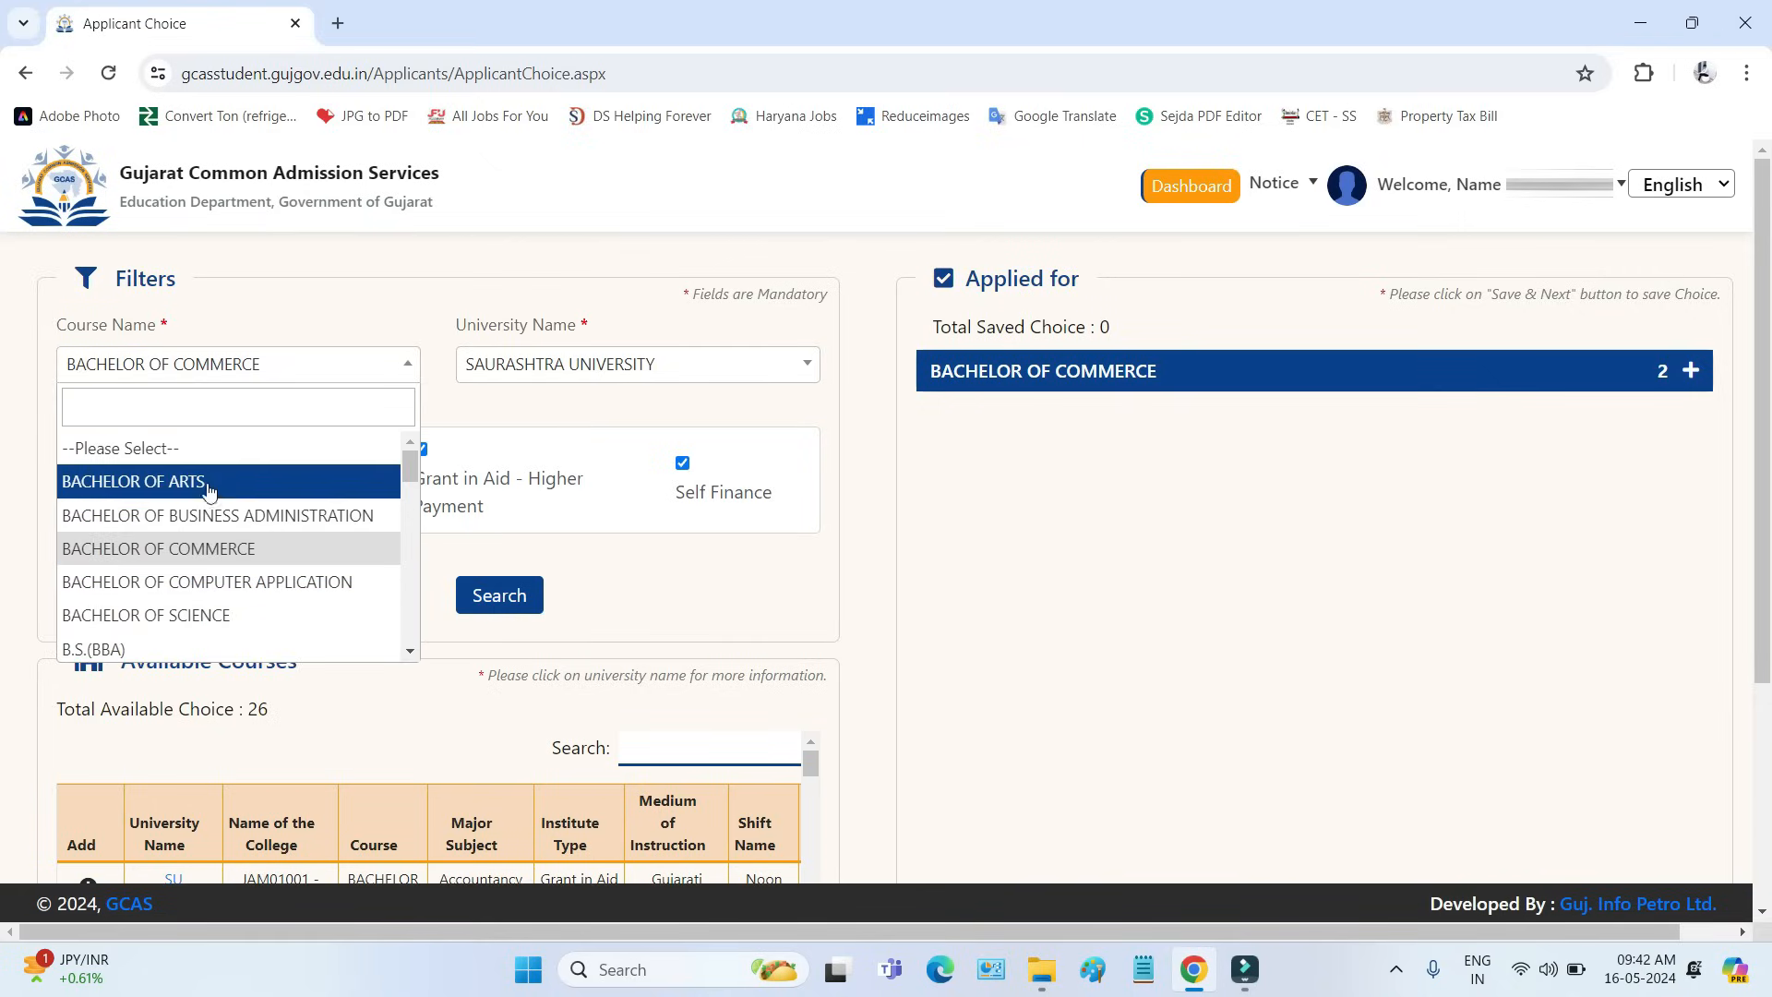
pyautogui.click(134, 484)
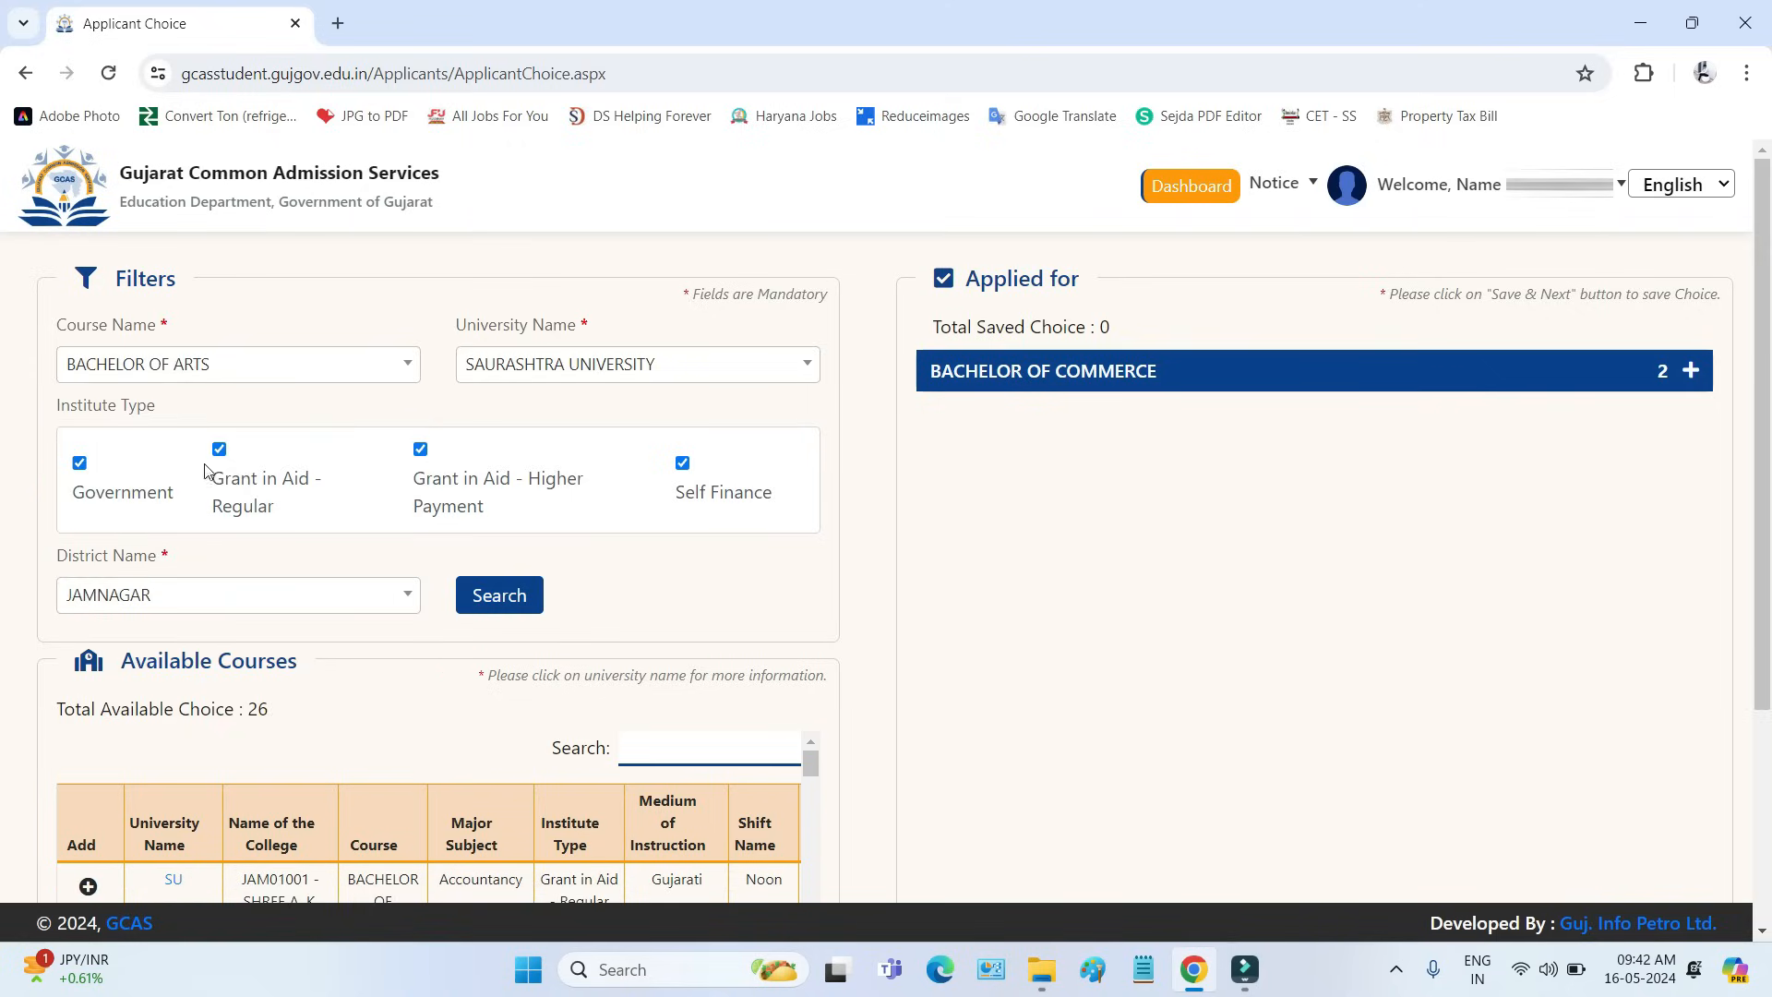
pyautogui.click(570, 374)
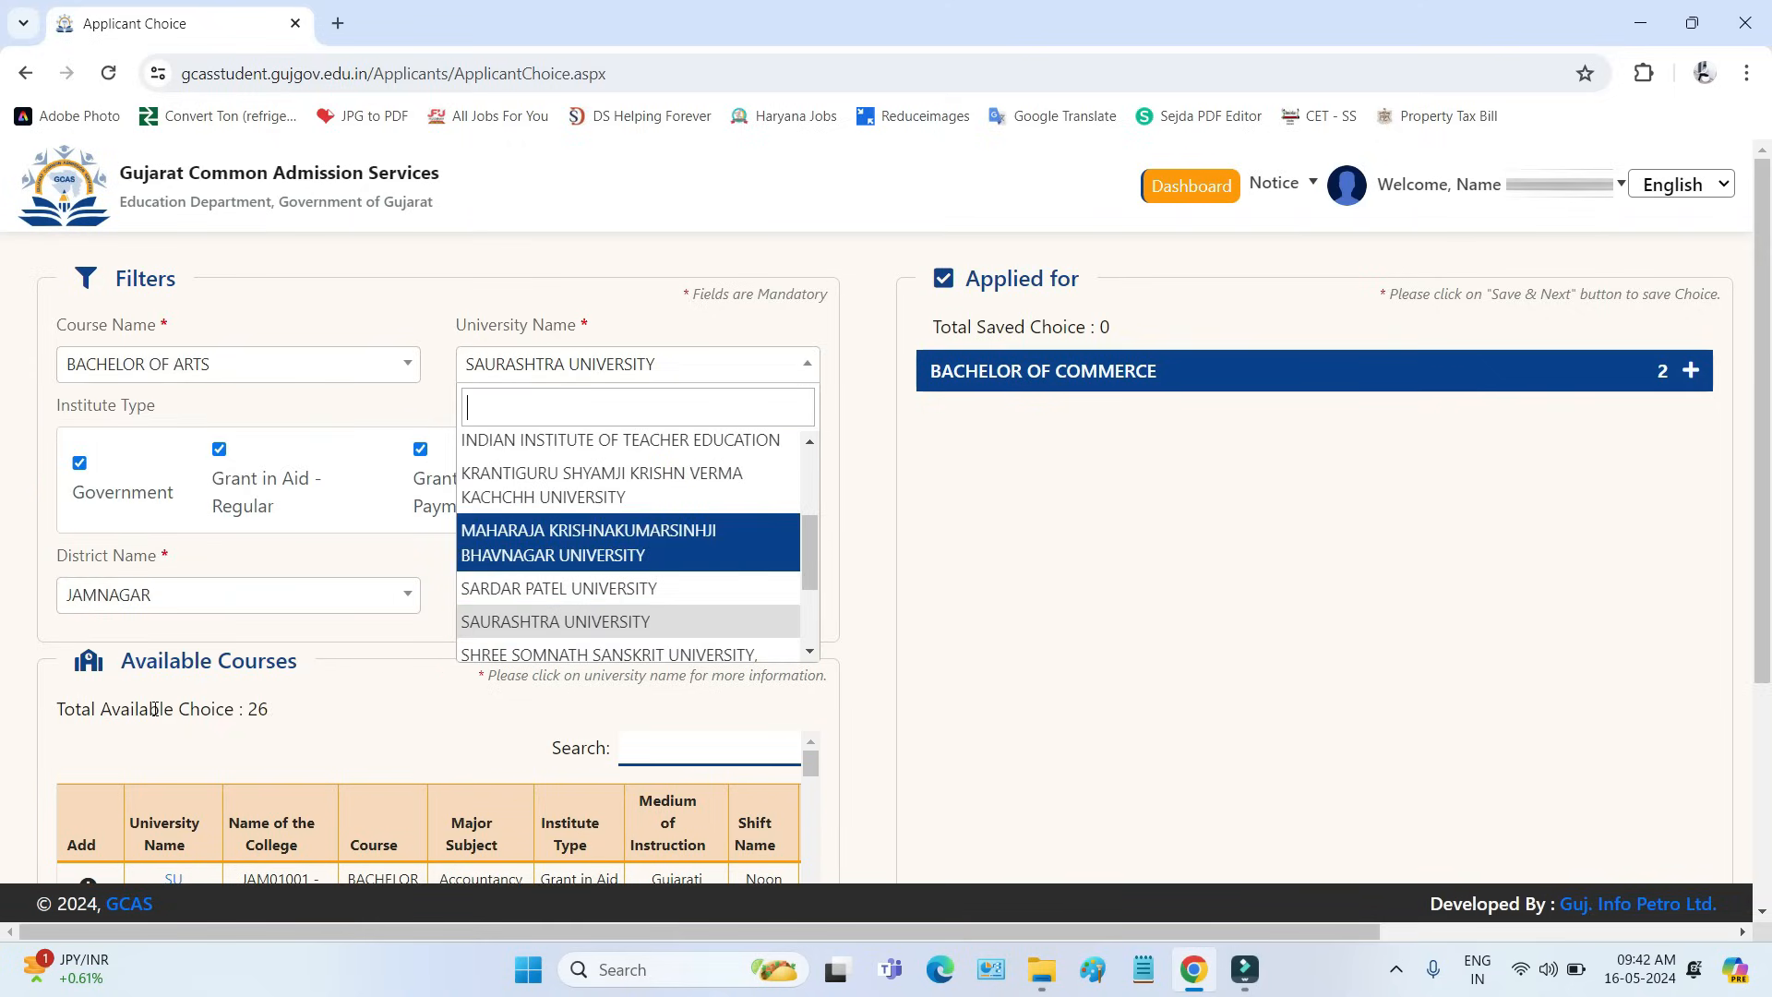
pyautogui.click(99, 602)
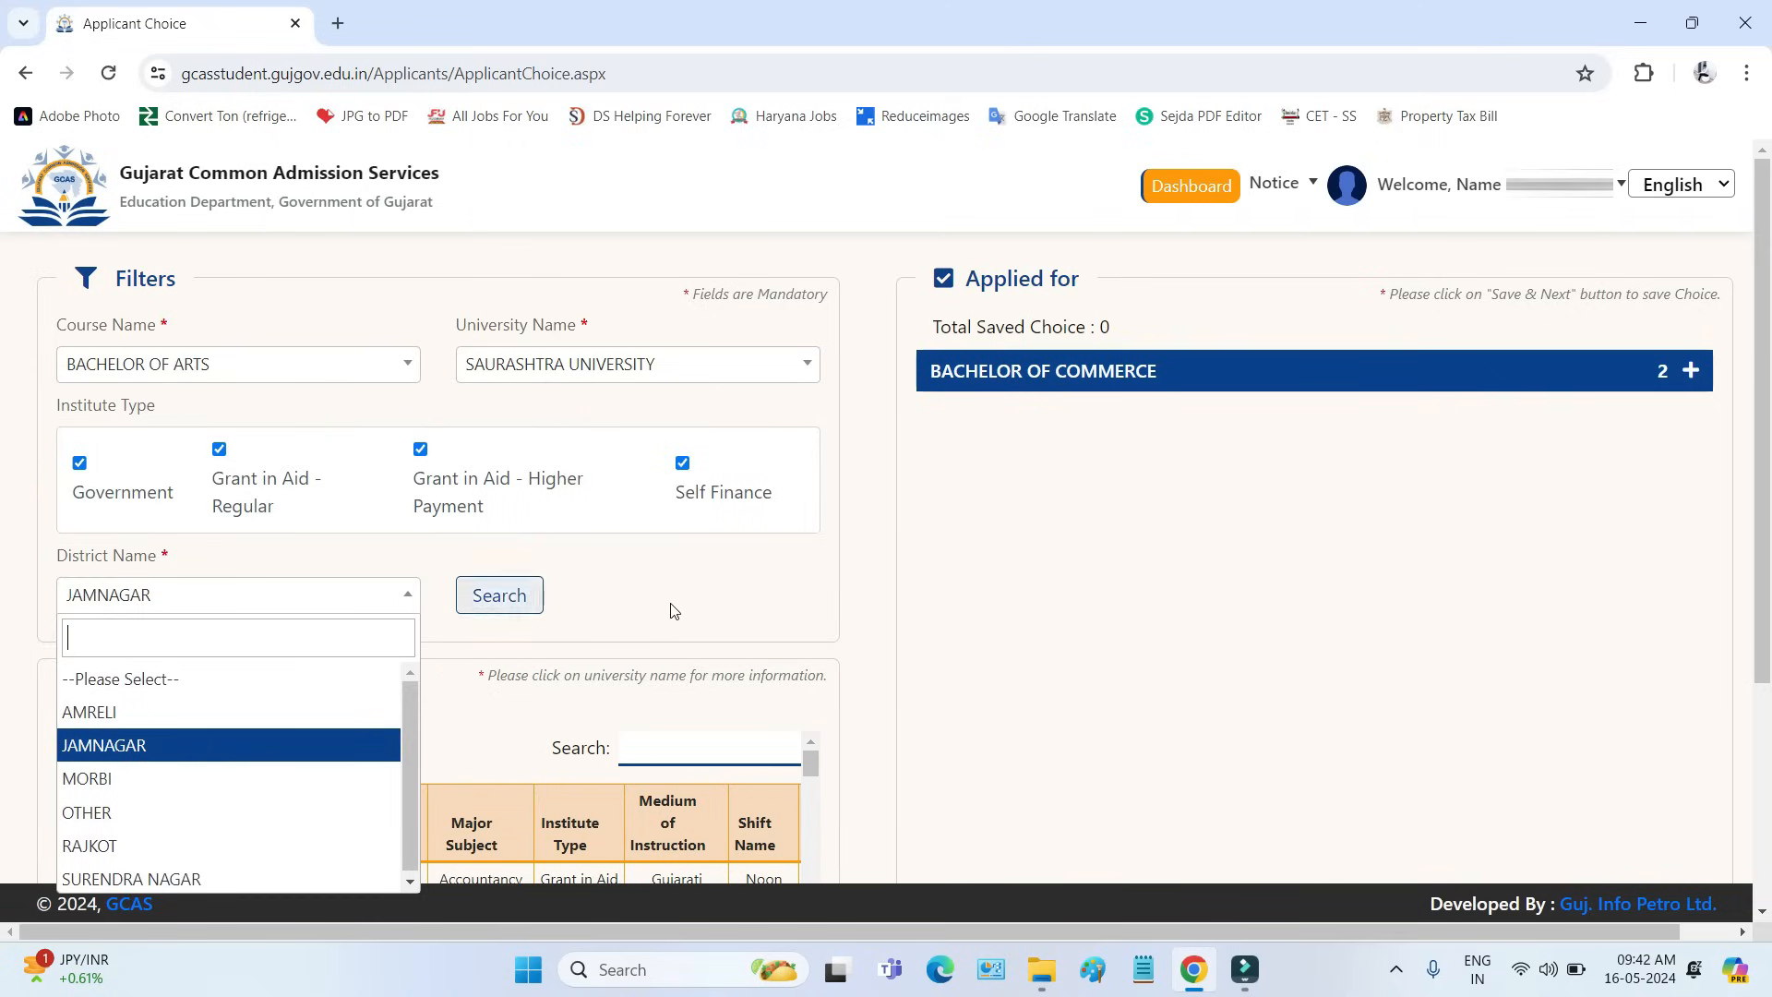
pyautogui.click(646, 606)
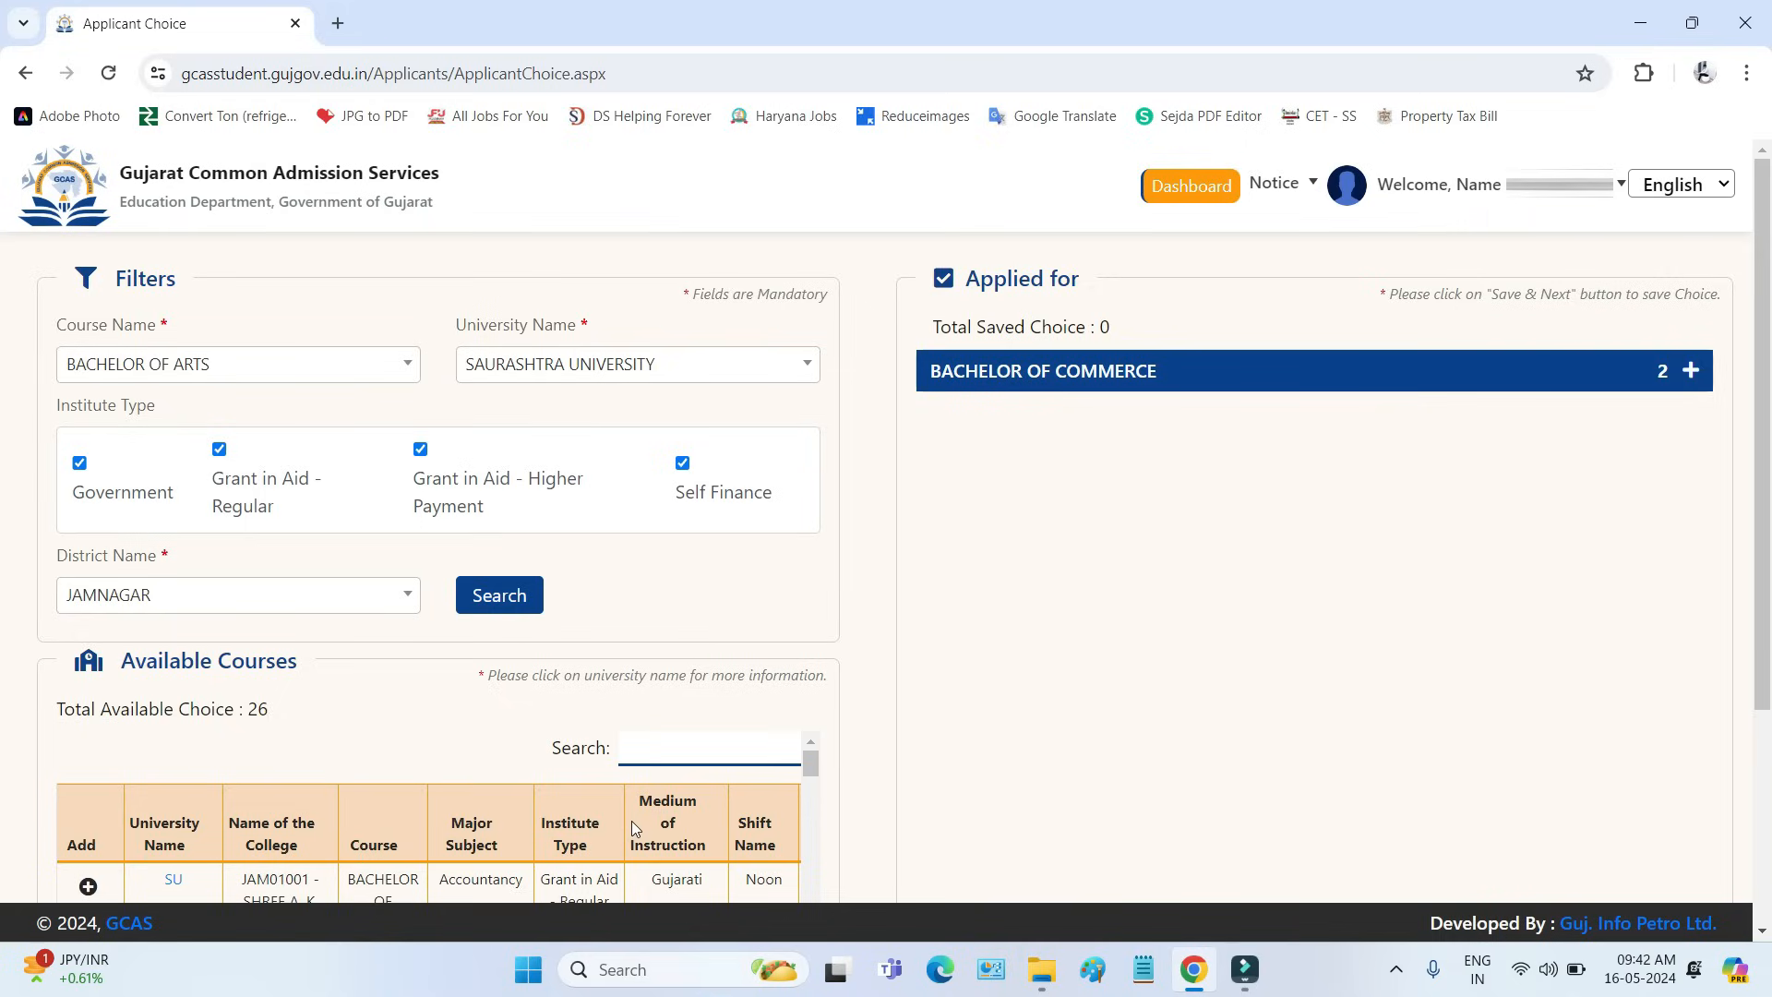
# Step: Examine the available courses list and recheck the course and university filters
pyautogui.scroll(-3, 571, 819)
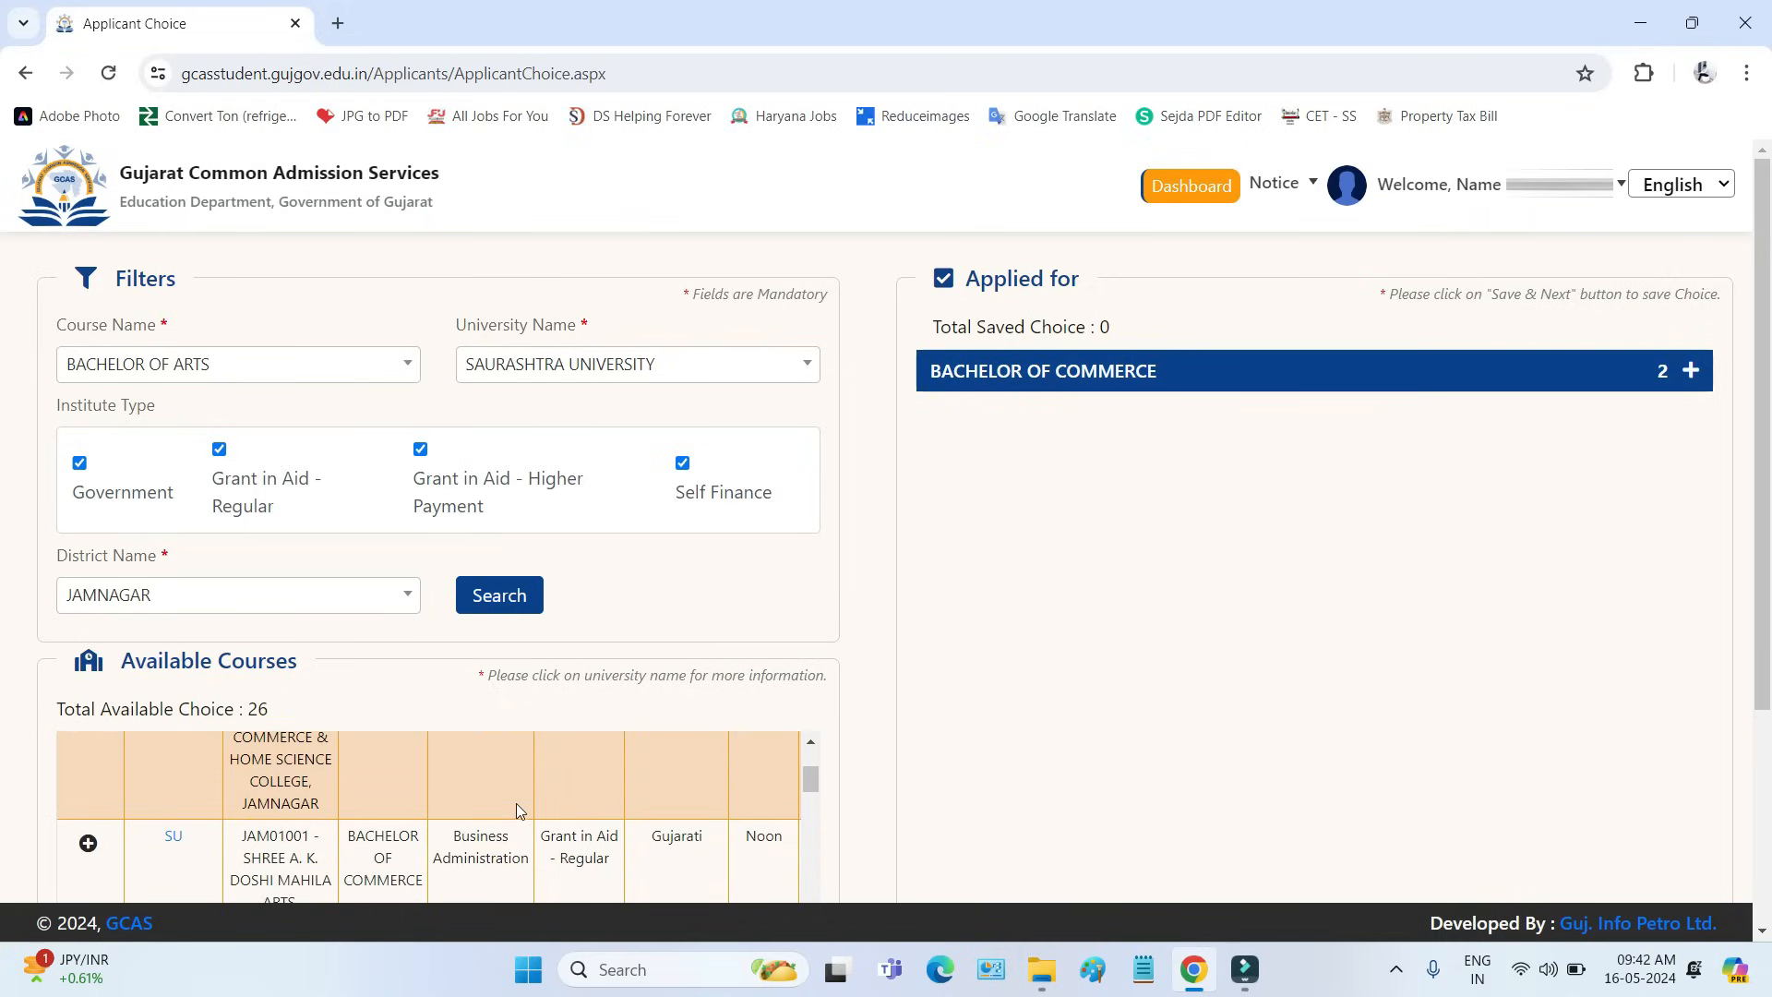
pyautogui.scroll(4, 519, 792)
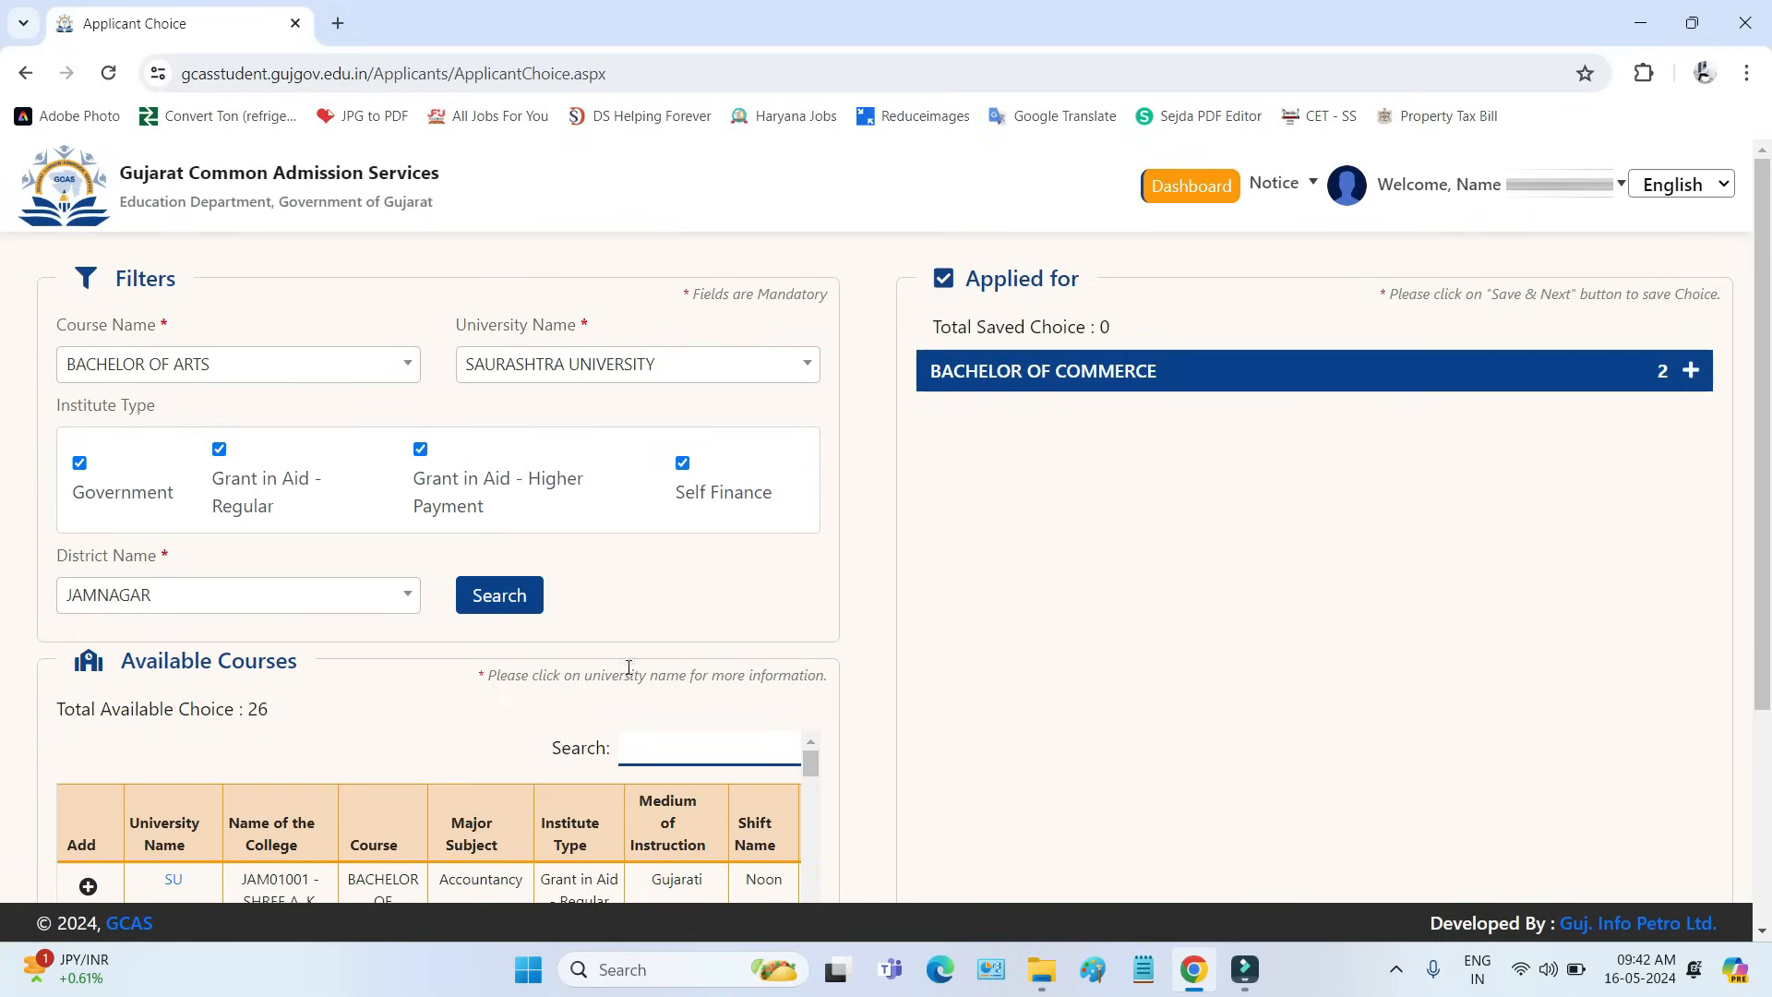
pyautogui.moveTo(55, 324); pyautogui.dragTo(108, 325)
pyautogui.moveTo(457, 326); pyautogui.dragTo(577, 325)
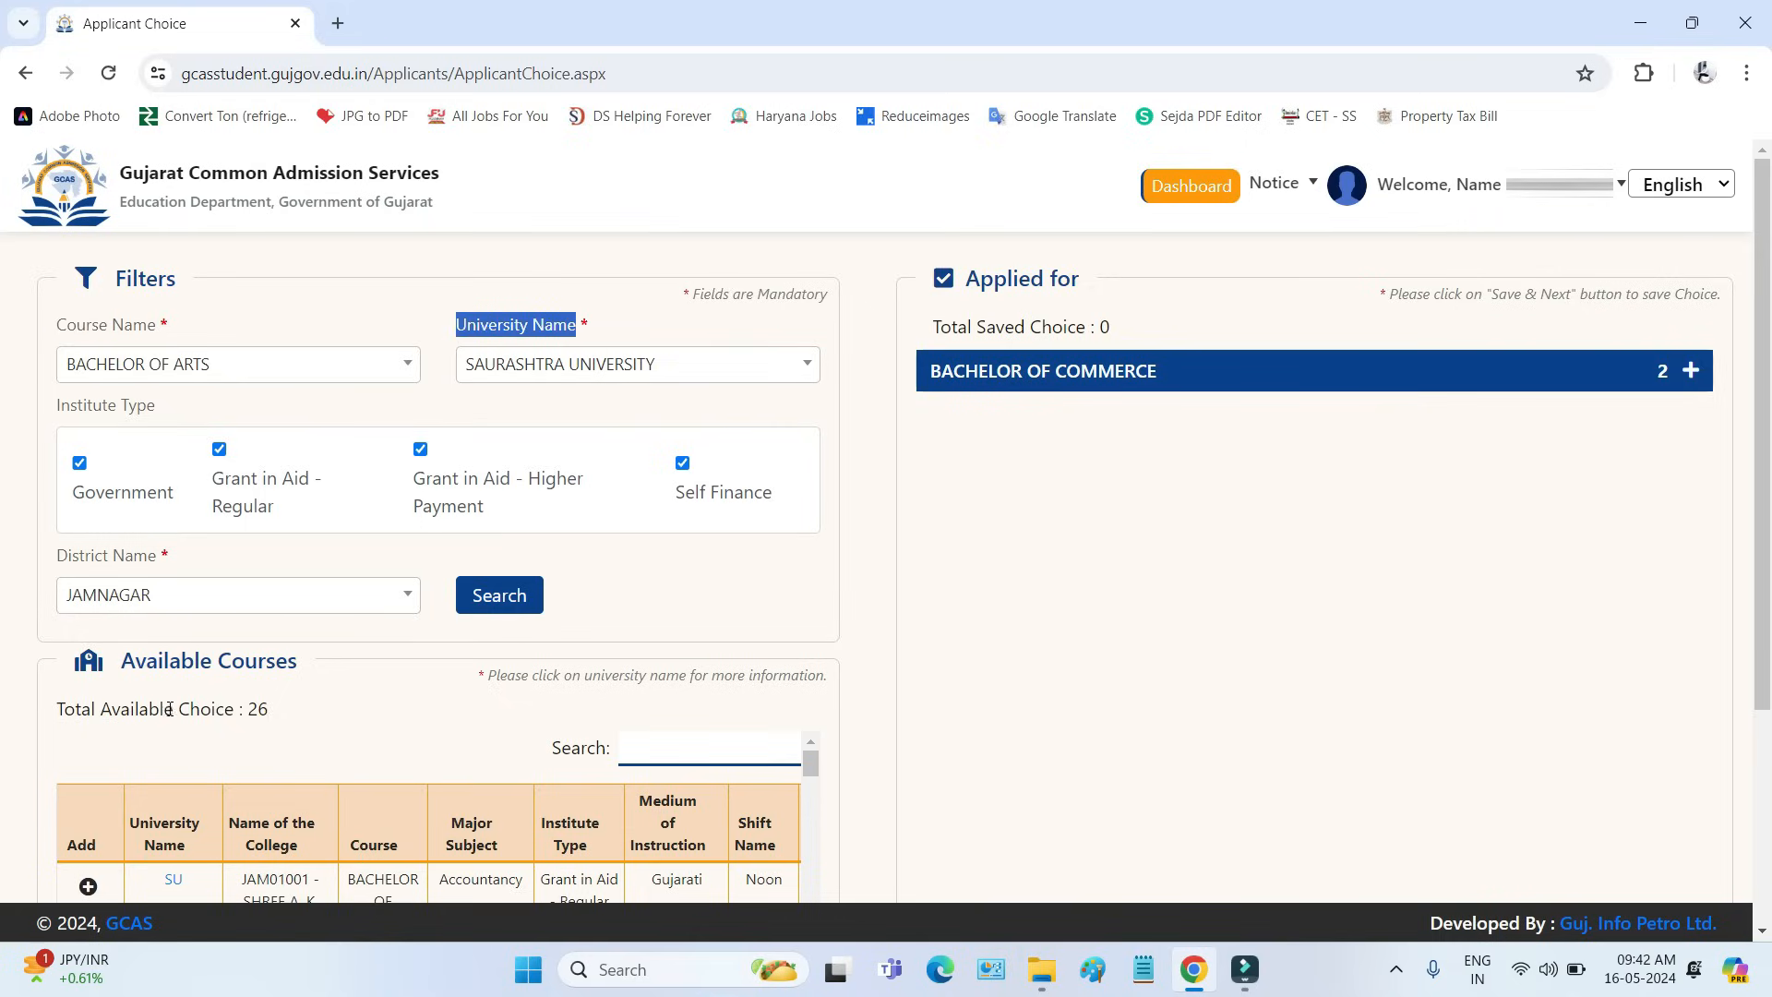
pyautogui.scroll(-3, 1094, 729)
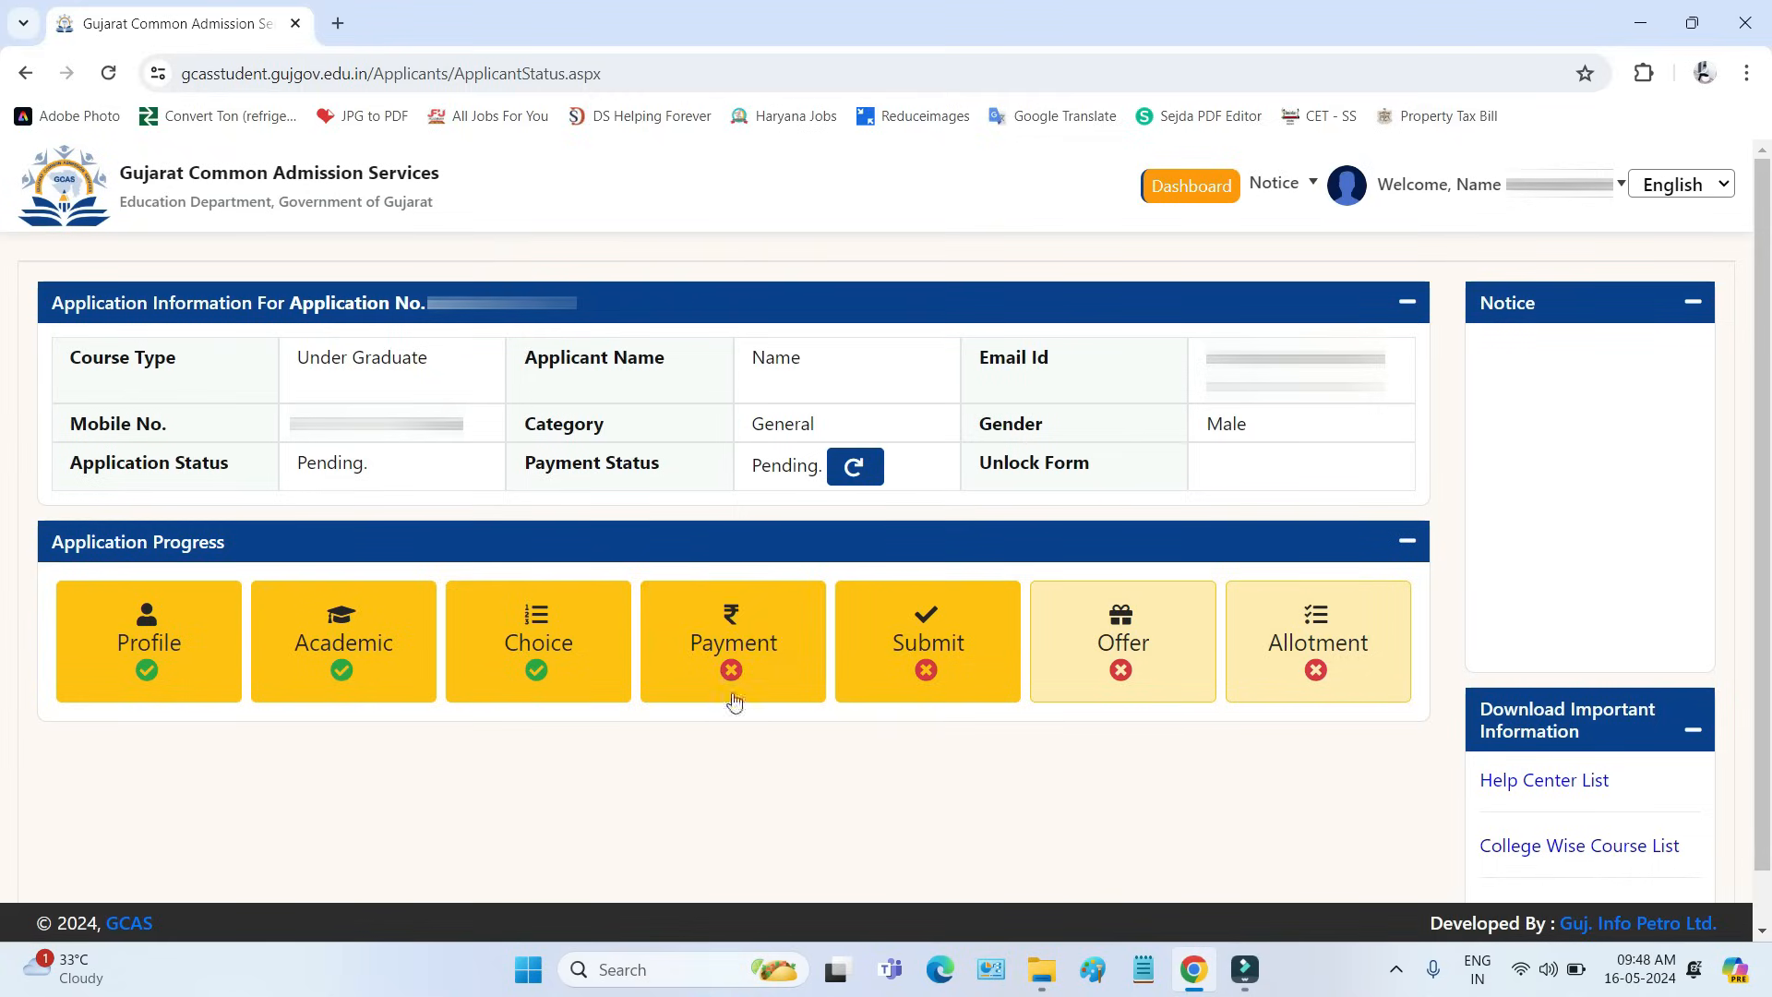
# Step: Open the Payment stage, check the application fee amount and initiate the payment
pyautogui.click(746, 638)
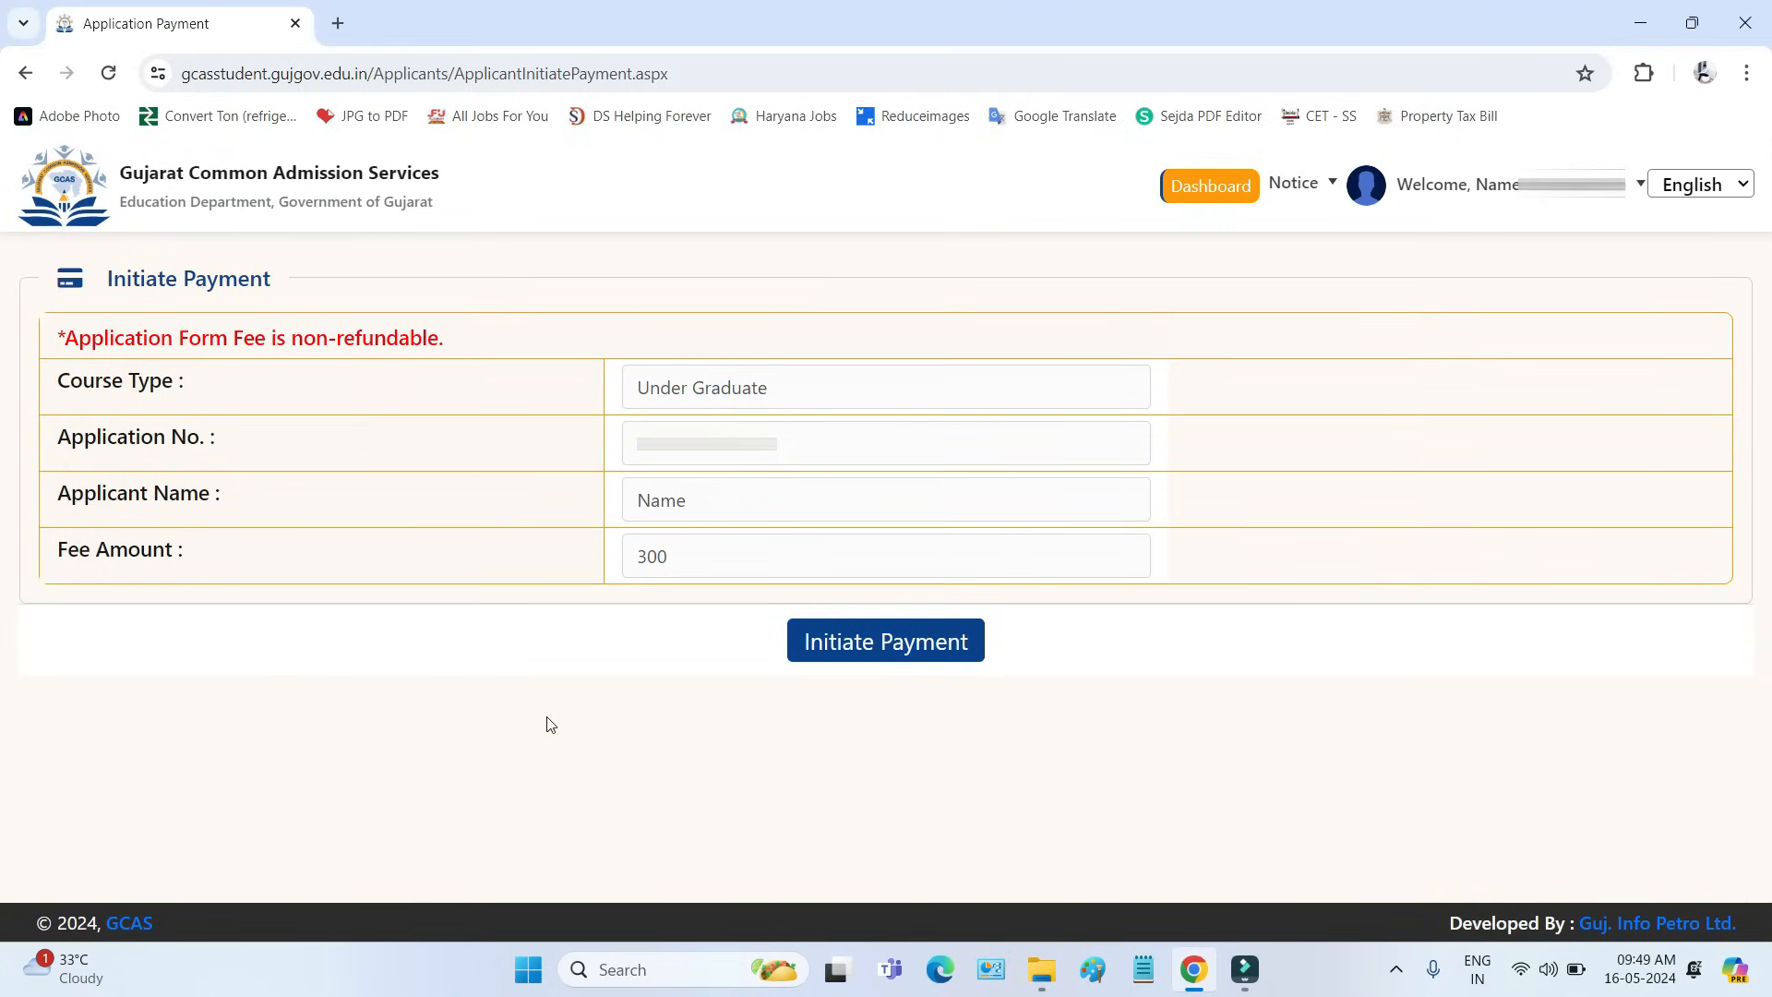
pyautogui.moveTo(686, 567); pyautogui.dragTo(618, 565)
pyautogui.click(909, 657)
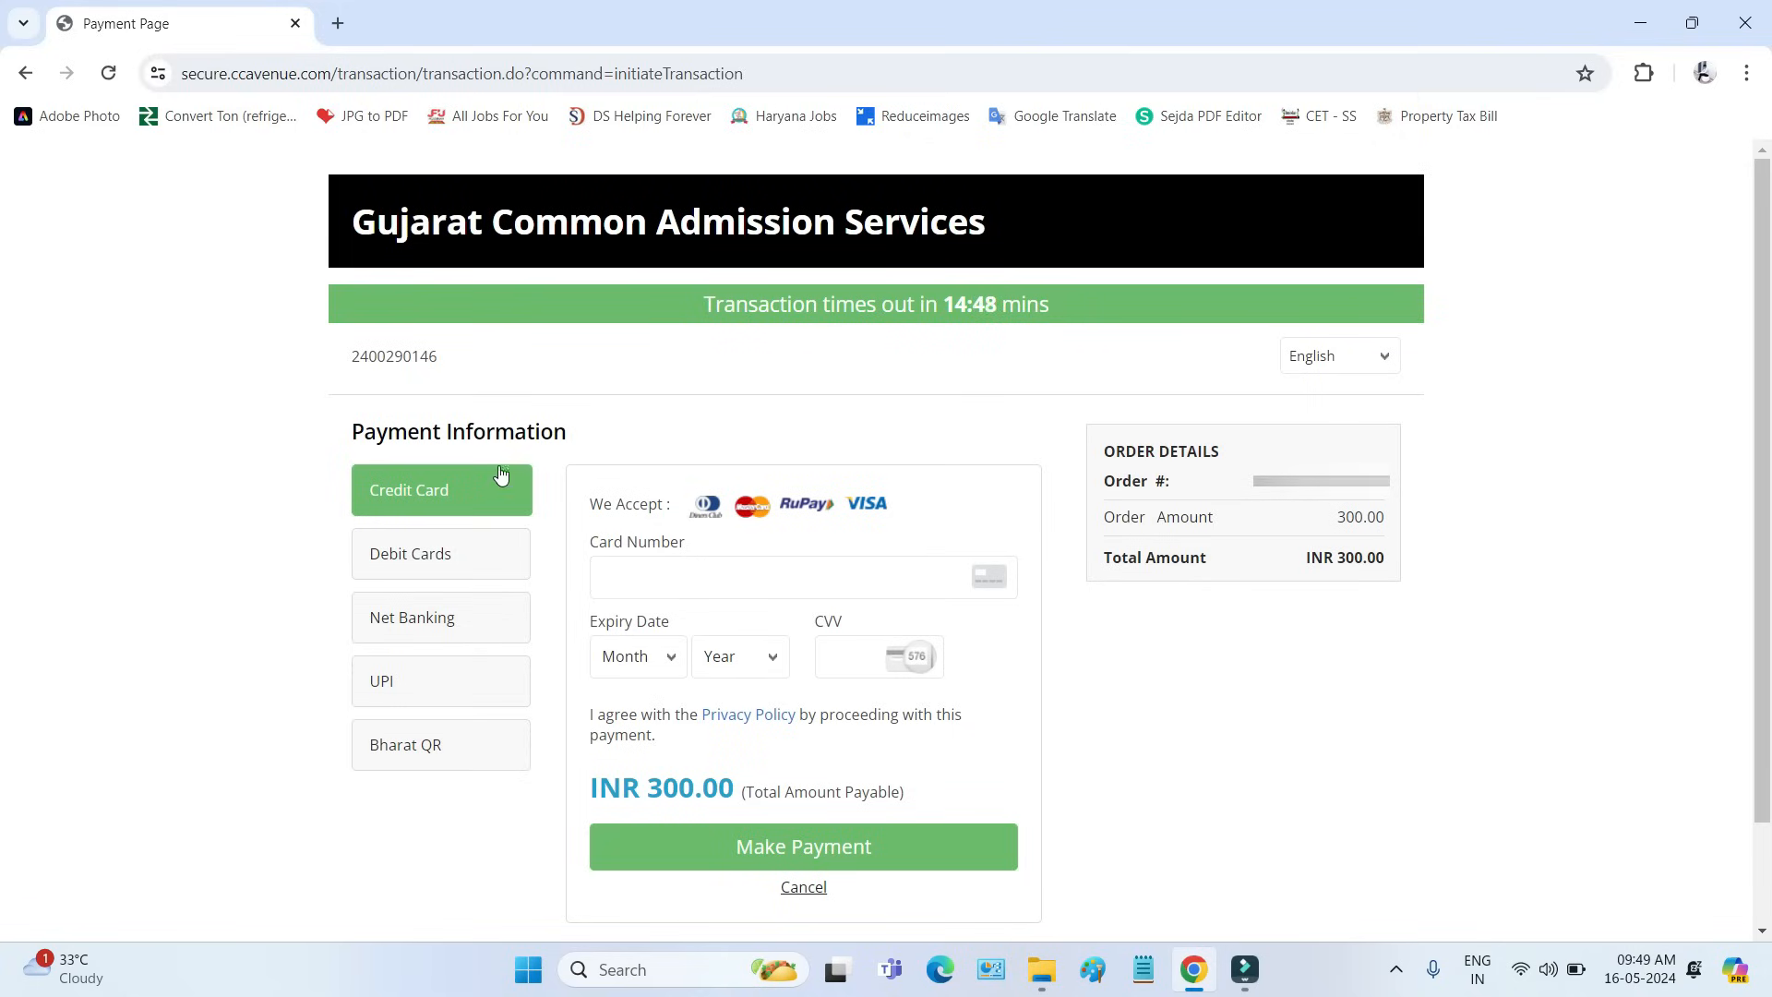